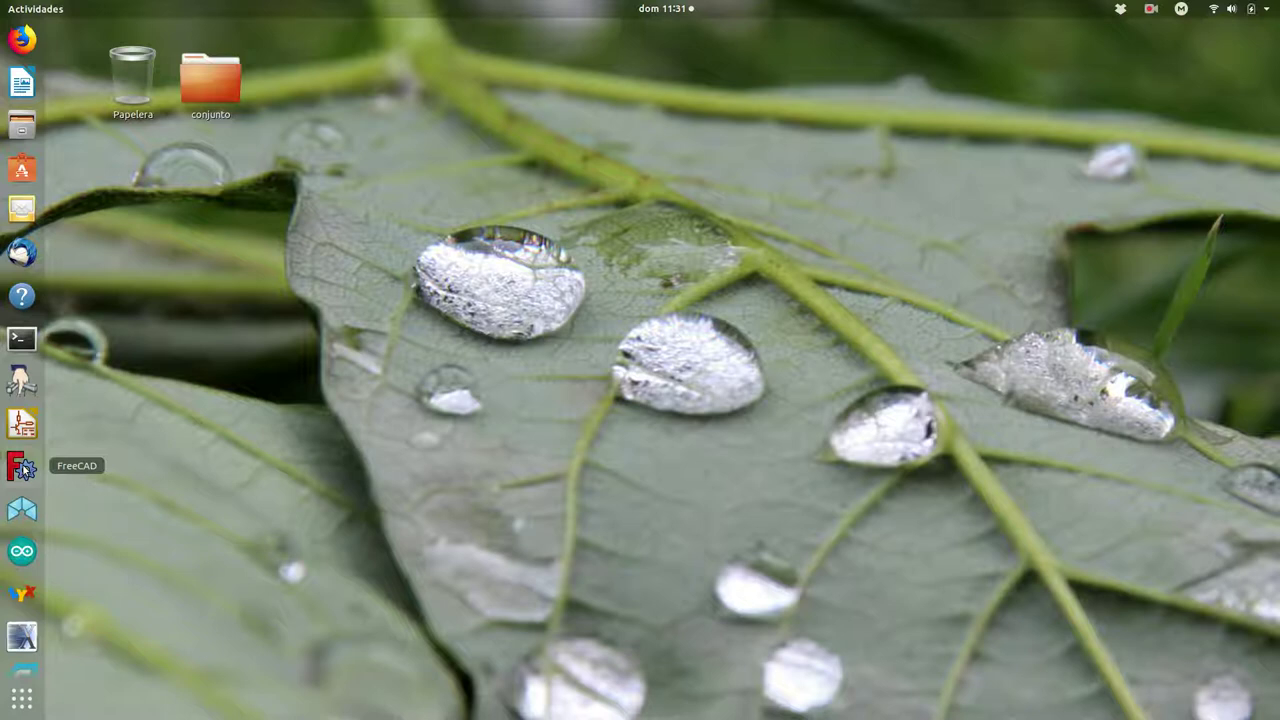
# Launch FreeCAD and create a new empty document from the Start page.
pyautogui.click(14, 470)
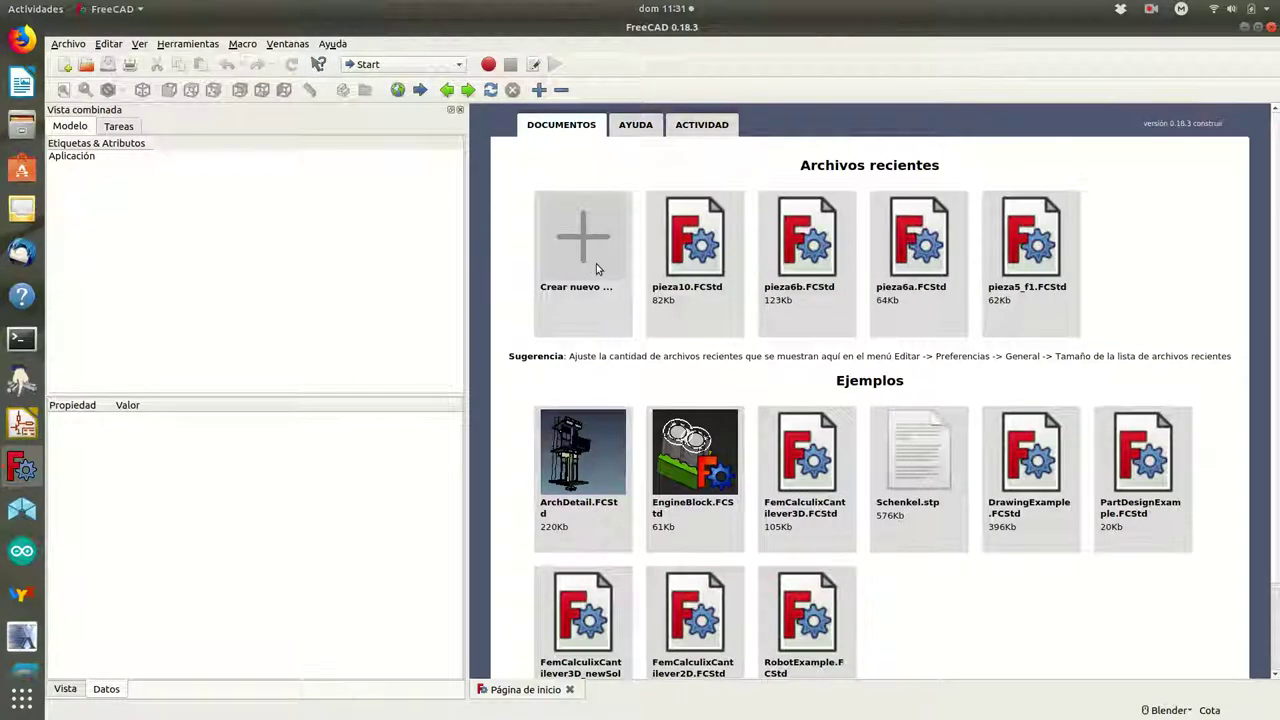
pyautogui.click(596, 264)
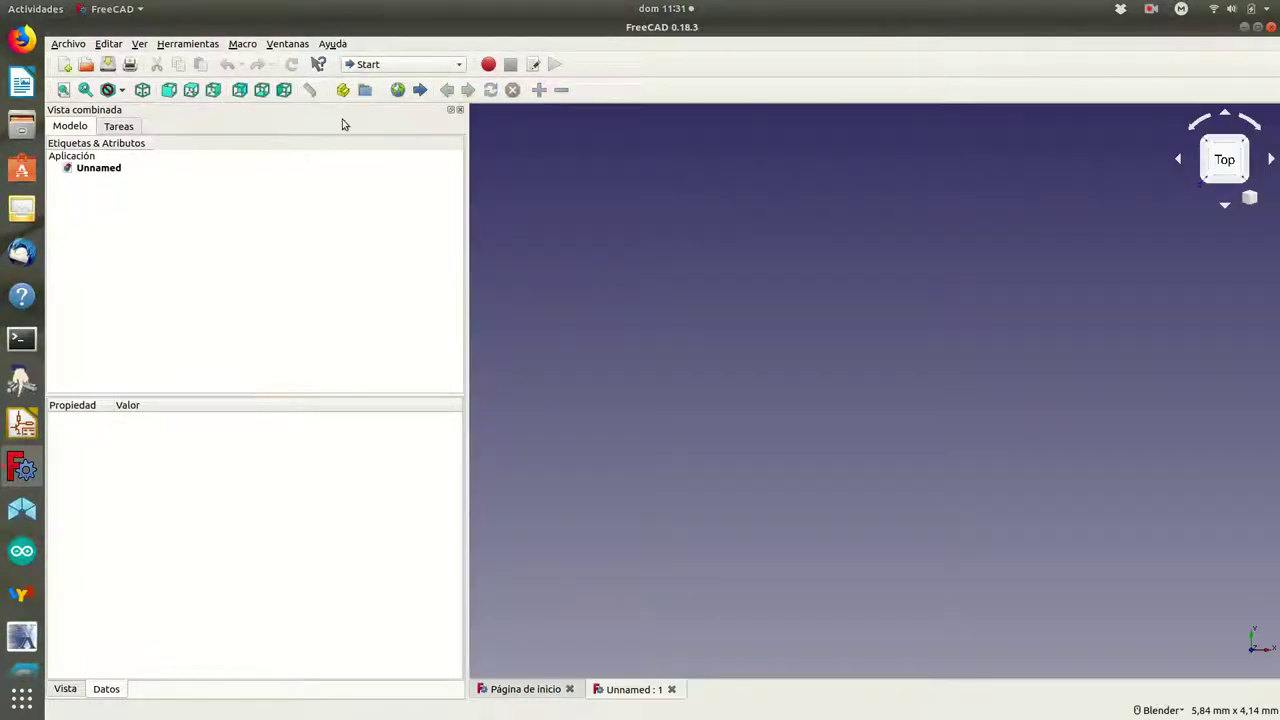
# Switch to the Part Design workbench and create a new body.
pyautogui.click(460, 67)
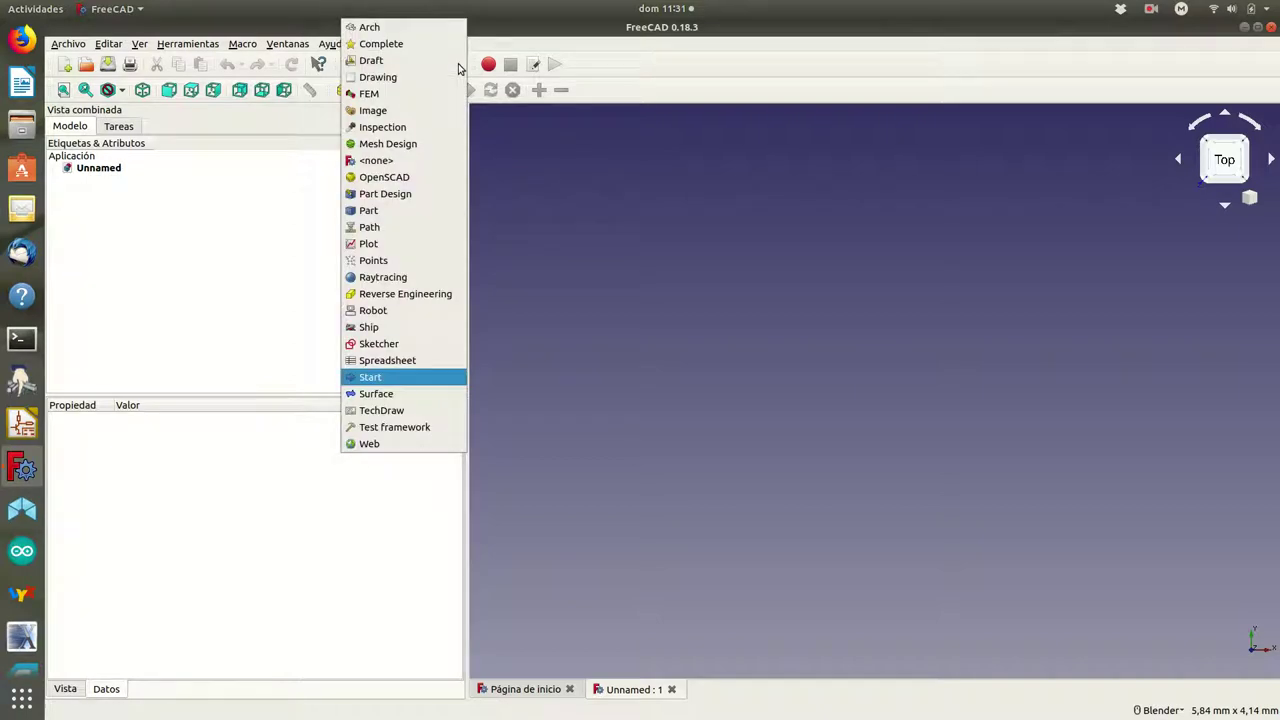
pyautogui.click(404, 188)
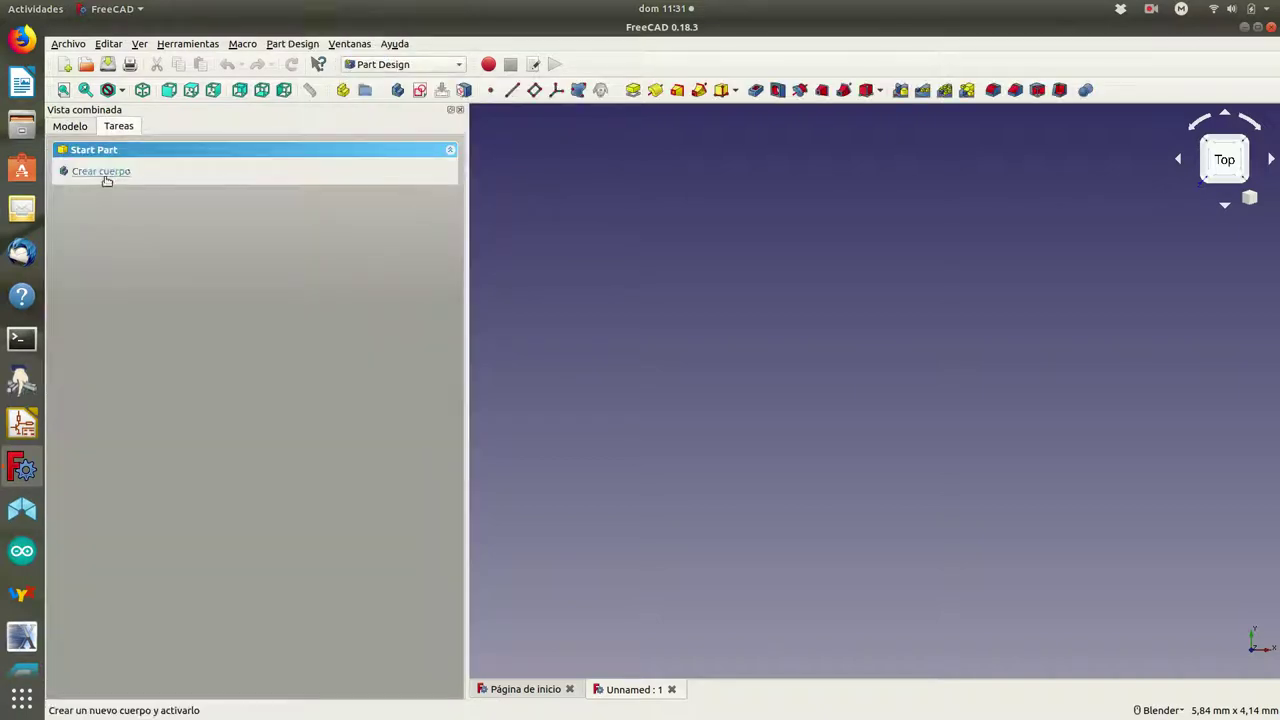
pyautogui.click(103, 172)
# Create a new sketch on the XY_Plane.
pyautogui.click(103, 172)
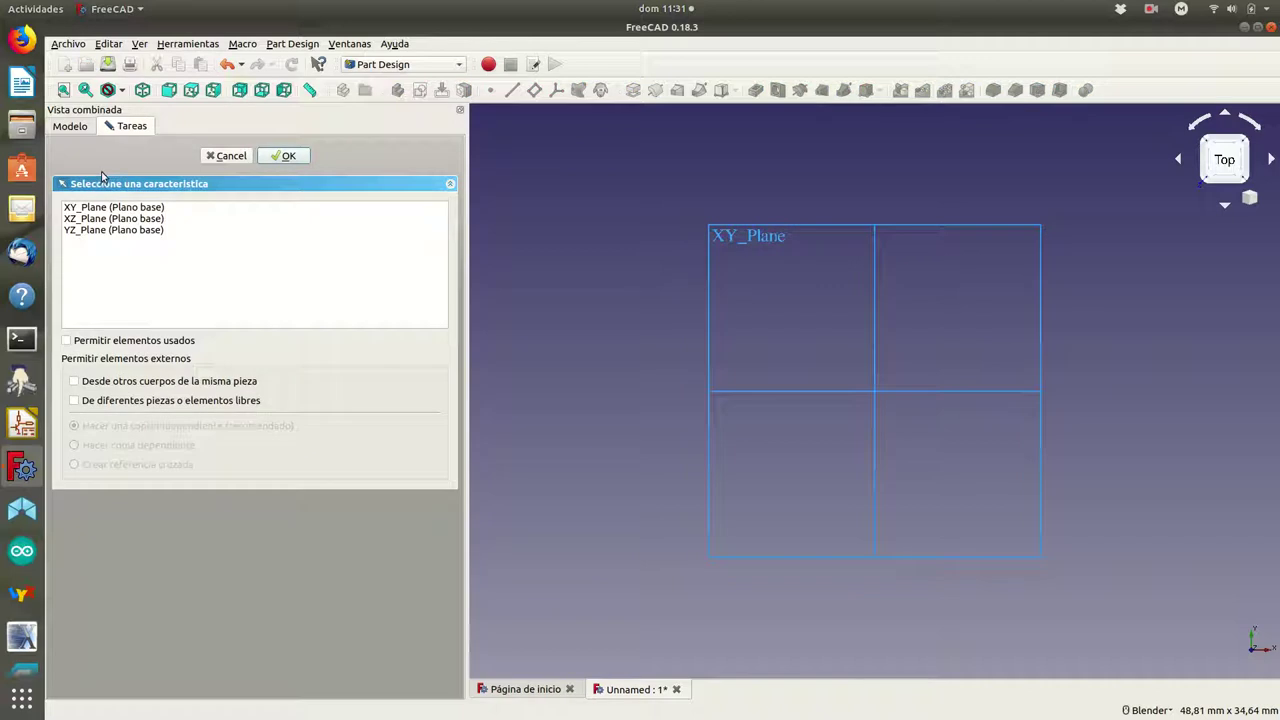
pyautogui.click(101, 208)
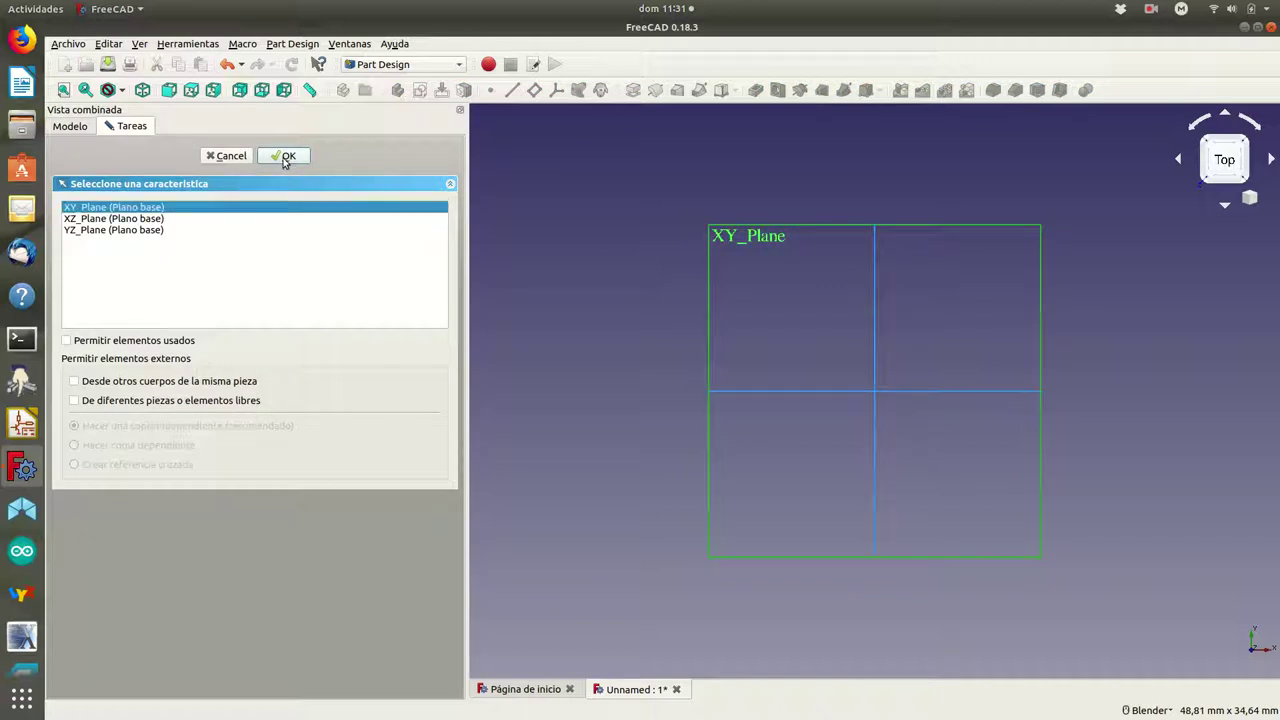
pyautogui.click(284, 157)
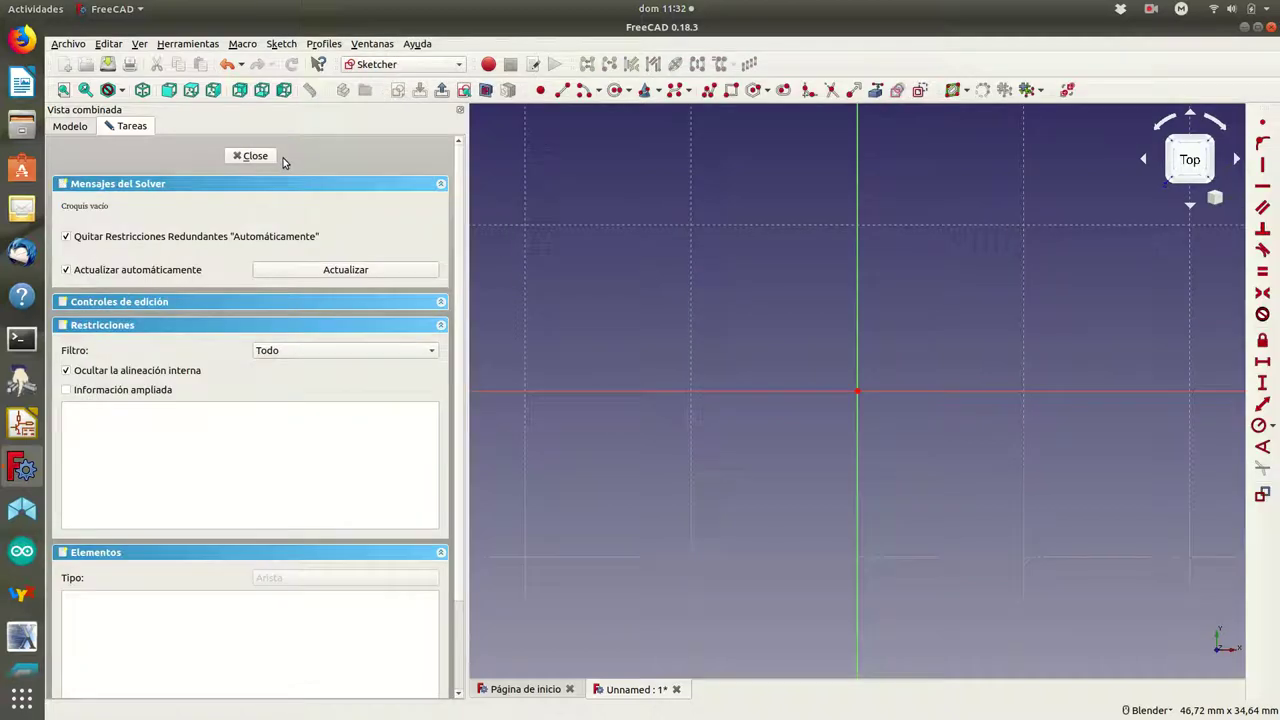
pyautogui.scroll(-4, 785, 358)
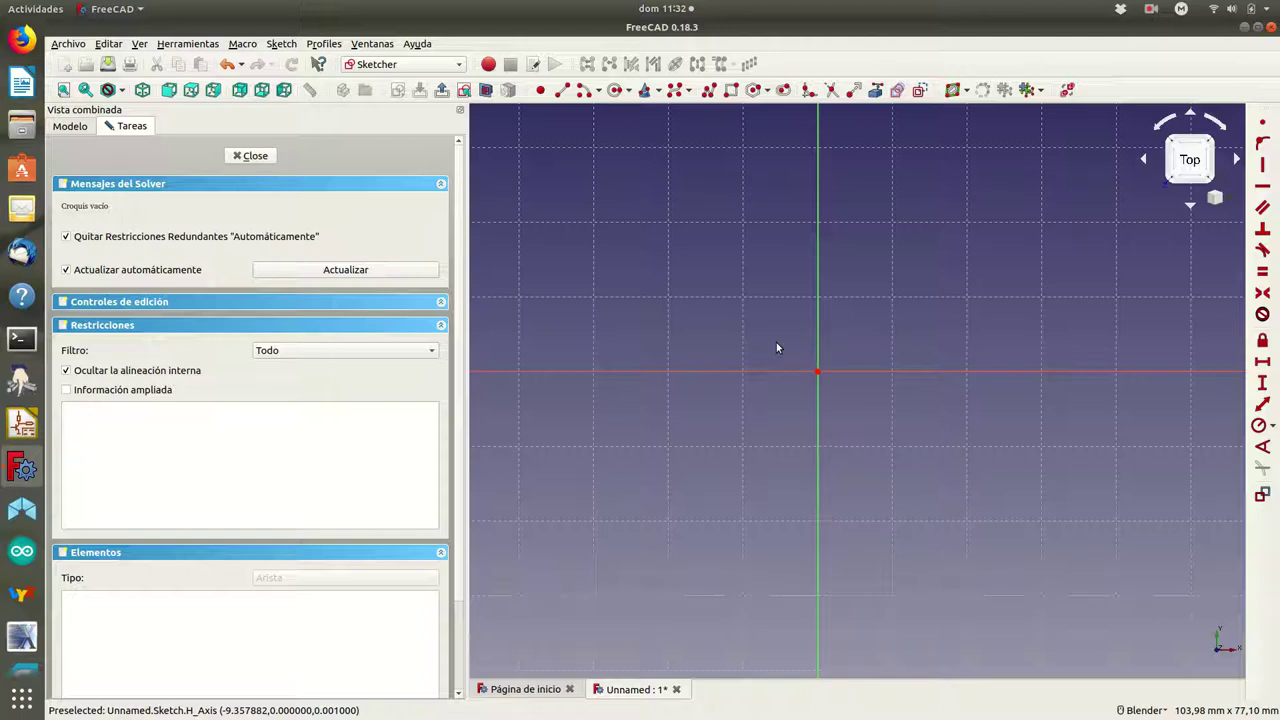
pyautogui.scroll(2, 778, 338)
pyautogui.moveTo(778, 338)
pyautogui.keyDown('shift'); pyautogui.mouseDown(button='middle')
pyautogui.moveTo(620, 463)
pyautogui.moveTo(594, 454)
pyautogui.mouseUp(button='middle'); pyautogui.keyUp('shift')
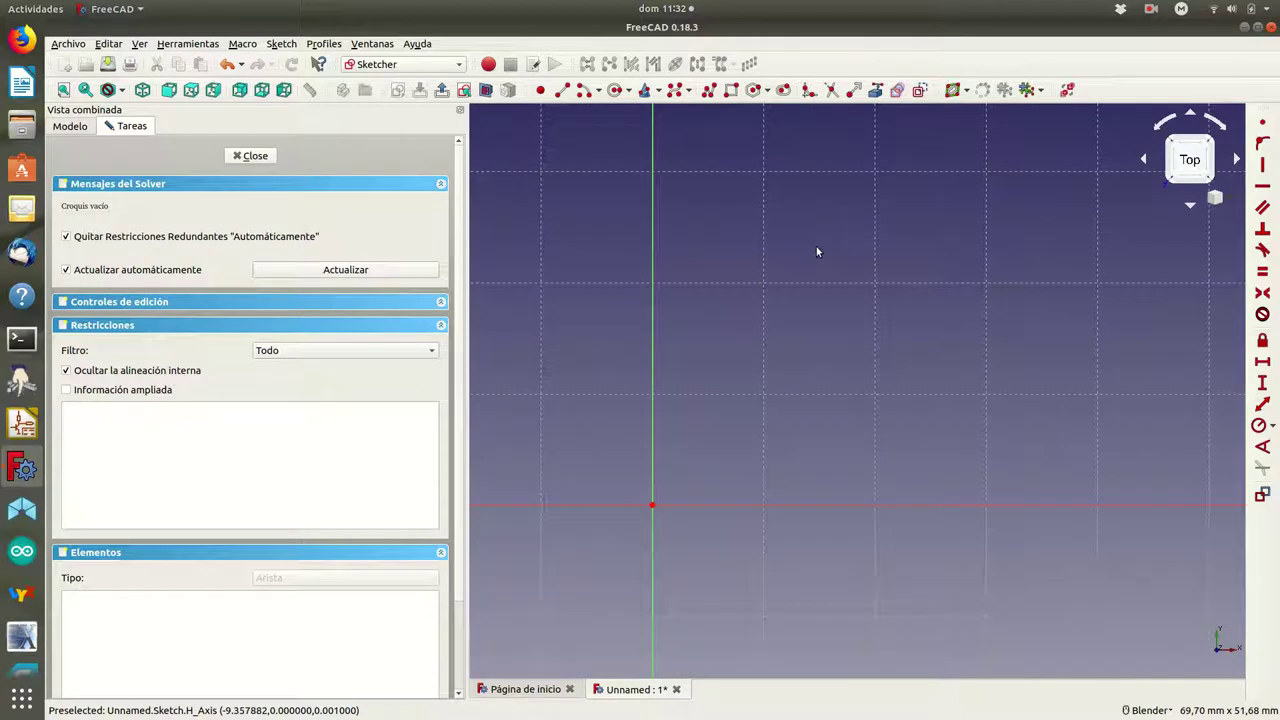
# Draw a vertical line up from the origin and constrain its length to 57 mm (45+12).
pyautogui.click(562, 90)
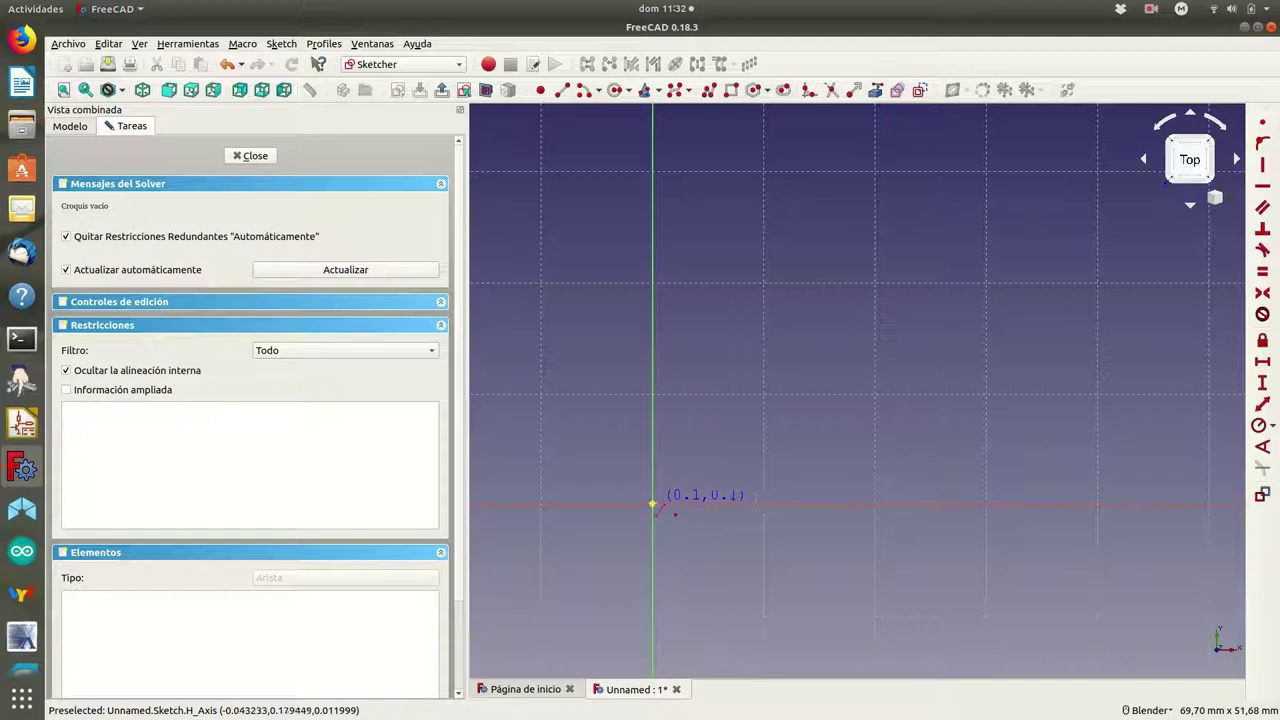
pyautogui.click(652, 507)
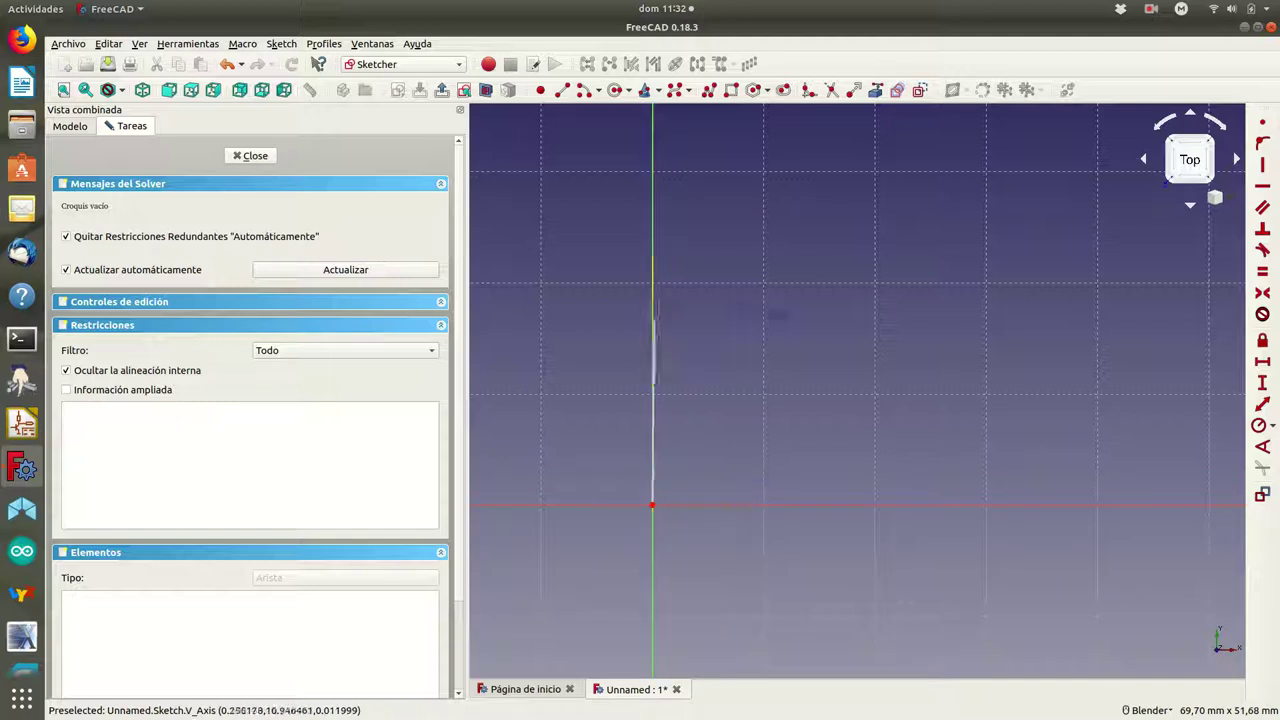
pyautogui.click(654, 205)
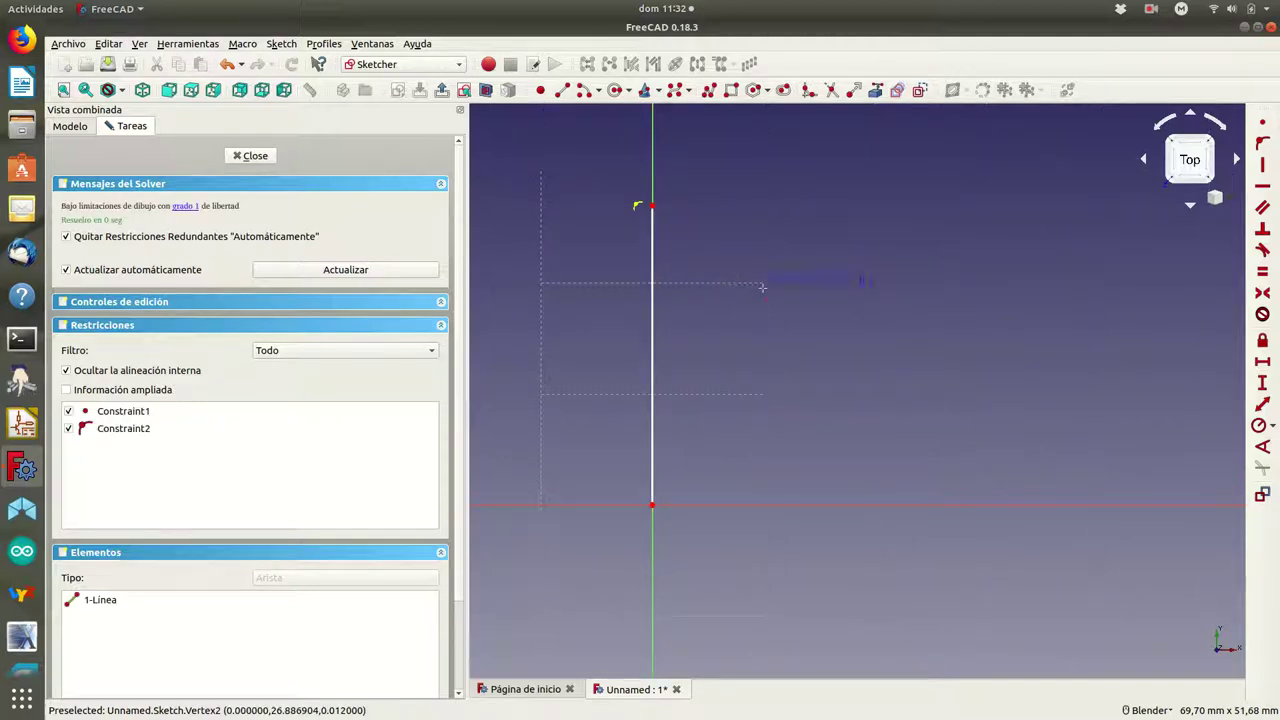
pyautogui.click(653, 350)
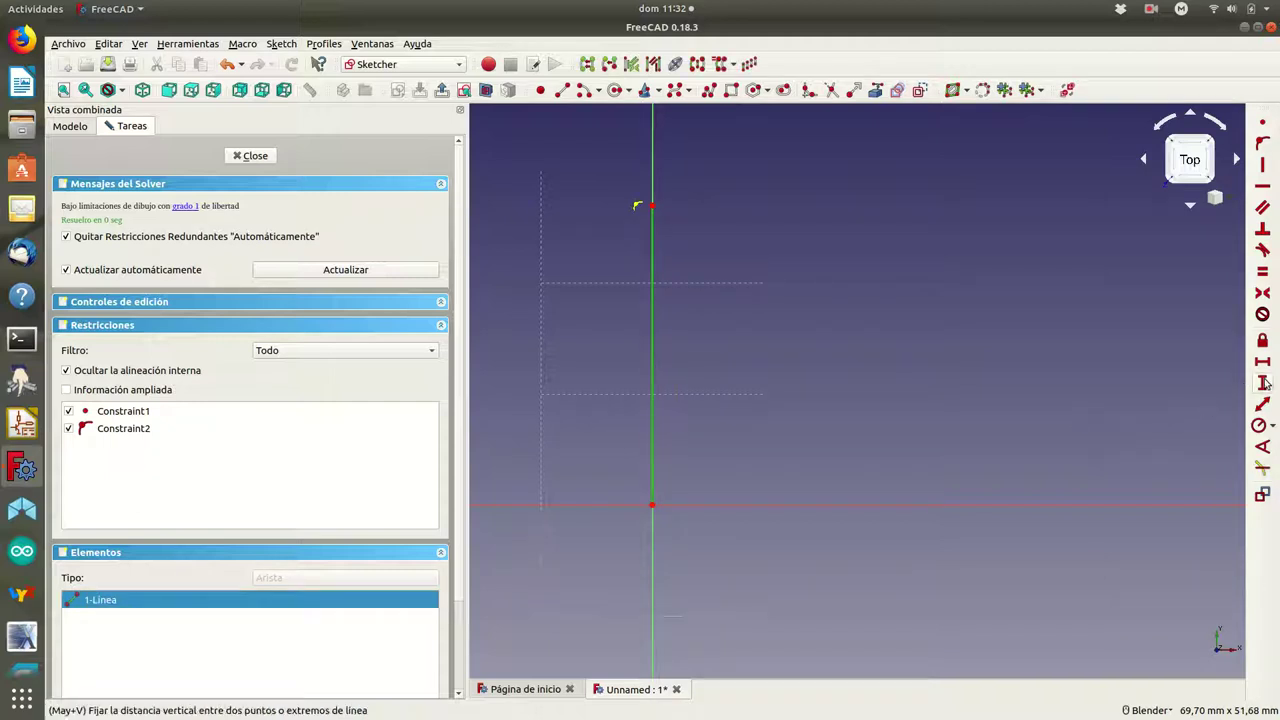
pyautogui.click(1262, 384)
pyautogui.write('45')
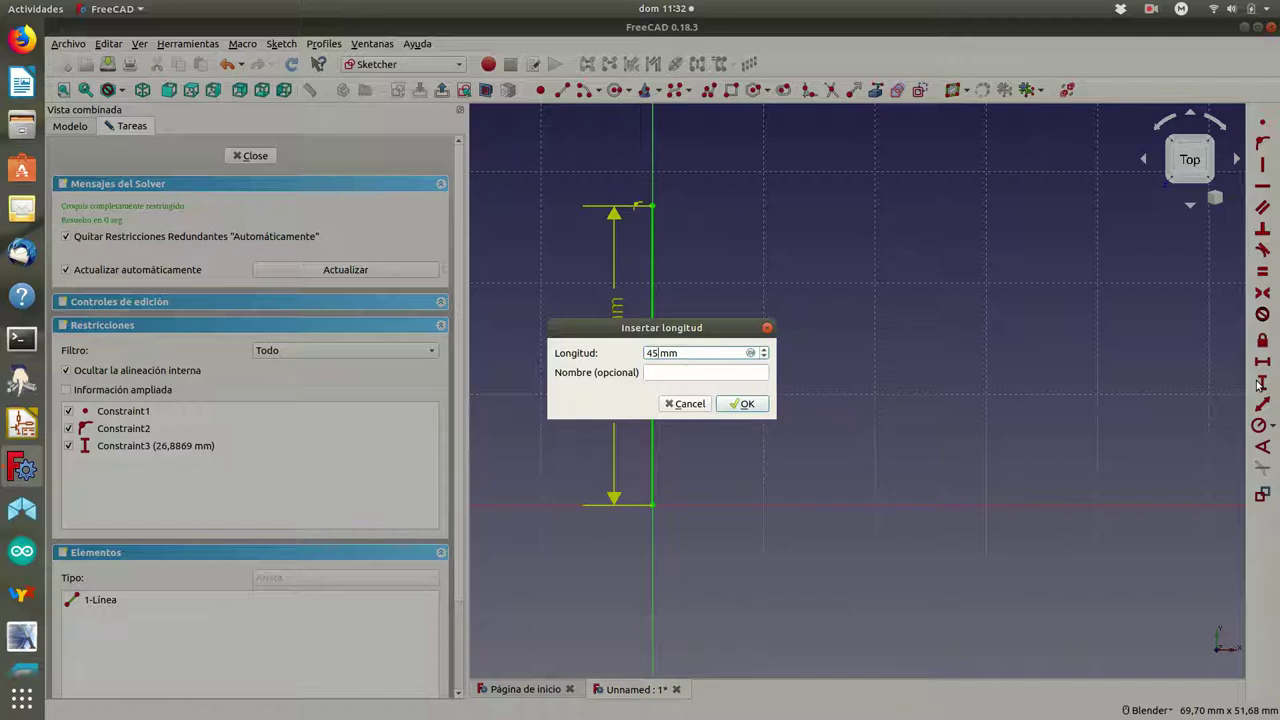
pyautogui.write('+12')
pyautogui.click(747, 404)
pyautogui.scroll(-2, 730, 377)
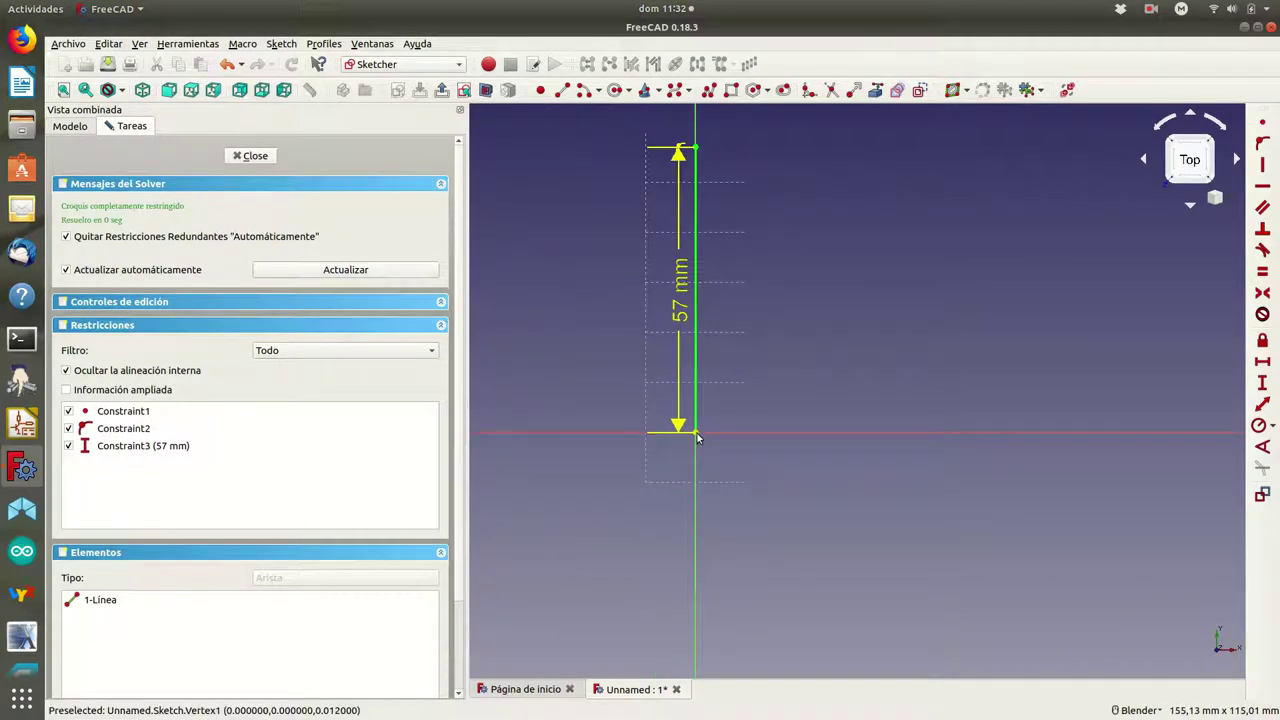
# Draw a horizontal line right from the origin and fix its length at 92 mm (80+12).
pyautogui.click(562, 90)
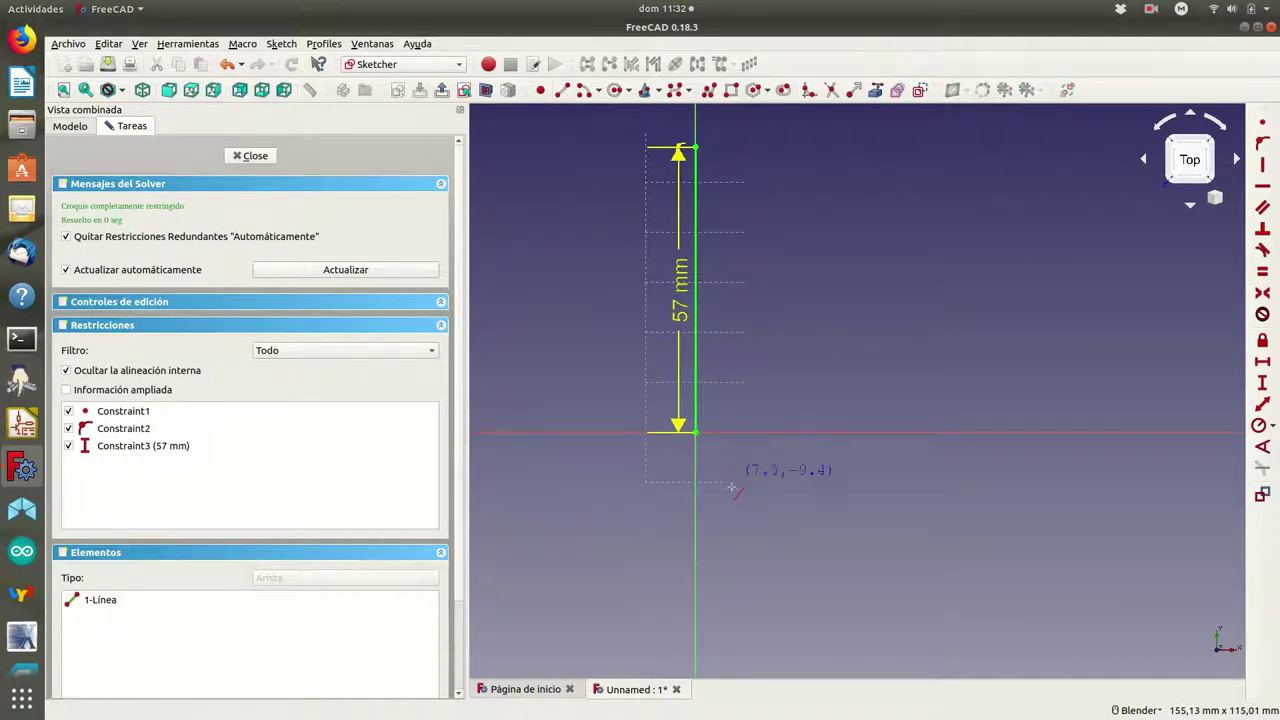
pyautogui.click(696, 433)
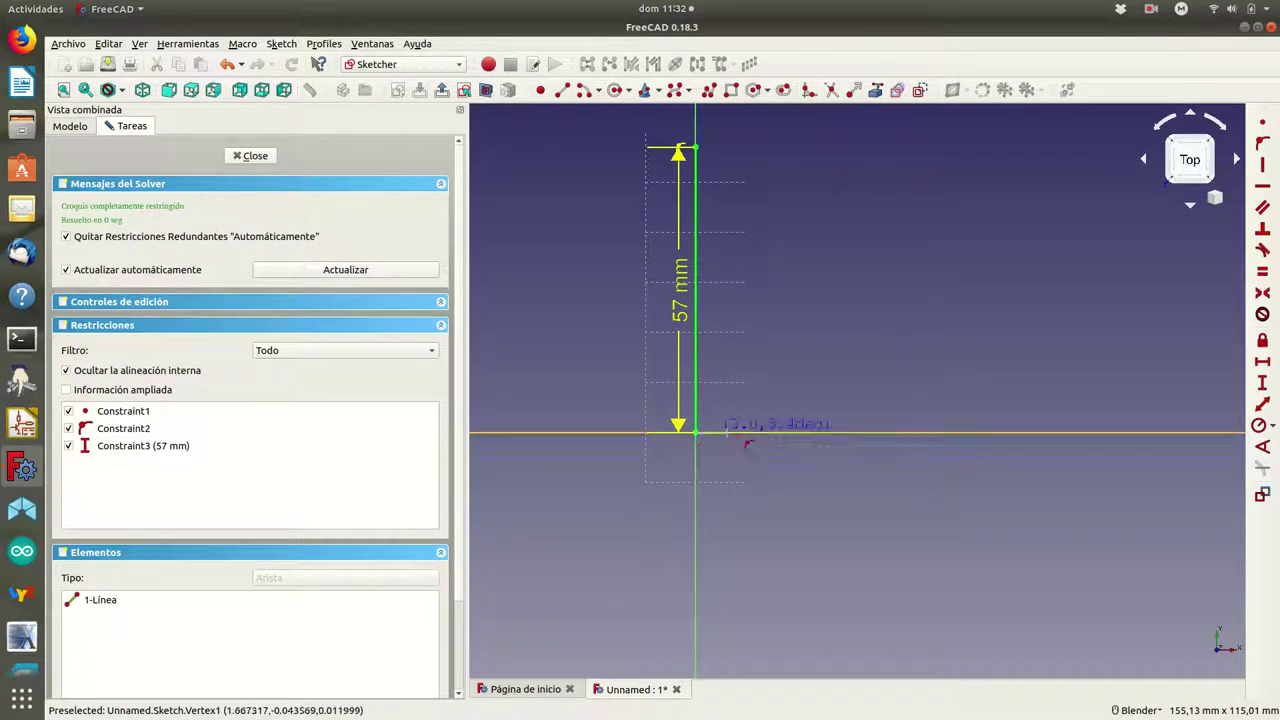
pyautogui.click(1160, 433)
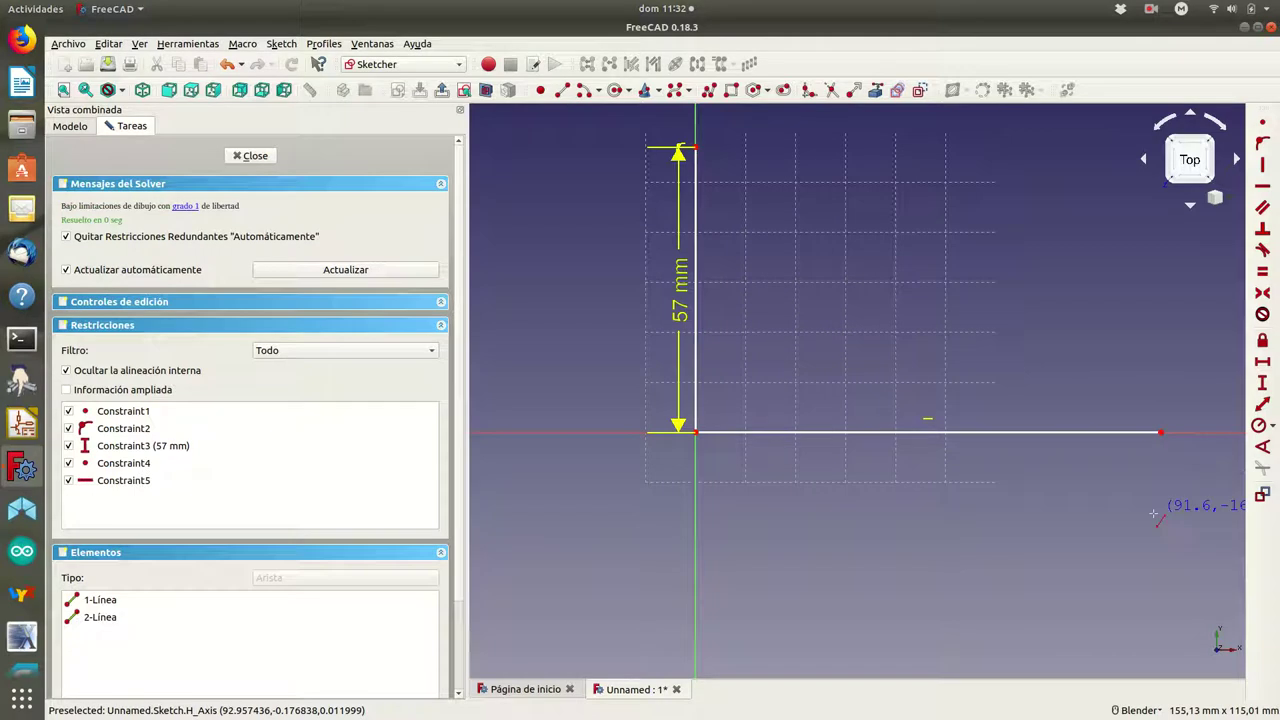
pyautogui.click(1033, 433)
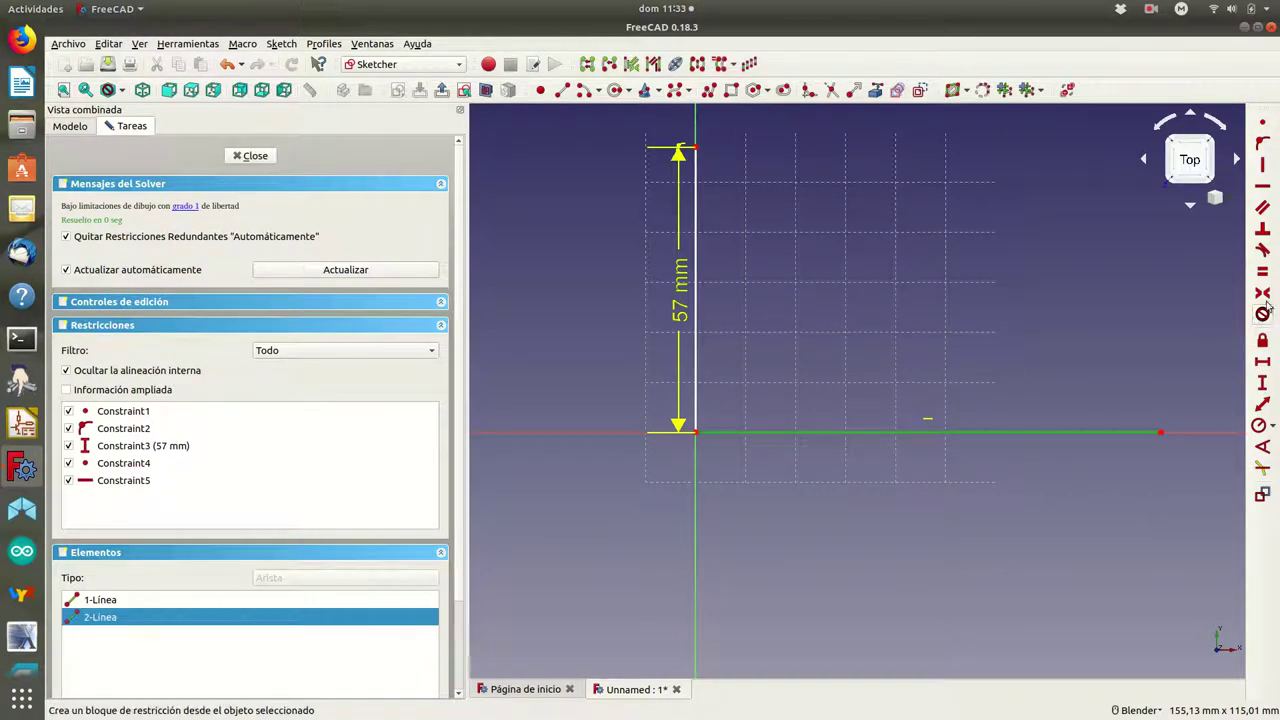
pyautogui.click(1260, 363)
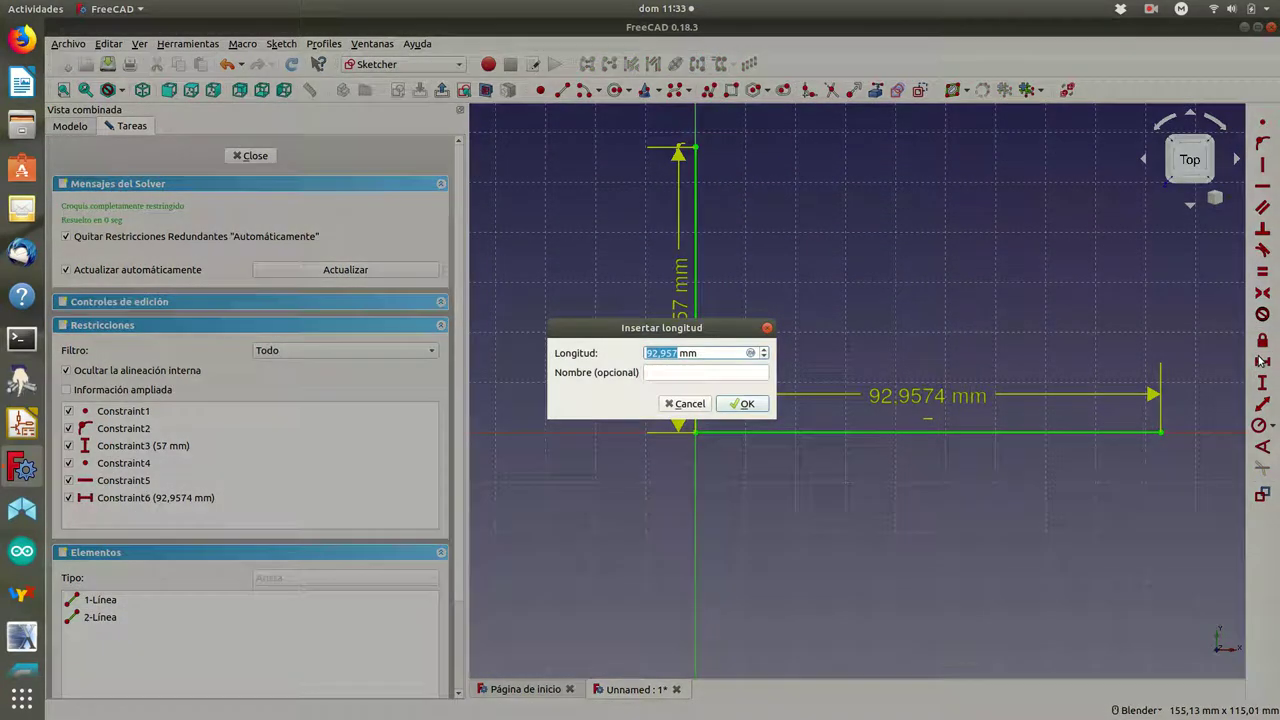
pyautogui.write('80+')
pyautogui.write('12')
pyautogui.click(743, 404)
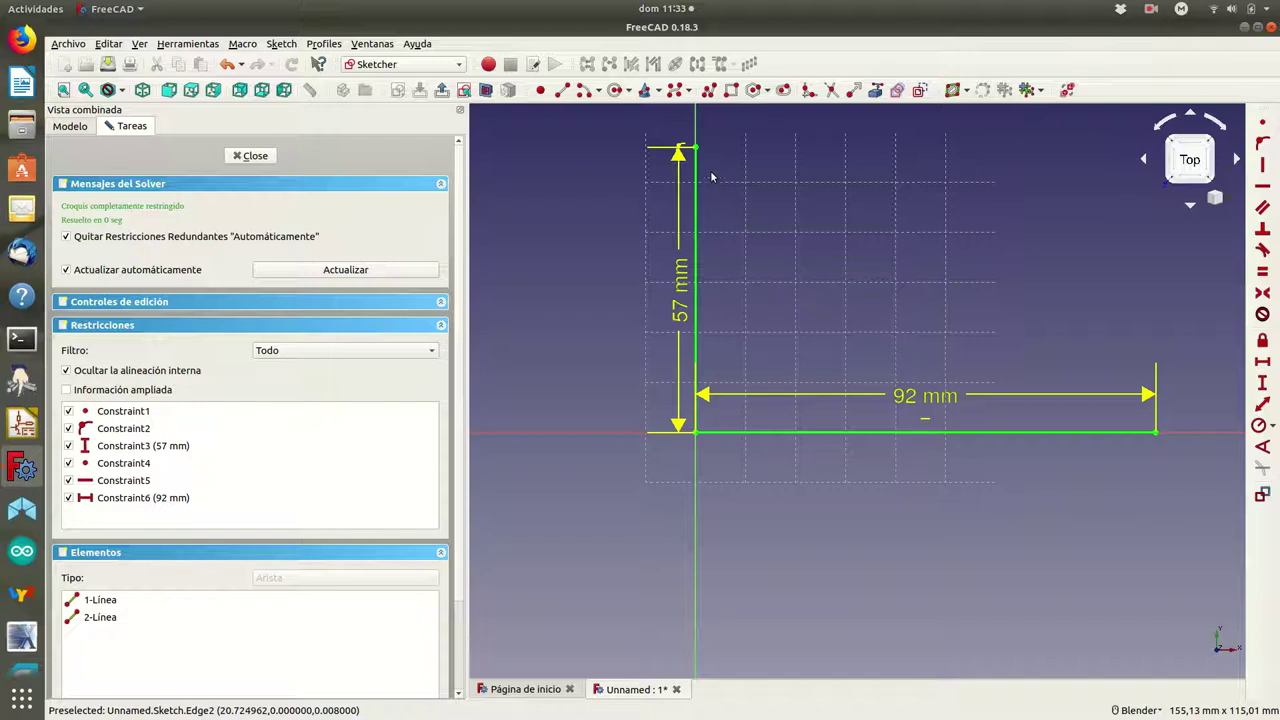
pyautogui.click(562, 90)
# Add a 12 mm horizontal line running right from the top of the vertical line.
pyautogui.click(696, 147)
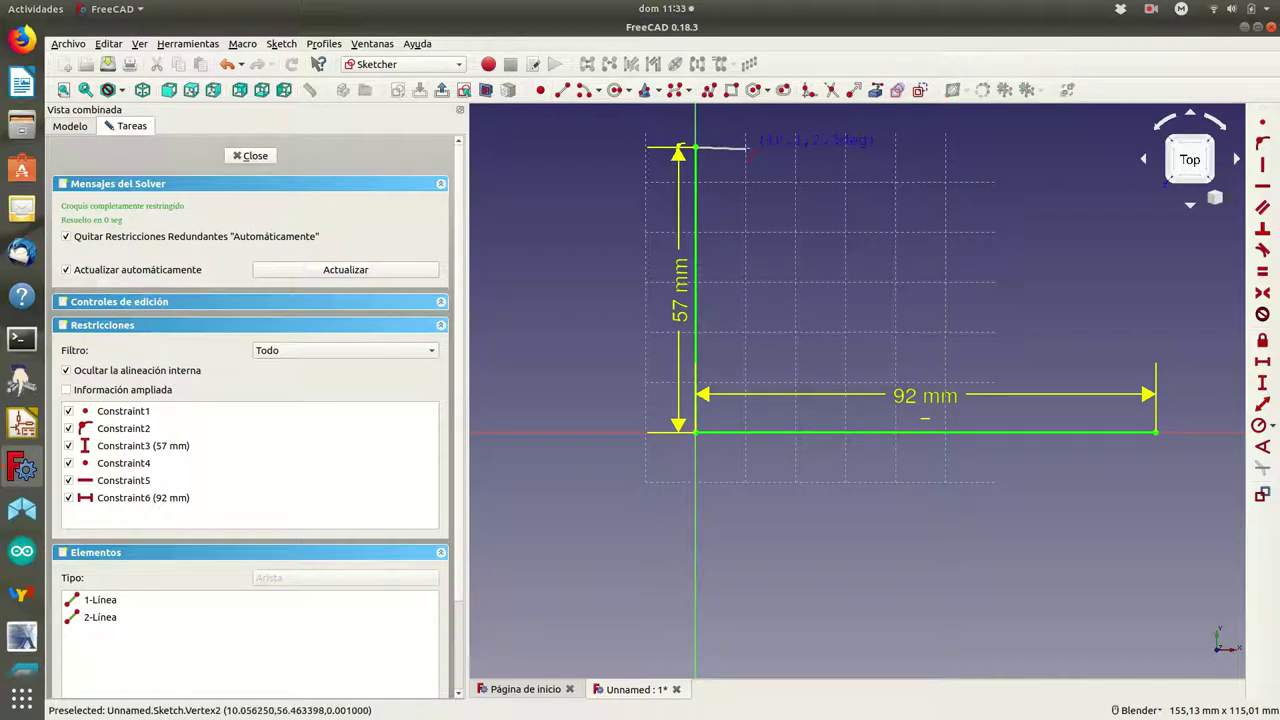
pyautogui.click(746, 148)
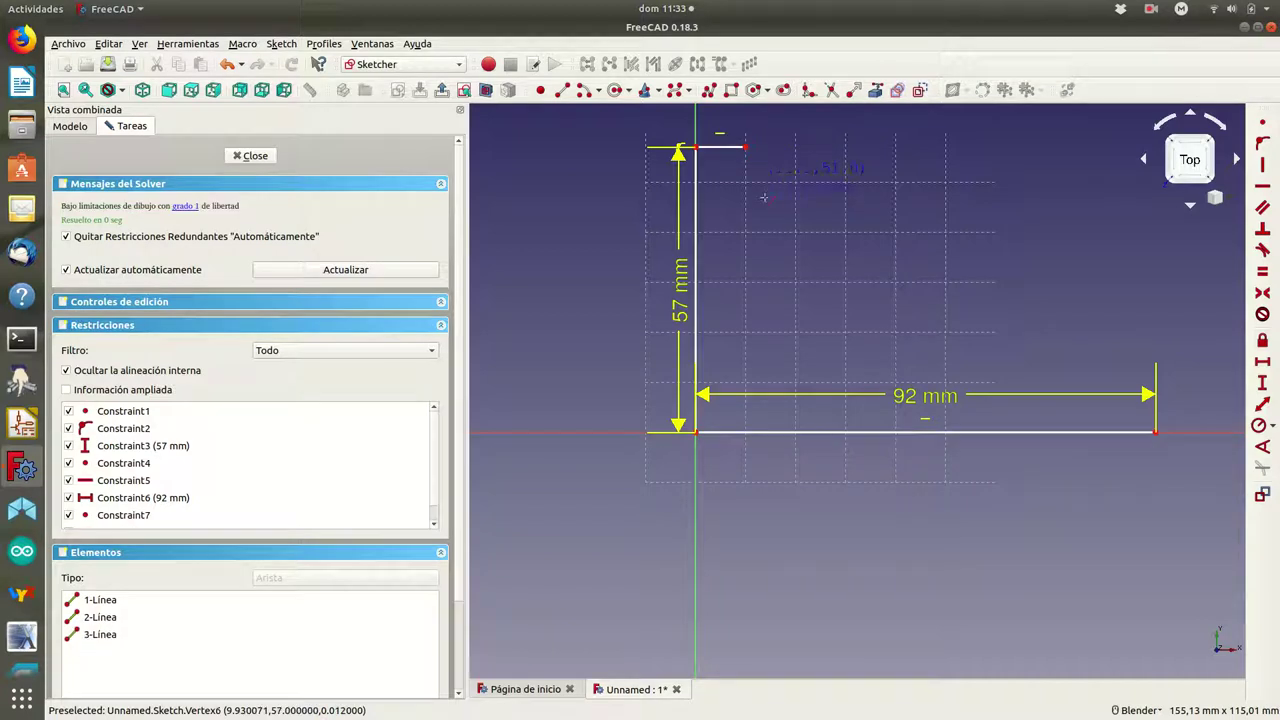
pyautogui.click(726, 148)
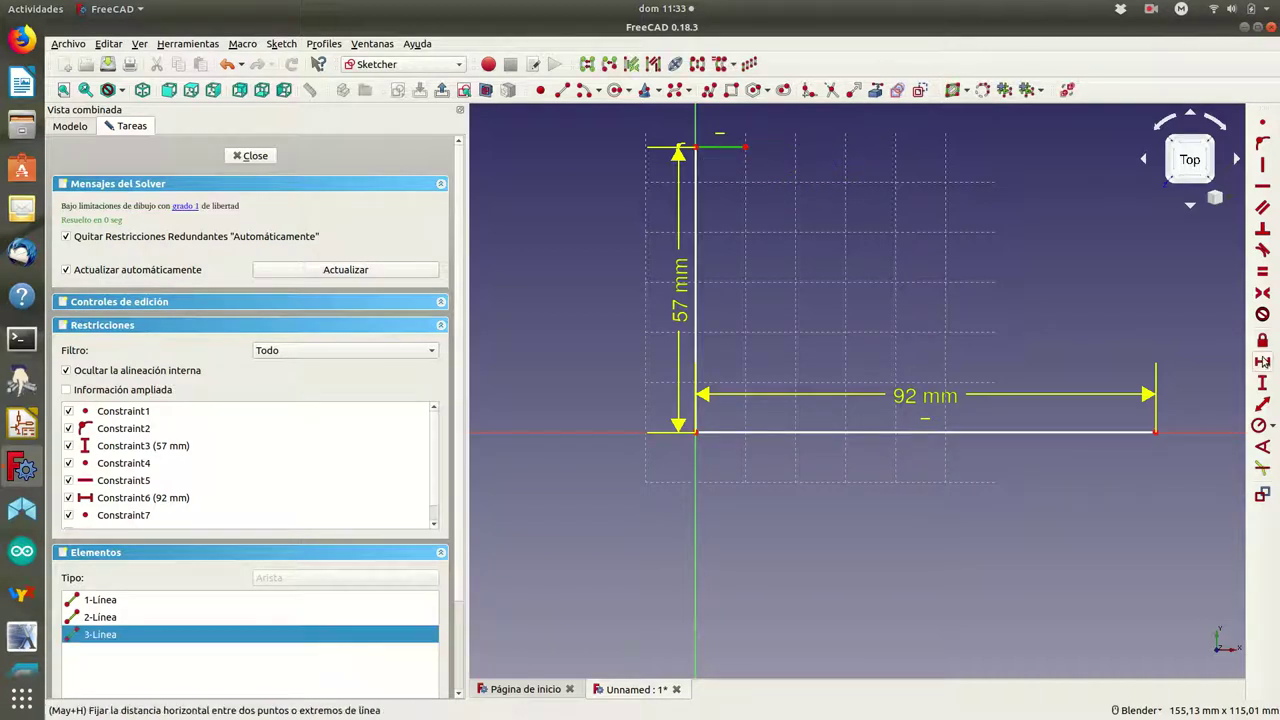
pyautogui.click(1263, 362)
pyautogui.write('12')
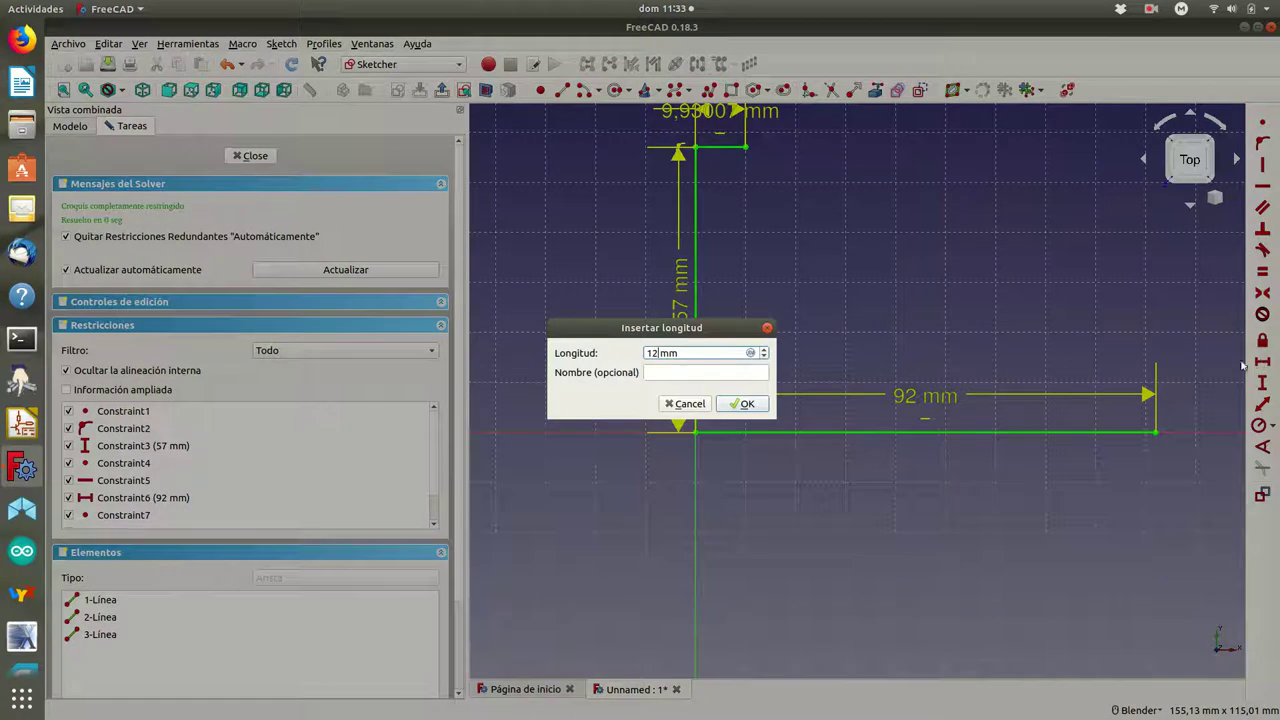
pyautogui.click(755, 406)
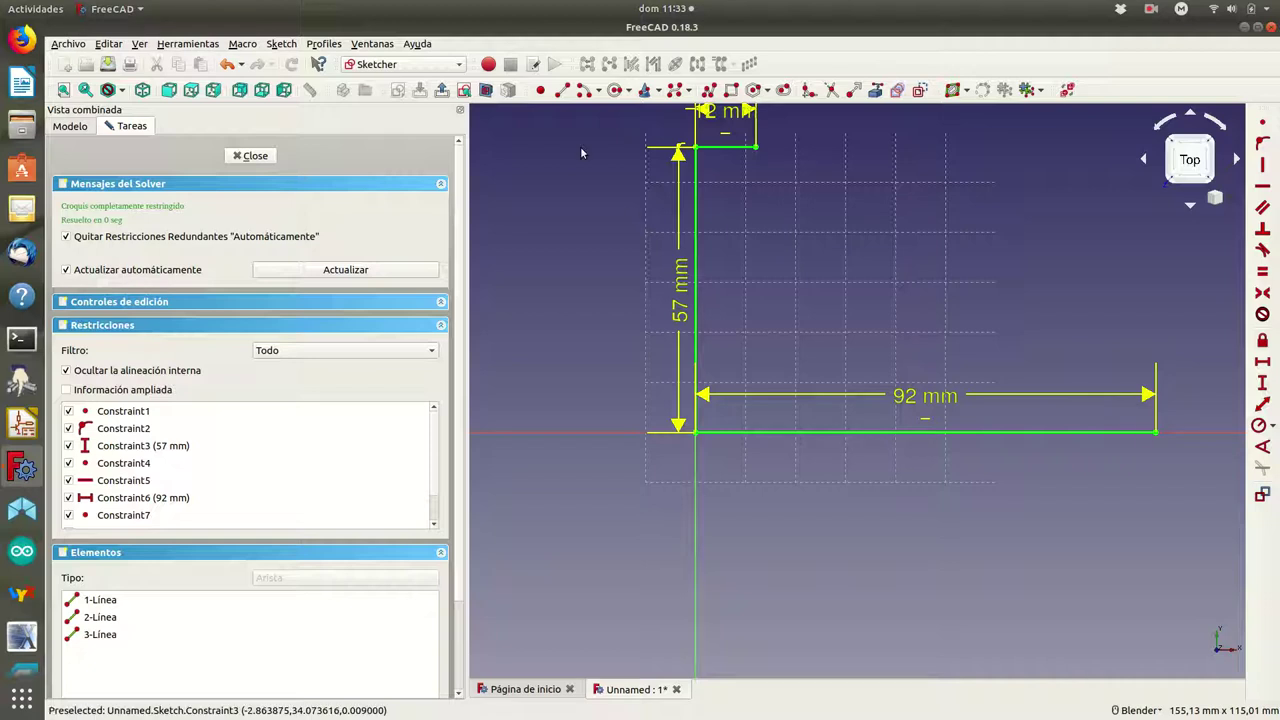
# Raise a 12 mm vertical line from the right end of the 92 mm base line.
pyautogui.click(566, 92)
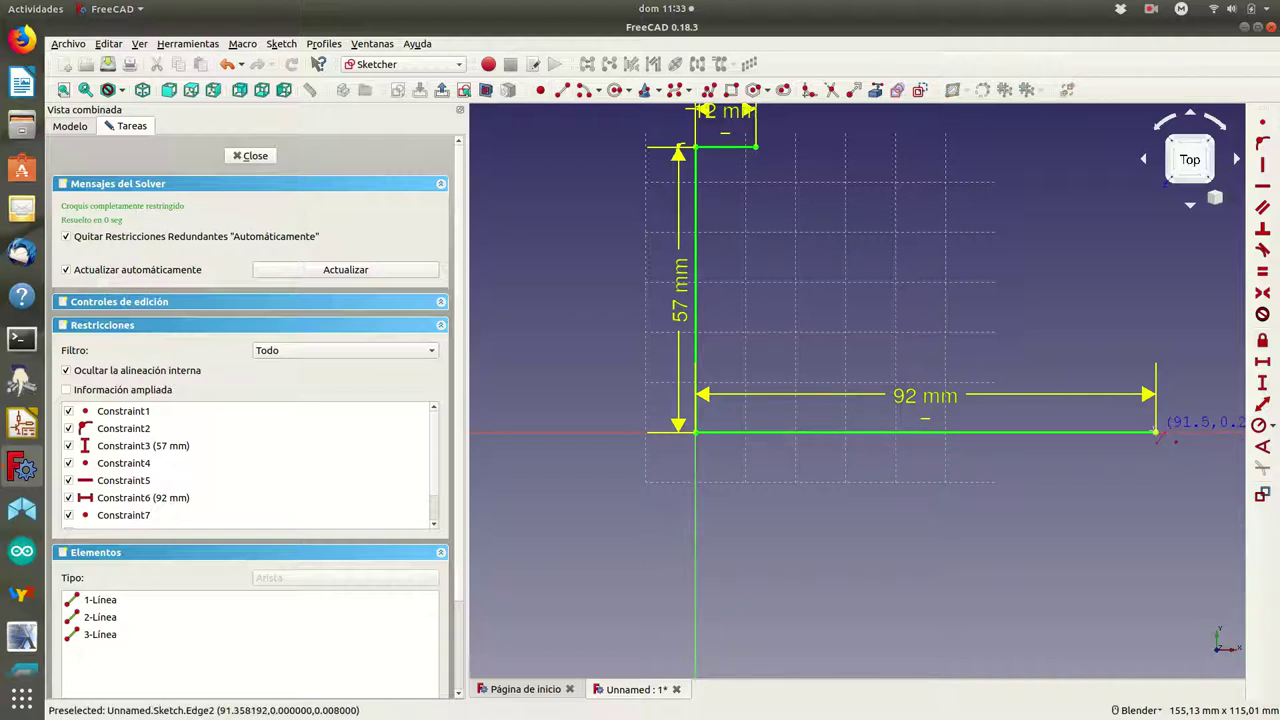
pyautogui.click(1157, 433)
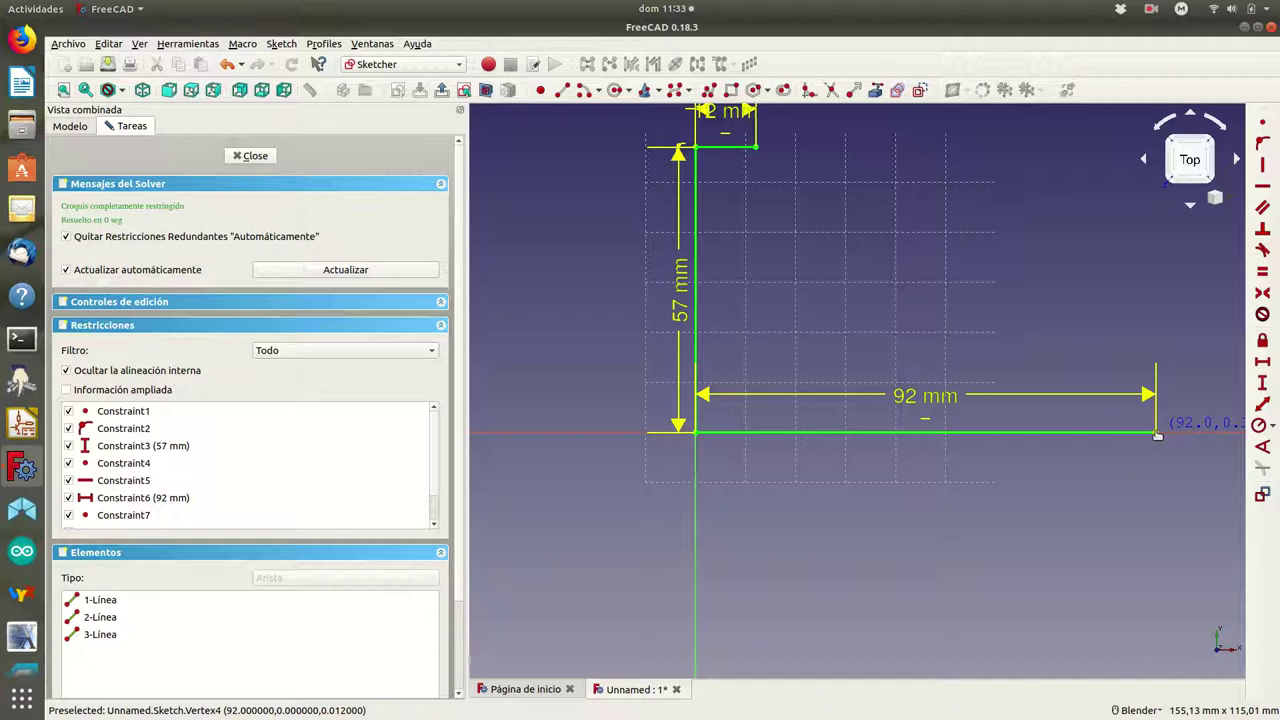
pyautogui.click(1156, 353)
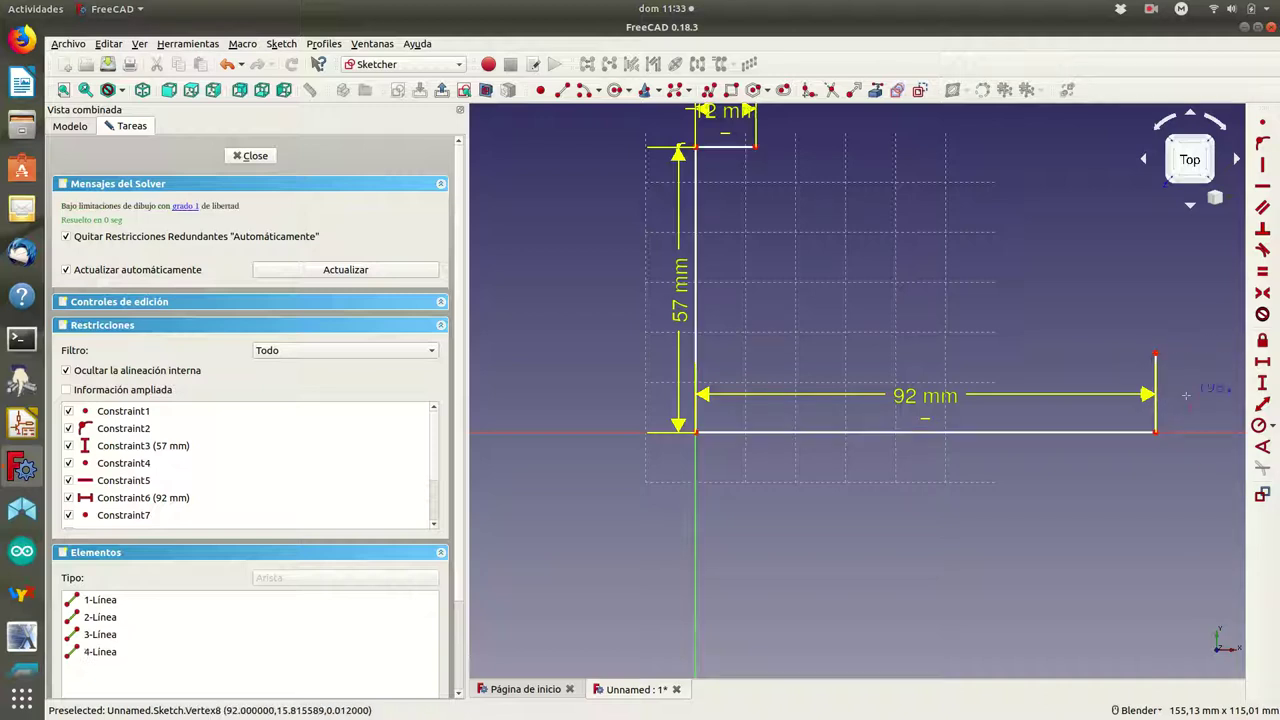
pyautogui.click(1157, 385)
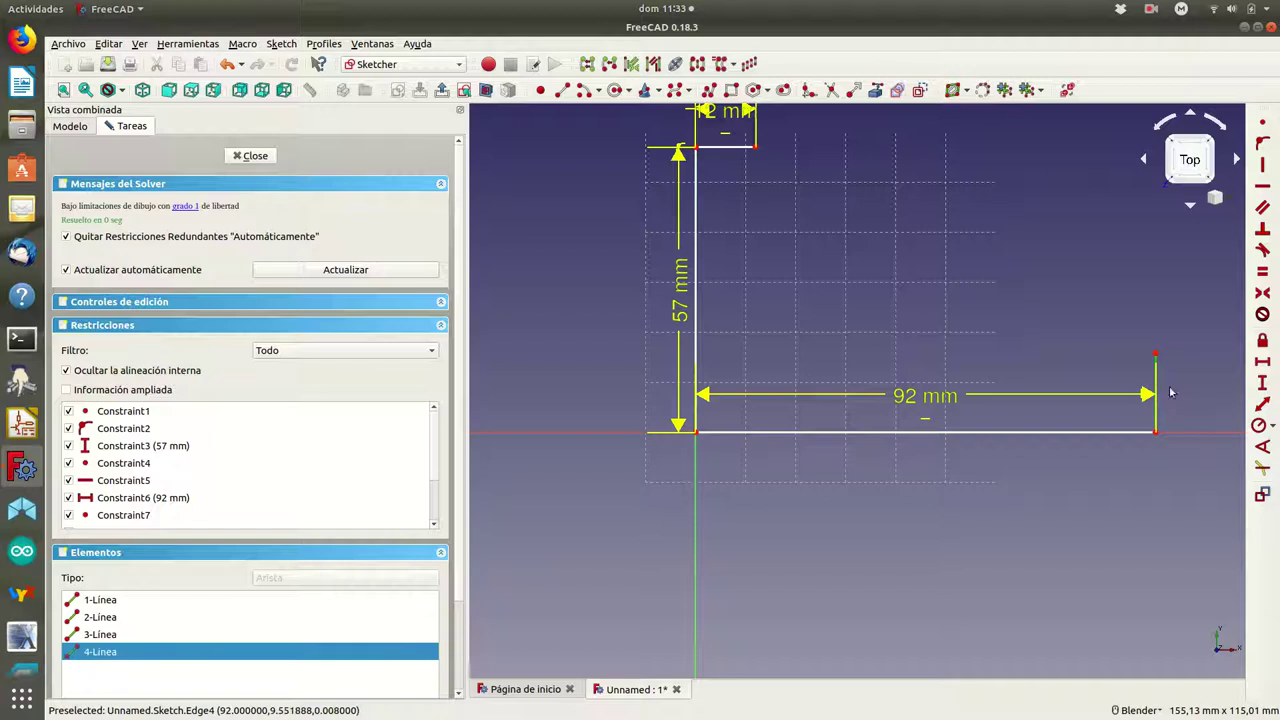
pyautogui.click(1263, 384)
pyautogui.write('12')
pyautogui.click(746, 404)
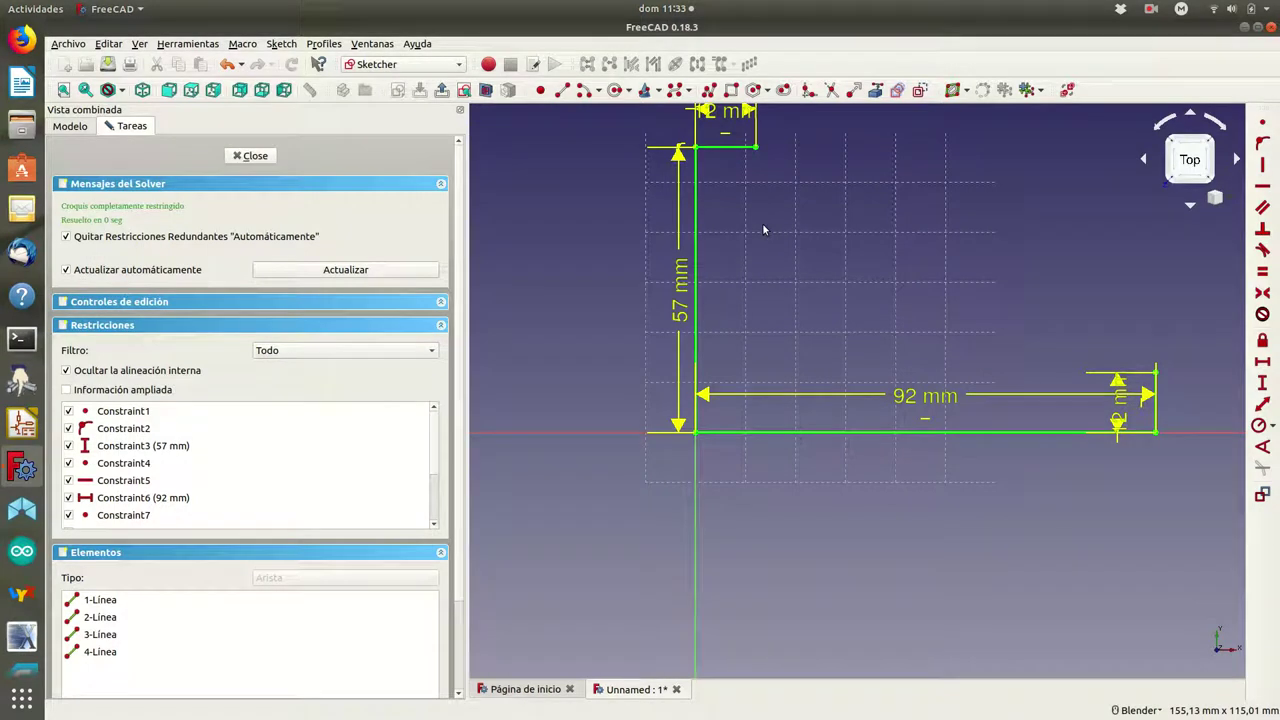
# Draw a vertical line down from the right end of the short top arm.
pyautogui.click(565, 92)
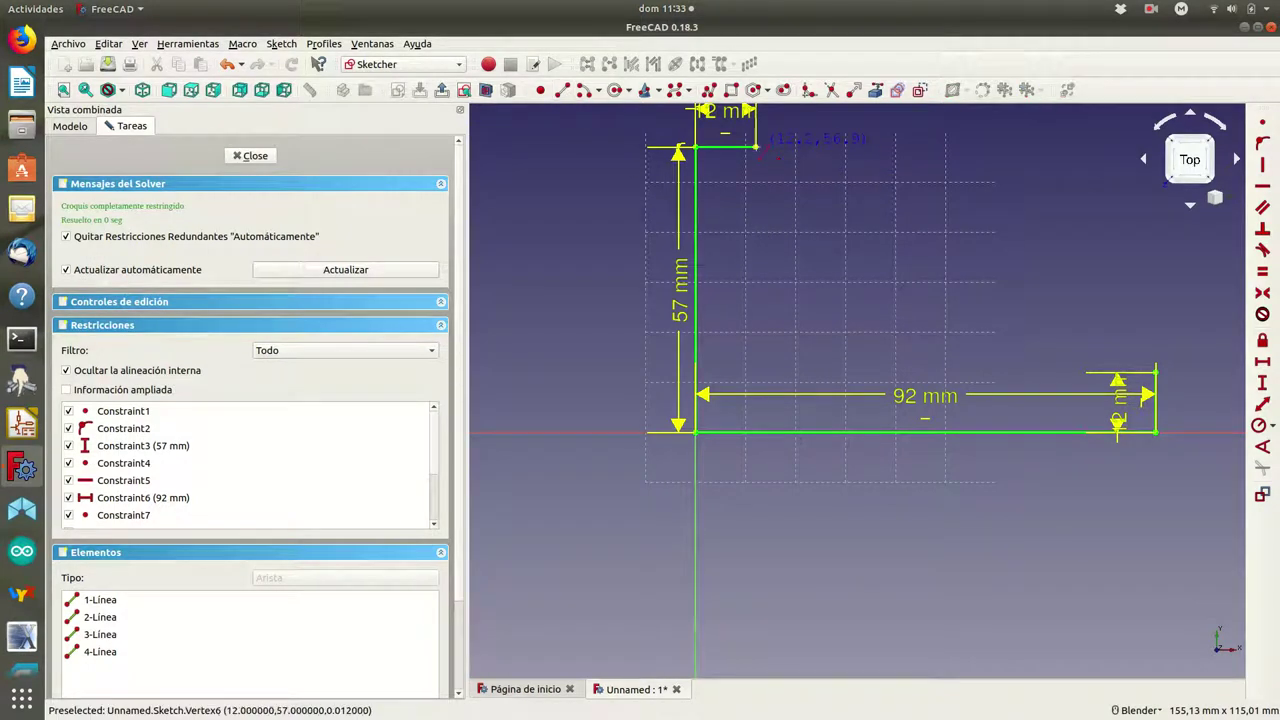
pyautogui.click(756, 147)
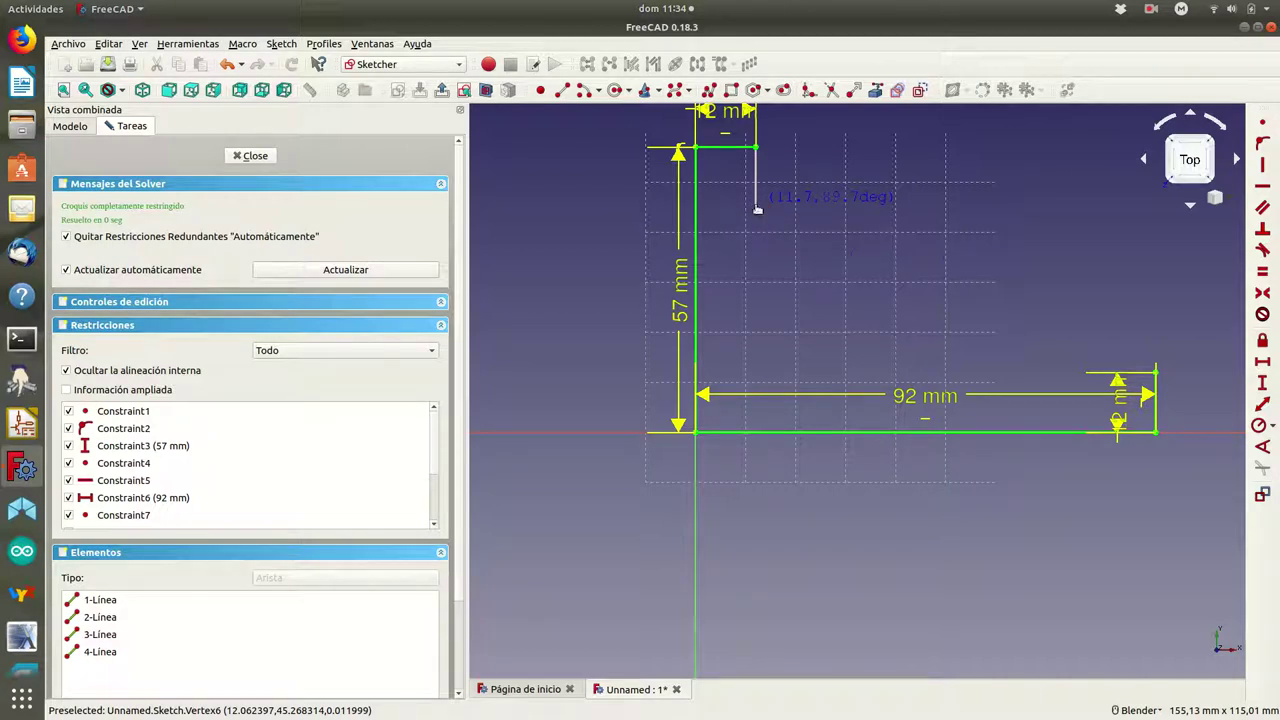
pyautogui.click(756, 205)
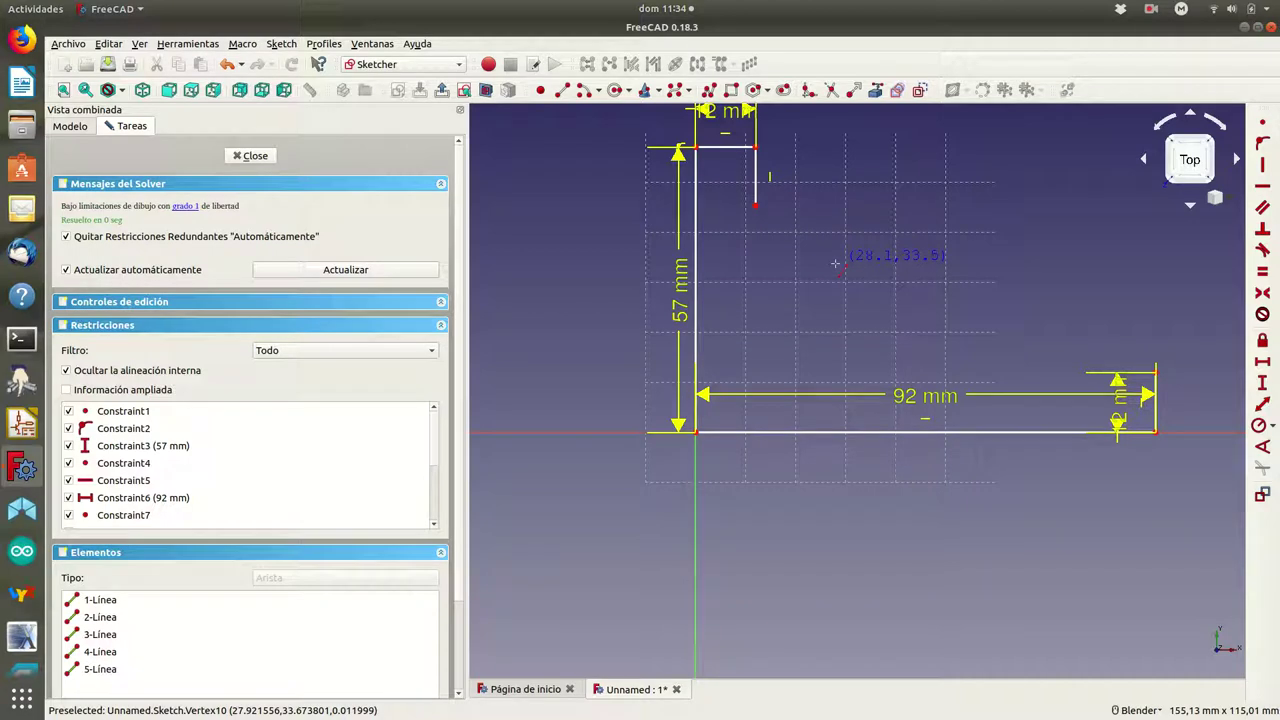
pyautogui.rightClick(832, 262)
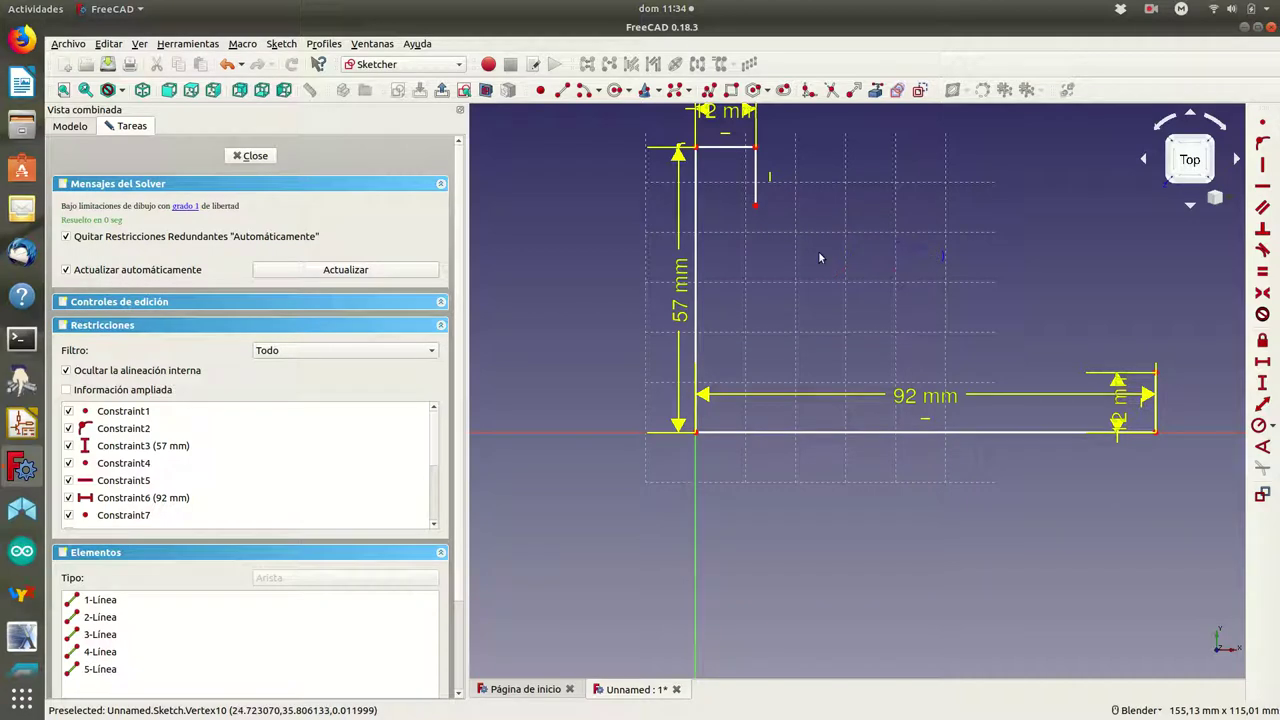
pyautogui.click(768, 196)
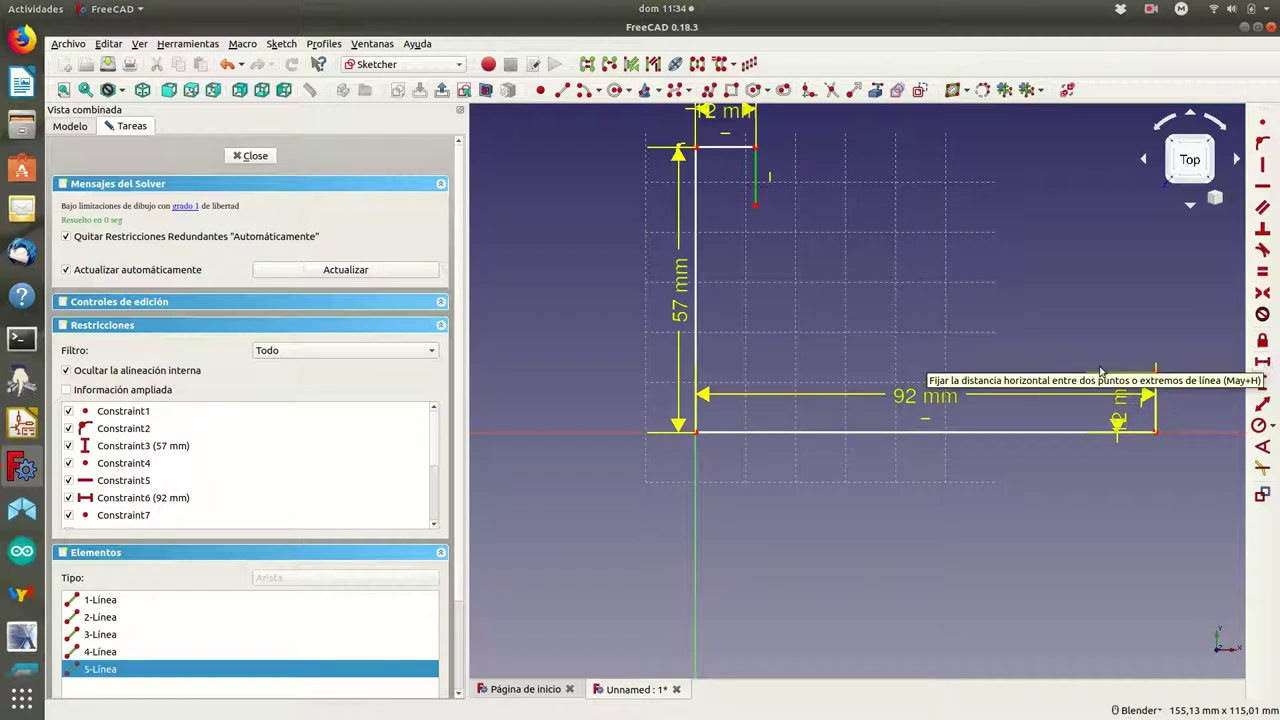
# Draw a horizontal line leftward from the right end's top corner and extend the vertical line downward.
pyautogui.click(563, 90)
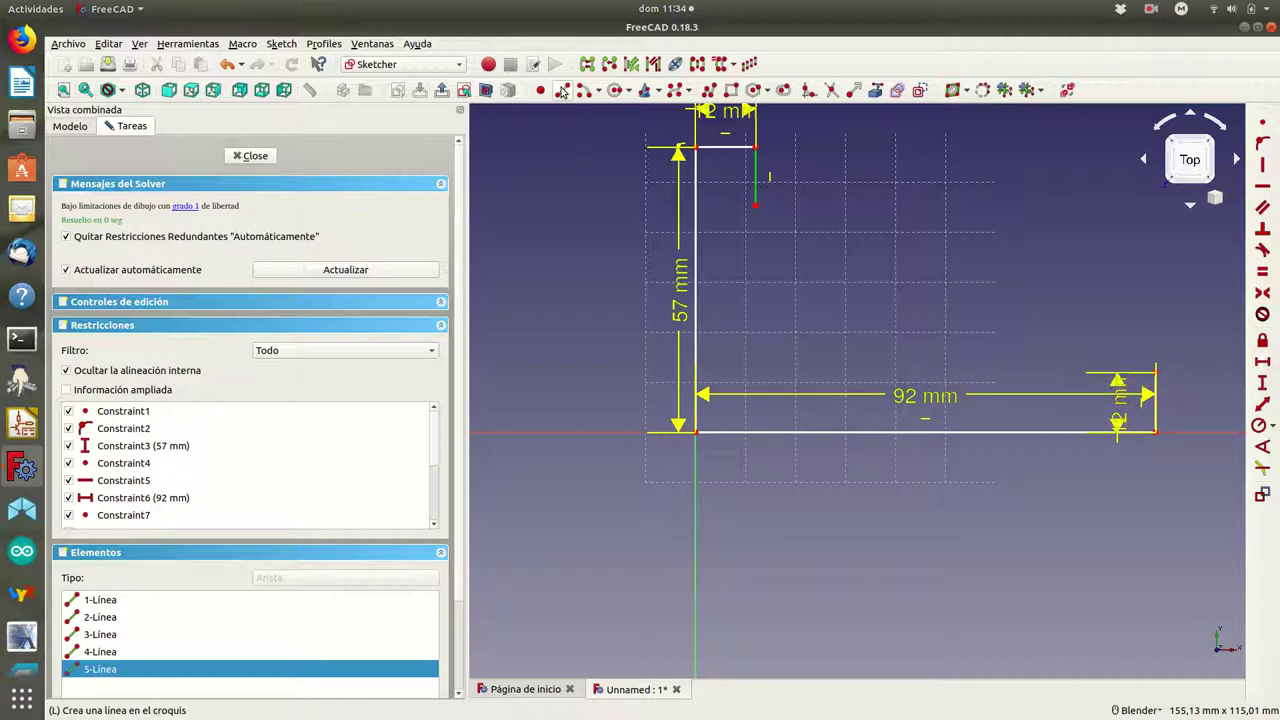
pyautogui.click(1155, 372)
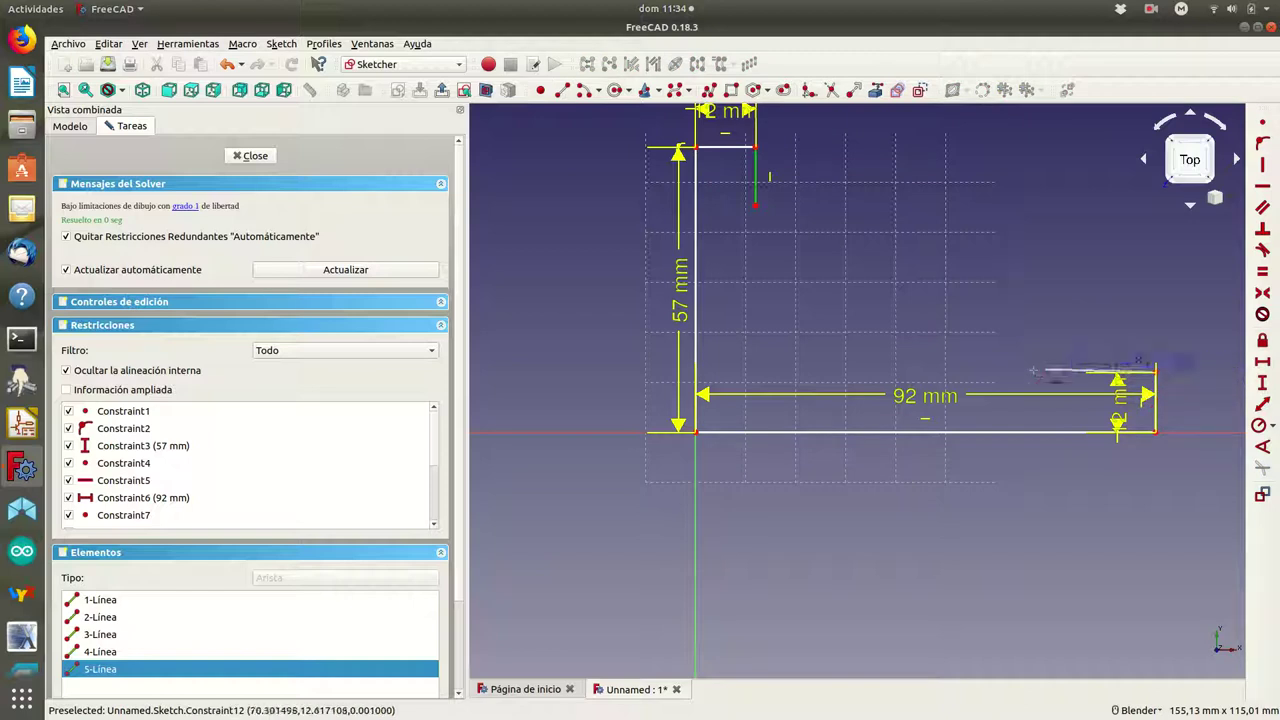
pyautogui.click(1000, 372)
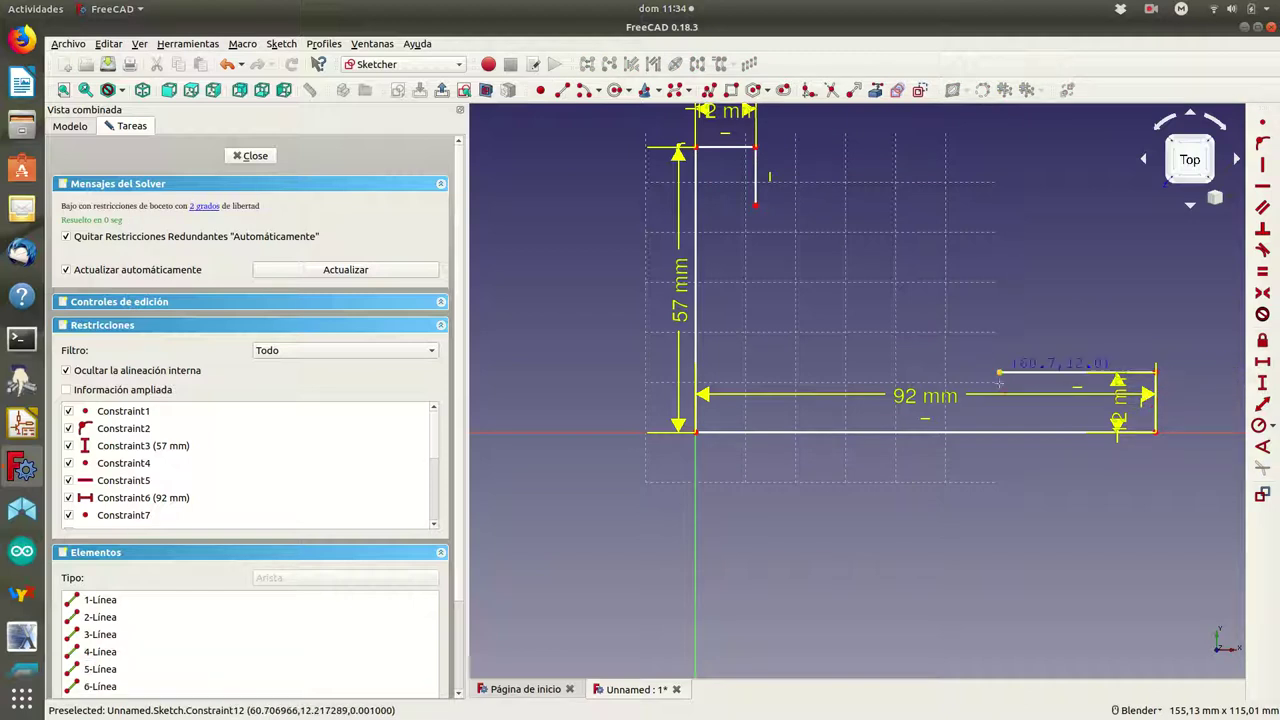
pyautogui.rightClick(752, 210)
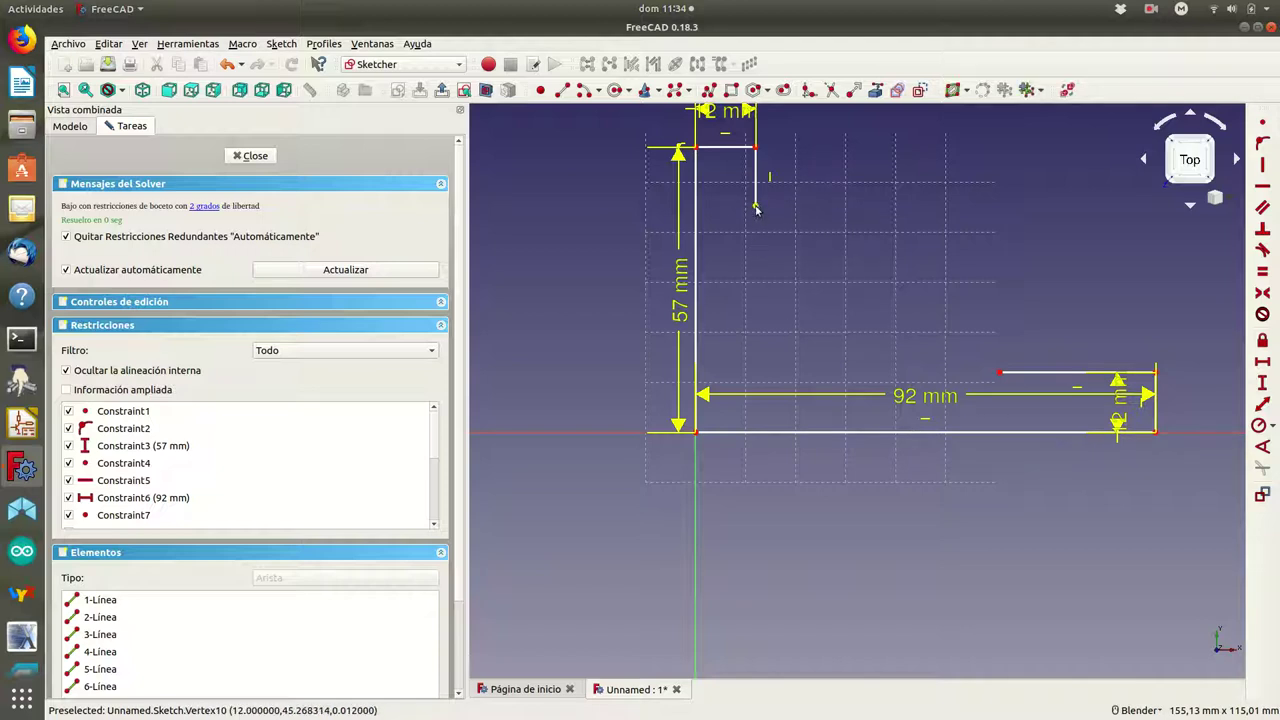
pyautogui.moveTo(756, 208); pyautogui.dragTo(755, 255)
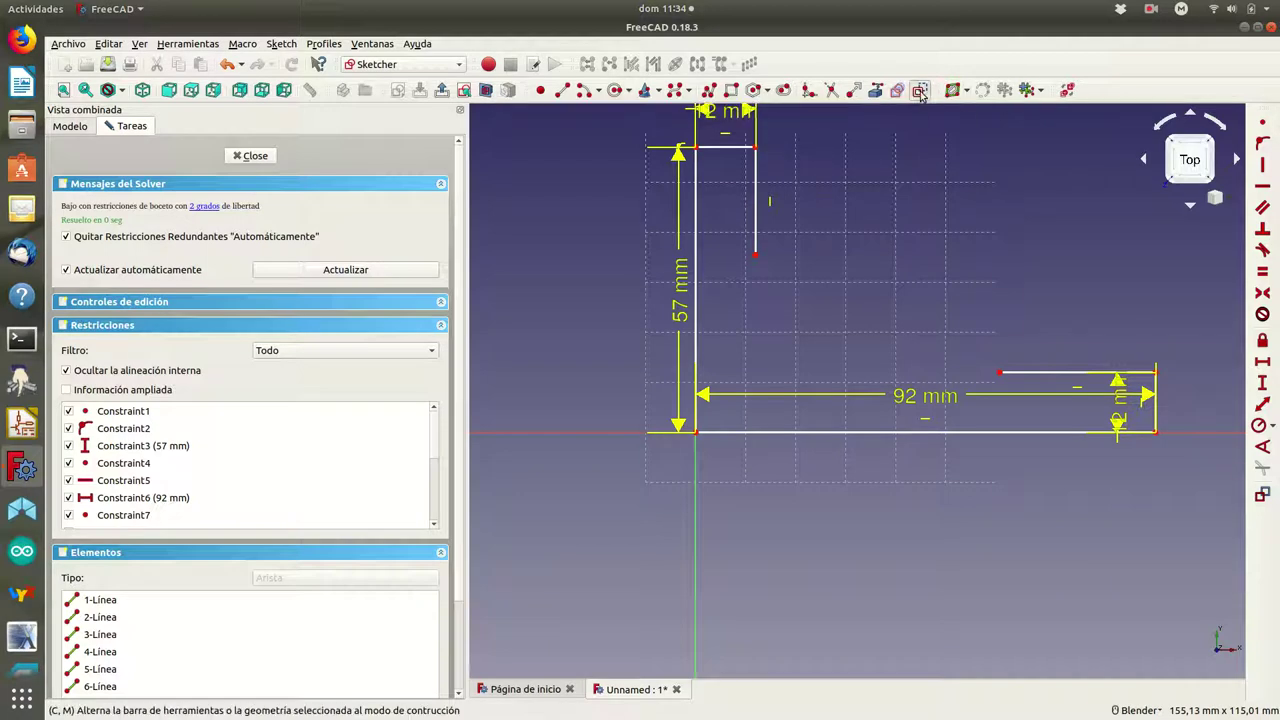
# Draw a line from the left edge to the inner vertical line, fixed 12 mm below the top.
pyautogui.click(564, 91)
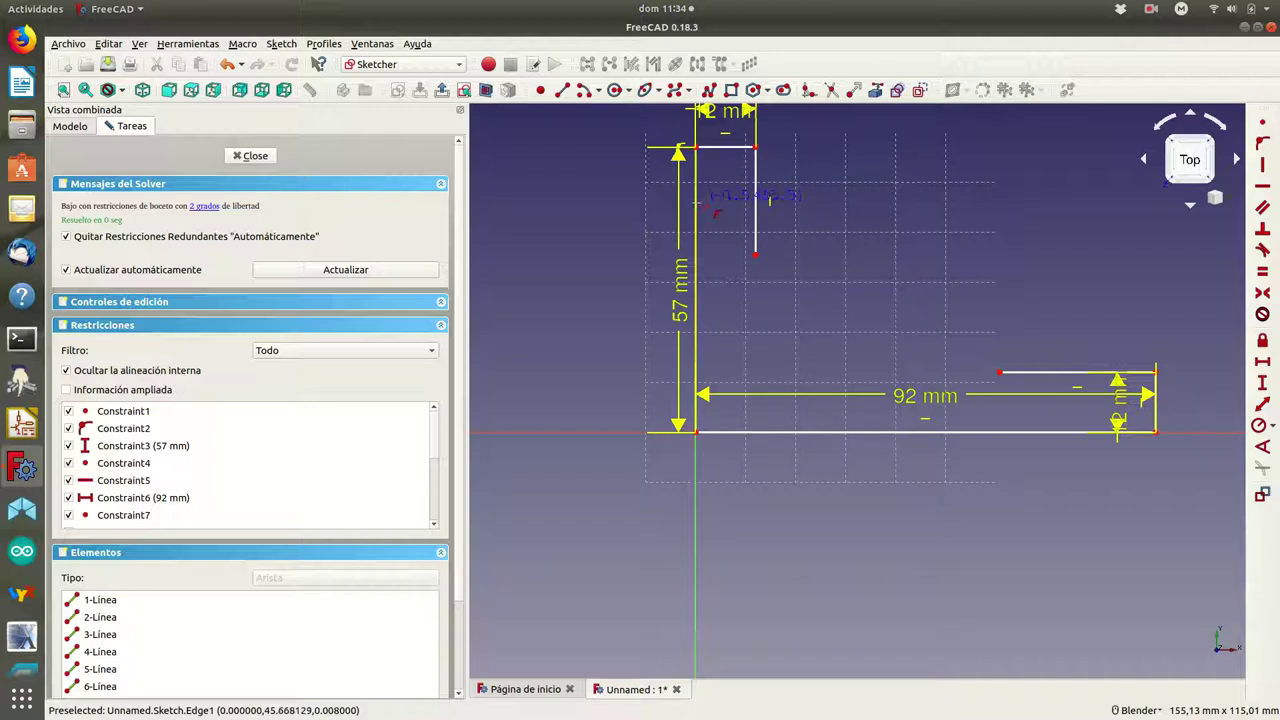
pyautogui.click(696, 204)
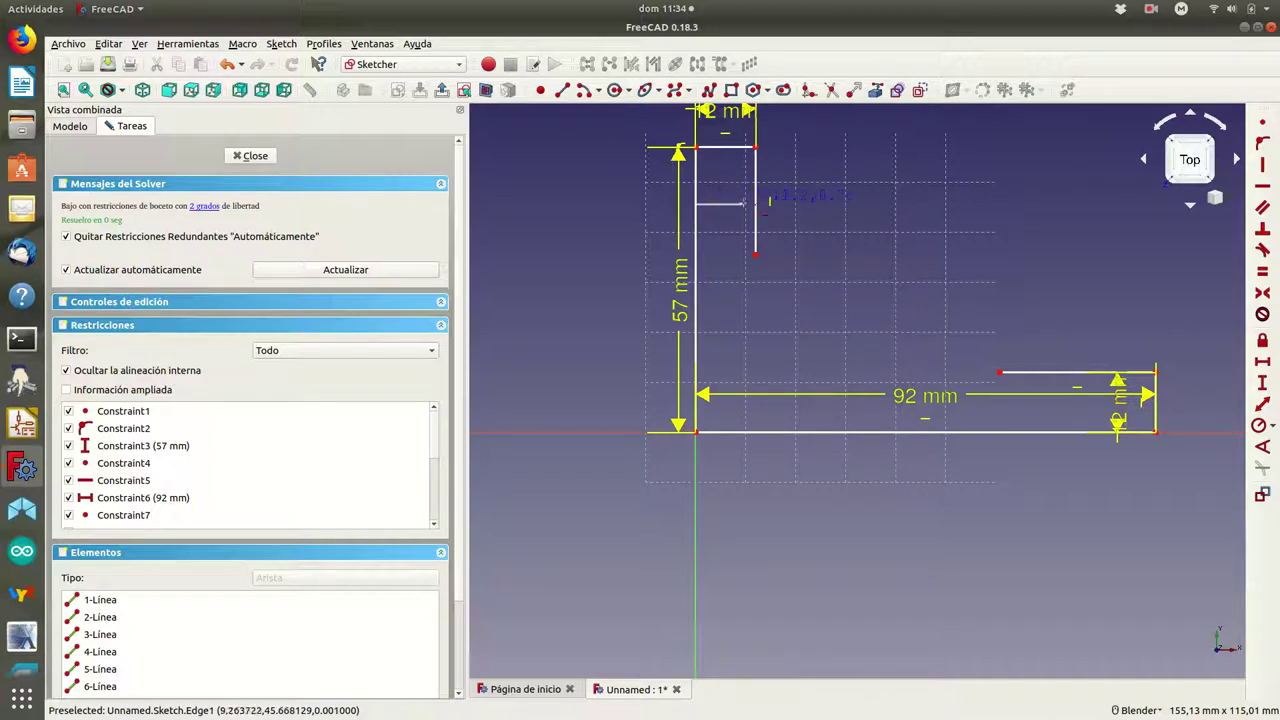
pyautogui.click(768, 205)
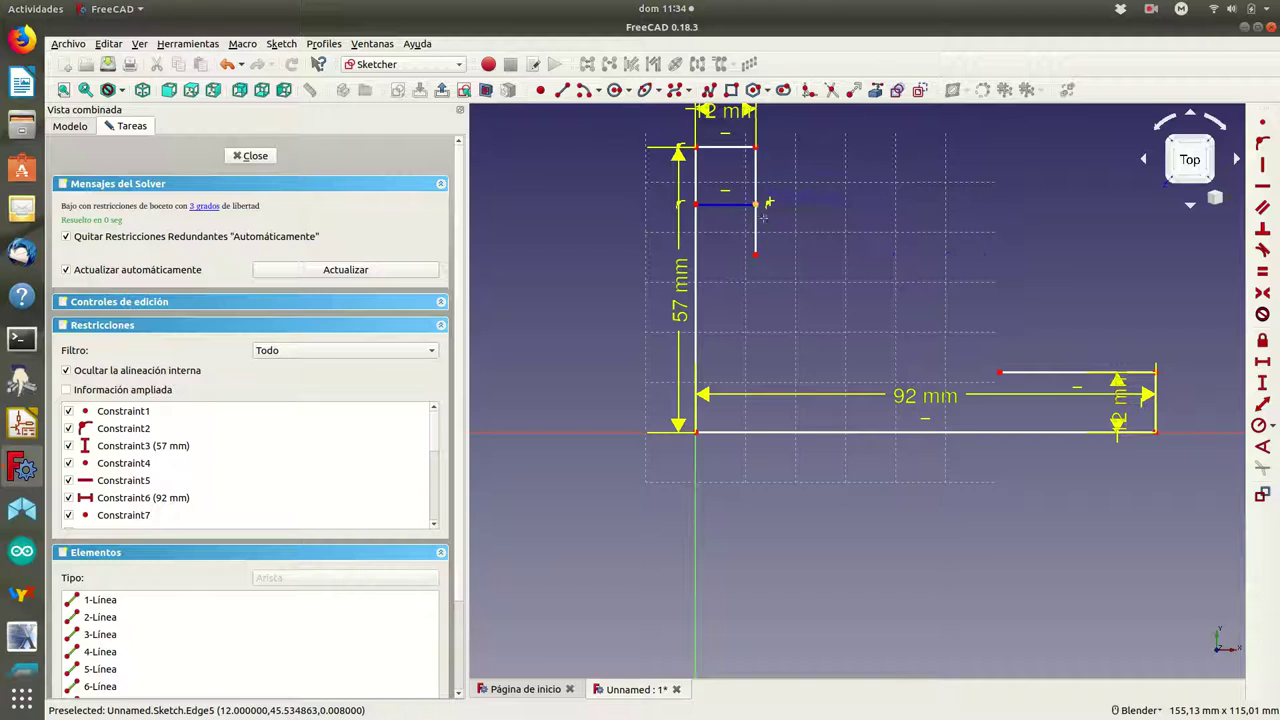
pyautogui.press('Escape')
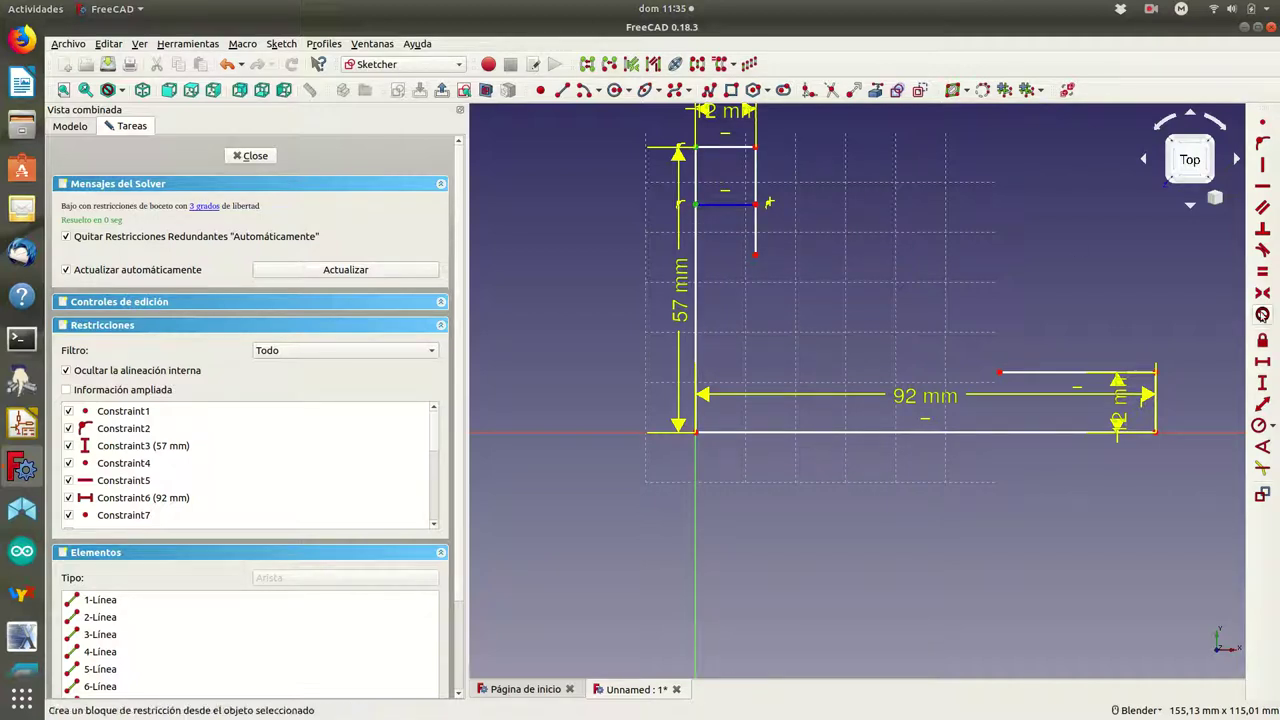
pyautogui.click(1262, 382)
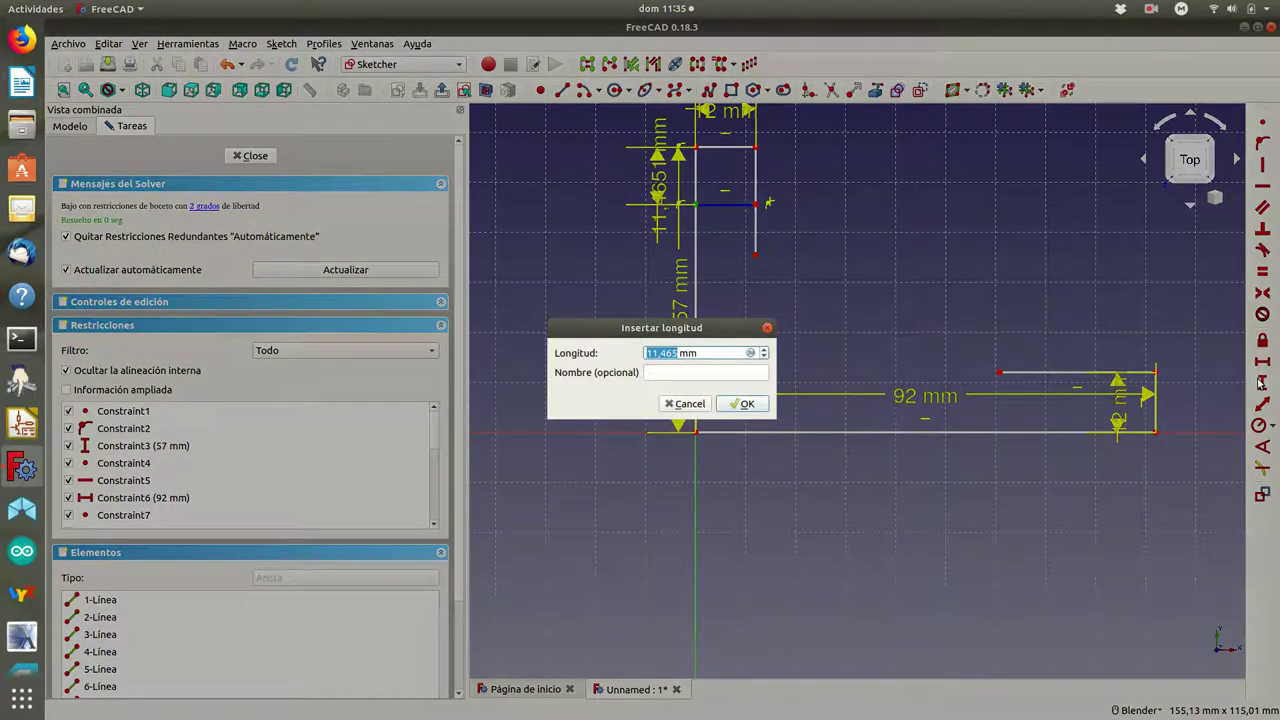
pyautogui.write('12')
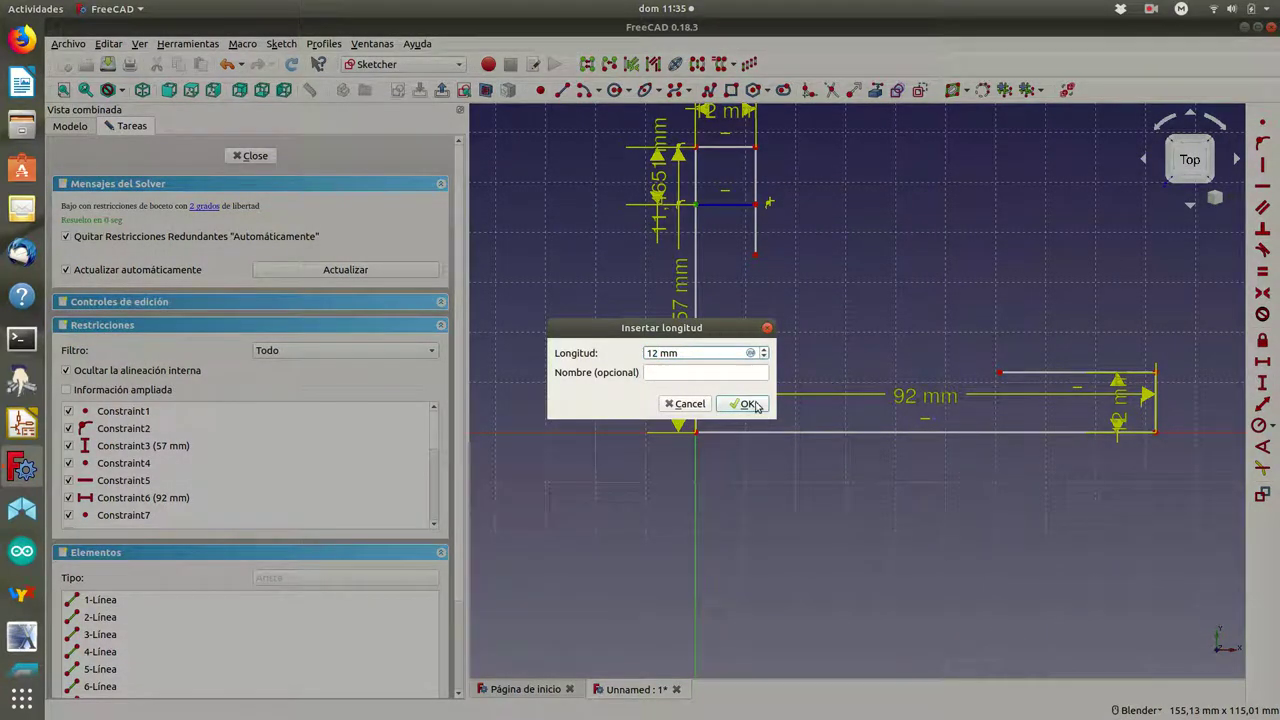
pyautogui.click(750, 404)
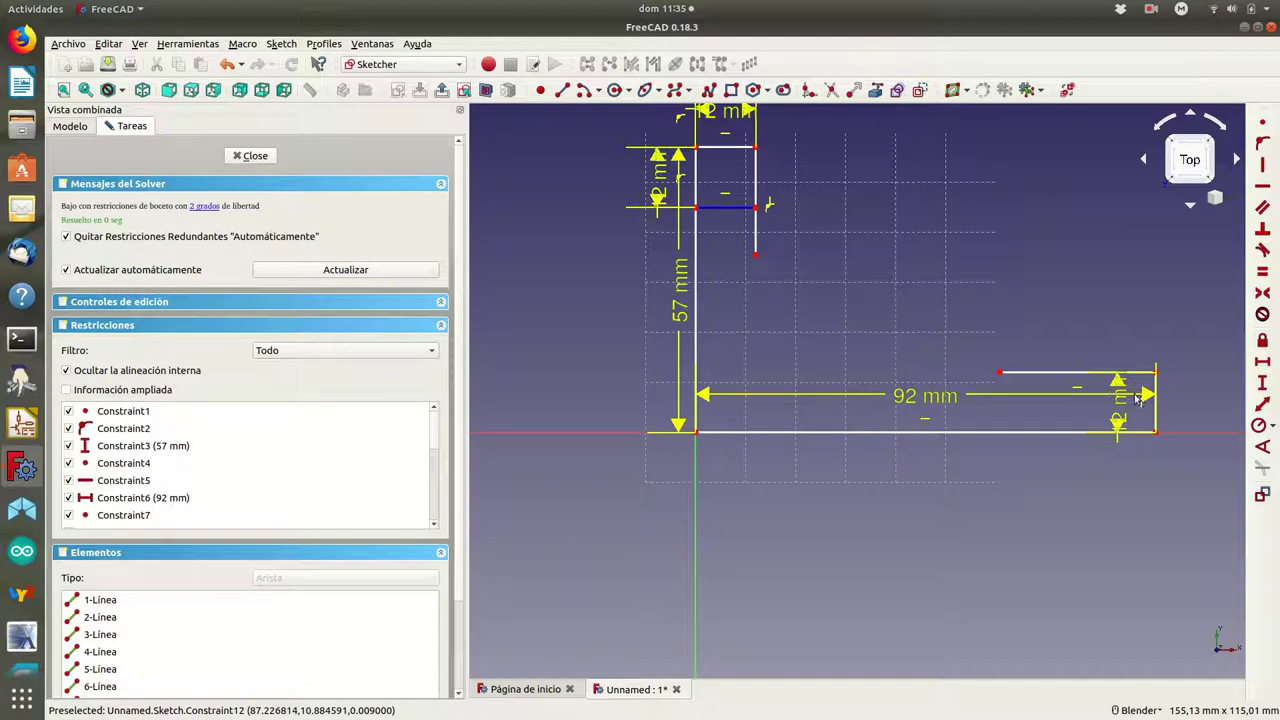
pyautogui.click(562, 90)
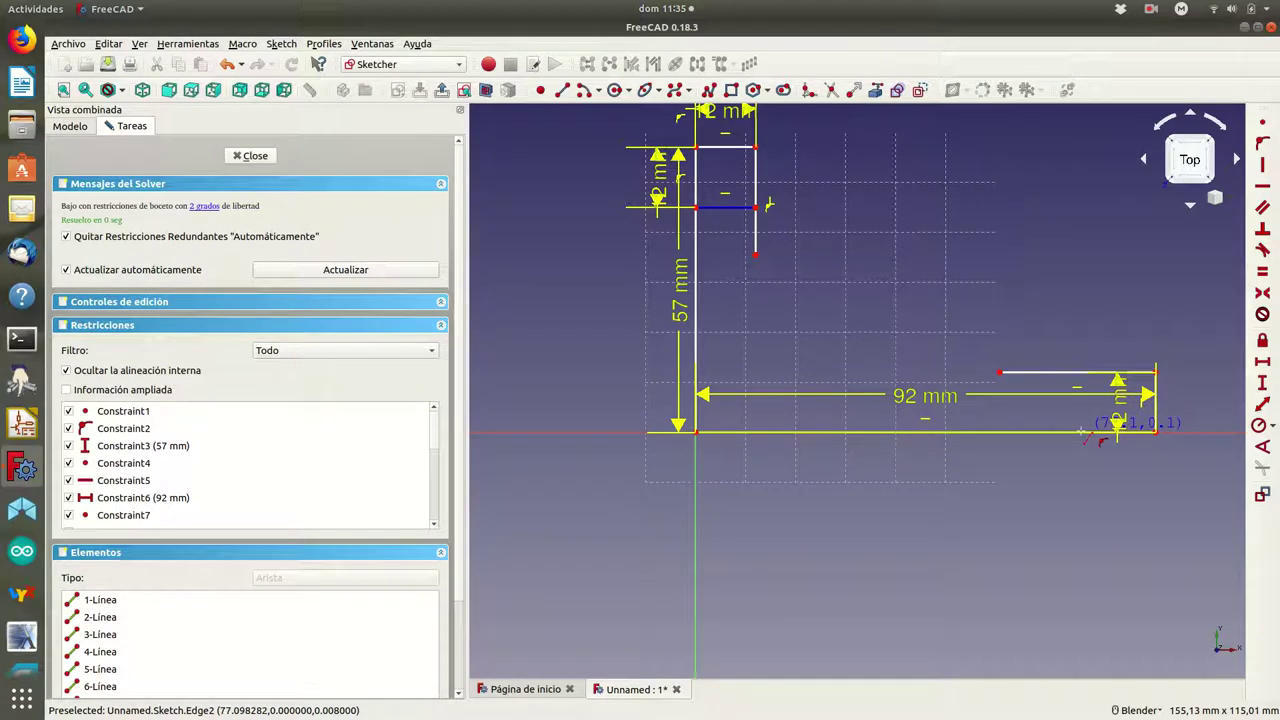
# Draw a vertical inner line up from the bottom edge, constrained 12 mm from the right end.
pyautogui.click(1084, 432)
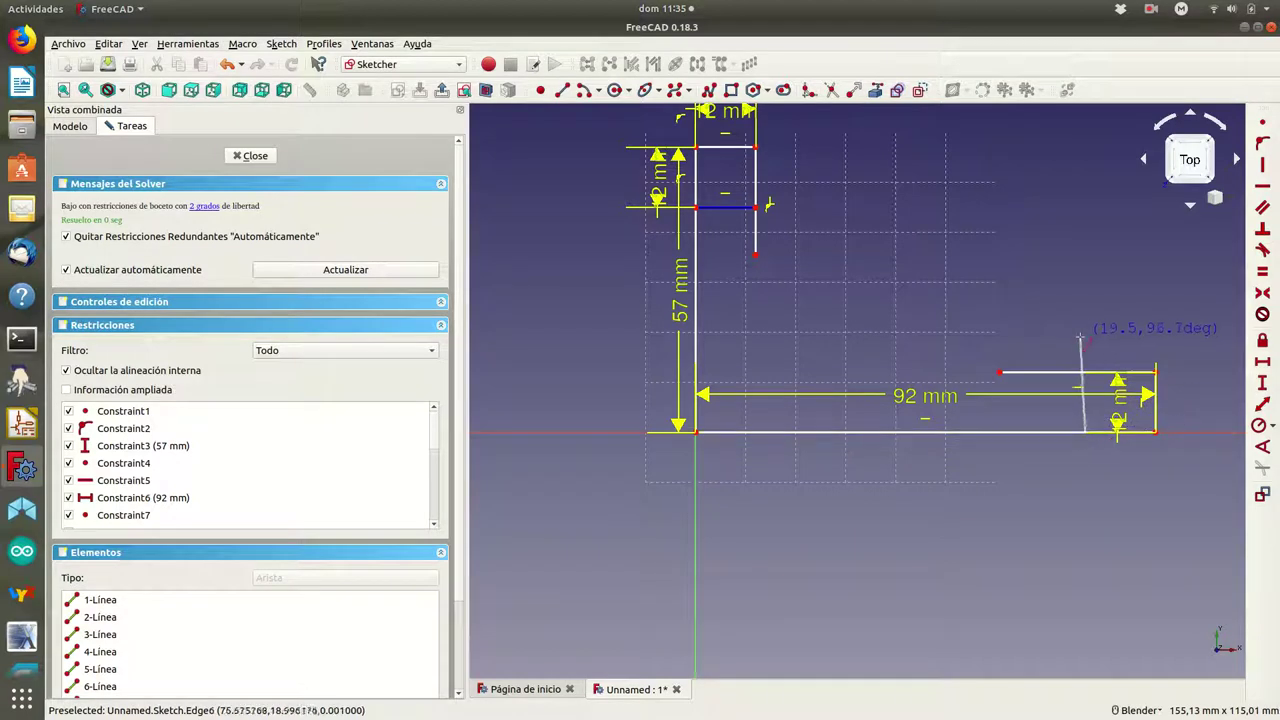
pyautogui.click(1084, 340)
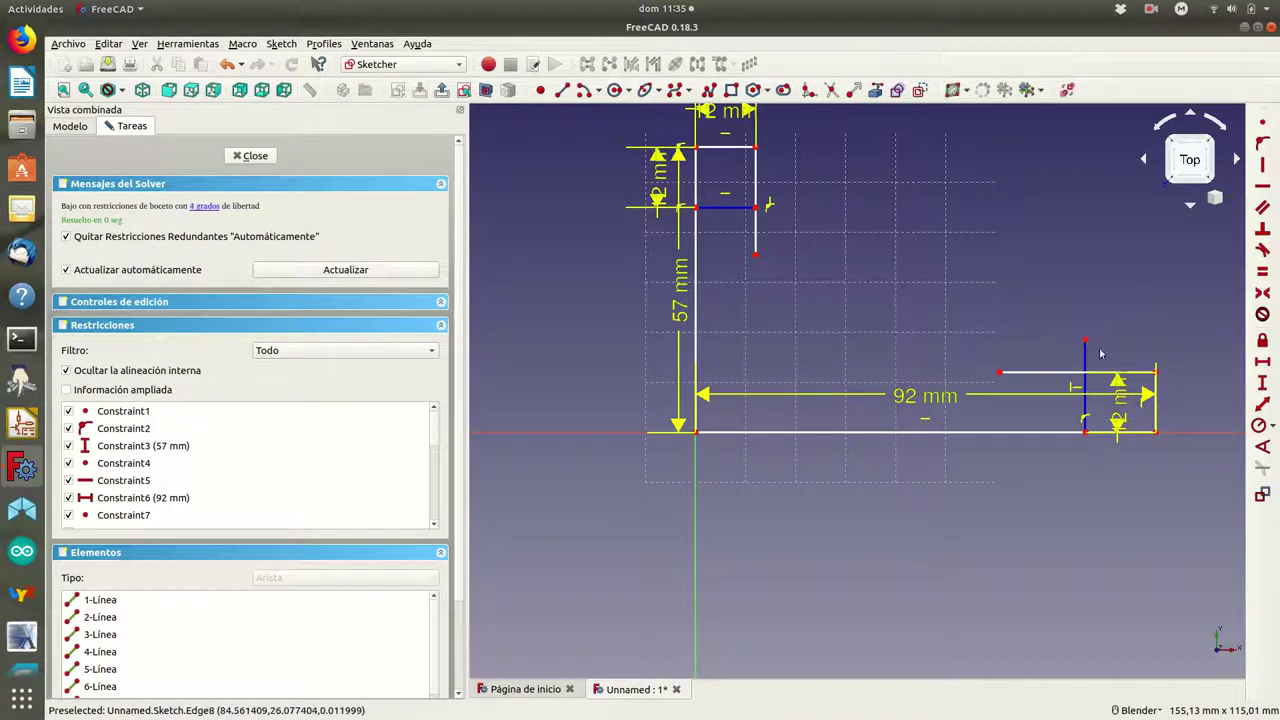
pyautogui.click(1085, 342)
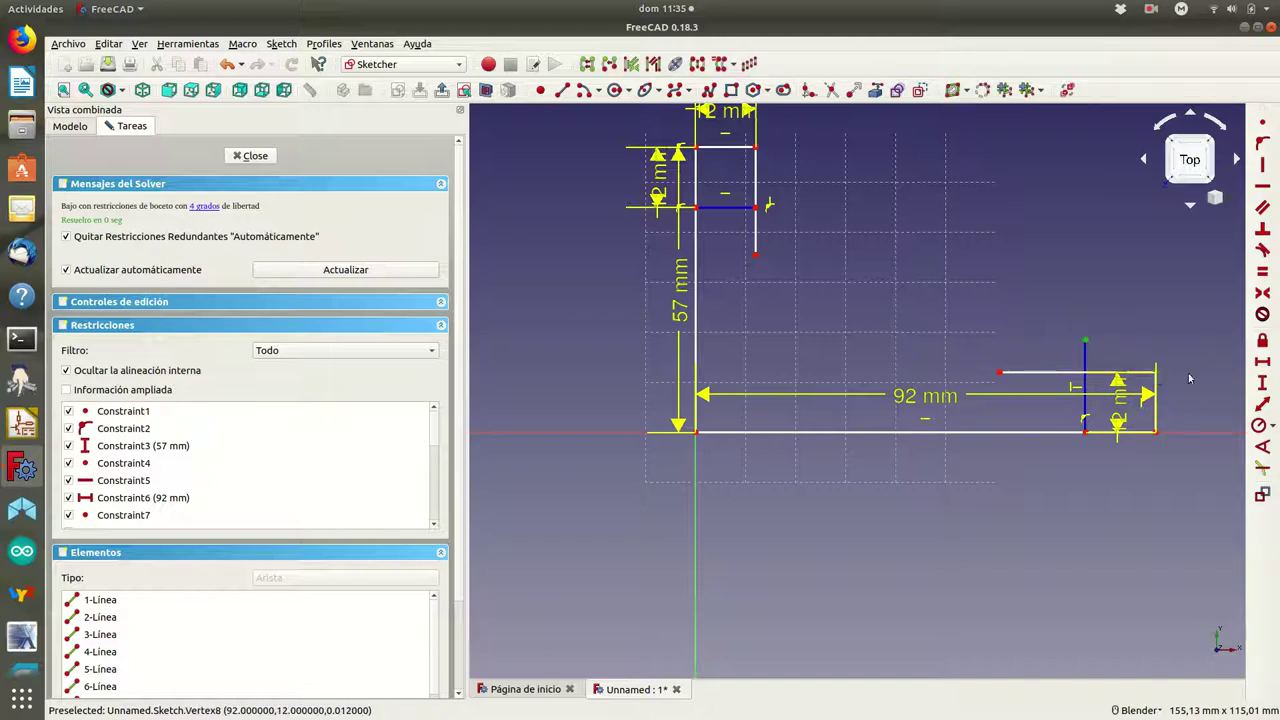
pyautogui.click(1261, 369)
pyautogui.write('12')
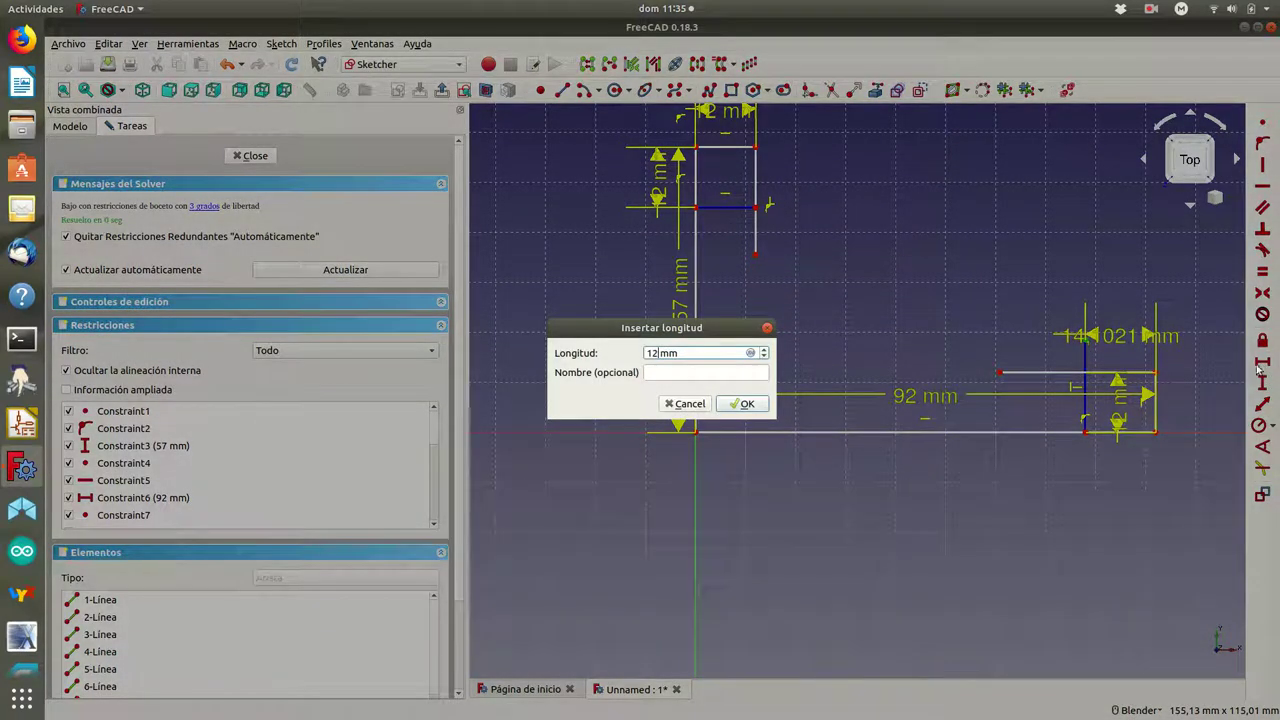
pyautogui.click(740, 404)
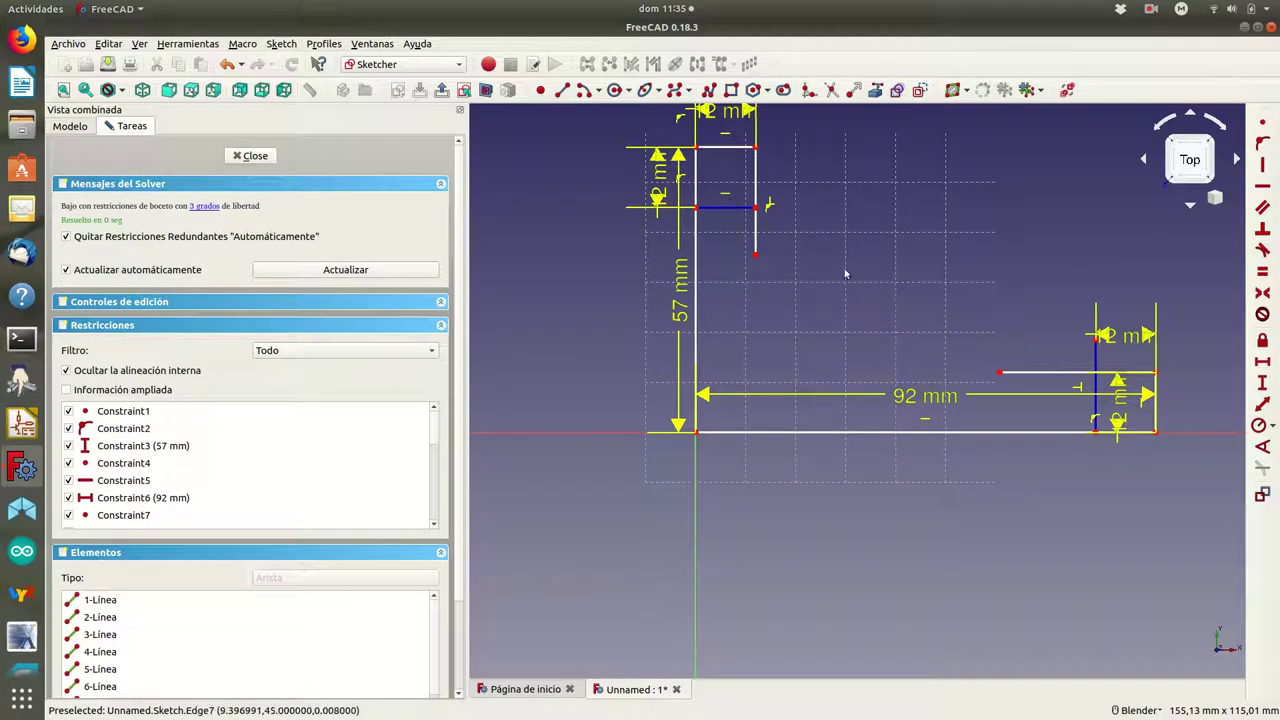
# Drag the four 12 mm dimension labels to clear spots outside the L outline.
pyautogui.moveTo(1128, 336)
pyautogui.mouseDown()
pyautogui.moveTo(1147, 264)
pyautogui.moveTo(1198, 289)
pyautogui.mouseUp()
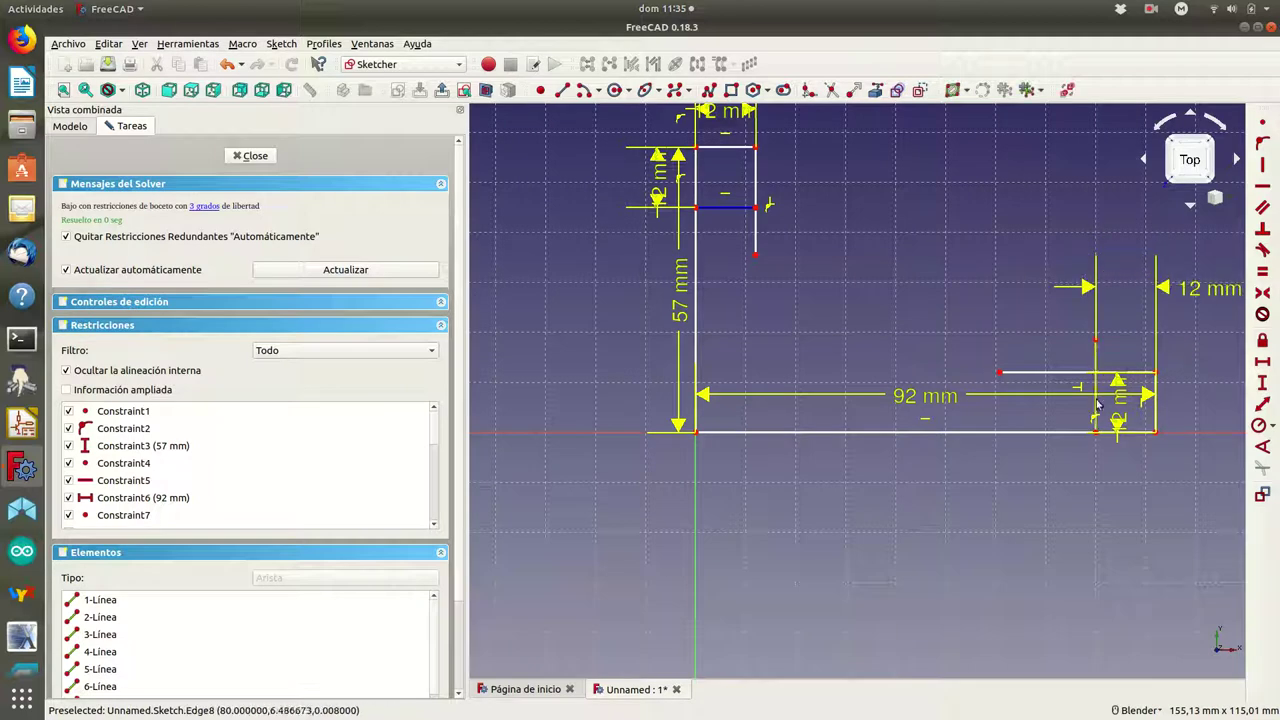
pyautogui.moveTo(1122, 424); pyautogui.dragTo(1071, 518)
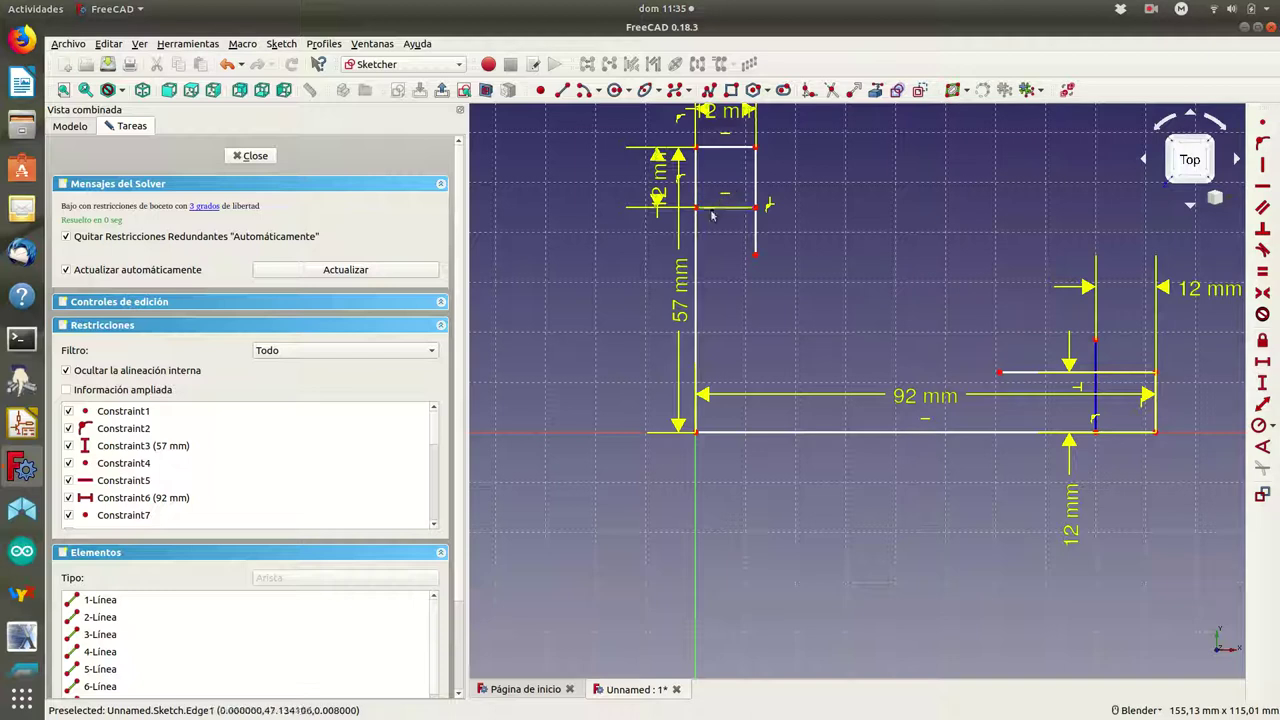
pyautogui.moveTo(674, 196); pyautogui.dragTo(612, 265)
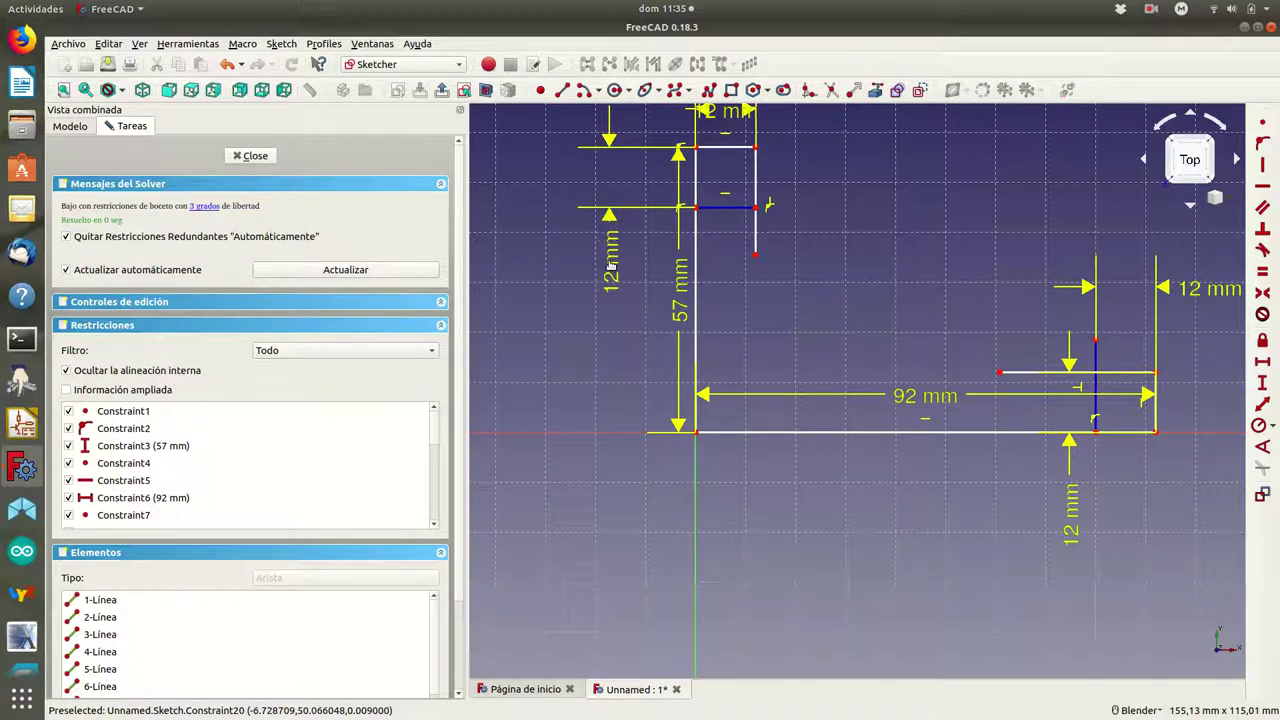
pyautogui.moveTo(725, 111); pyautogui.dragTo(820, 123)
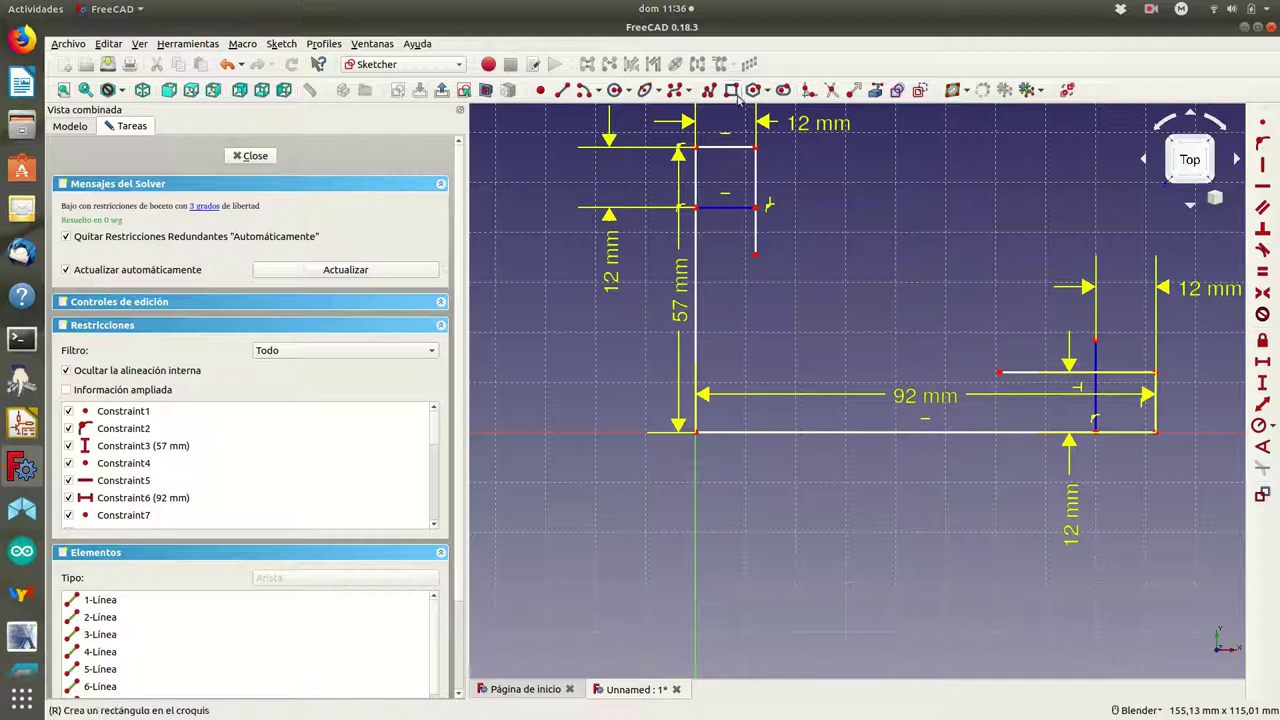
# Draw an origin-centred elliptical arc from the top inner line down to near the base's right end.
pyautogui.click(660, 92)
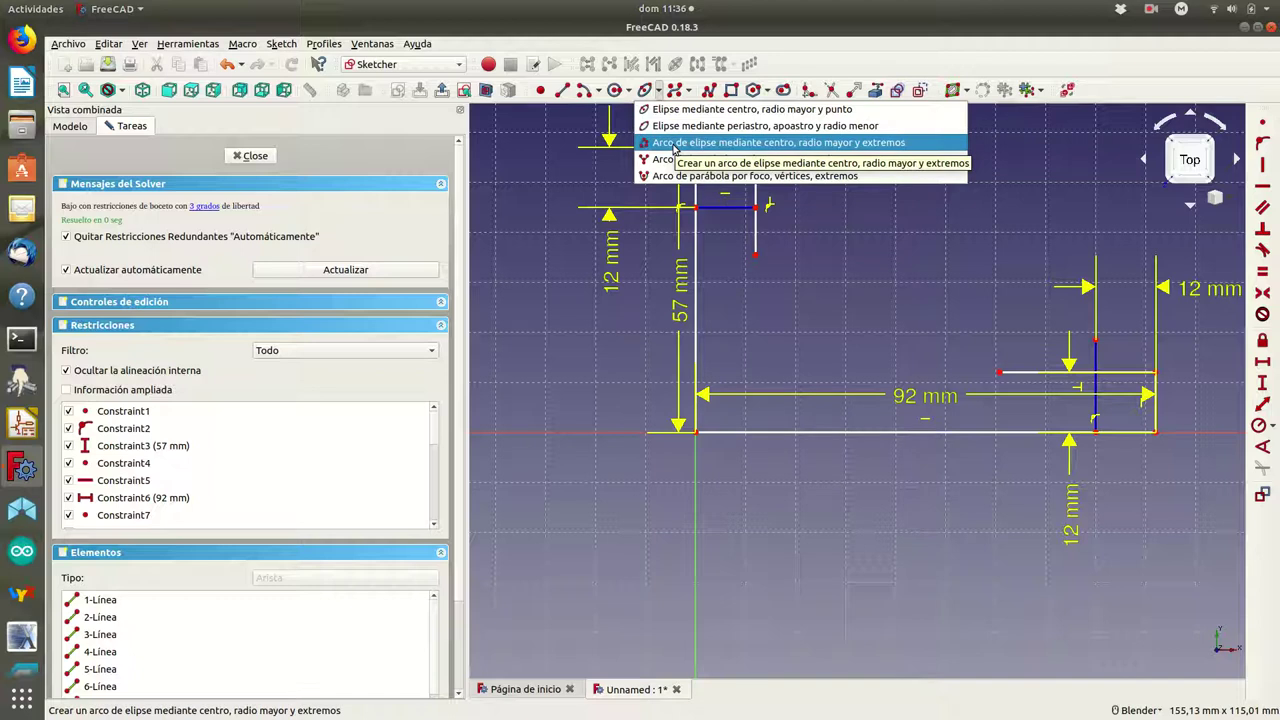
pyautogui.click(673, 145)
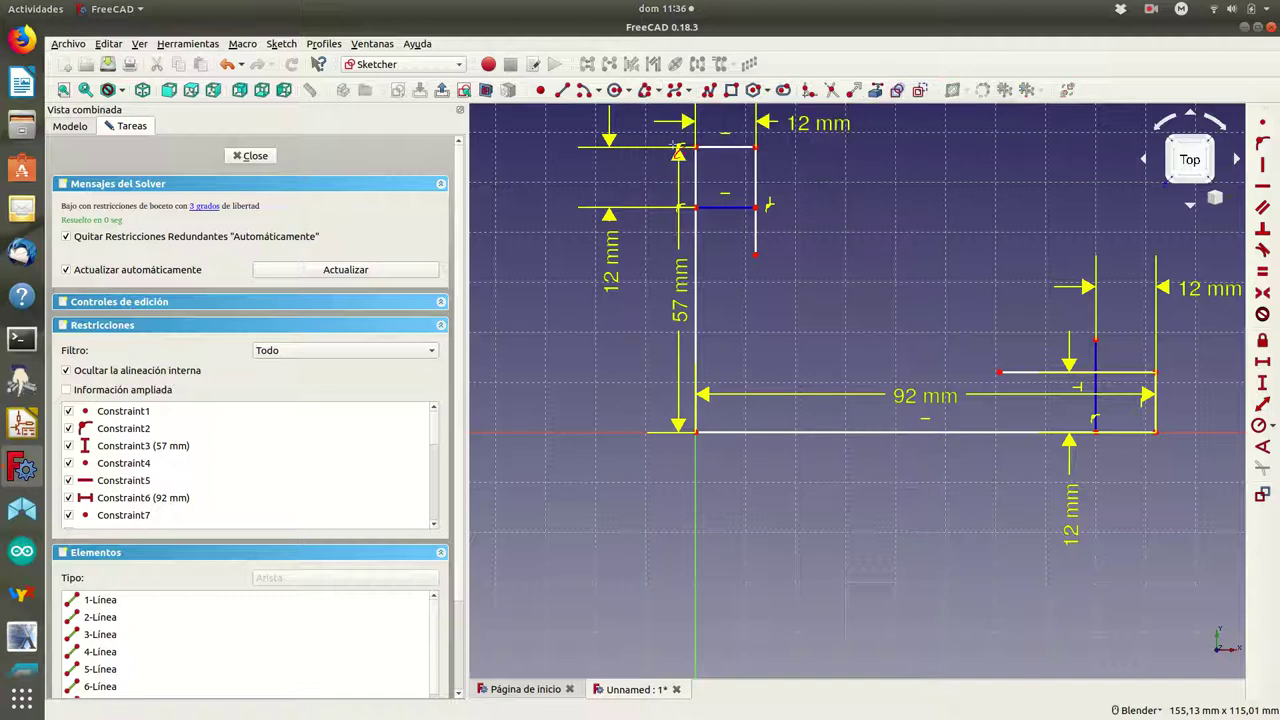
pyautogui.click(697, 432)
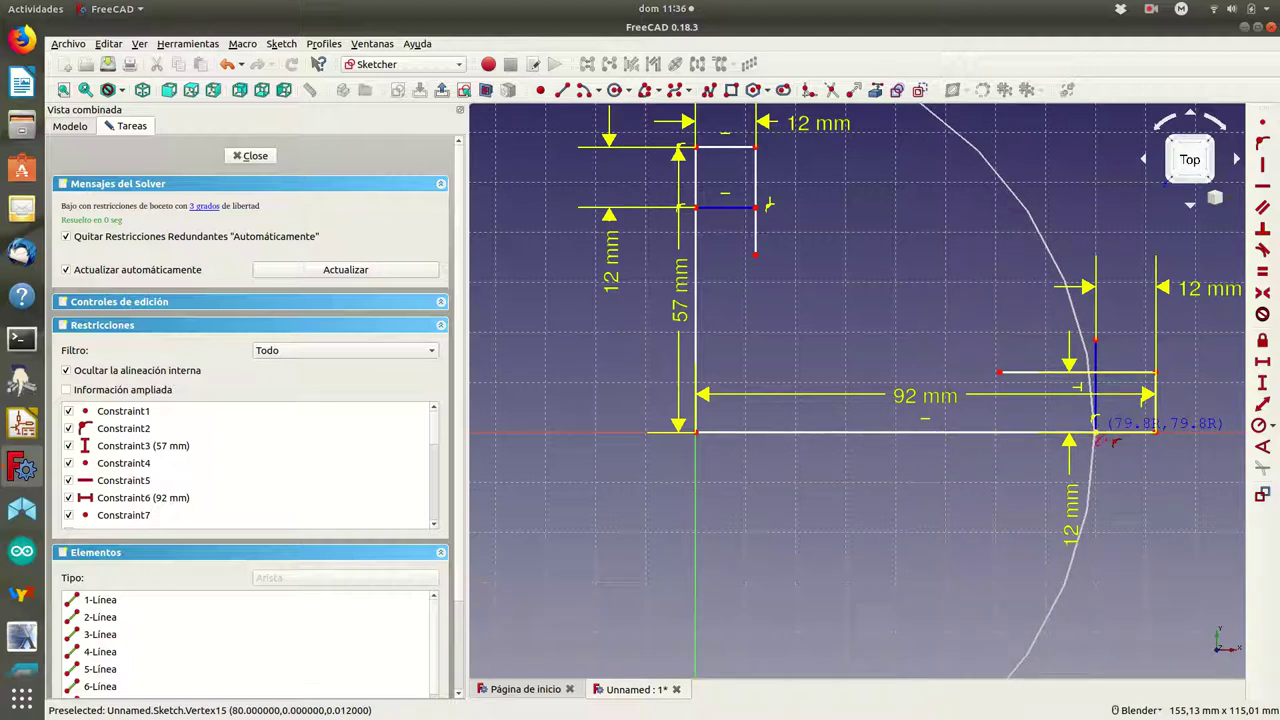
pyautogui.click(1097, 433)
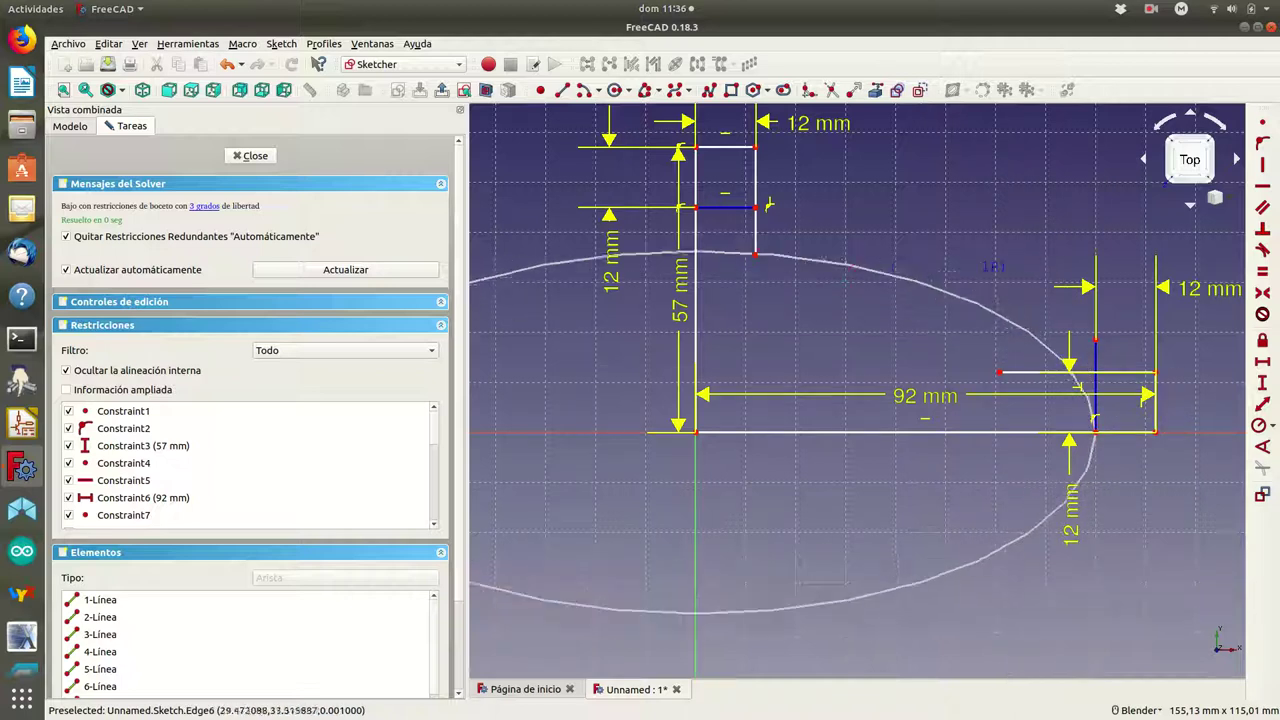
pyautogui.click(698, 208)
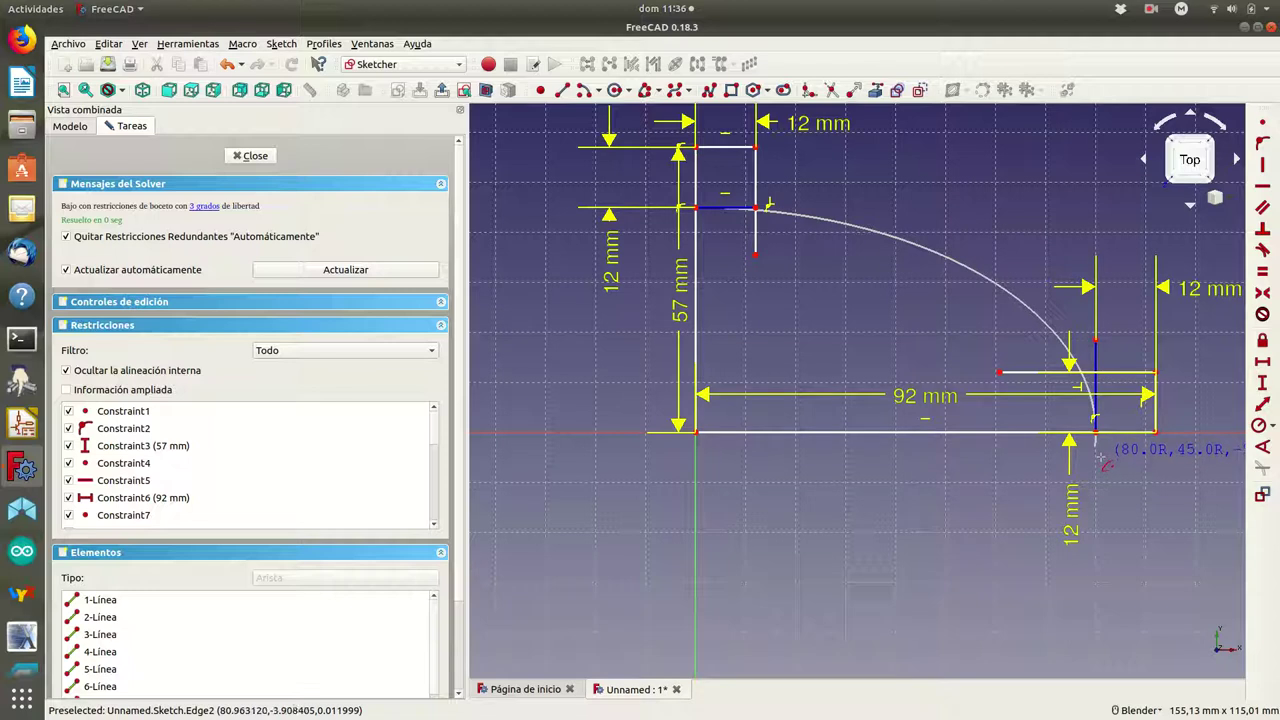
pyautogui.click(1099, 454)
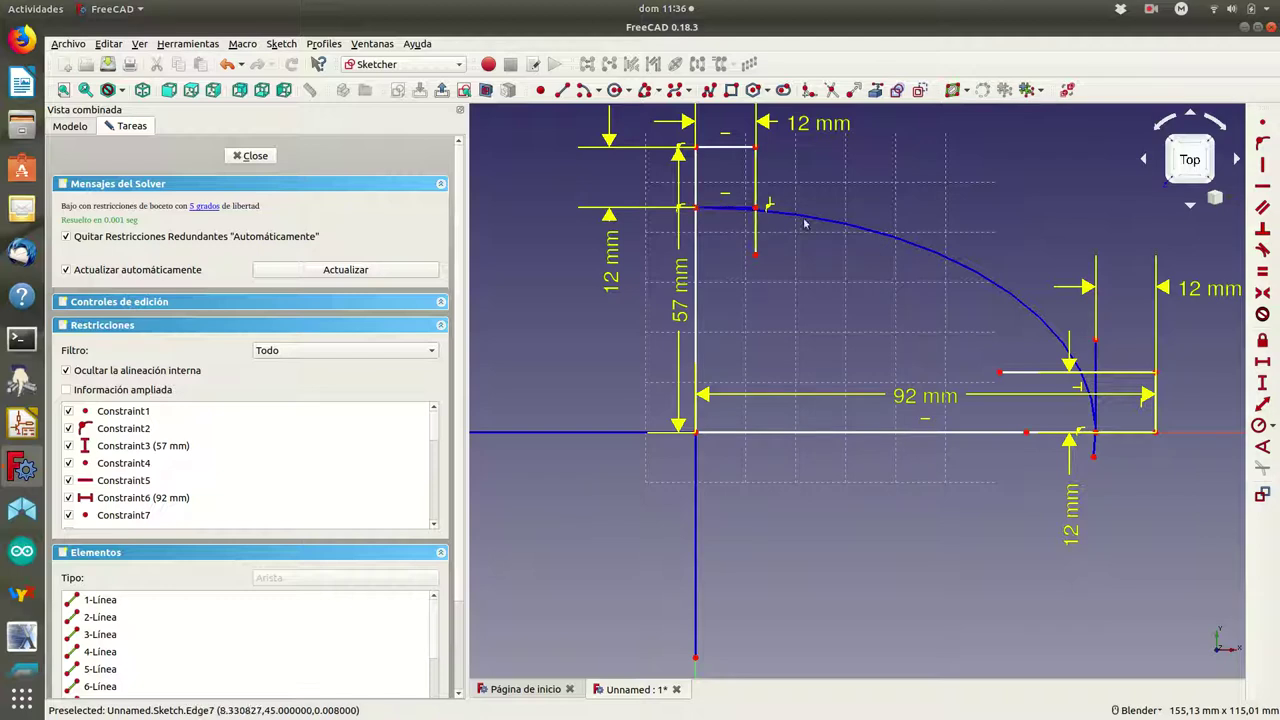
# Join the arc's top end to the vertical line's top endpoint with a coincident constraint.
pyautogui.click(766, 207)
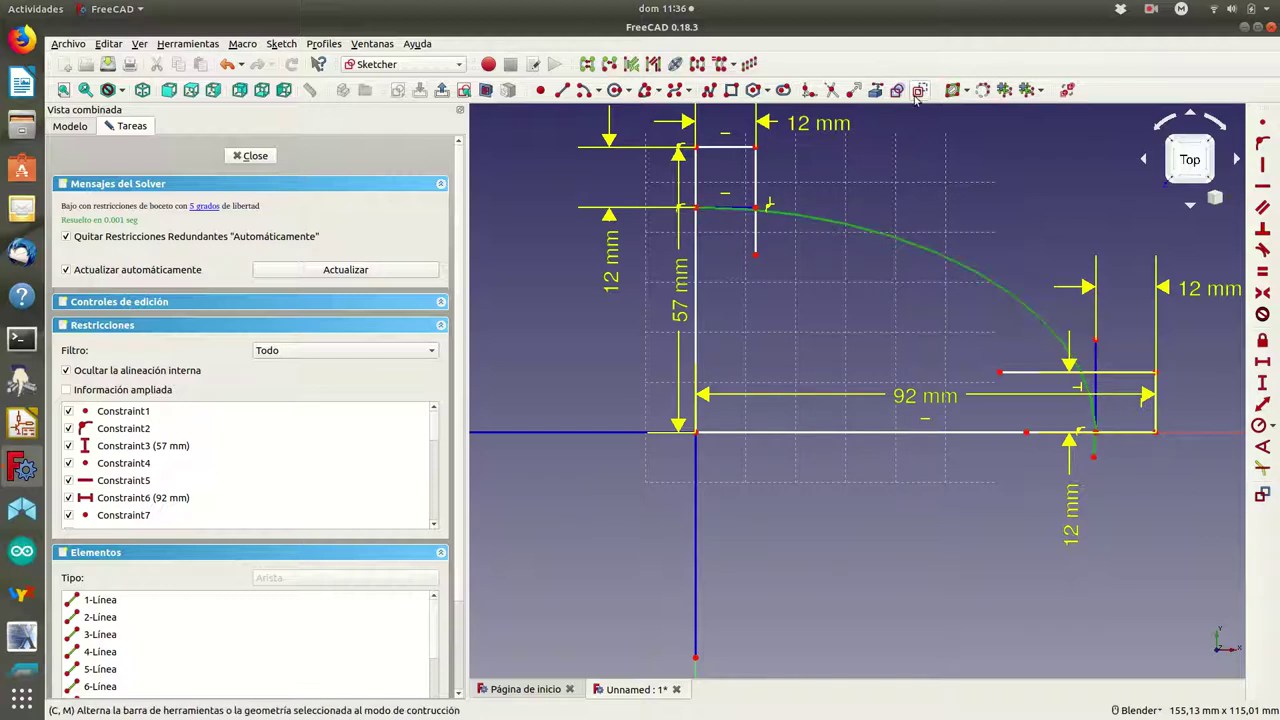
pyautogui.click(950, 202)
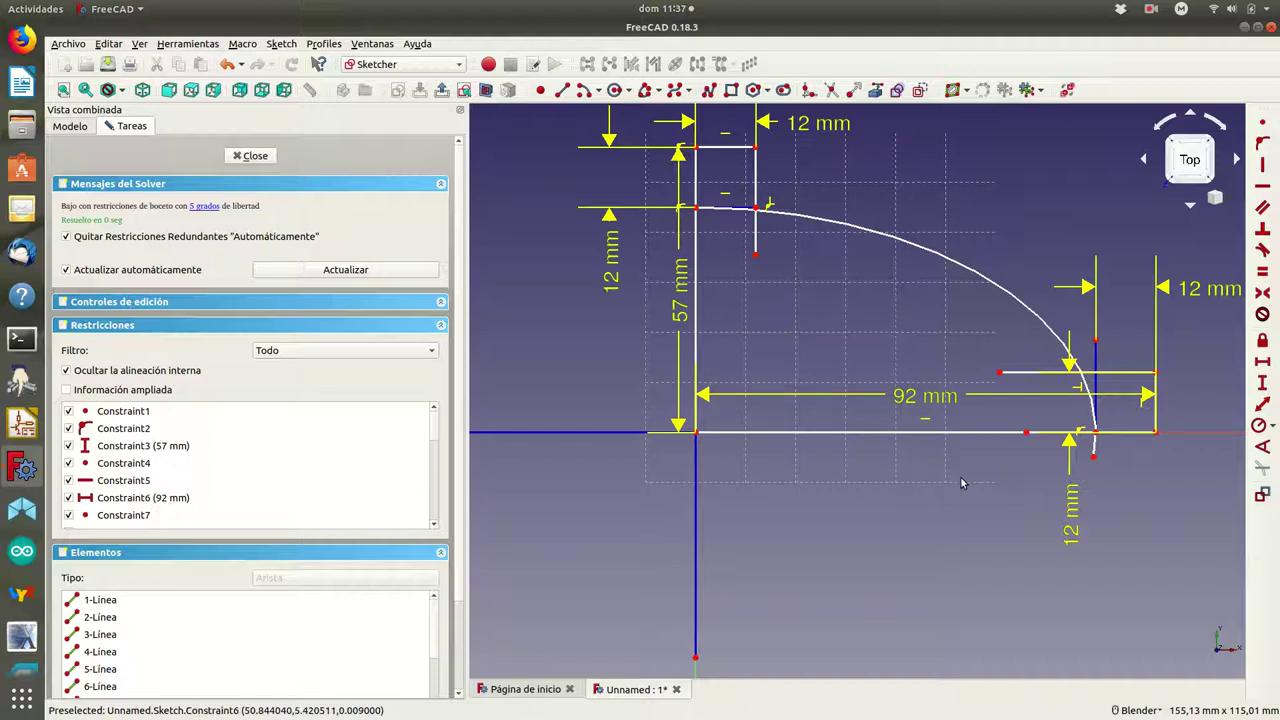
pyautogui.click(695, 207)
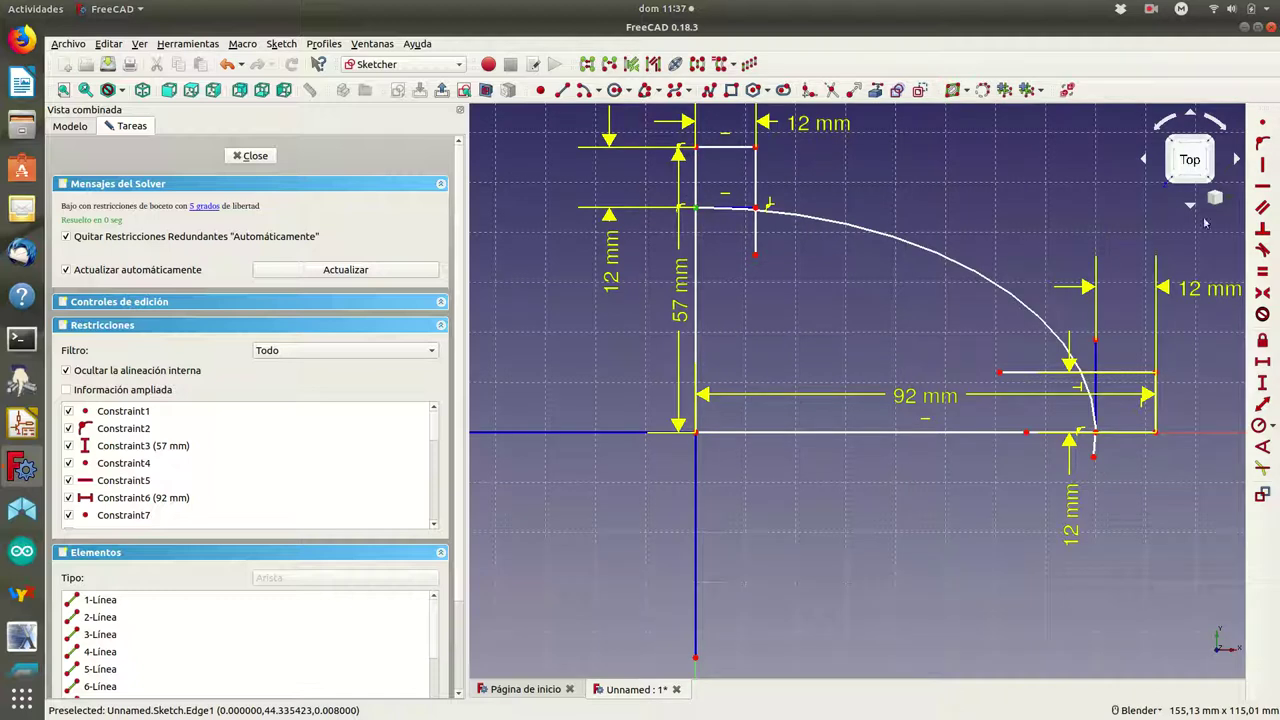
pyautogui.click(1263, 122)
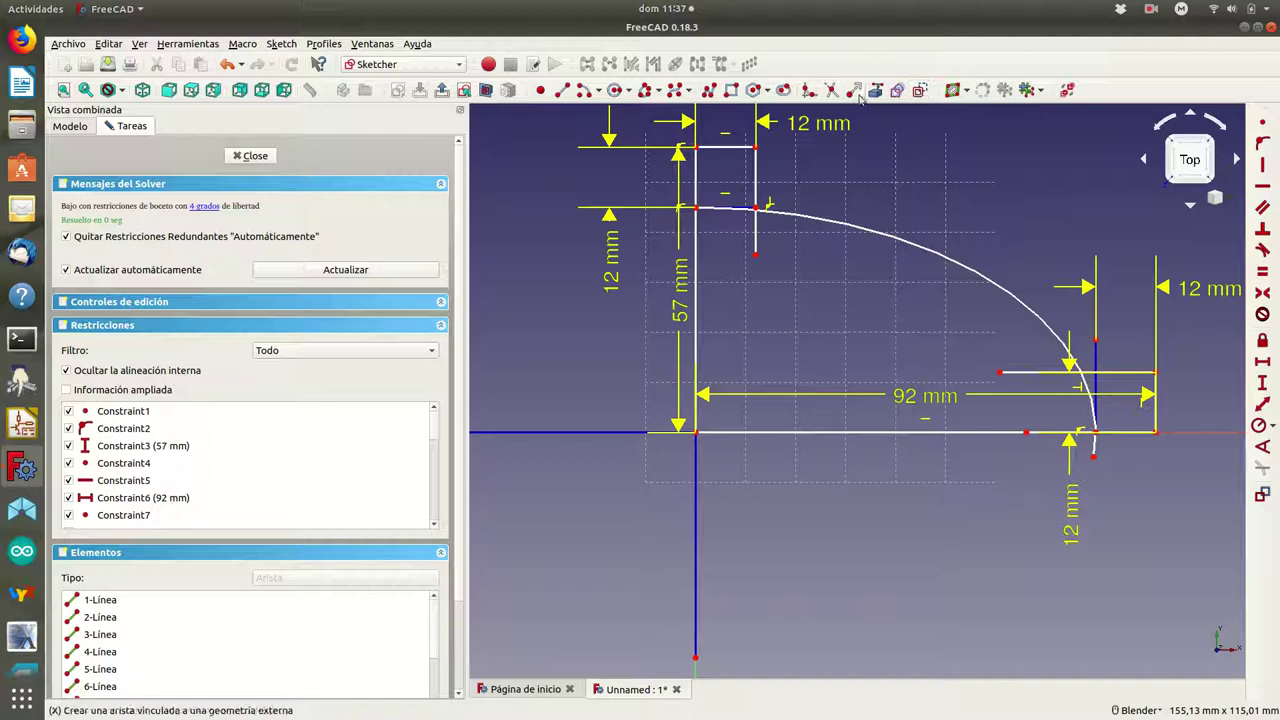
# Trim the vertical stub below the arc, drag the arc's lower end down, and make the short line horizontal.
pyautogui.click(830, 90)
pyautogui.click(755, 232)
pyautogui.click(729, 209)
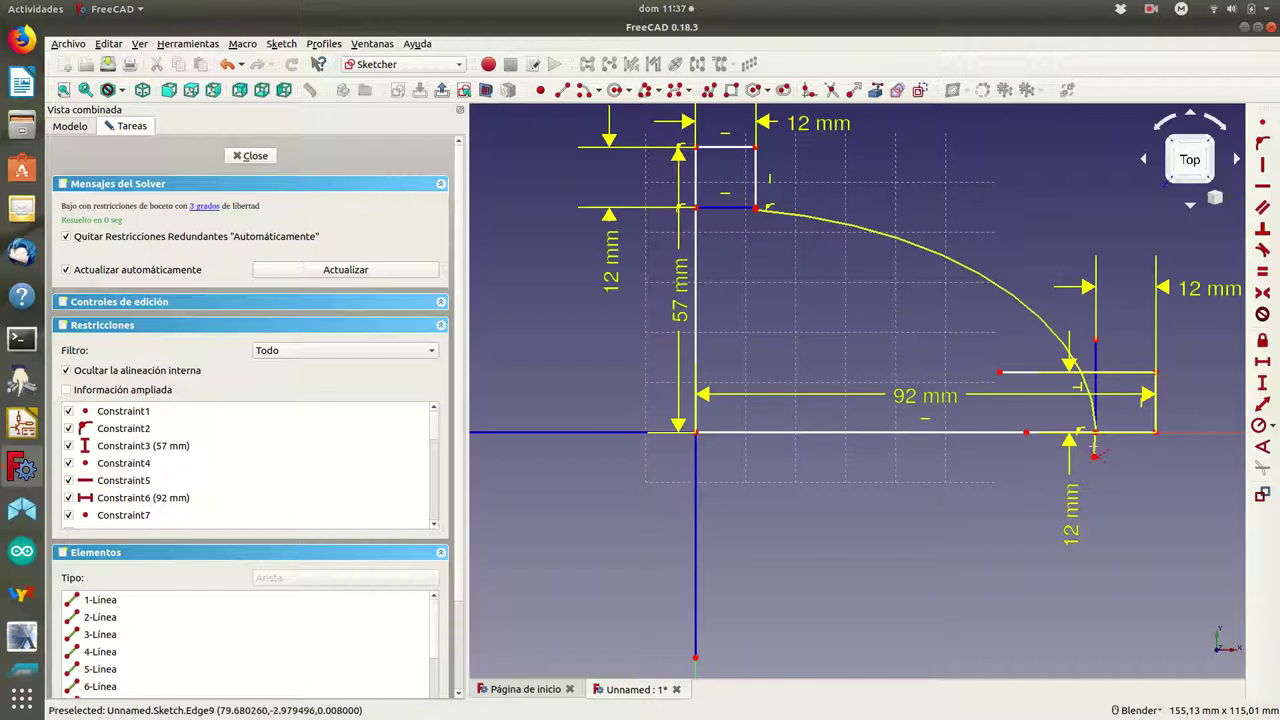
pyautogui.moveTo(1095, 452); pyautogui.dragTo(1092, 418)
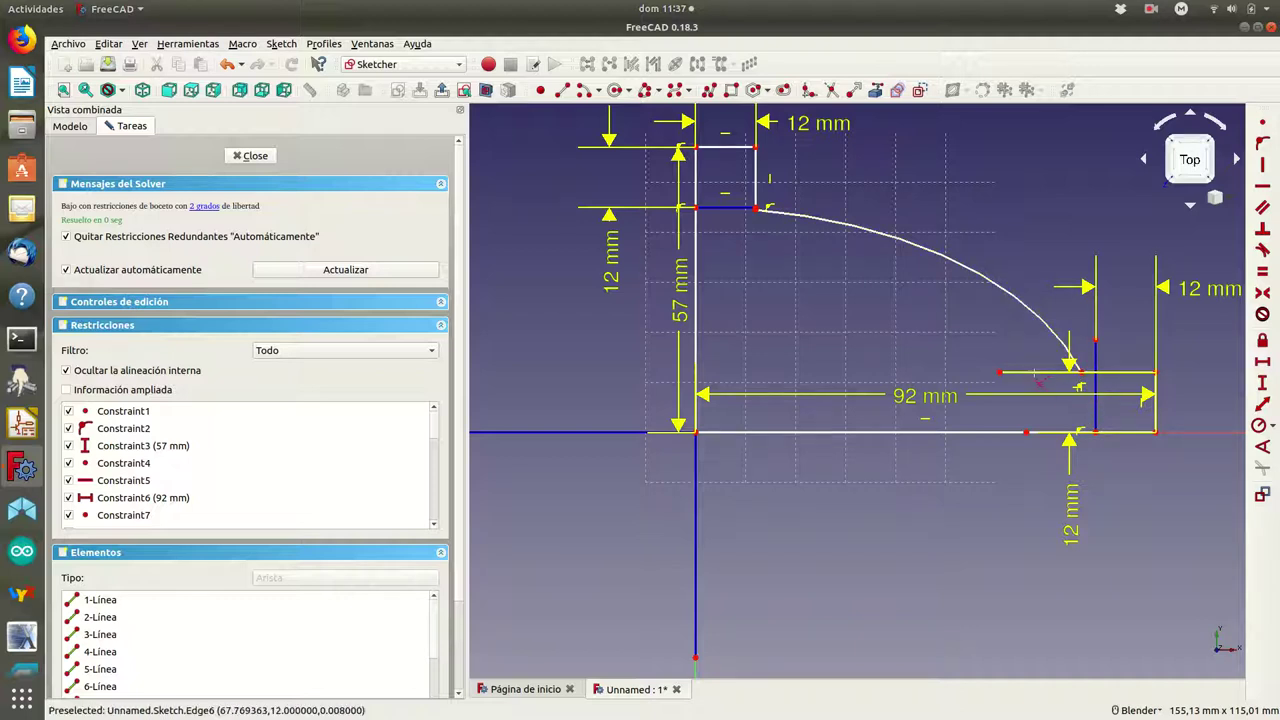
pyautogui.click(1035, 373)
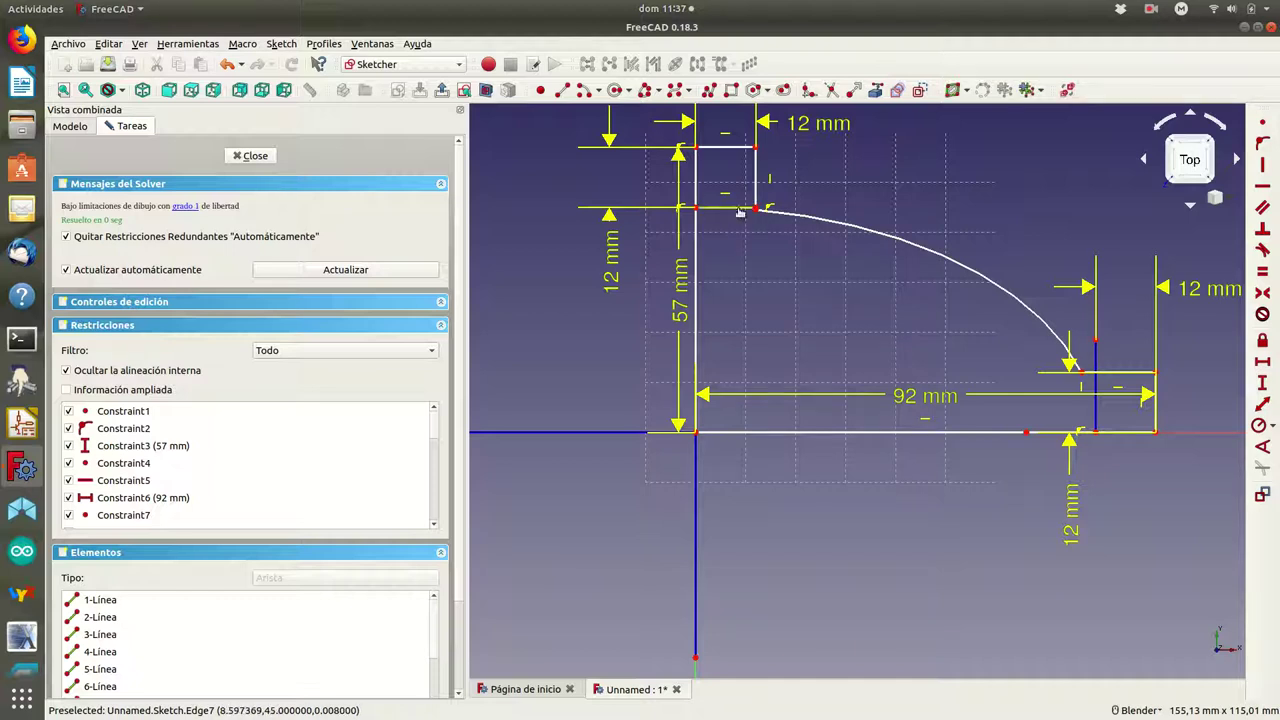
# Remove the short top line beside the arc and the short vertical line with its dimension.
pyautogui.click(739, 209)
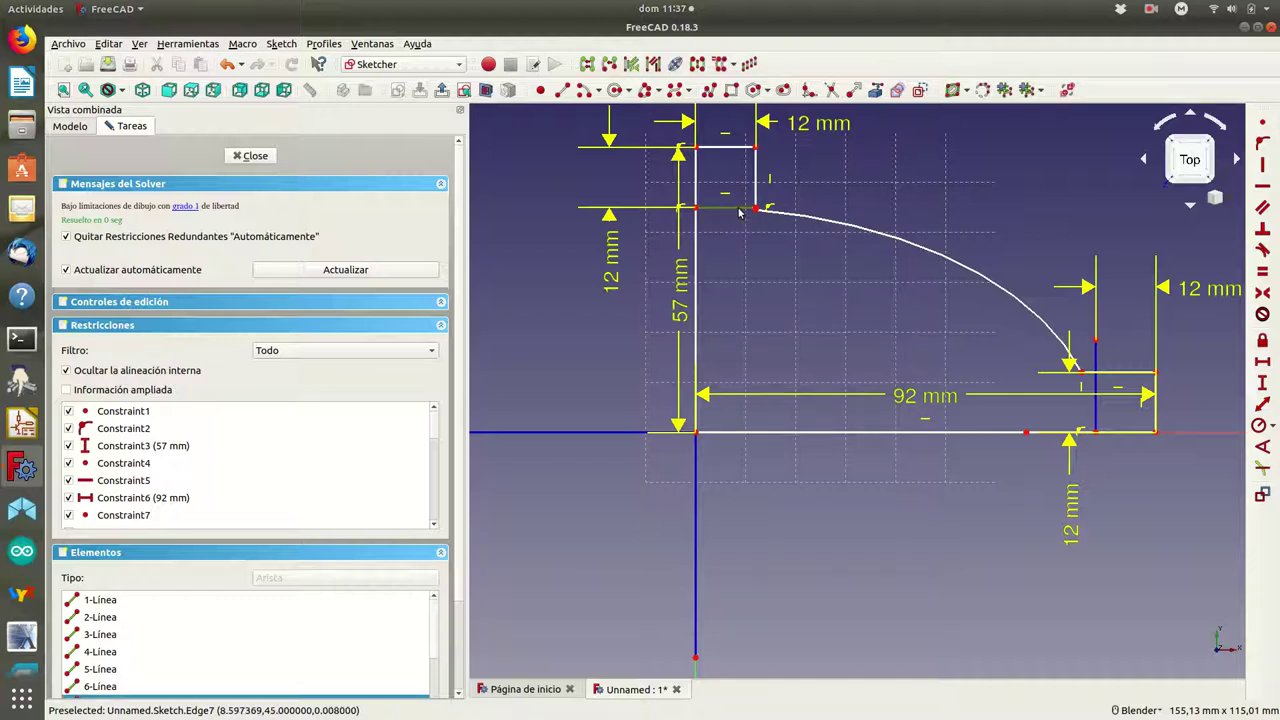
pyautogui.press('Delete')
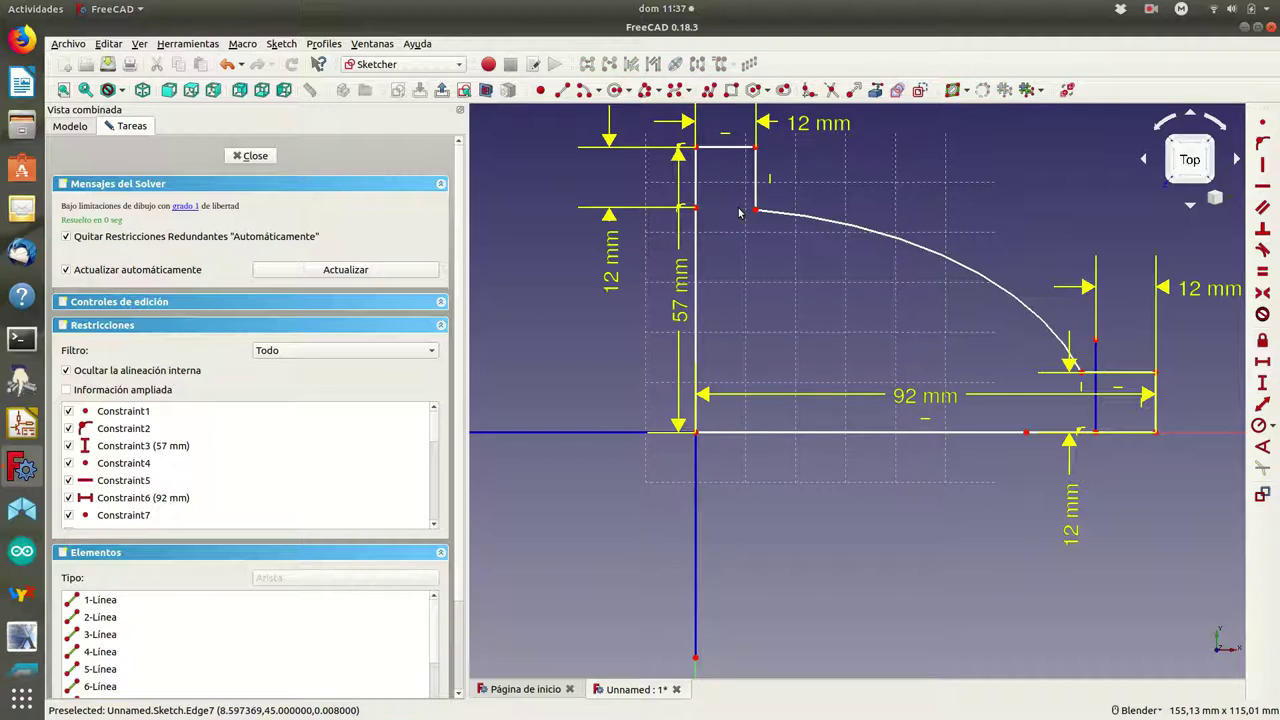
pyautogui.click(1097, 358)
pyautogui.press('Delete')
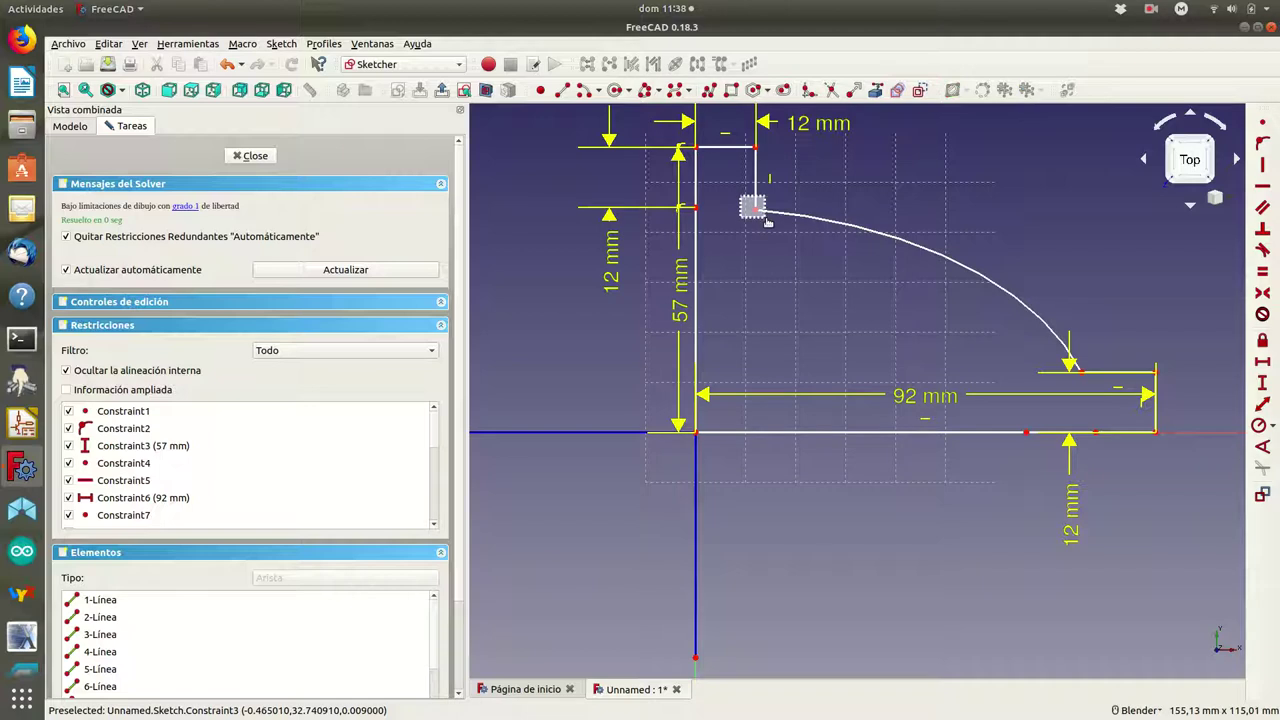
# Attempt a coincident constraint on the arc's upper endpoint, then clear the selection.
pyautogui.click(755, 210)
pyautogui.click(1260, 125)
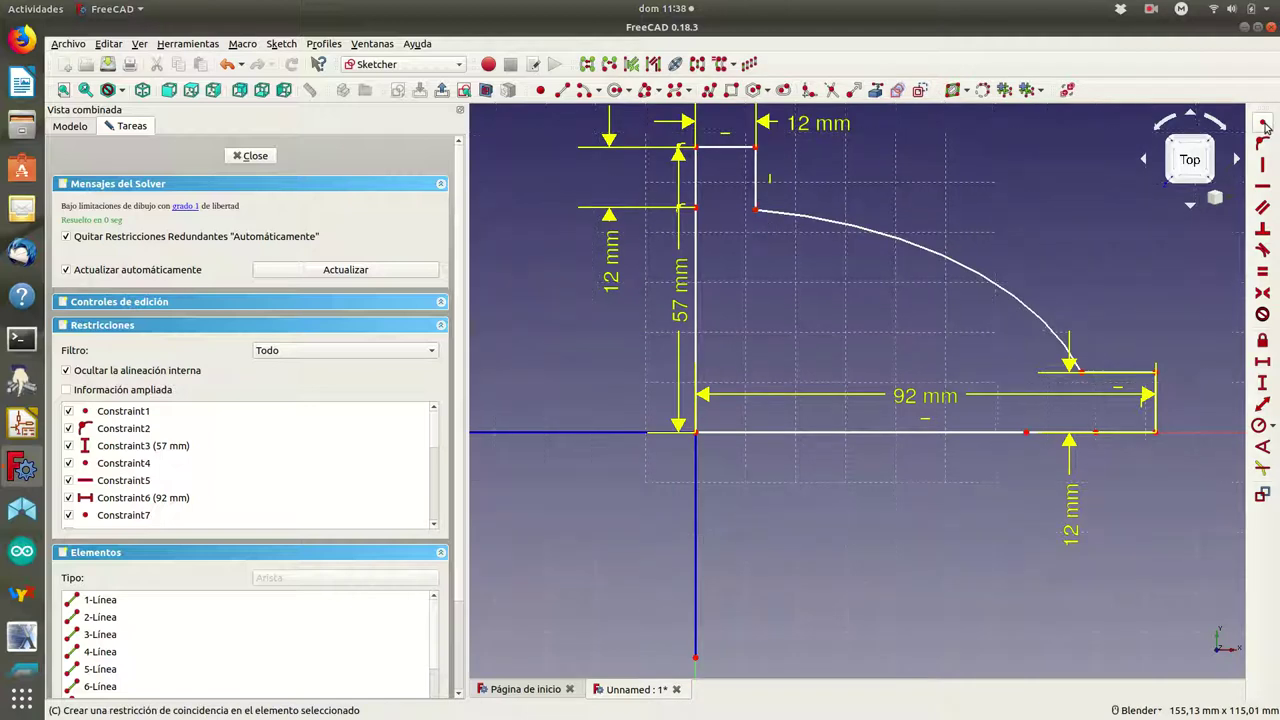
pyautogui.click(185, 206)
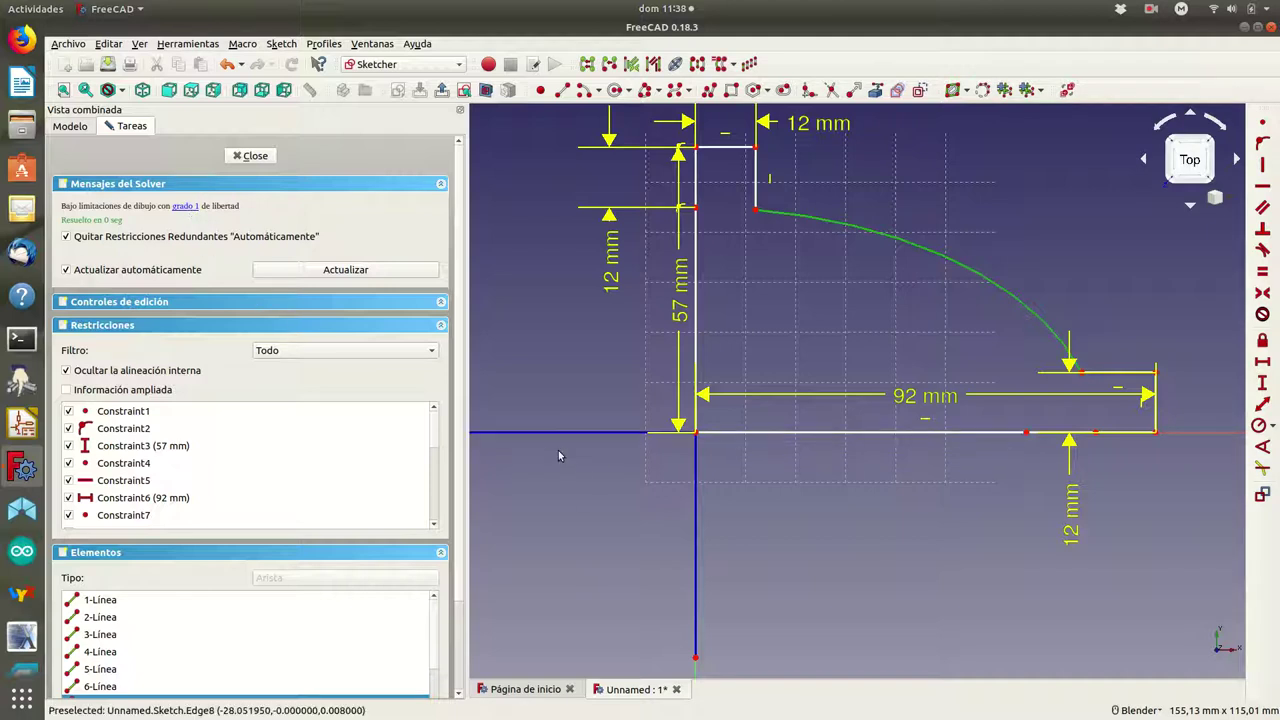
pyautogui.click(626, 487)
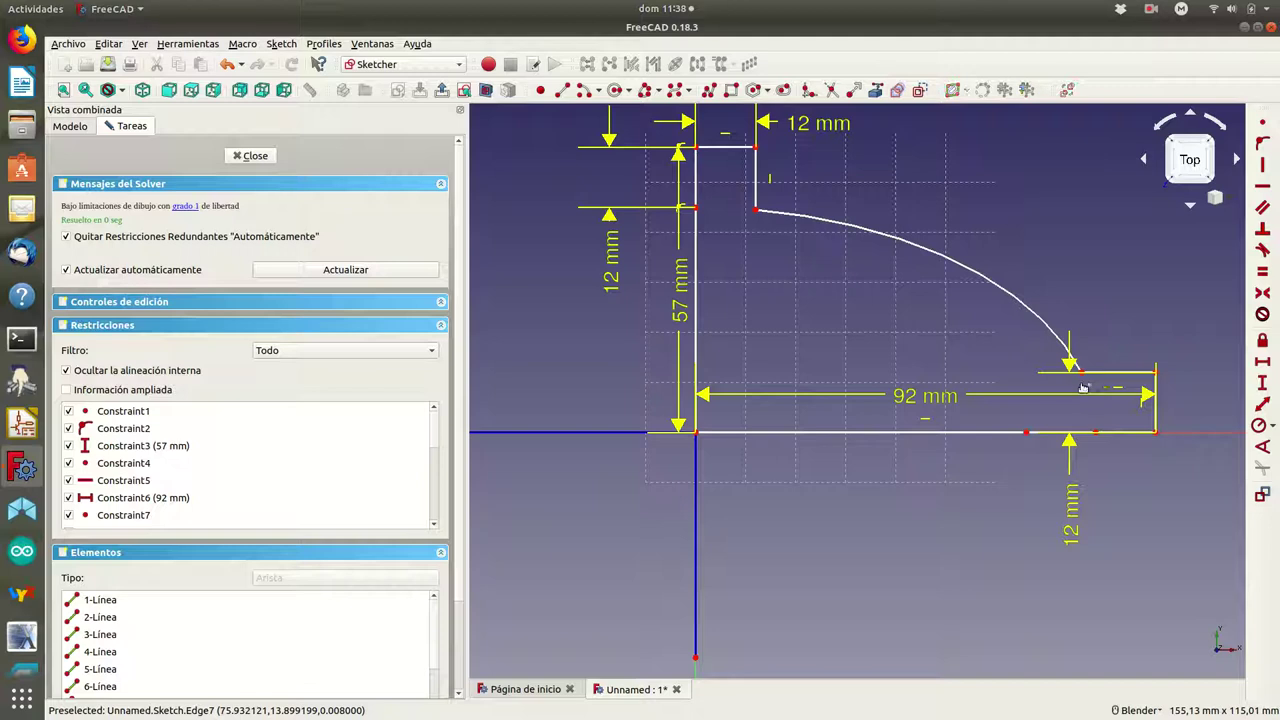
pyautogui.click(1078, 370)
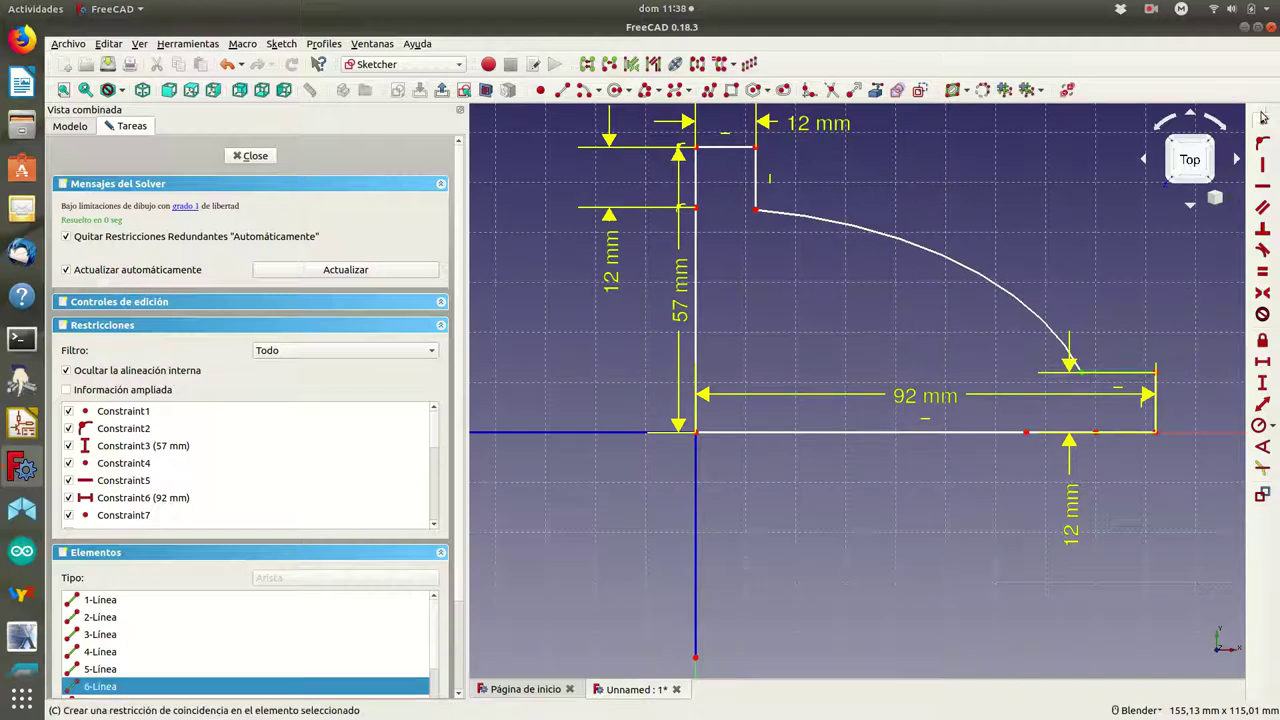
pyautogui.click(1262, 122)
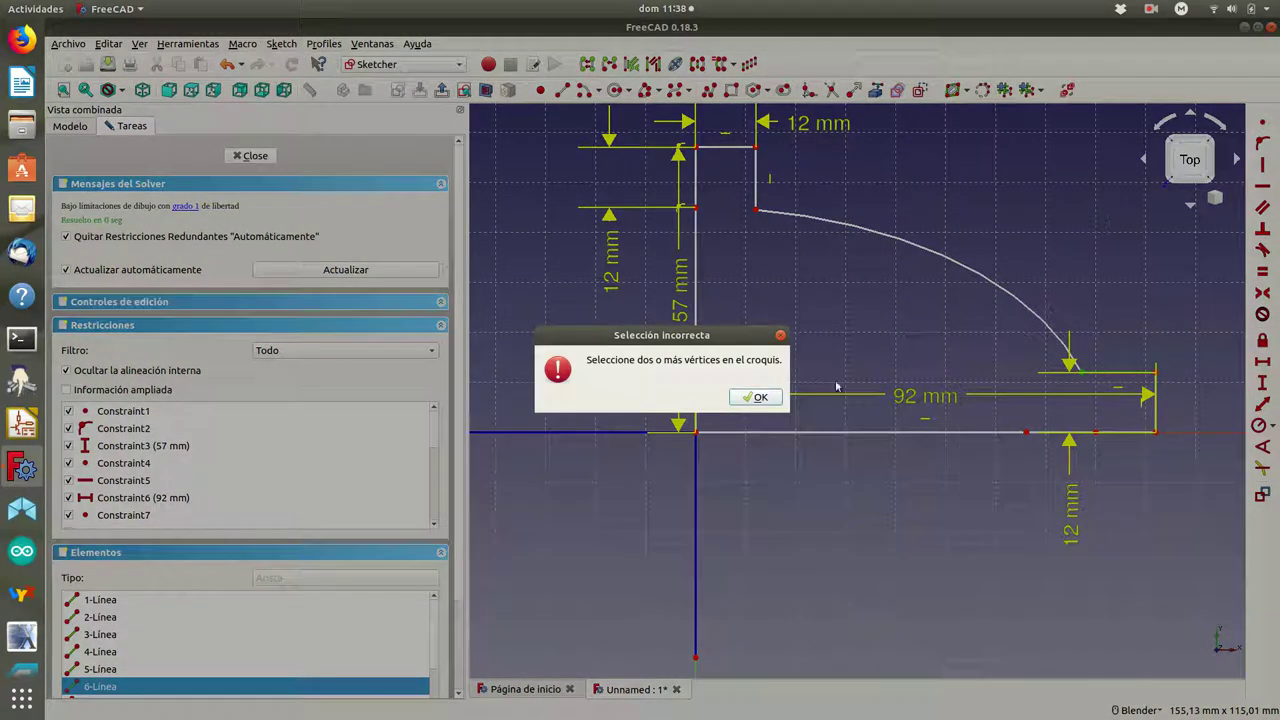
pyautogui.click(756, 397)
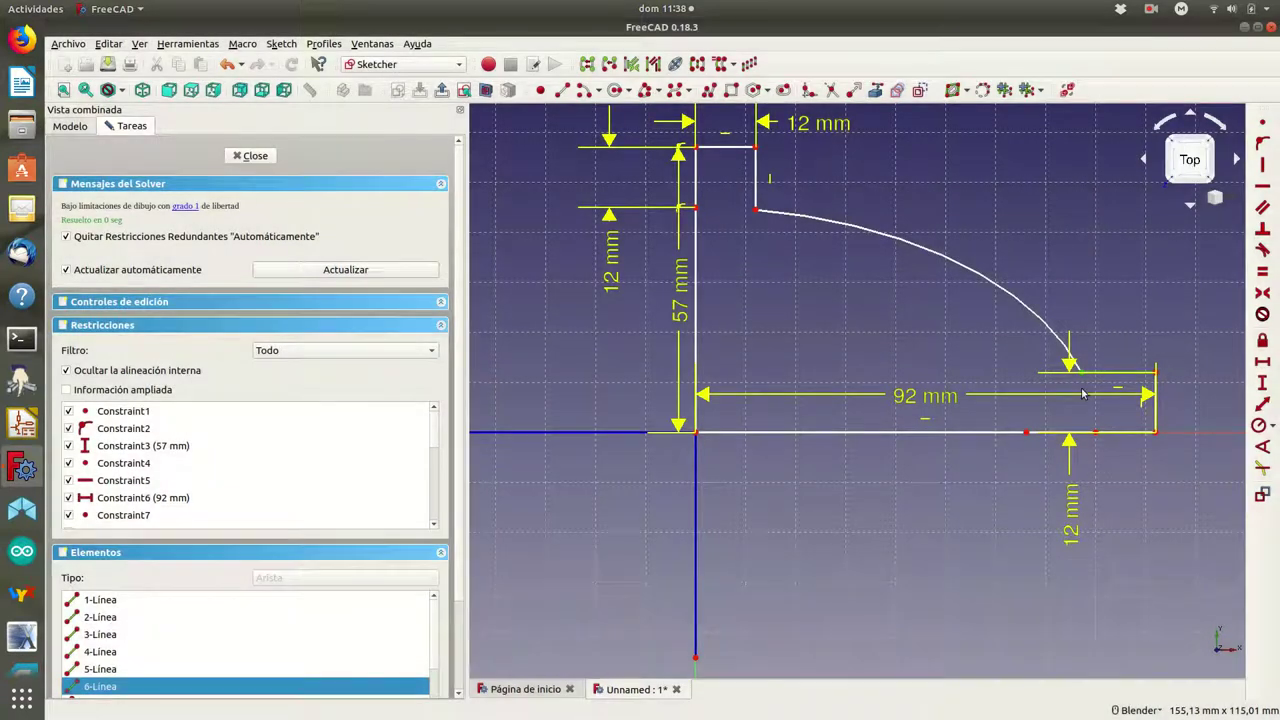
pyautogui.scroll(4, 1082, 393)
pyautogui.scroll(-4, 1082, 393)
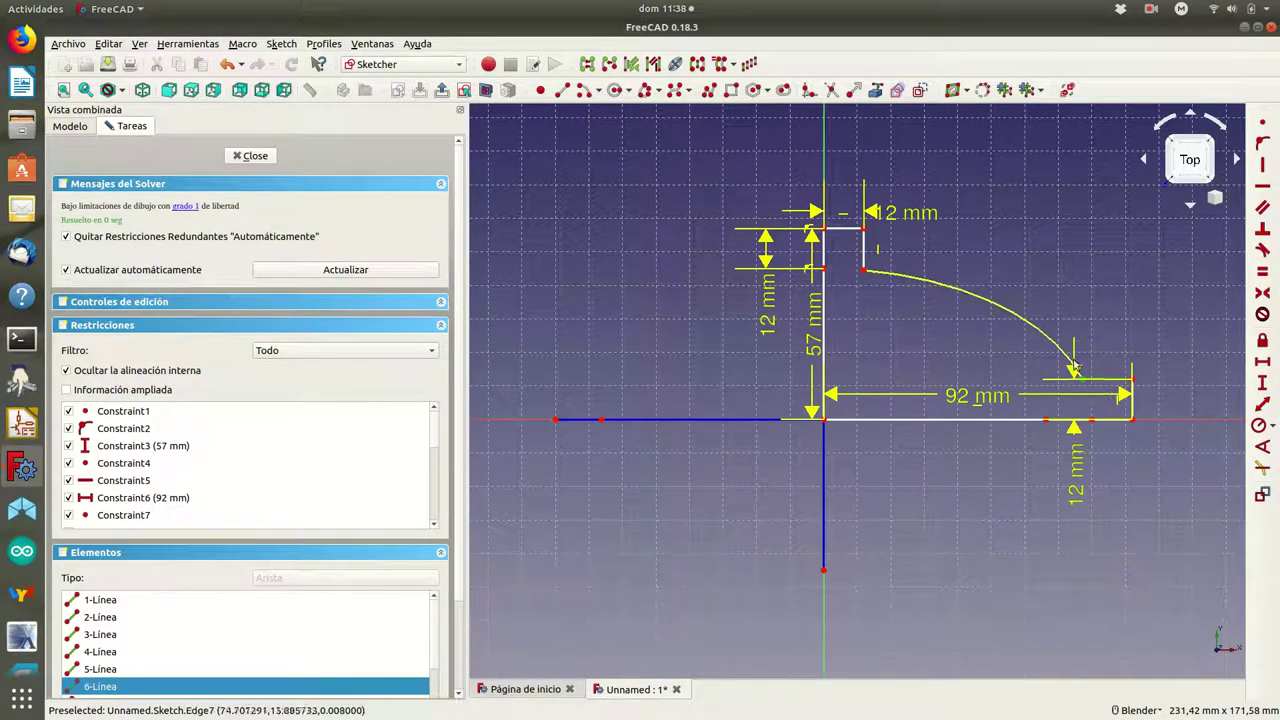
# Move the 12 mm dimension right and make the arc's lower end coincident with the ledge line's endpoint.
pyautogui.moveTo(1077, 465); pyautogui.dragTo(1181, 460)
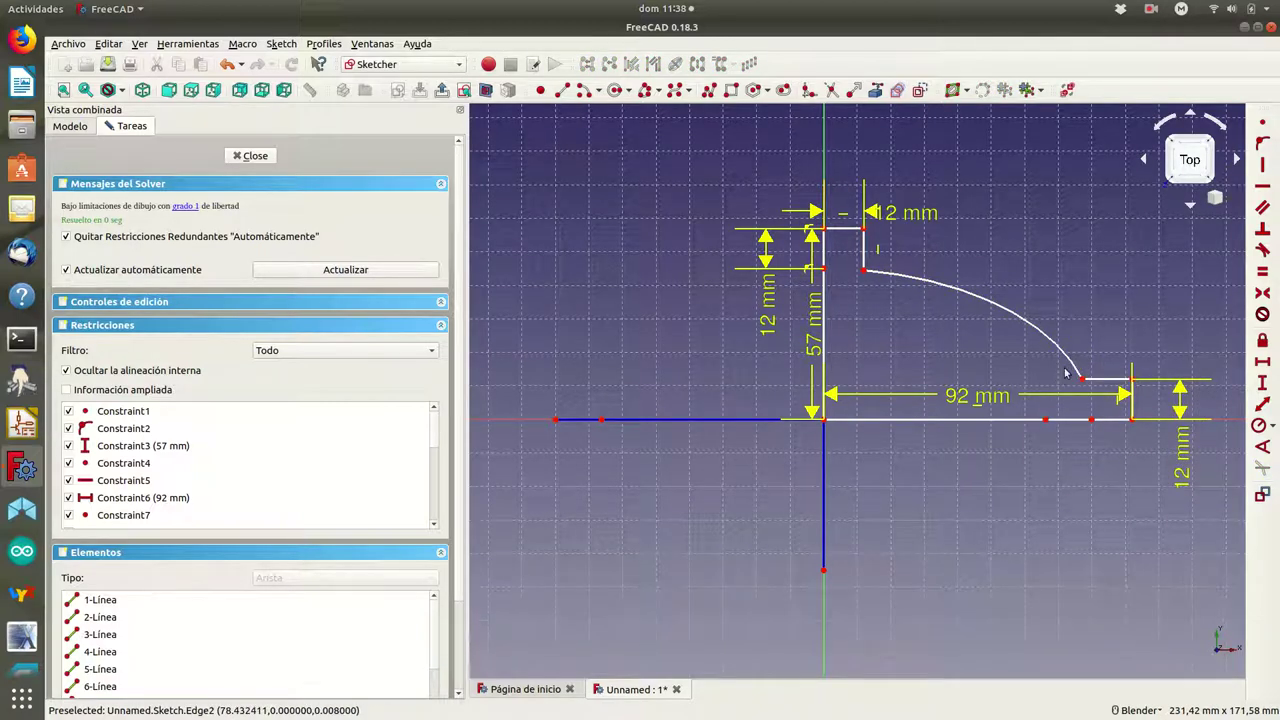
pyautogui.moveTo(1064, 368); pyautogui.dragTo(1093, 396)
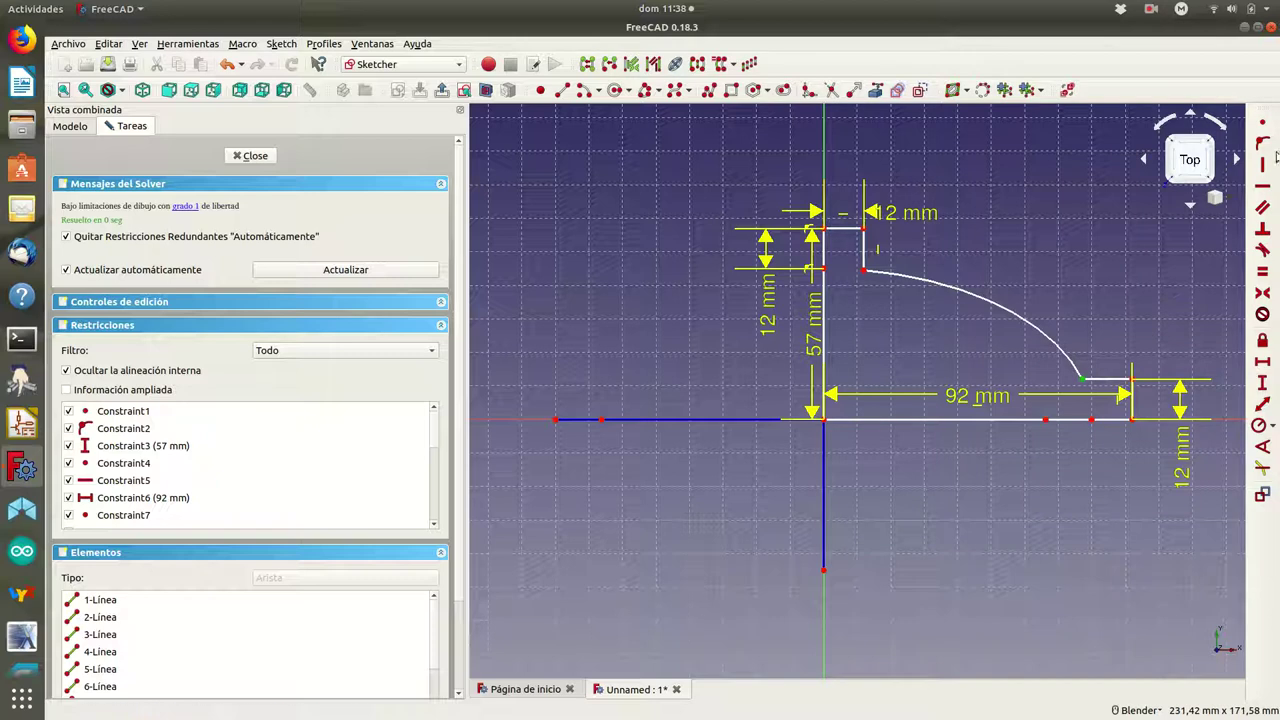
pyautogui.click(1262, 122)
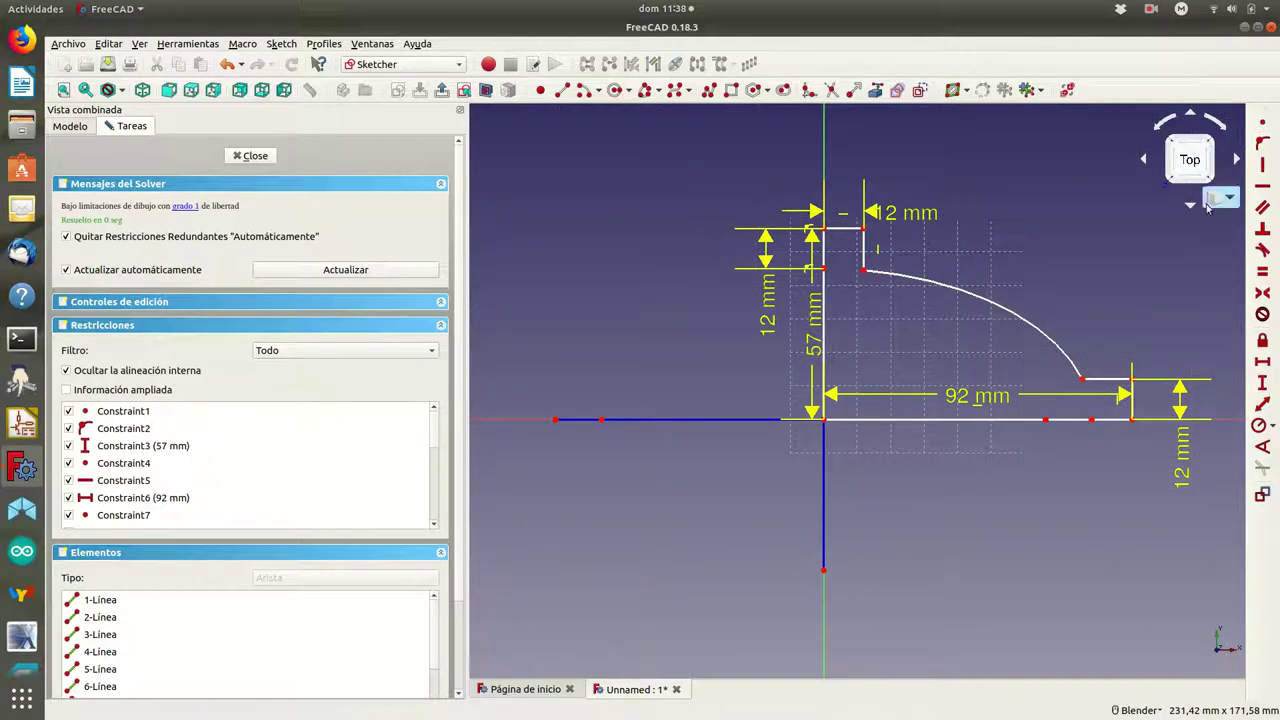
pyautogui.click(1121, 378)
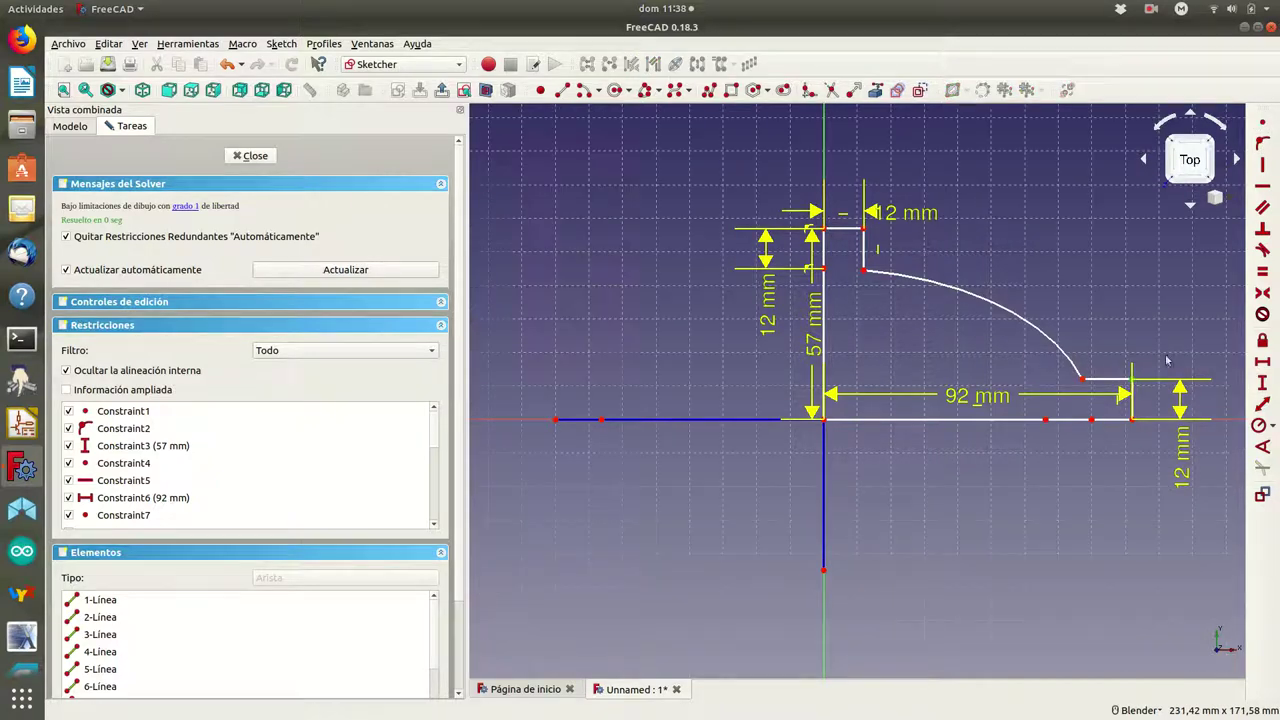
pyautogui.click(1266, 126)
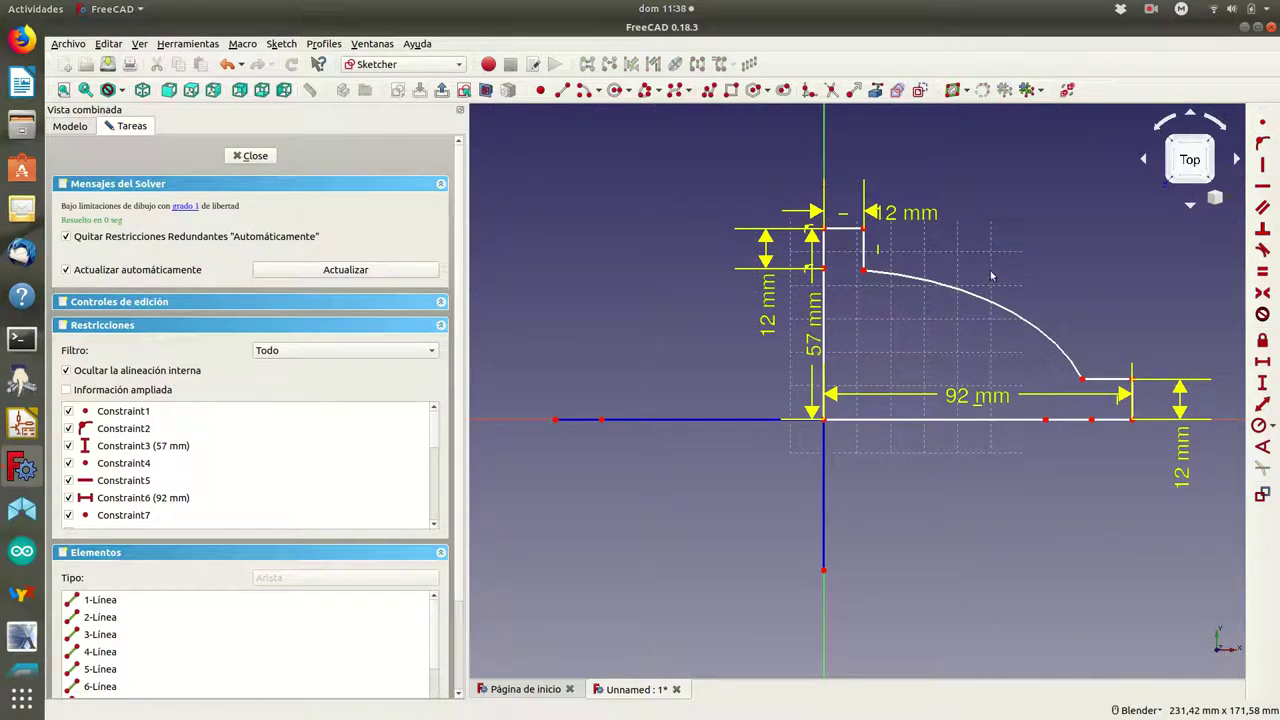
pyautogui.click(964, 295)
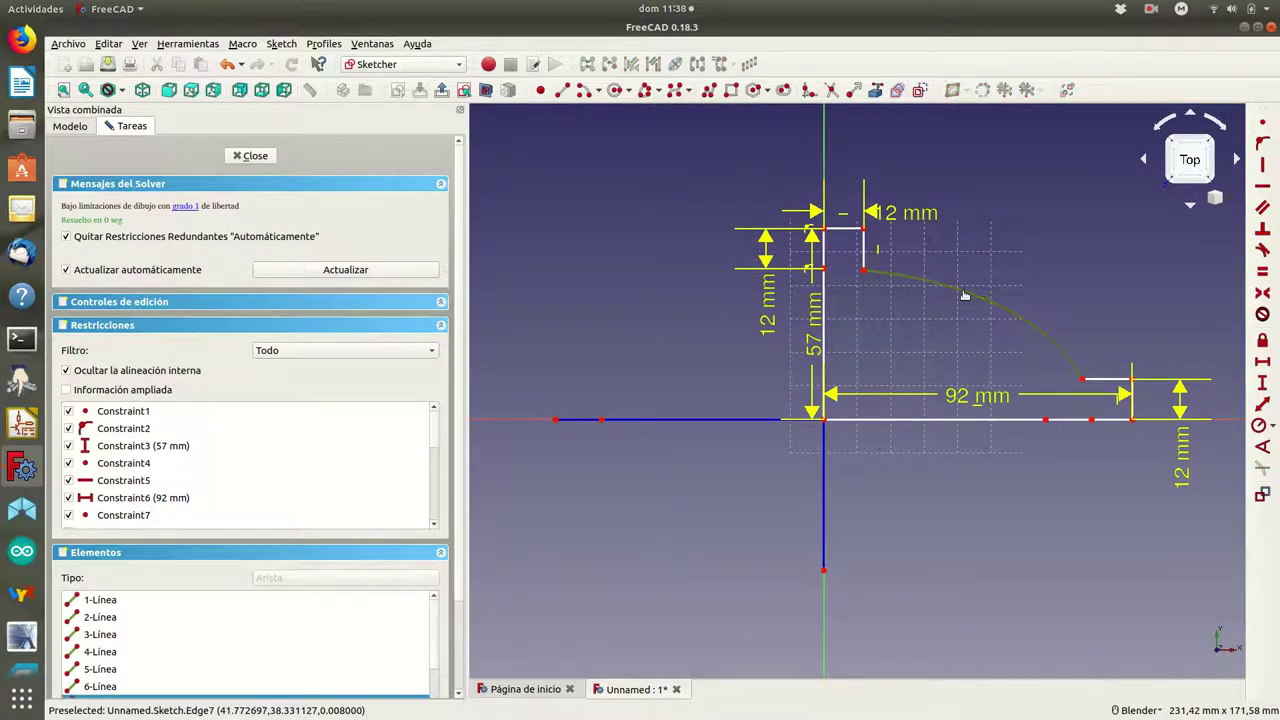
pyautogui.click(777, 412)
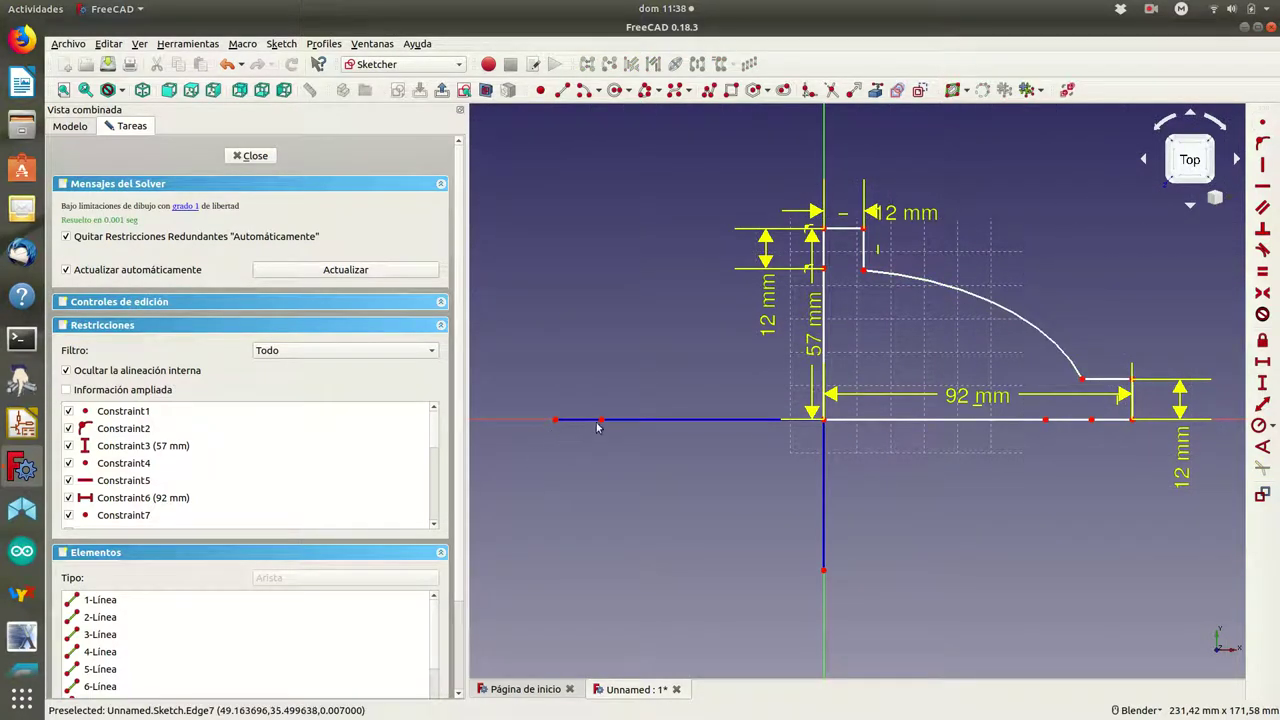
pyautogui.moveTo(600, 420)
pyautogui.mouseDown()
pyautogui.moveTo(624, 425)
pyautogui.moveTo(557, 421)
pyautogui.mouseUp()
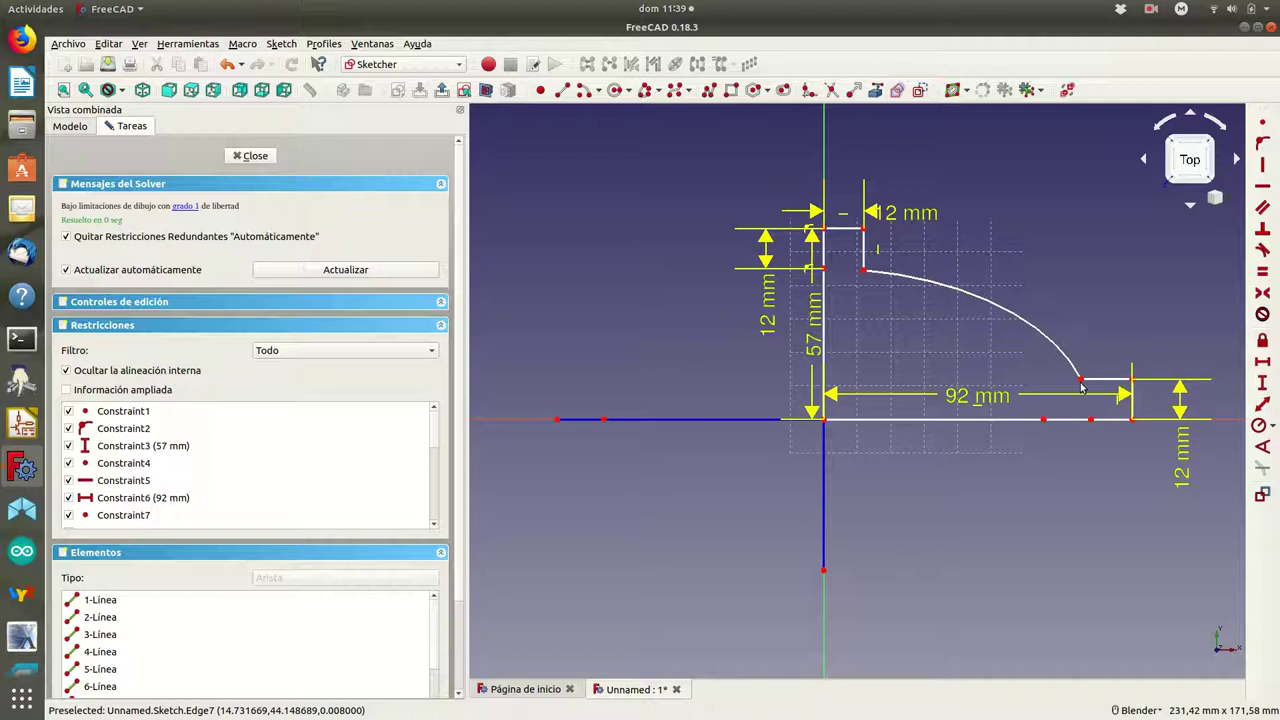
# Undo the unwanted changes, including a trial vertical constraint between the arc end and bottom line.
pyautogui.click(109, 44)
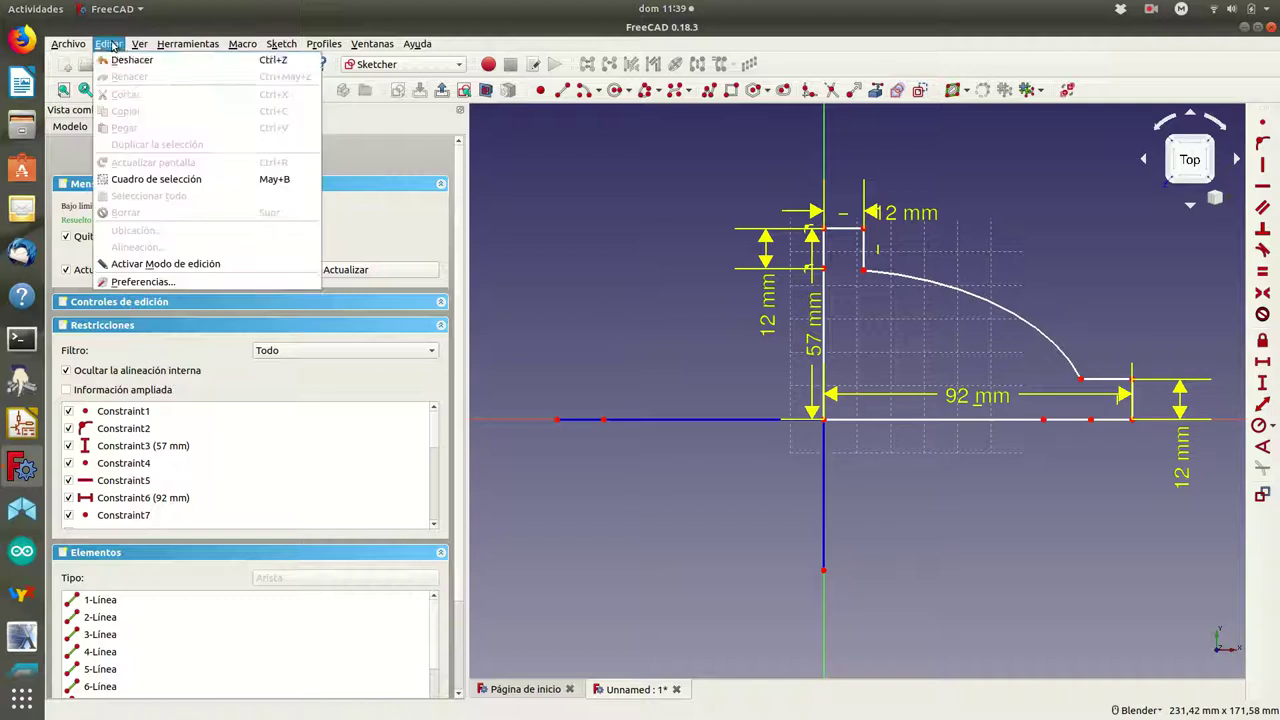
pyautogui.click(118, 61)
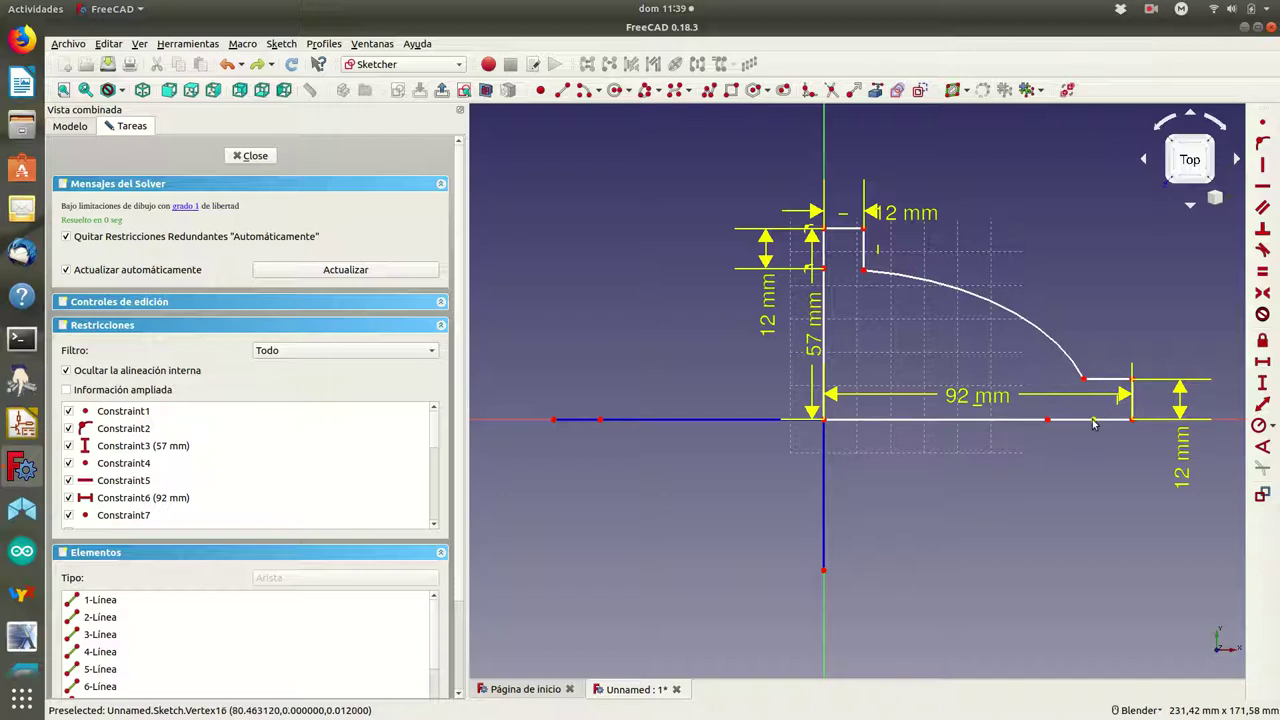
pyautogui.click(1086, 383)
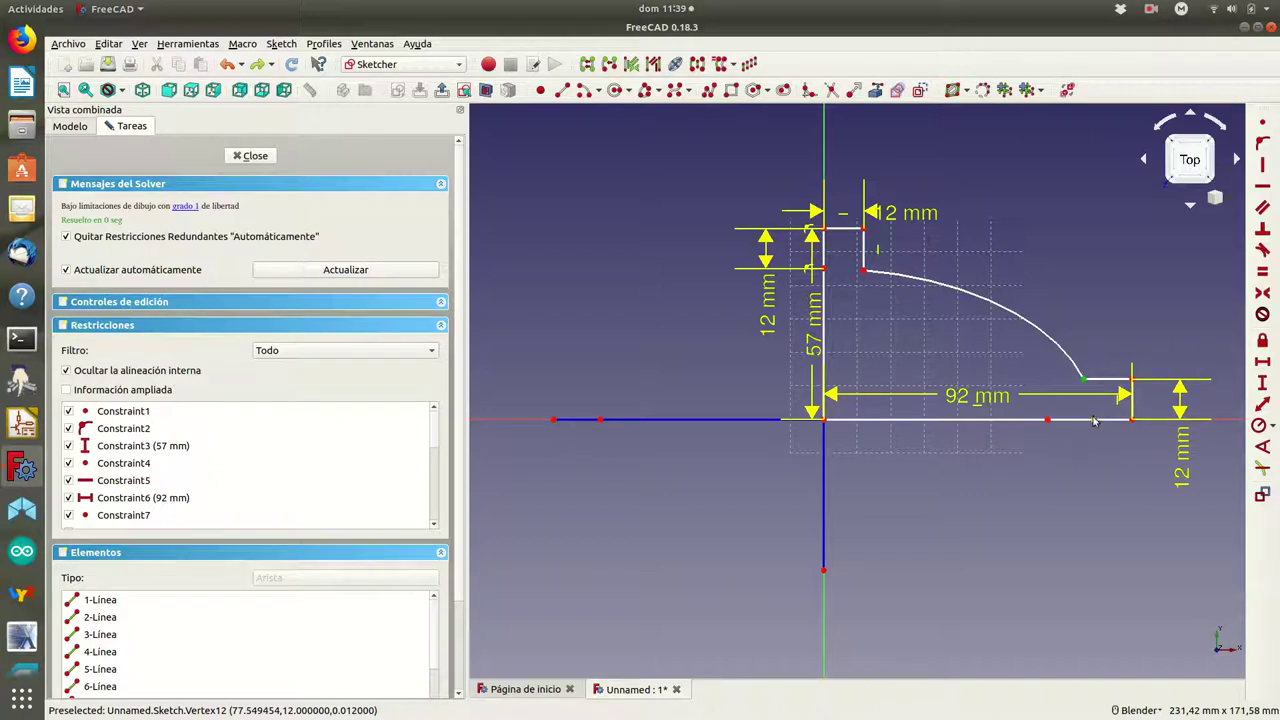
pyautogui.click(1094, 420)
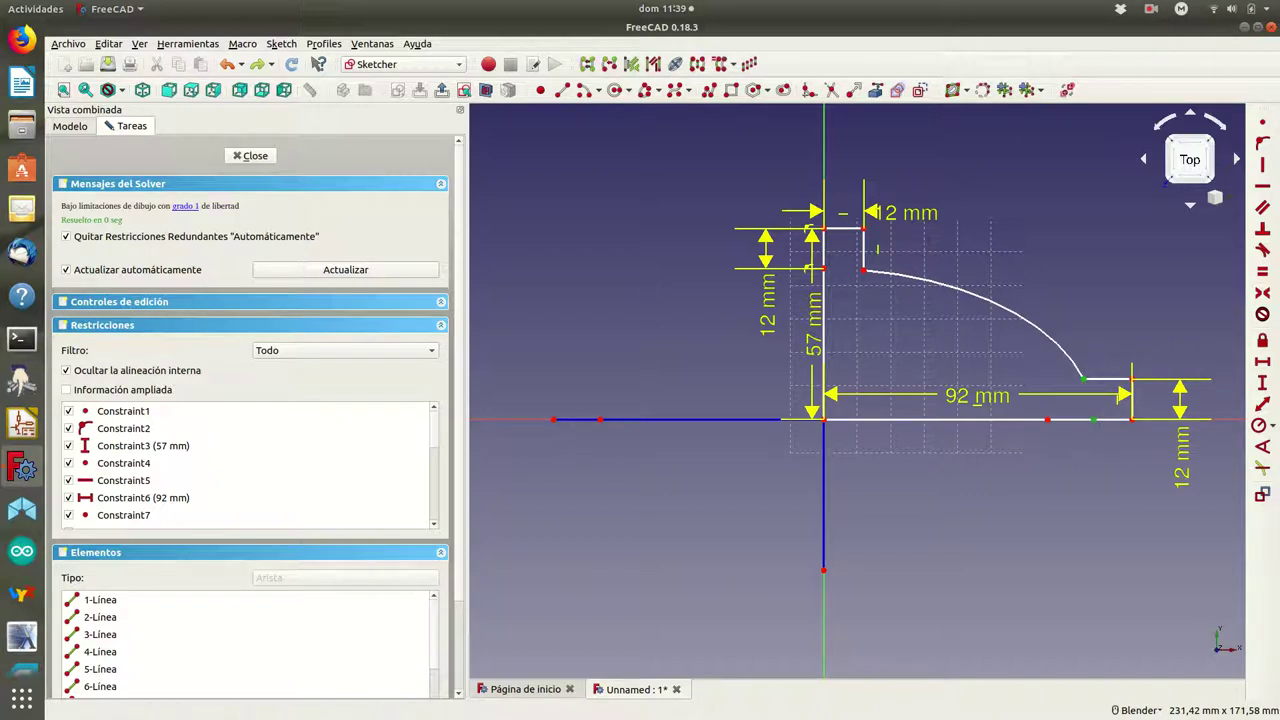
pyautogui.click(1262, 170)
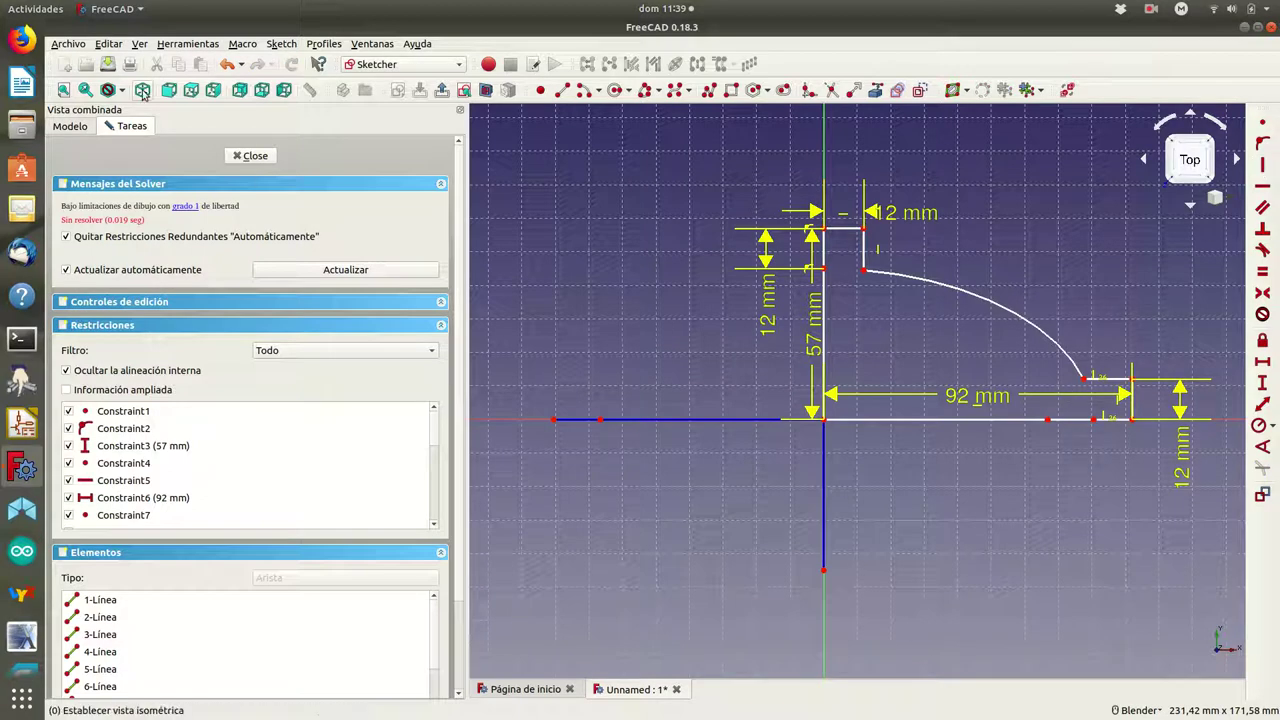
pyautogui.click(108, 44)
pyautogui.click(113, 64)
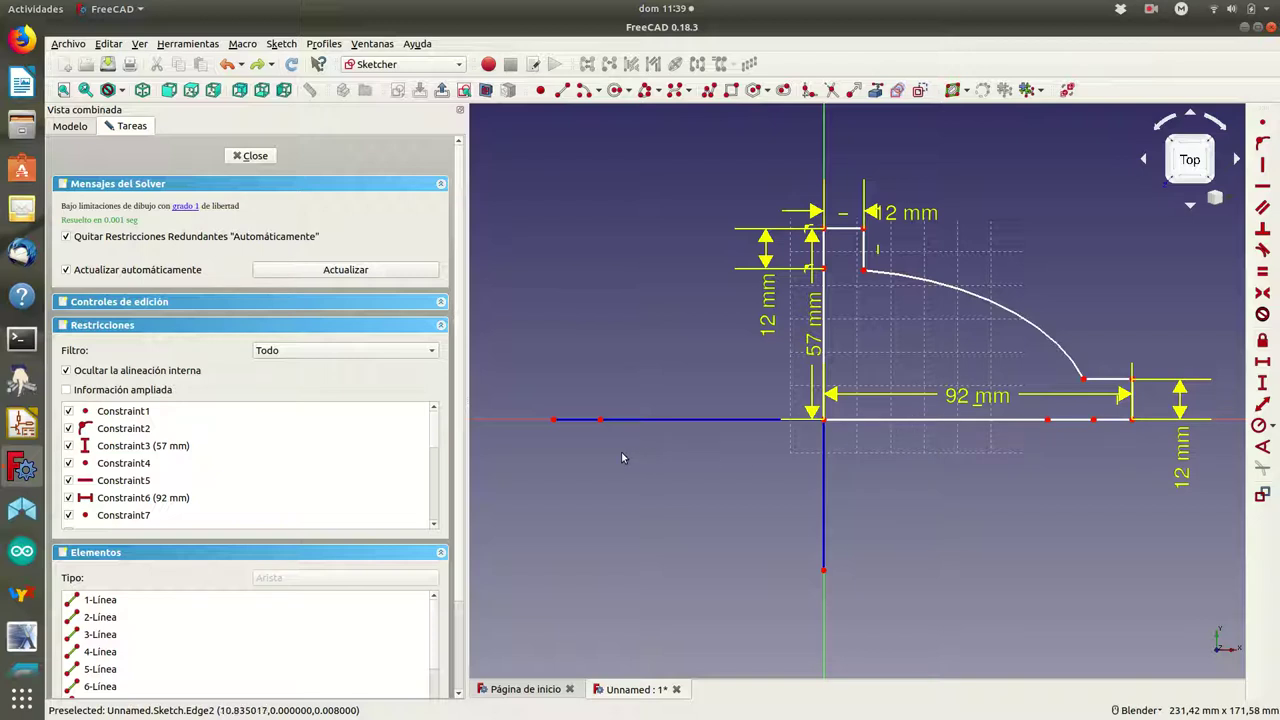
# Set the bottom line's left point 67 mm horizontally from the origin and close the sketch.
pyautogui.click(600, 420)
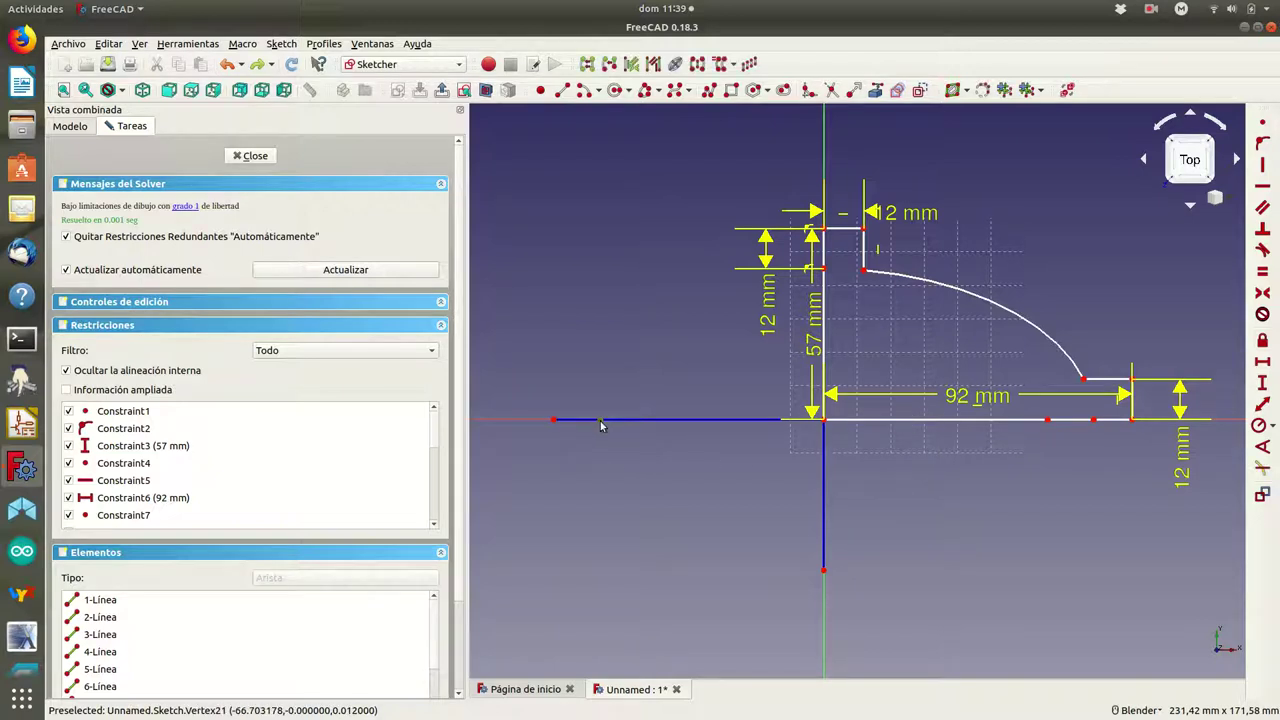
pyautogui.click(823, 419)
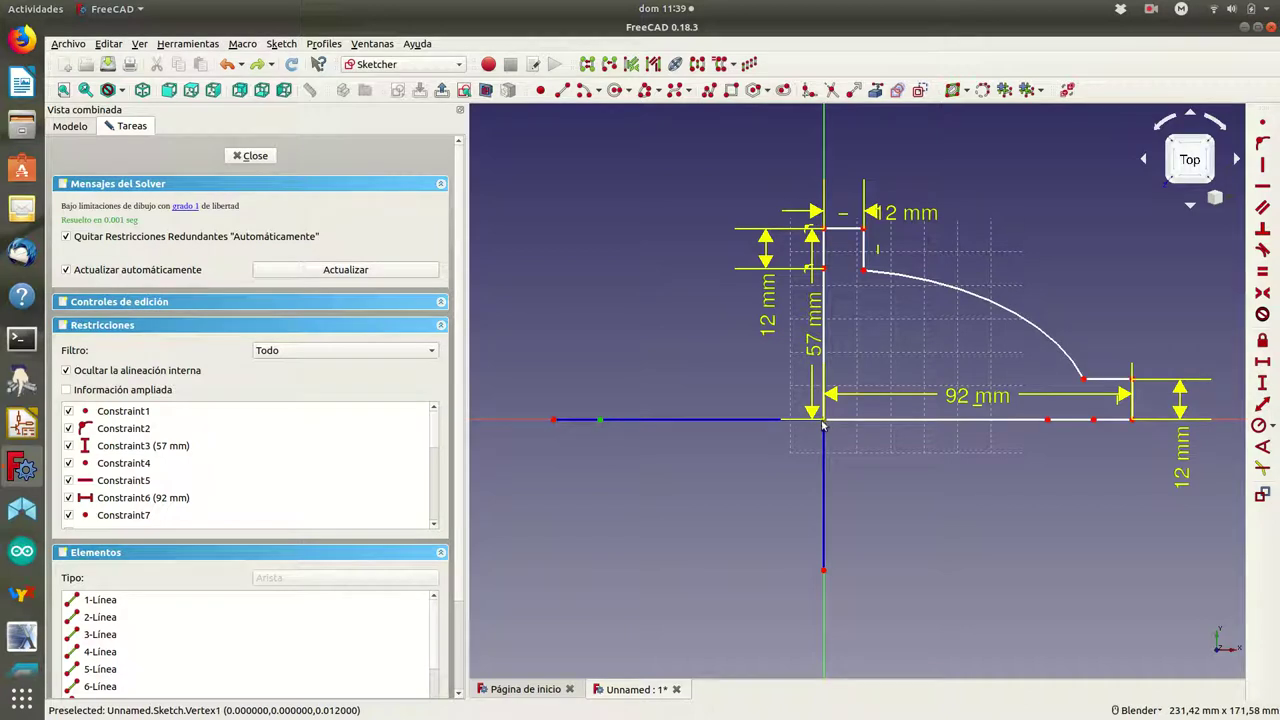
pyautogui.click(1262, 364)
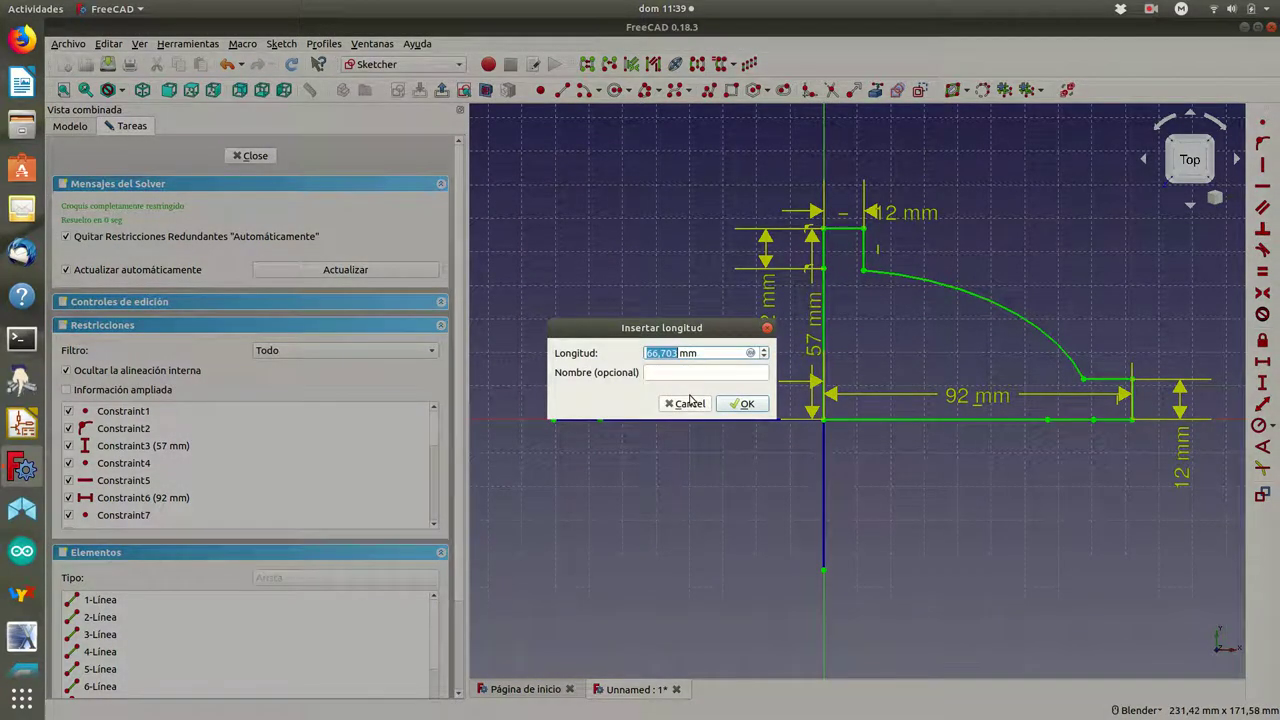
pyautogui.write('67')
pyautogui.click(741, 404)
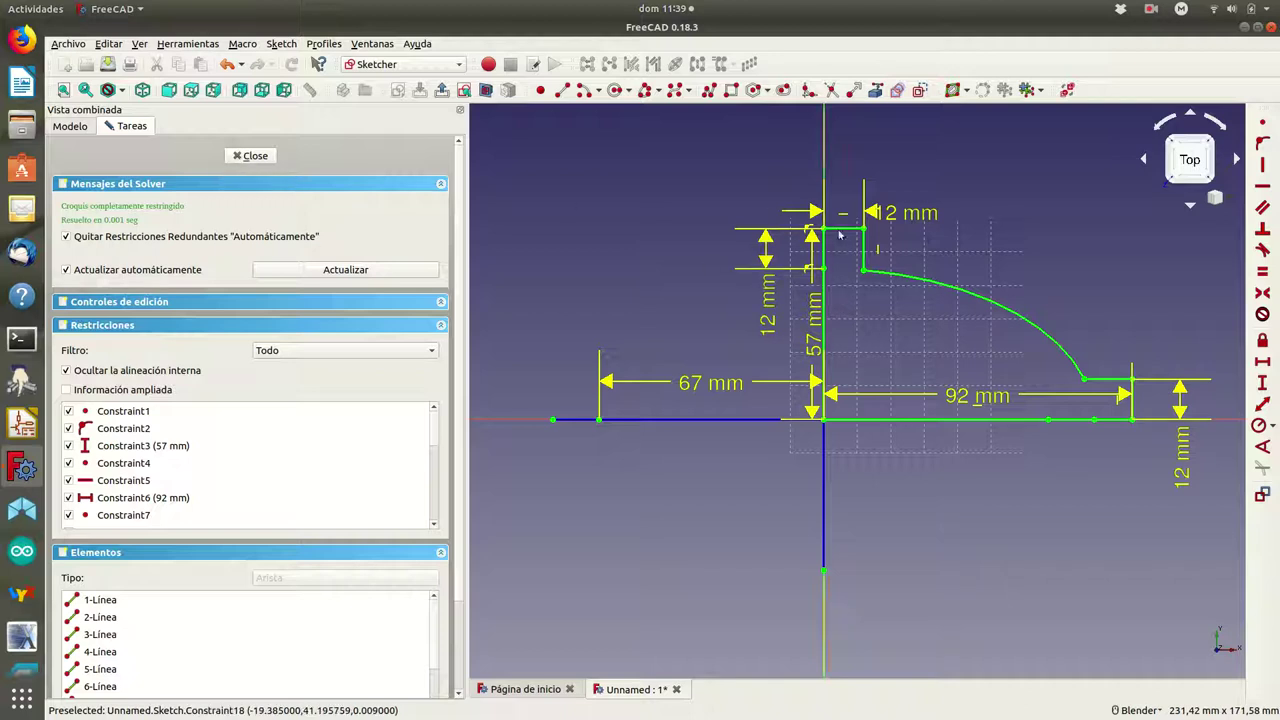
pyautogui.click(252, 156)
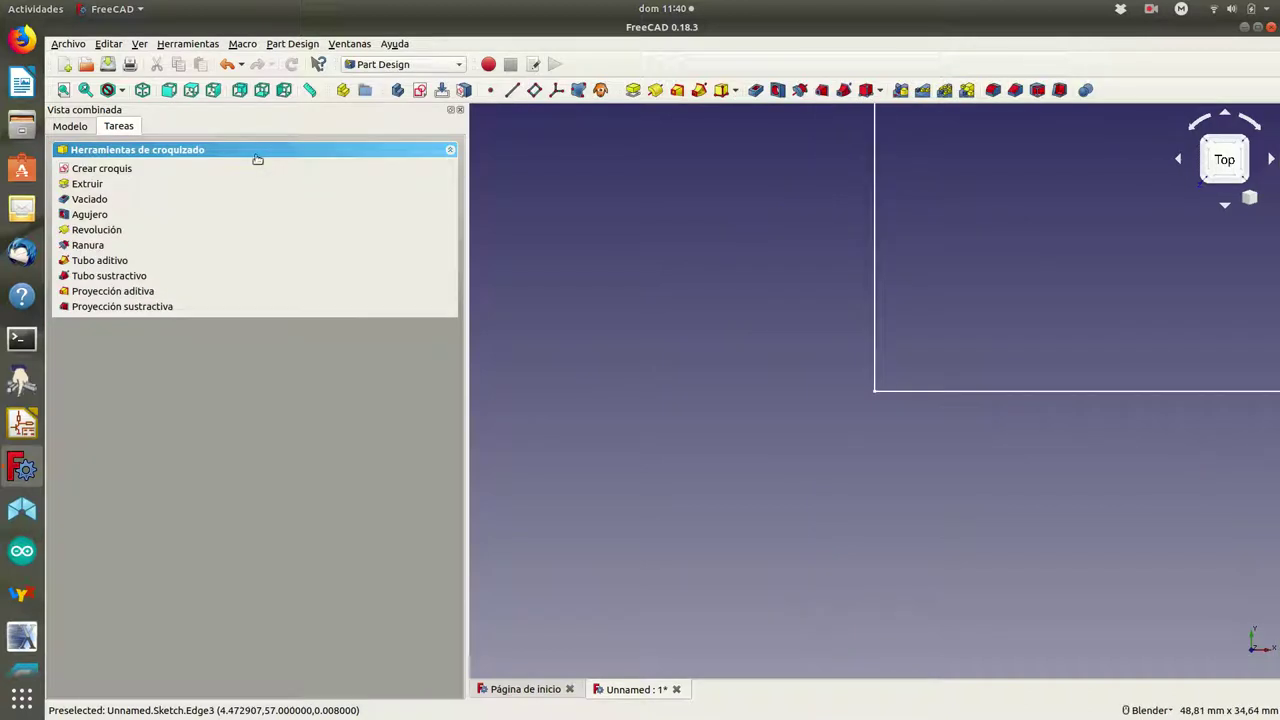
# Pad the finished sketch with a length of 5 mm.
pyautogui.click(88, 185)
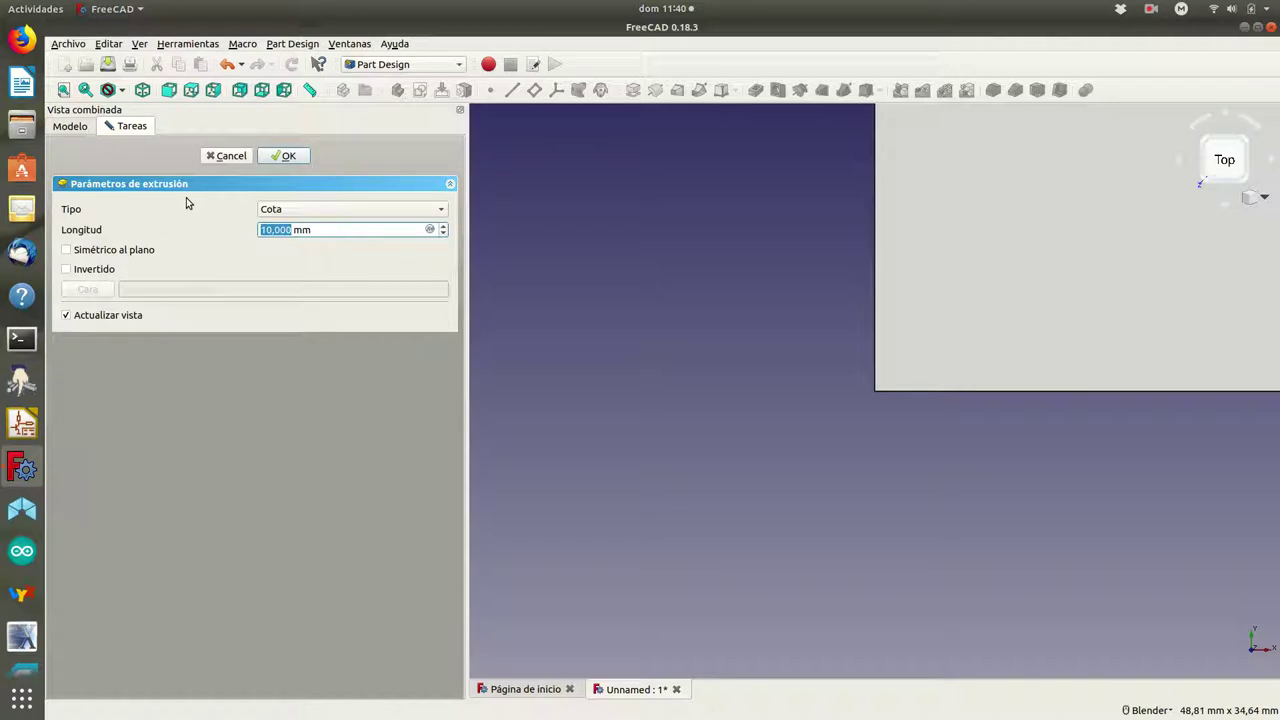
pyautogui.write('5')
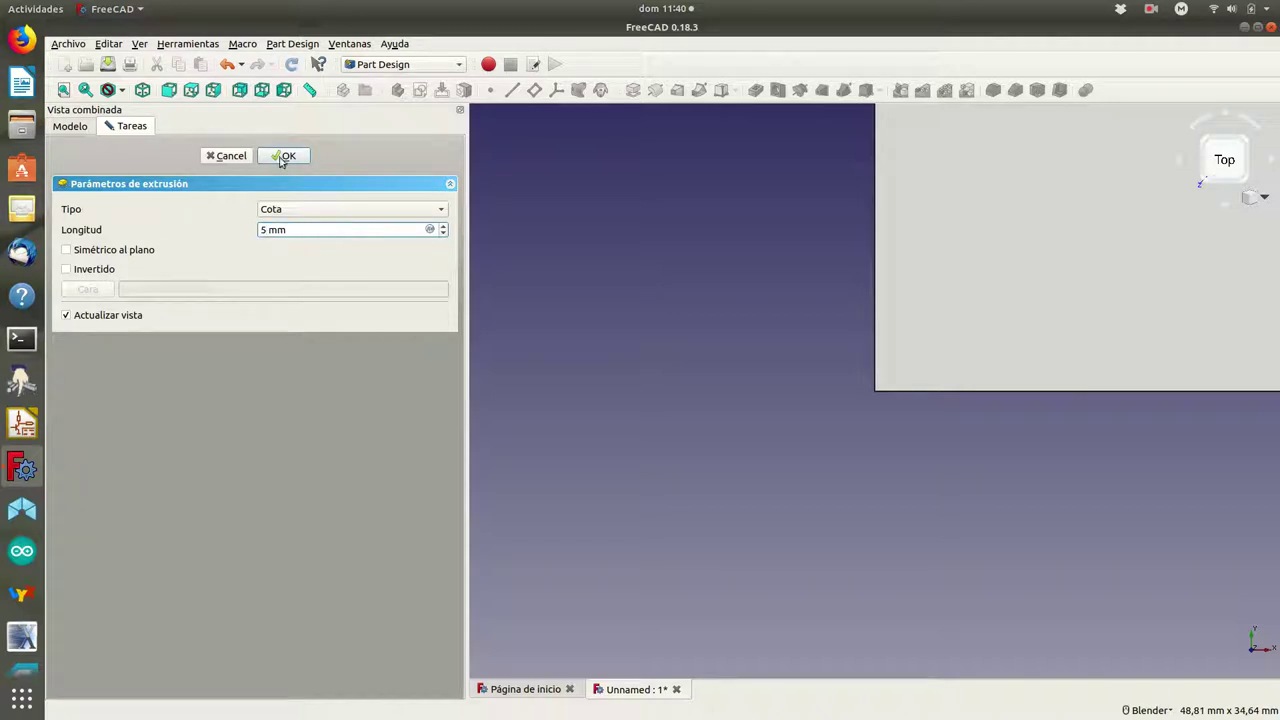
pyautogui.click(285, 157)
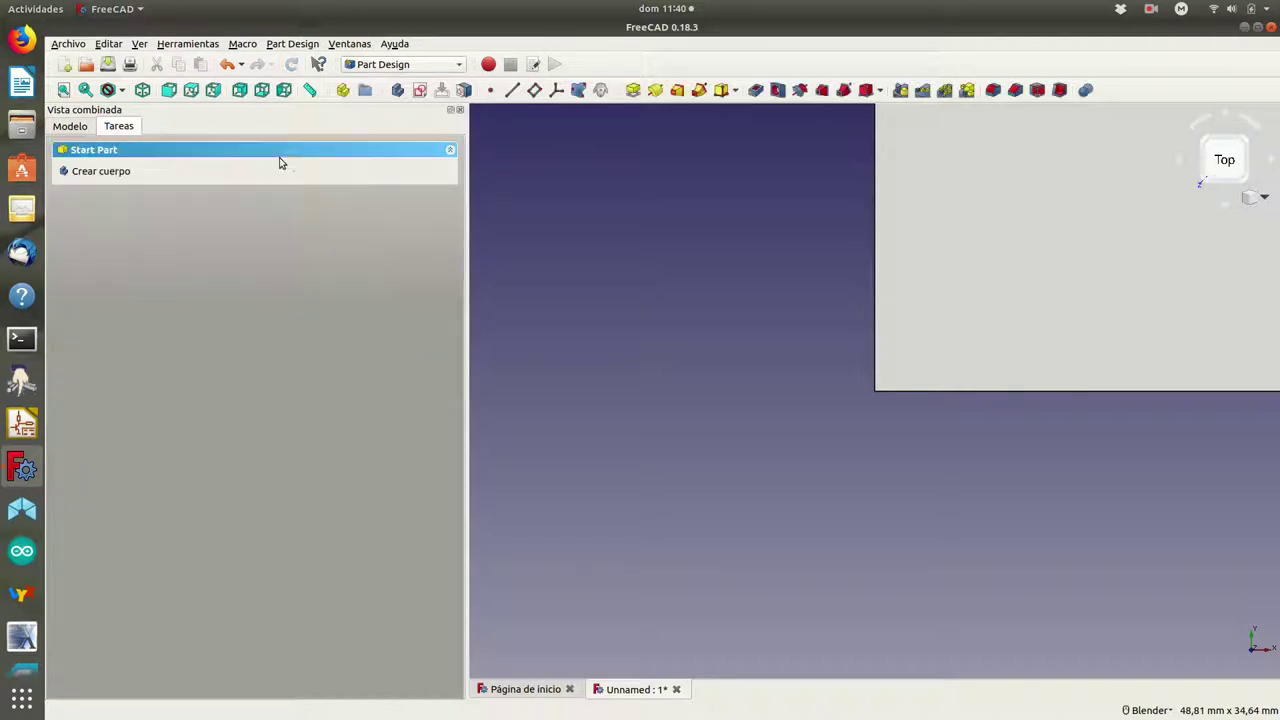
# Rename the pad's sketch to contorno_base in the model tree.
pyautogui.click(70, 126)
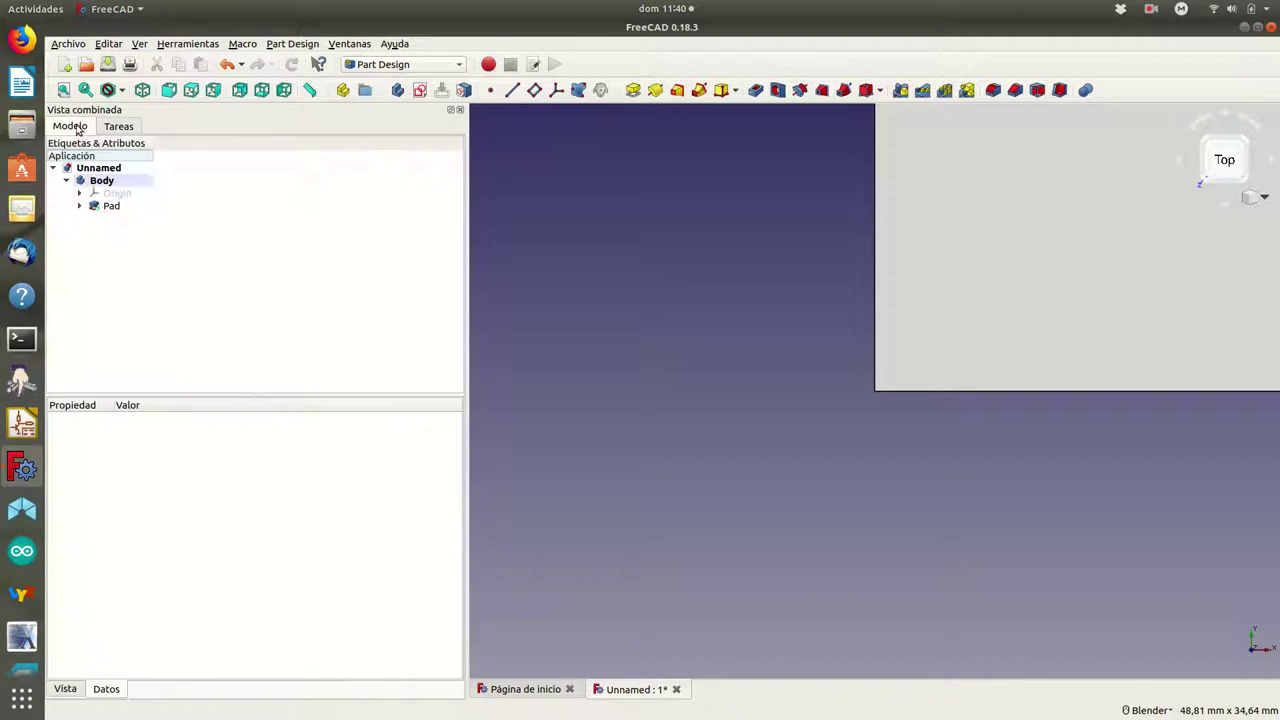
pyautogui.click(79, 207)
pyautogui.click(126, 220)
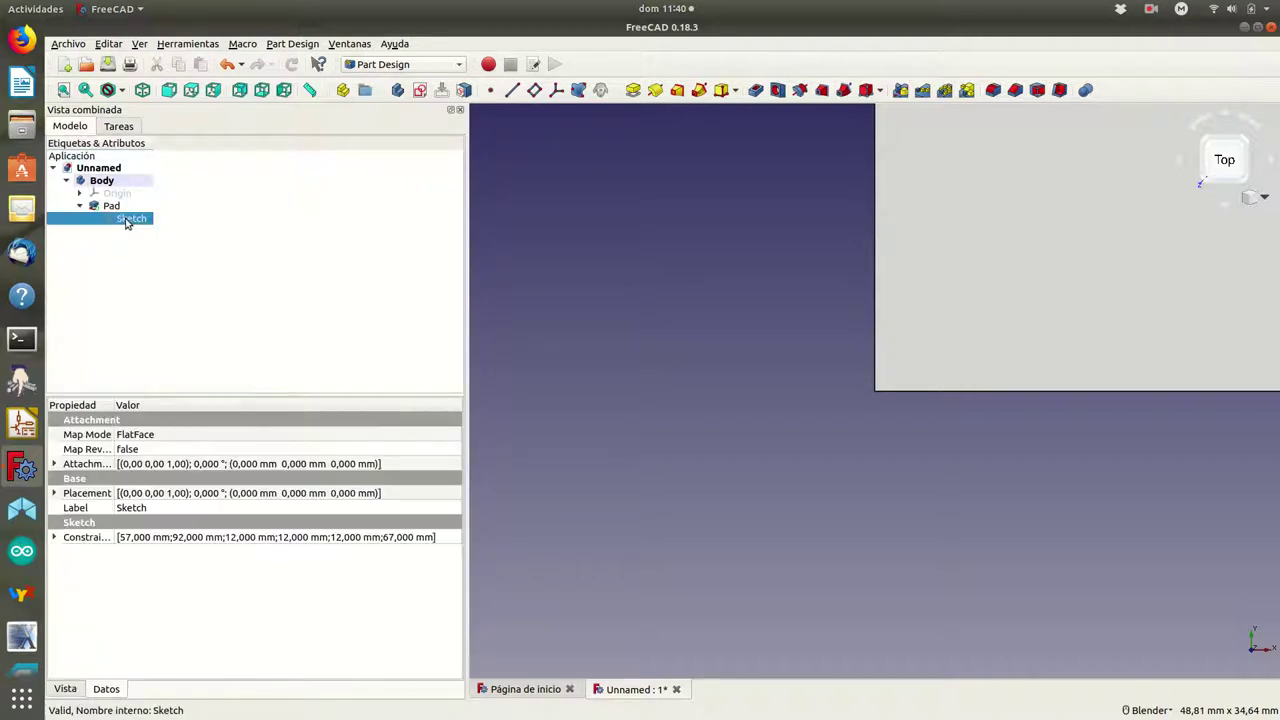
pyautogui.rightClick(126, 222)
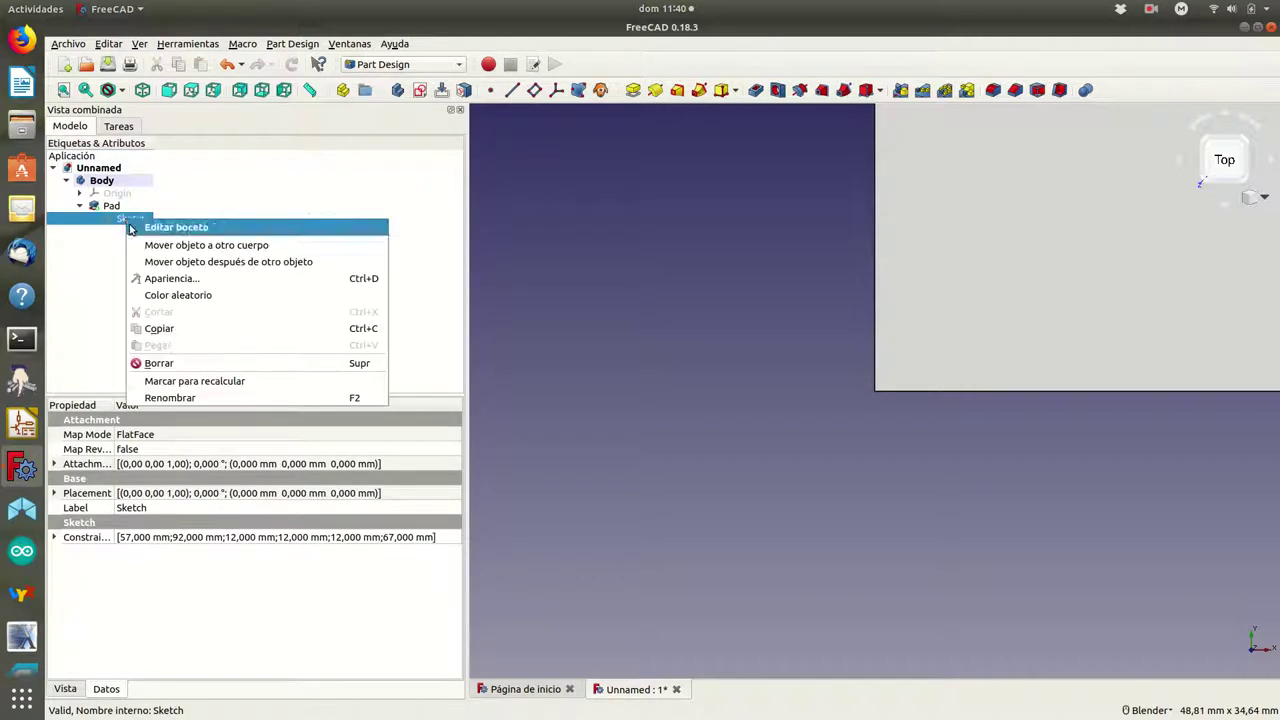
pyautogui.click(168, 399)
pyautogui.write('conto')
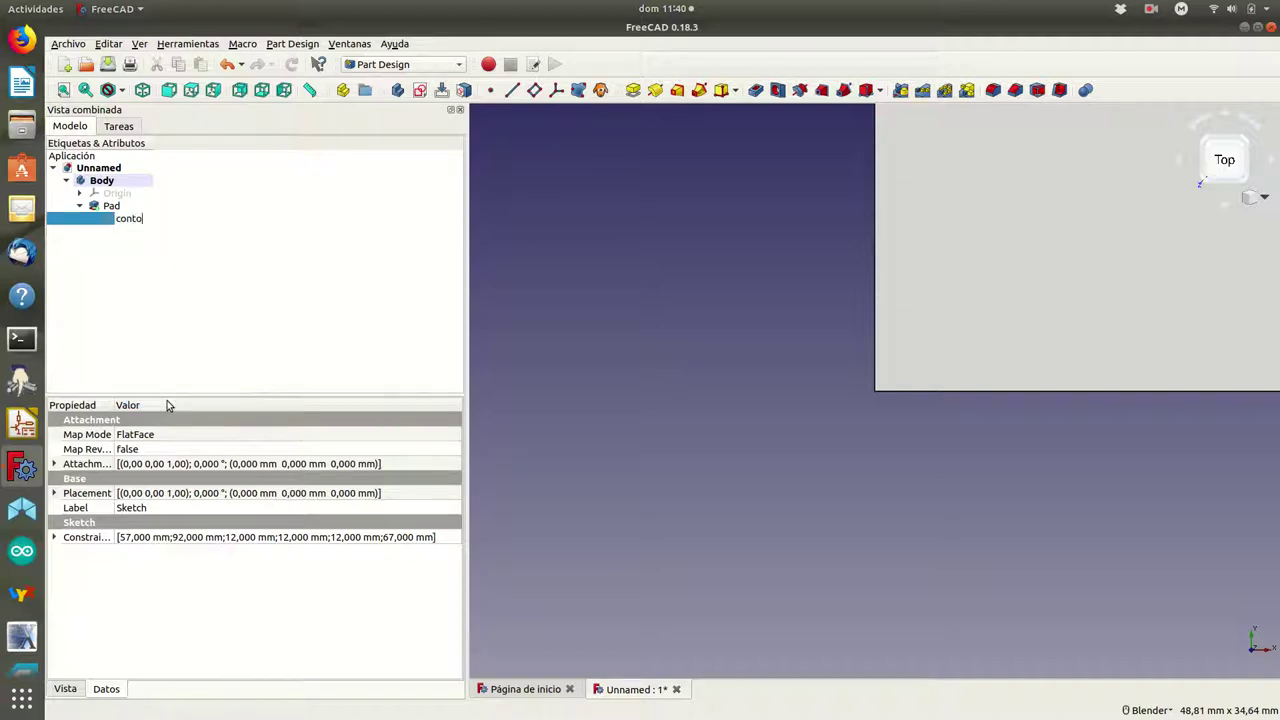
pyautogui.write('rno_base')
pyautogui.click(108, 207)
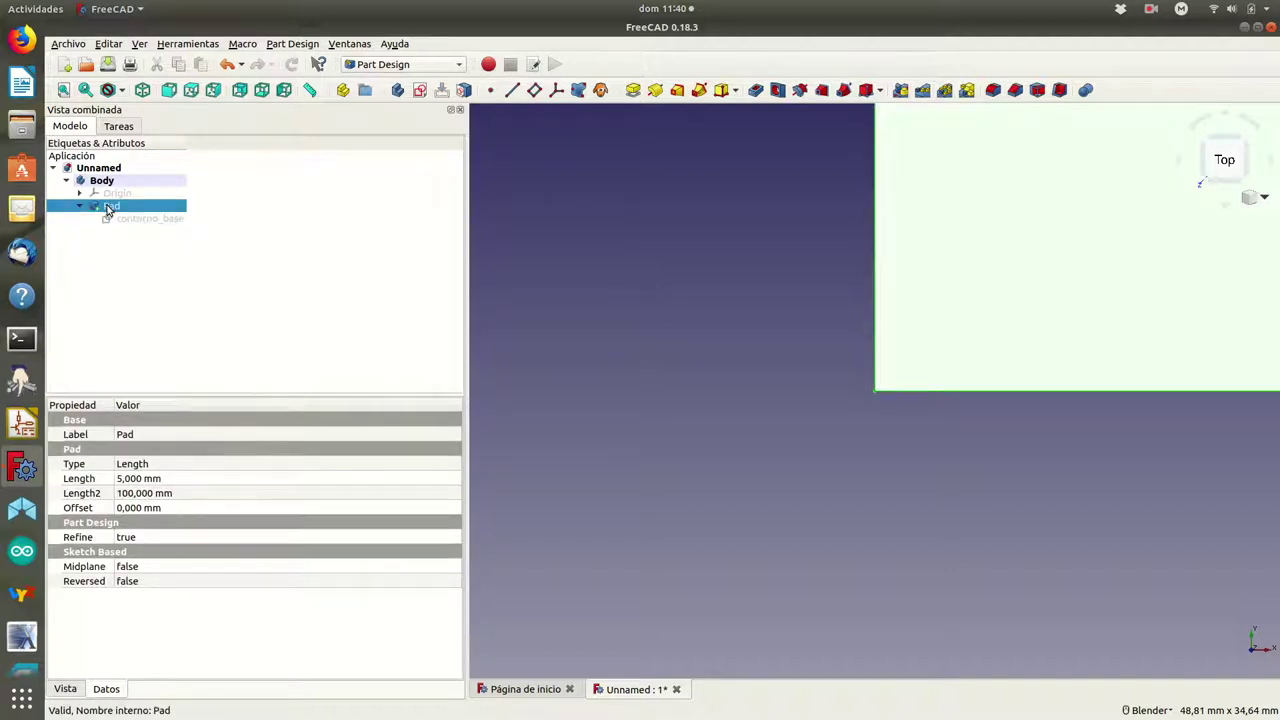
# Rename the Pad feature to base.
pyautogui.rightClick(108, 207)
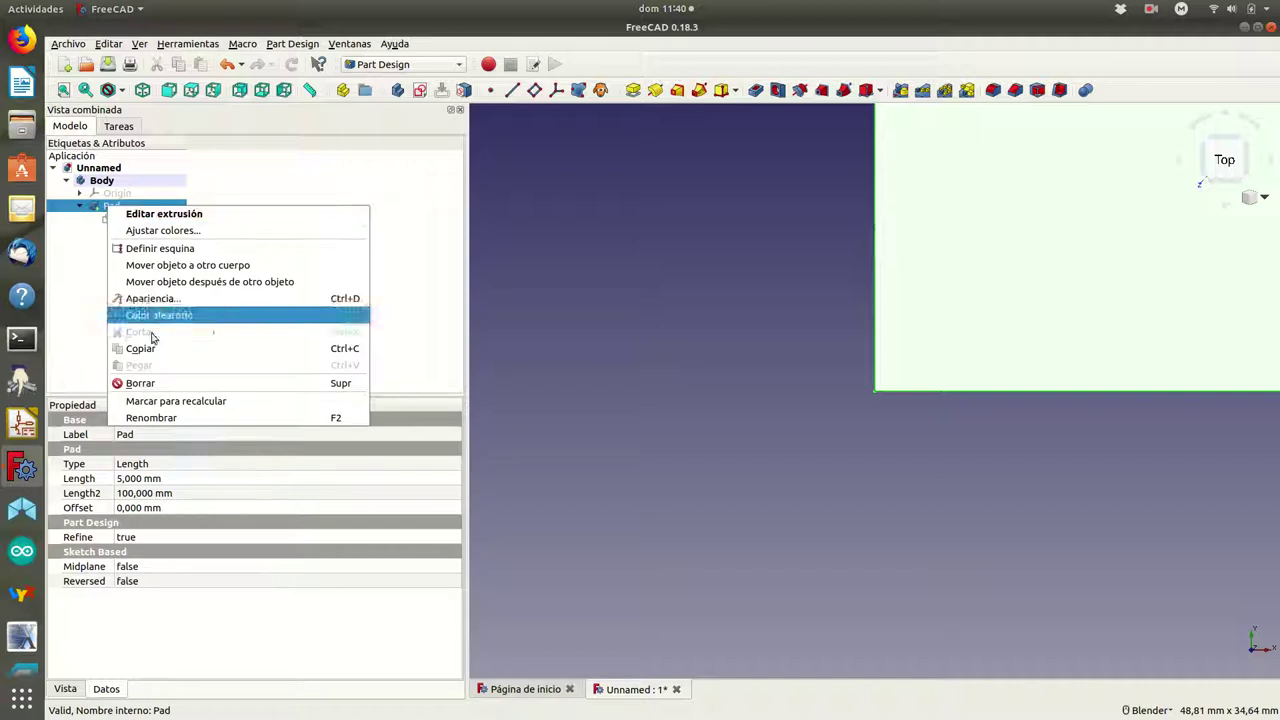
pyautogui.click(157, 418)
pyautogui.write('base')
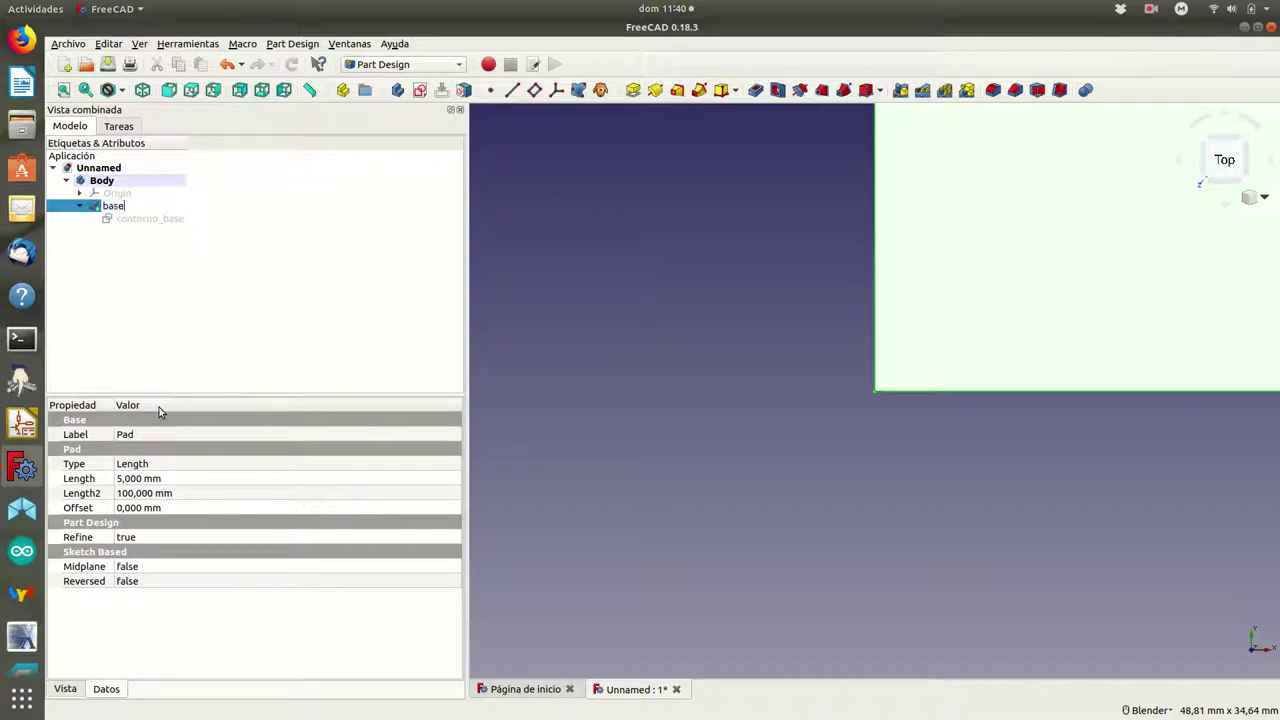
pyautogui.press('Return')
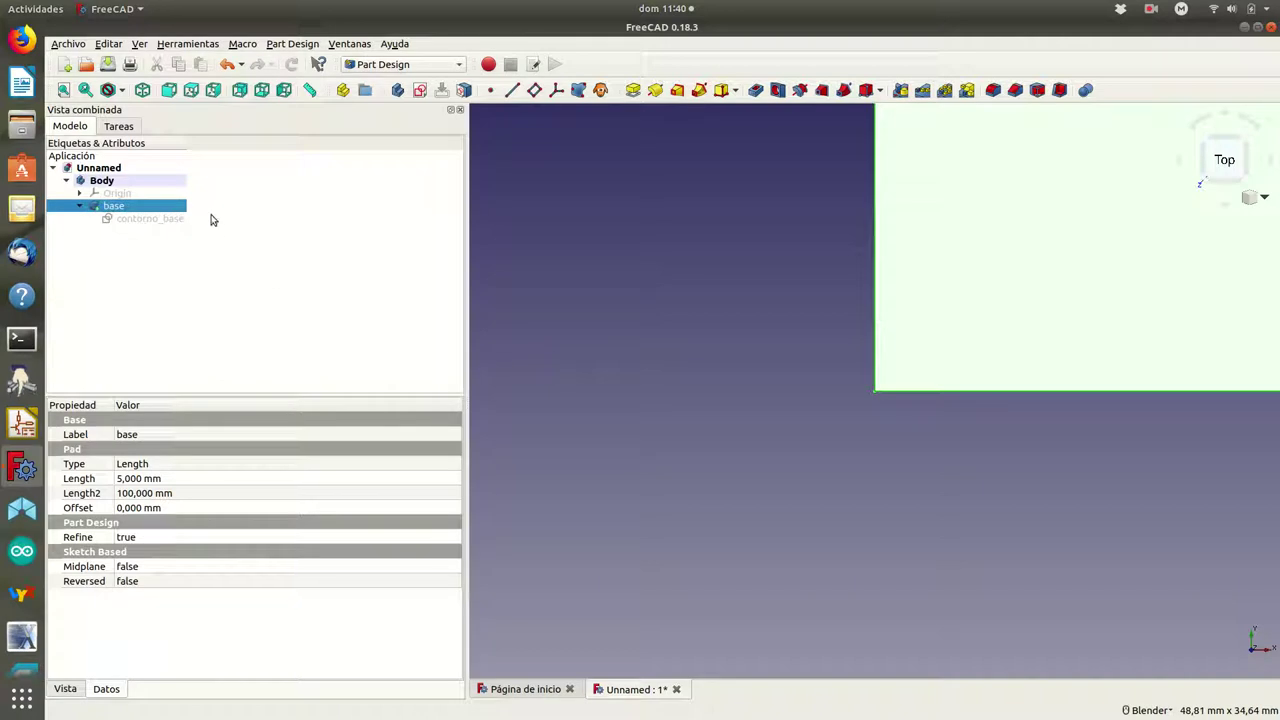
# Fit the 5 mm plate in an isometric view and select its top face.
pyautogui.click(120, 92)
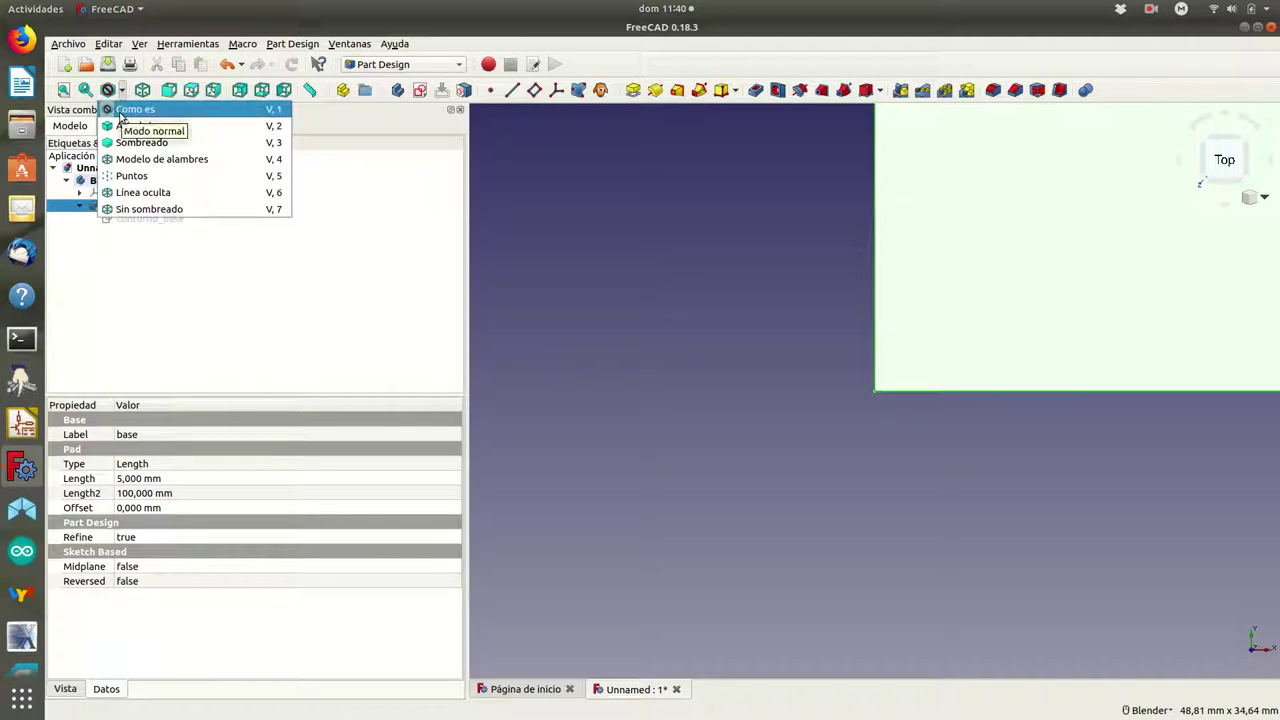
pyautogui.click(122, 110)
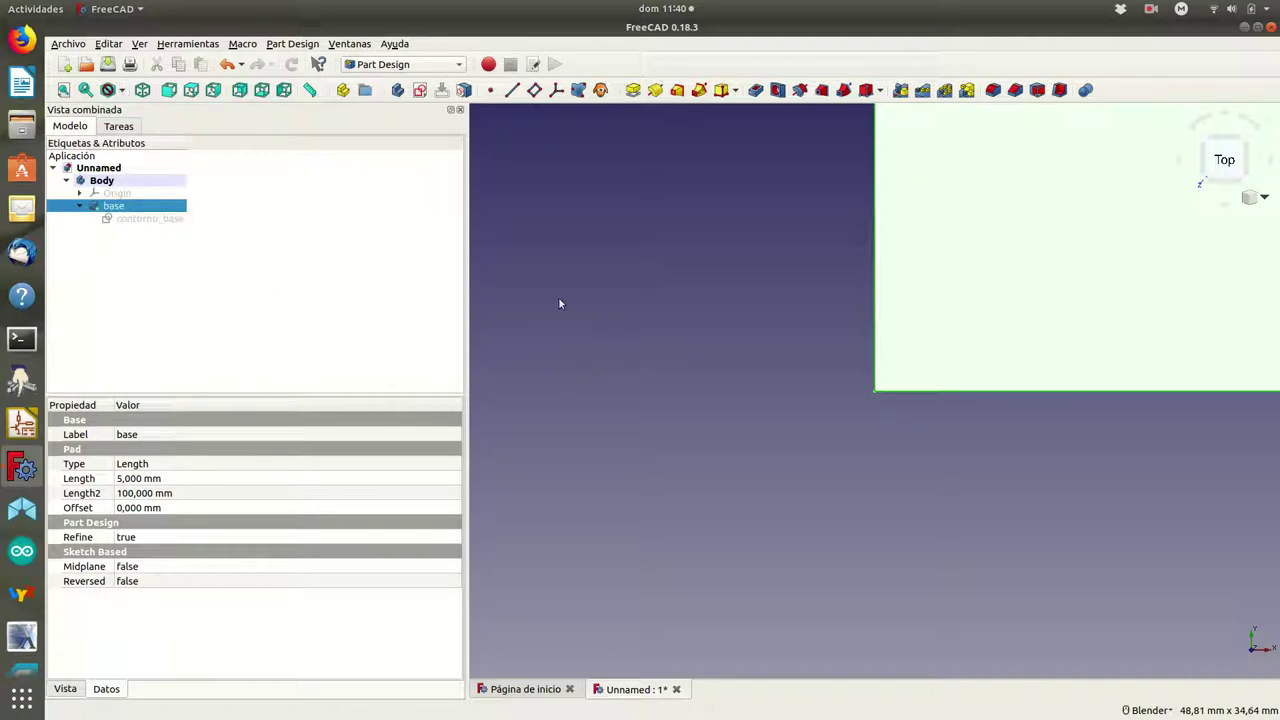
pyautogui.click(62, 90)
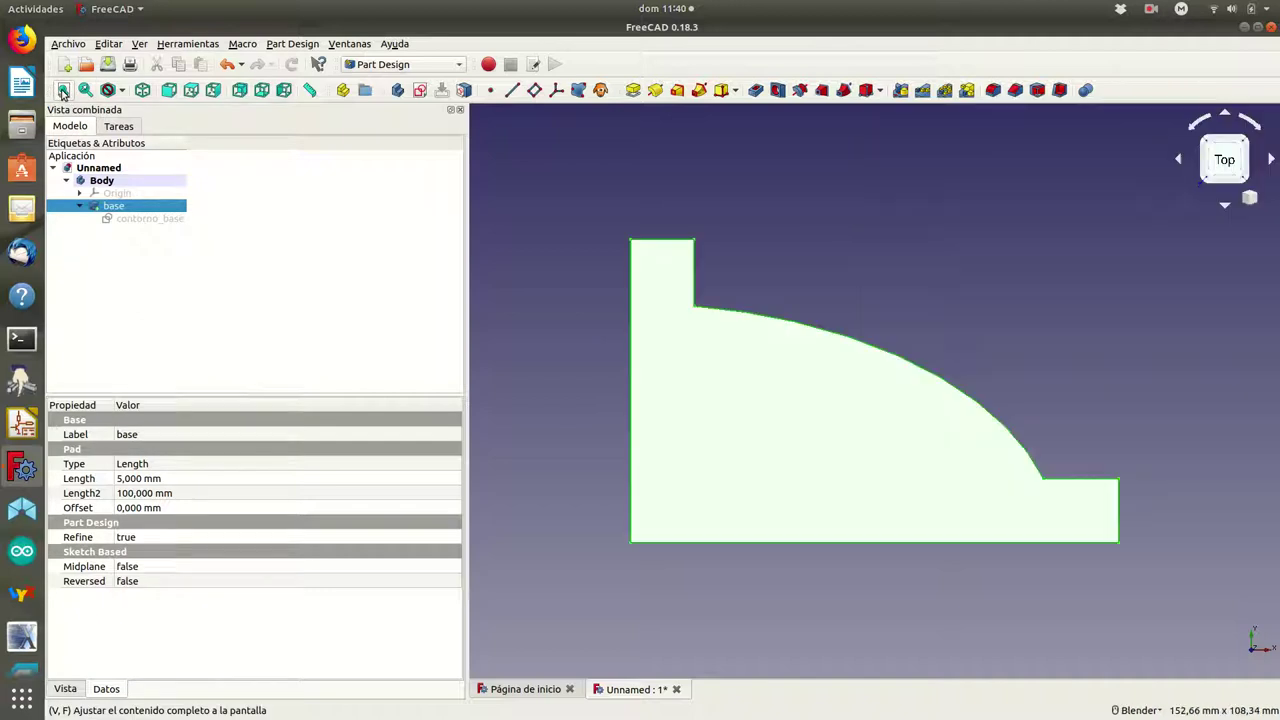
pyautogui.click(144, 90)
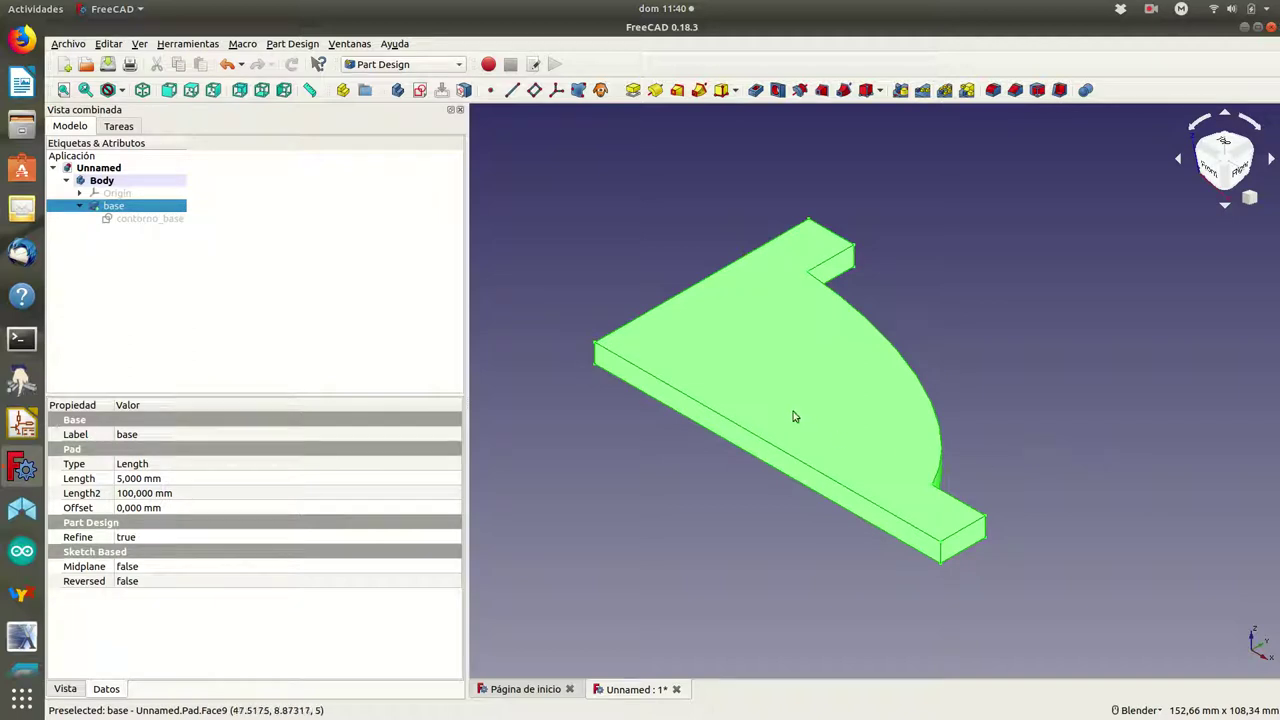
pyautogui.click(649, 234)
pyautogui.click(746, 350)
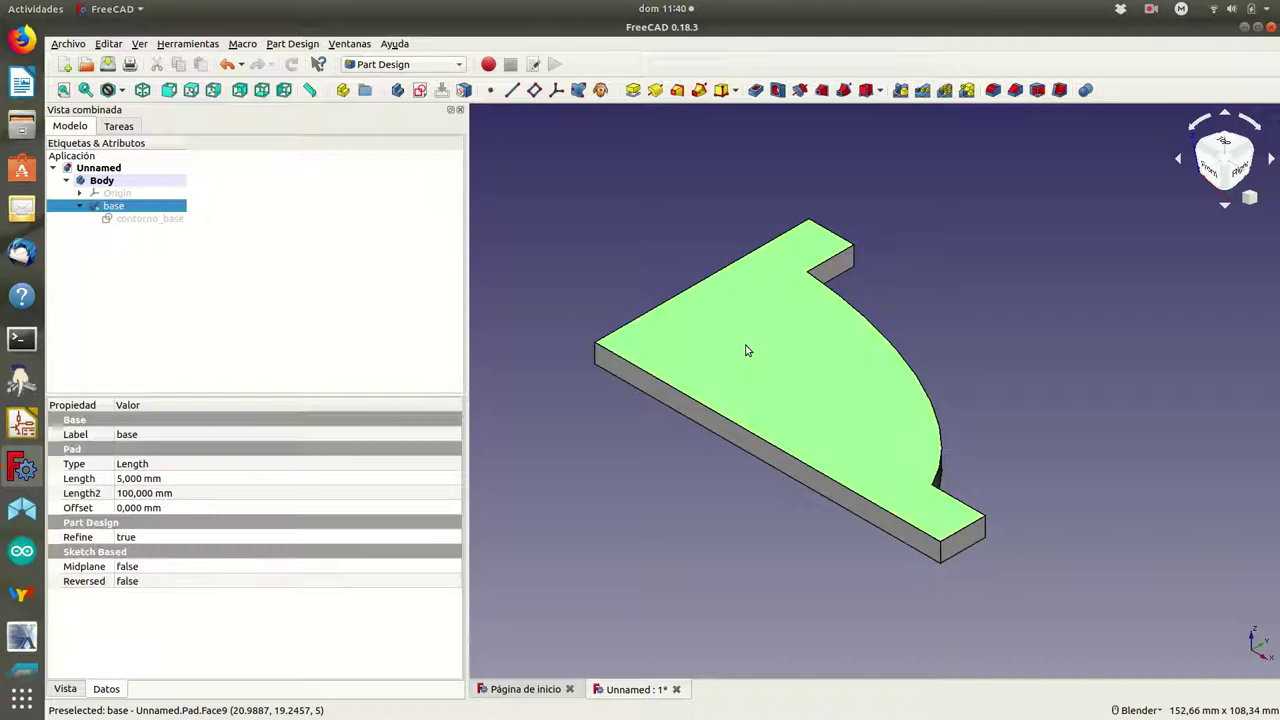
# Create Sketch001 on the selected top face from the Tareas panel.
pyautogui.click(127, 130)
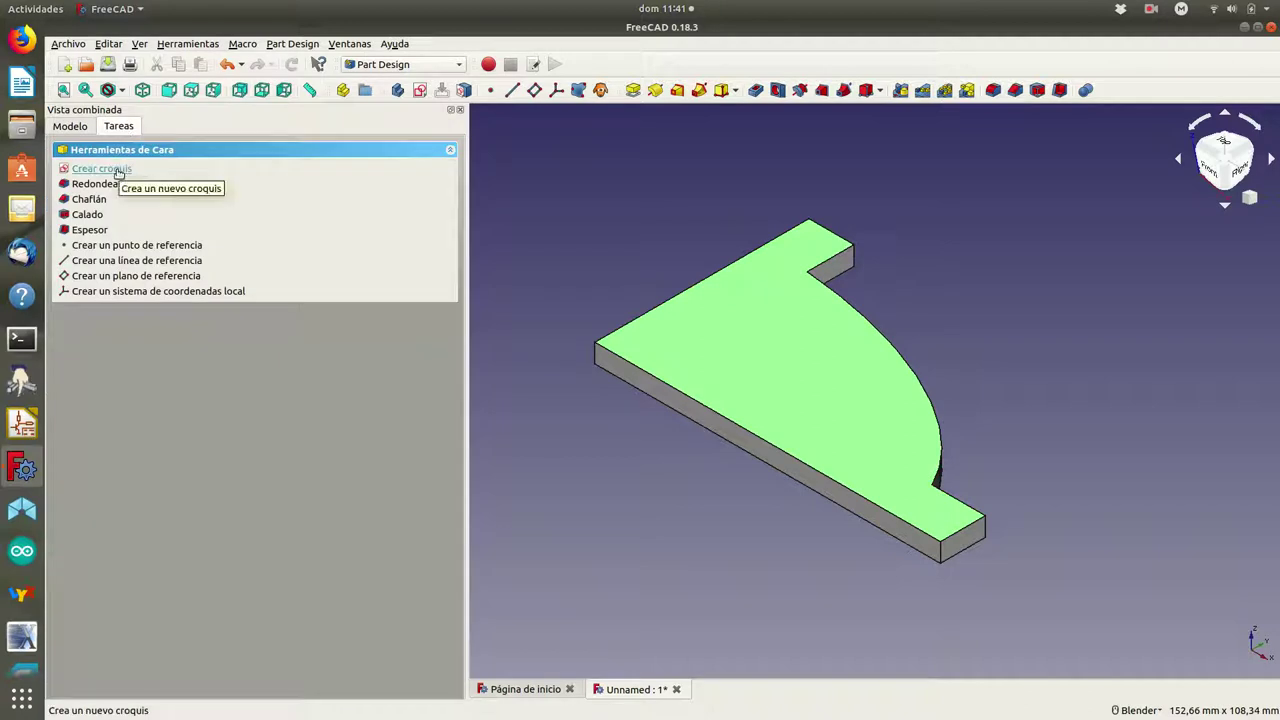
pyautogui.click(118, 172)
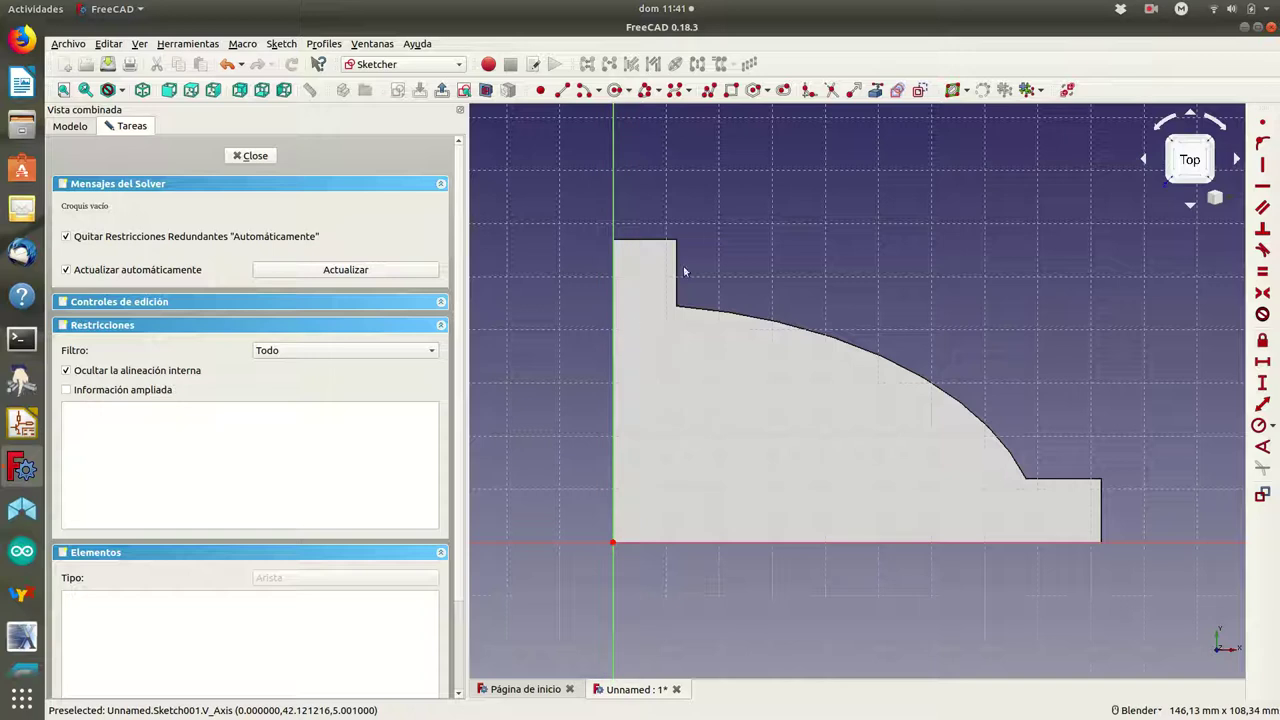
# Switch to wireframe and draw an origin-centred elliptical arc, major radius about 81.2, from vertical to horizontal axis.
pyautogui.click(110, 90)
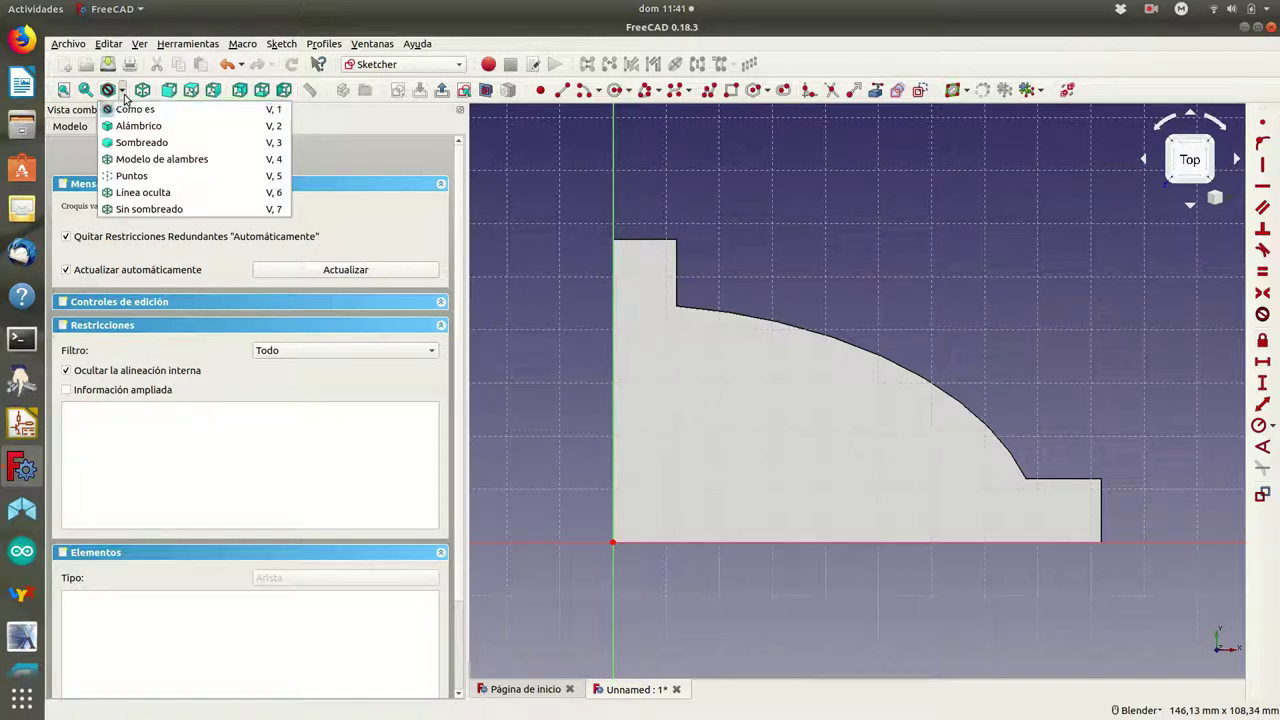
pyautogui.click(138, 162)
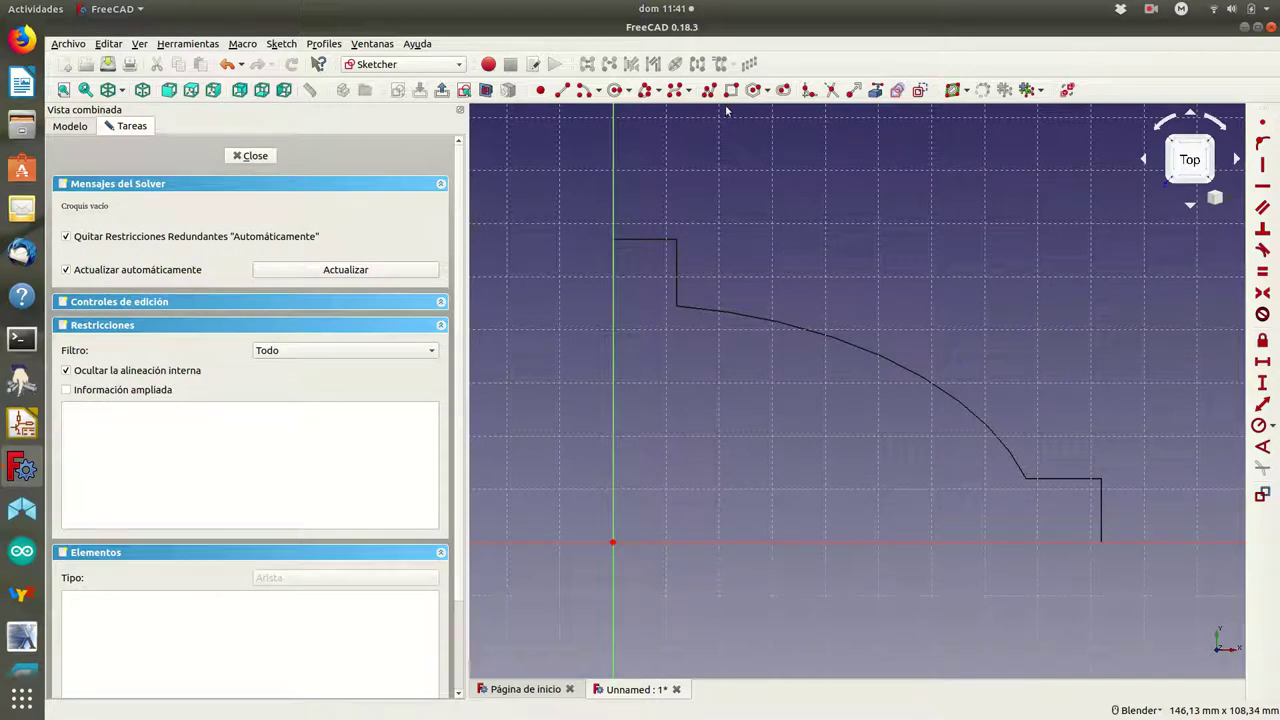
pyautogui.click(646, 92)
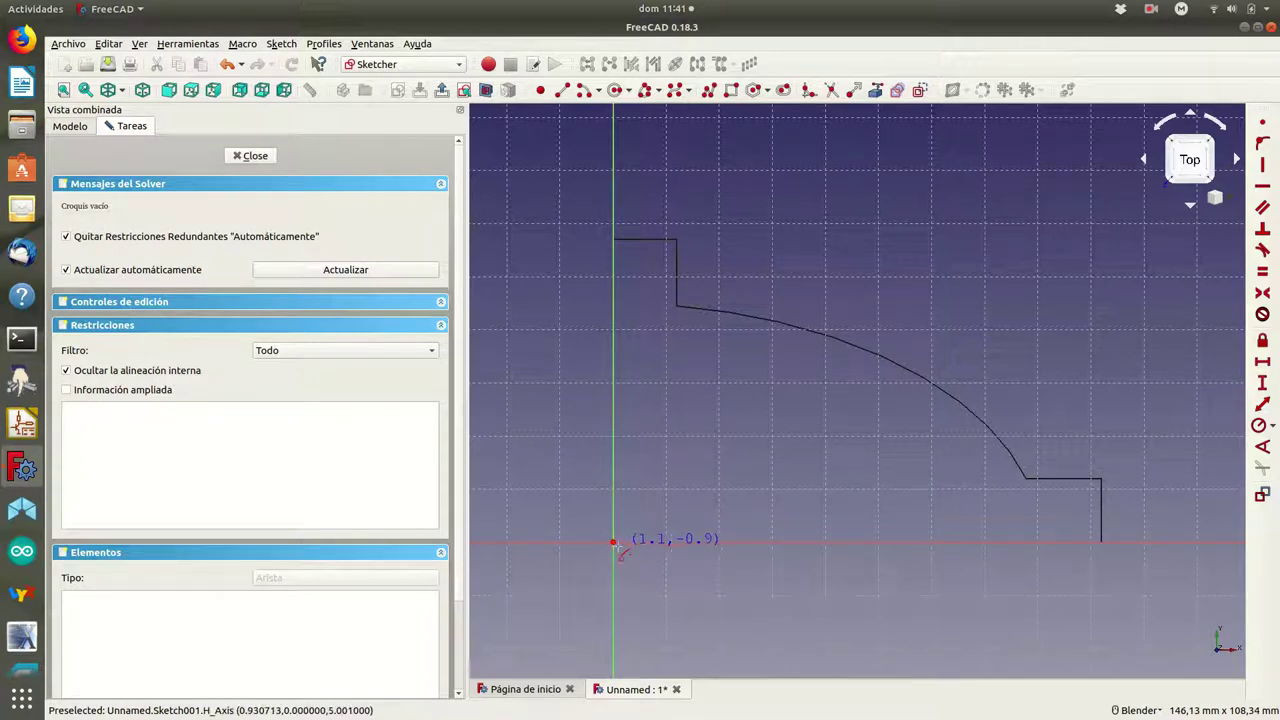
pyautogui.click(614, 543)
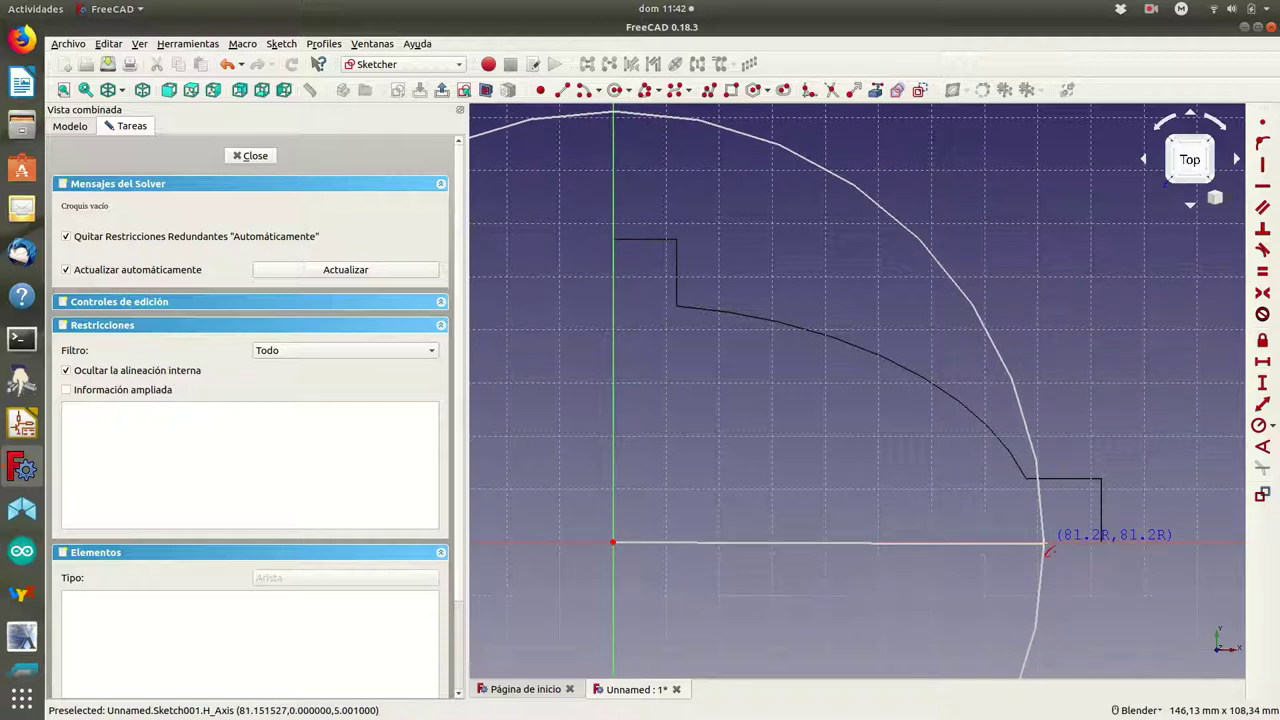
pyautogui.click(1045, 546)
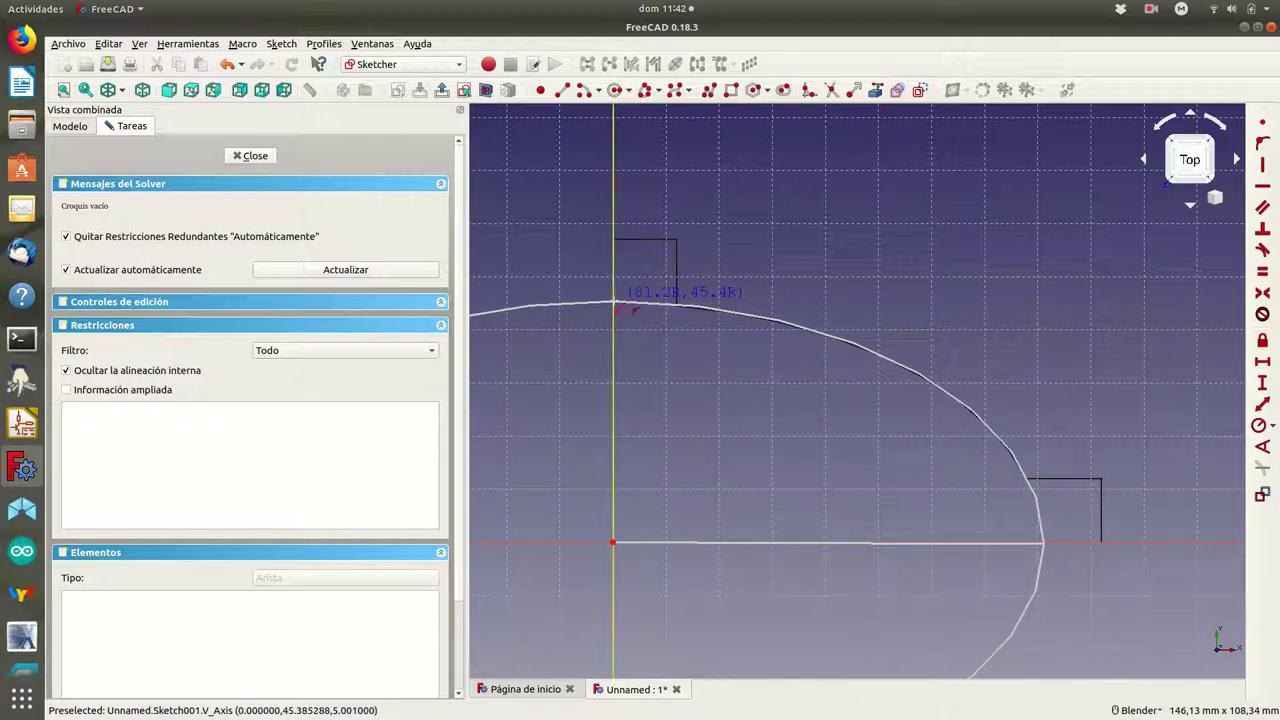
pyautogui.click(613, 303)
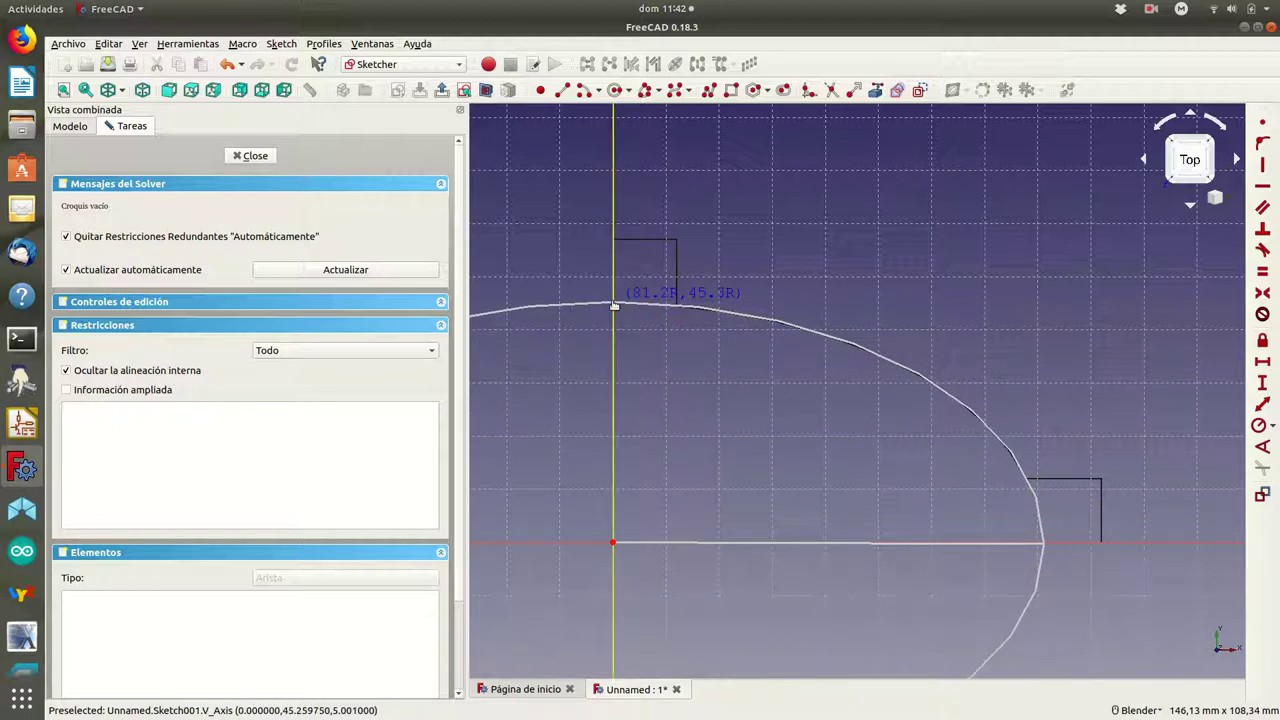
pyautogui.click(613, 303)
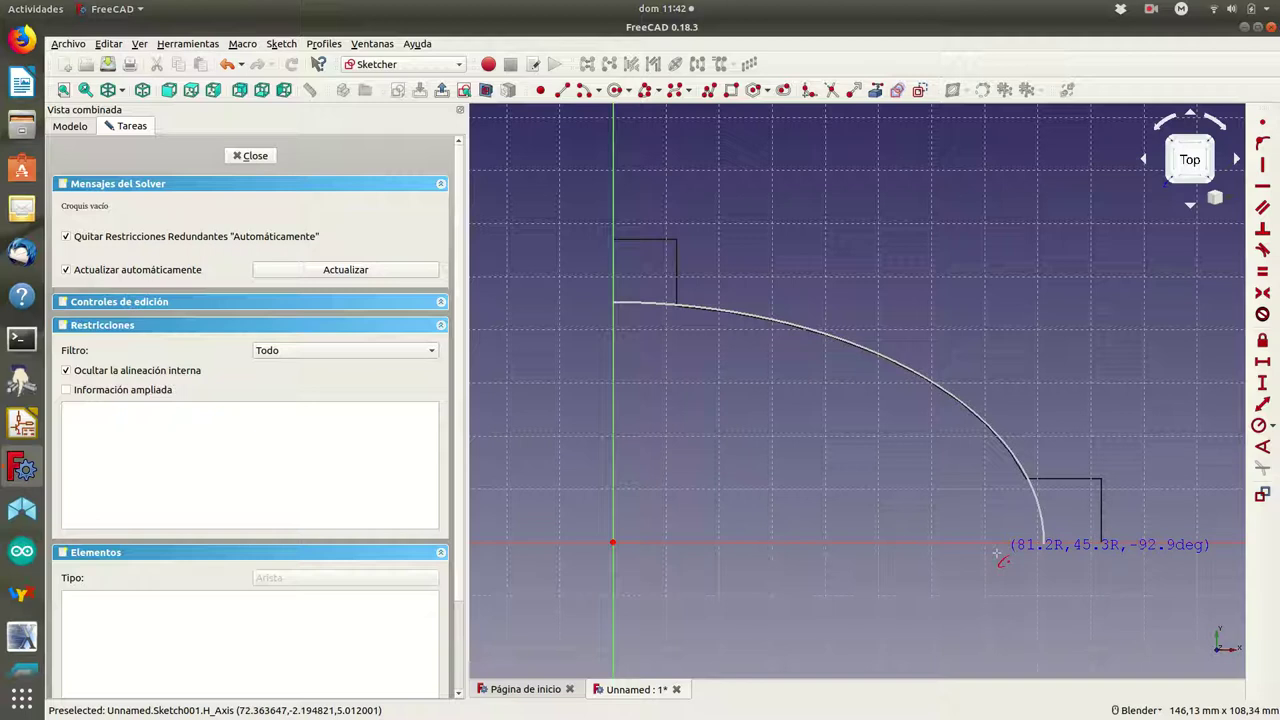
pyautogui.click(998, 557)
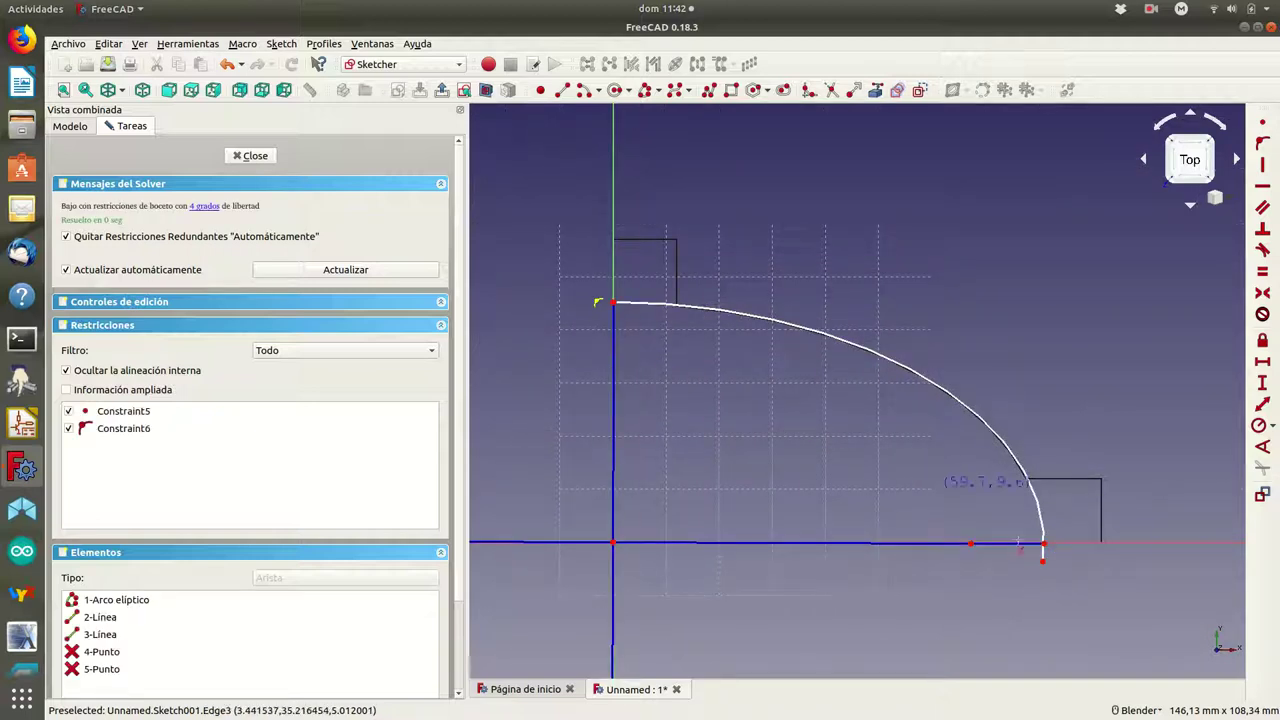
# Exit the arc tool and fix the arc's lower endpoint onto the horizontal axis.
pyautogui.rightClick(1044, 562)
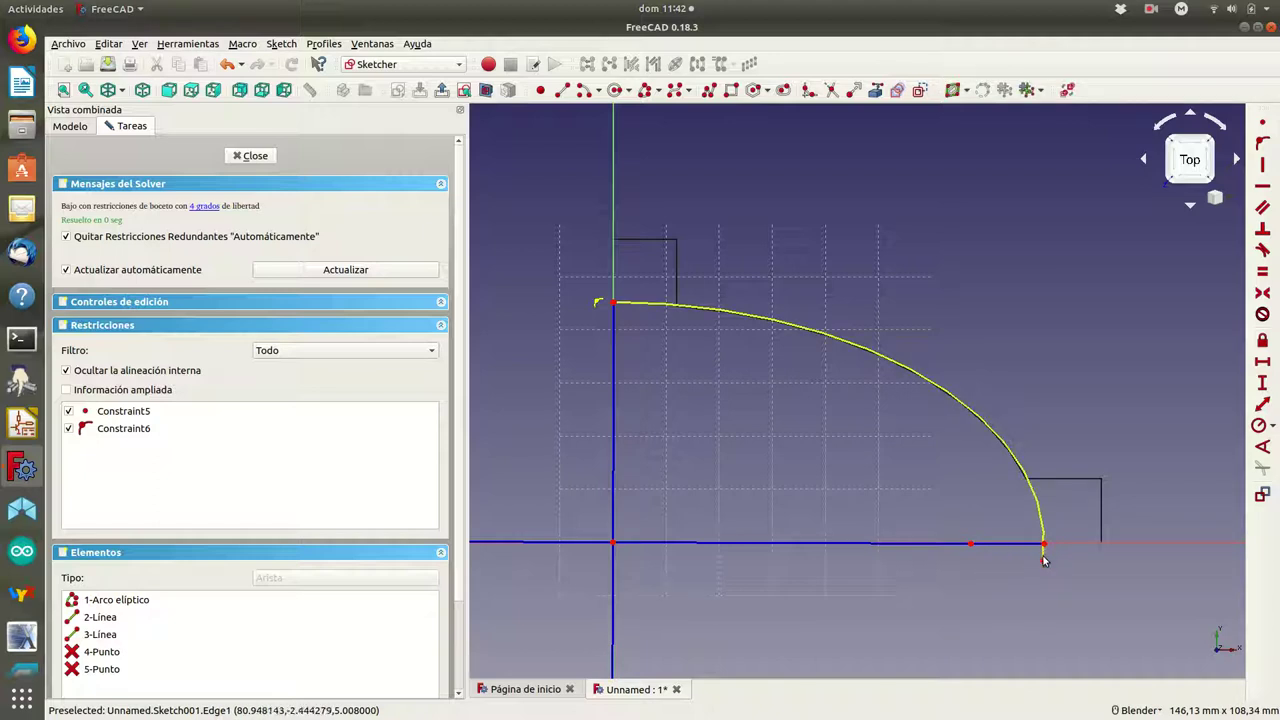
pyautogui.click(1044, 563)
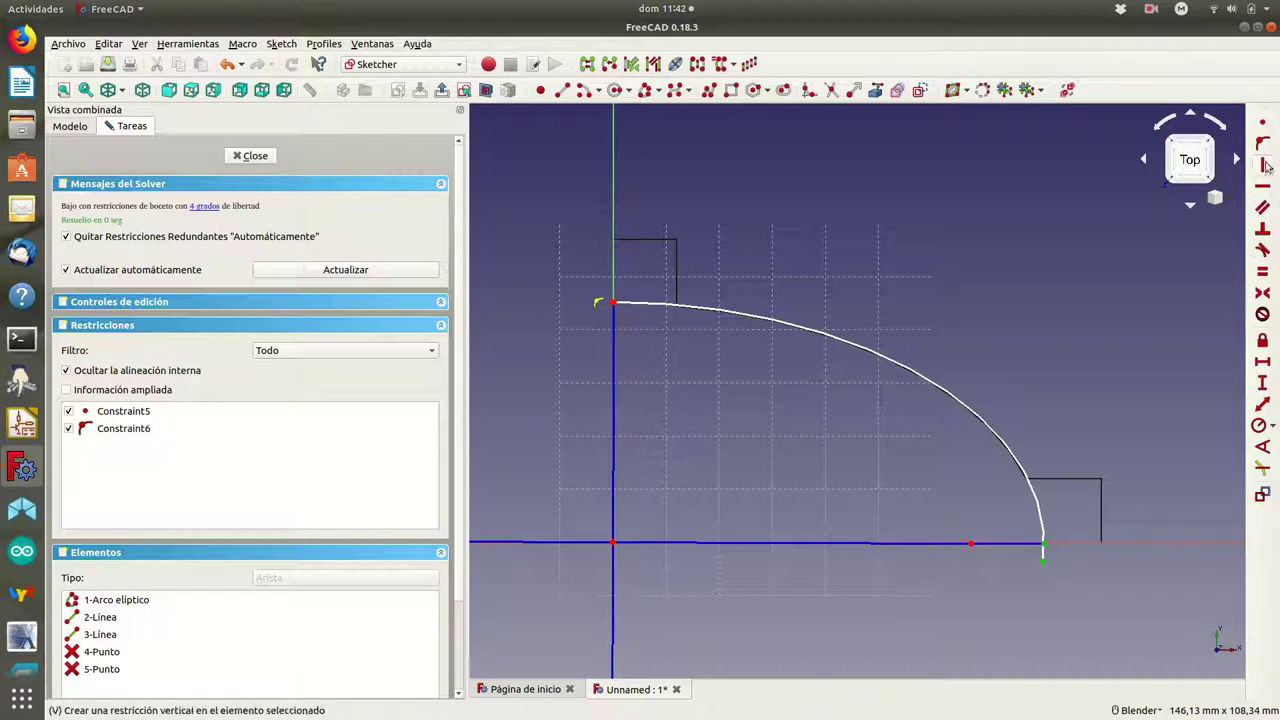
pyautogui.click(1262, 122)
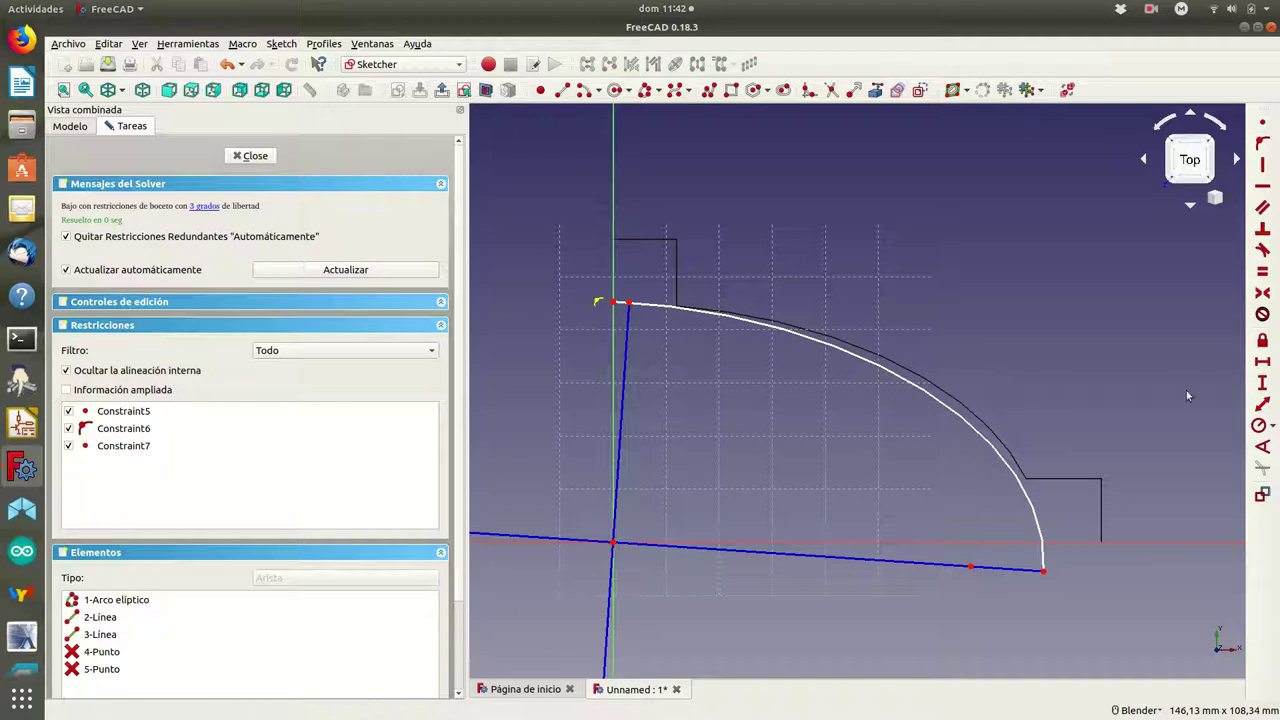
pyautogui.click(1042, 571)
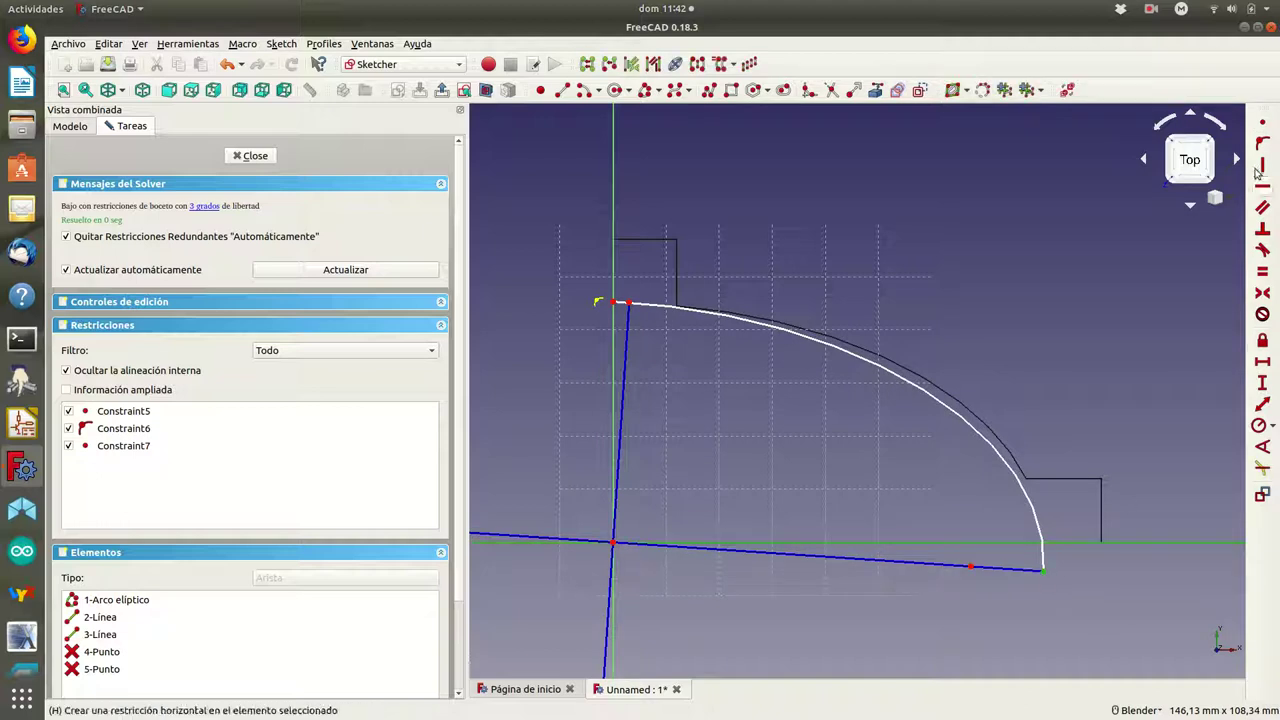
pyautogui.click(1262, 143)
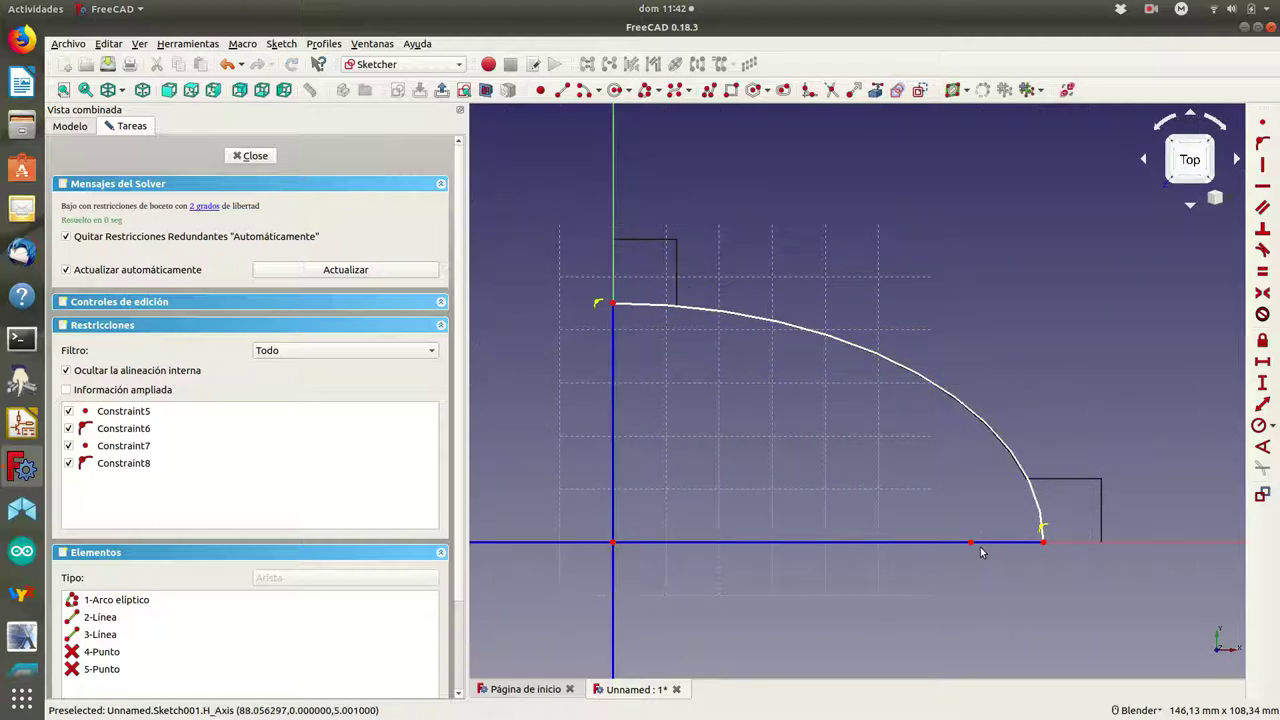
pyautogui.scroll(-3, 720, 594)
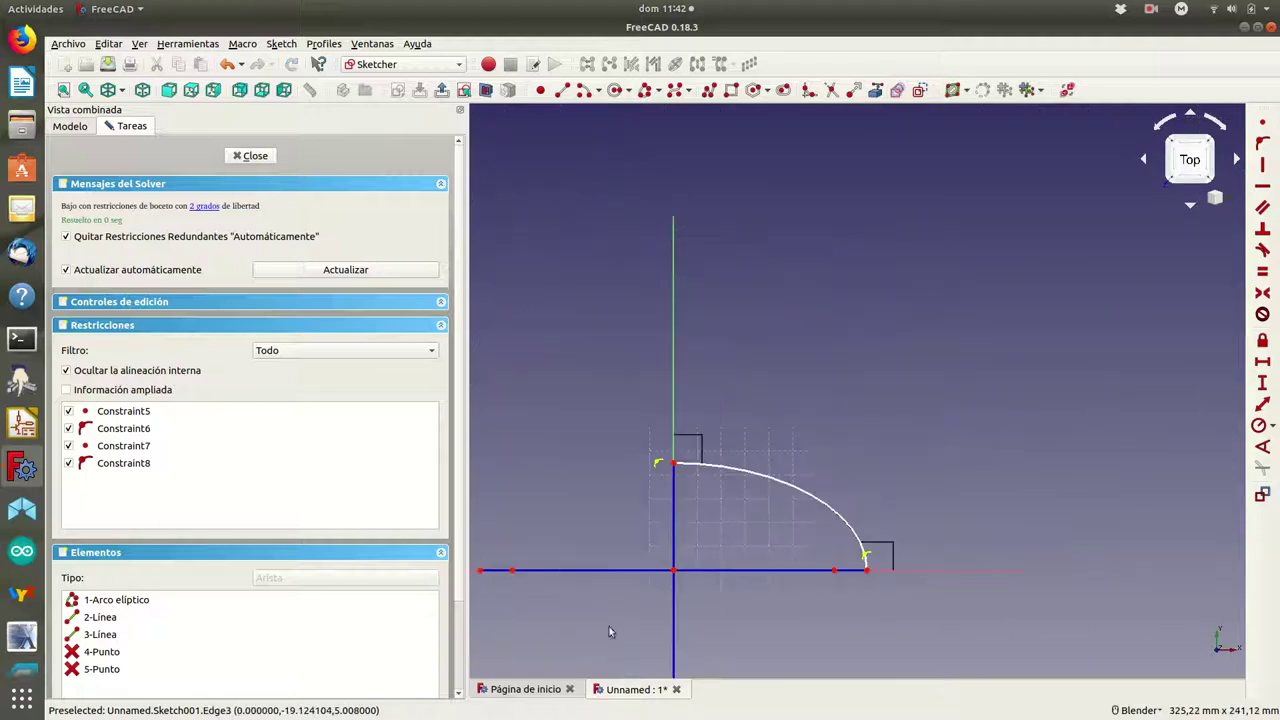
pyautogui.moveTo(510, 573)
pyautogui.mouseDown()
pyautogui.moveTo(524, 574)
pyautogui.moveTo(513, 574)
pyautogui.mouseUp()
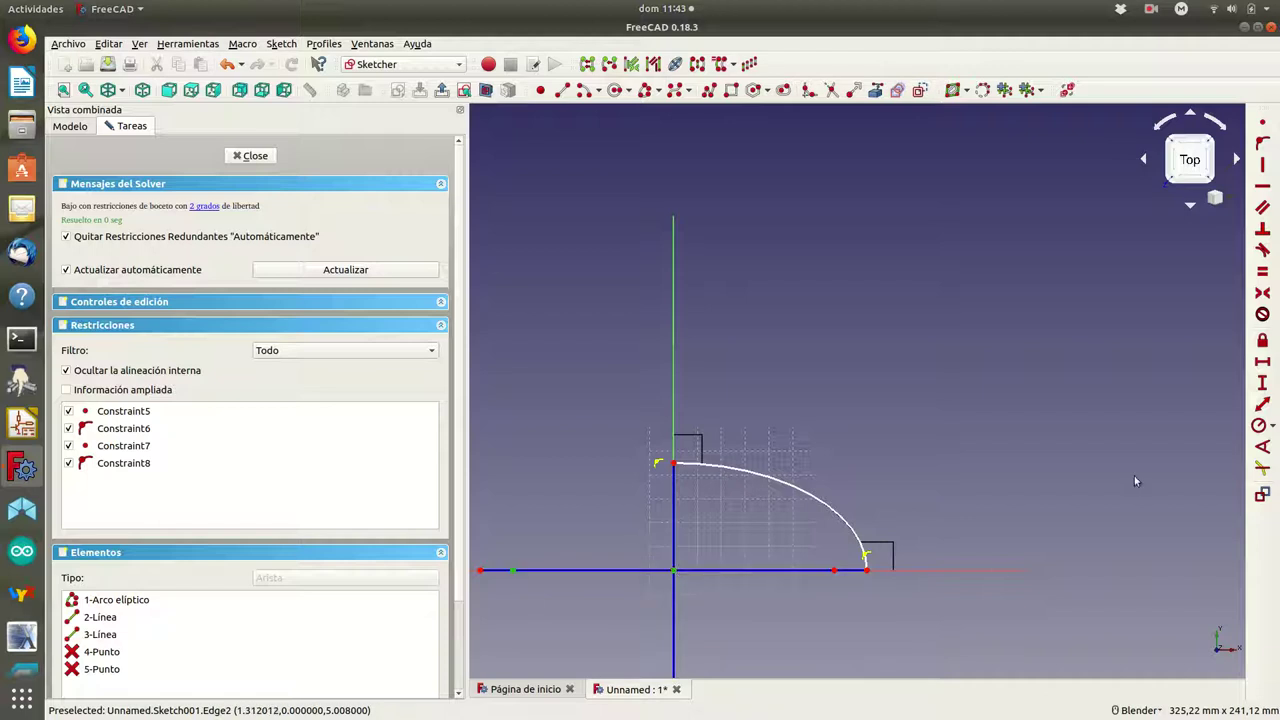
# Dimension the elliptical arc 67 mm wide and 45 mm tall, checking remaining freedom by dragging points.
pyautogui.click(1262, 364)
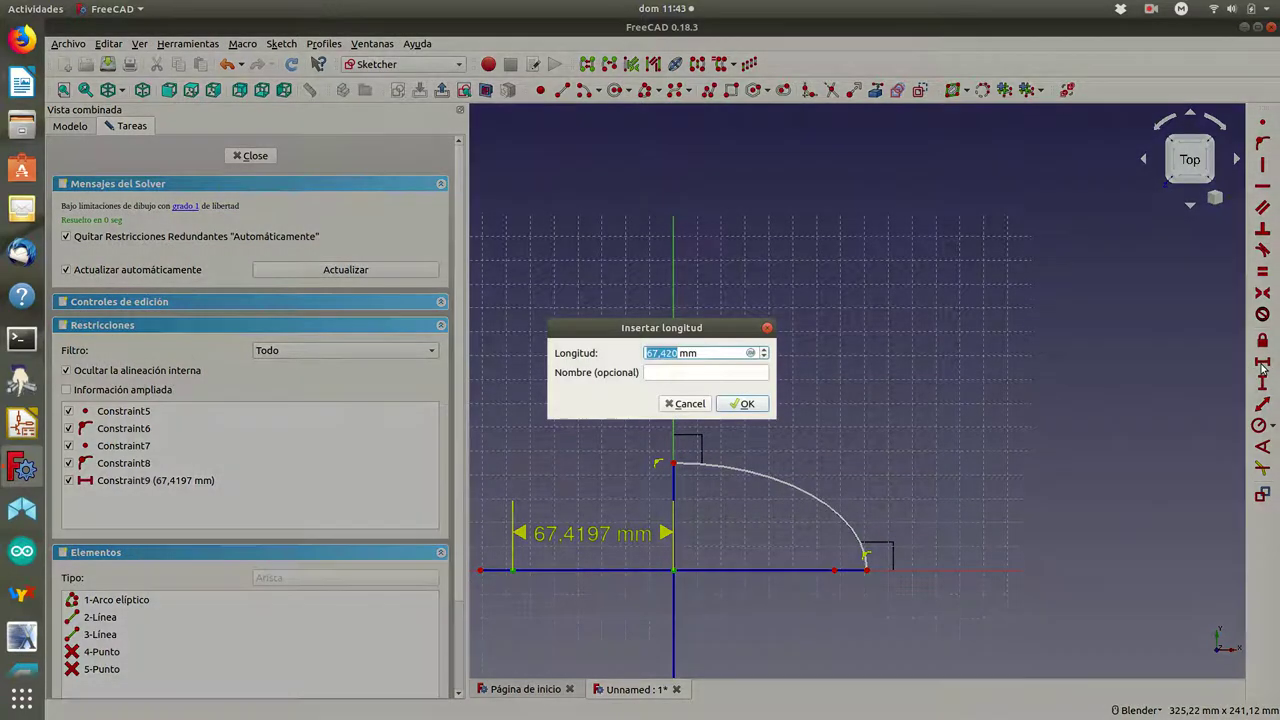
pyautogui.write('6')
pyautogui.click(752, 405)
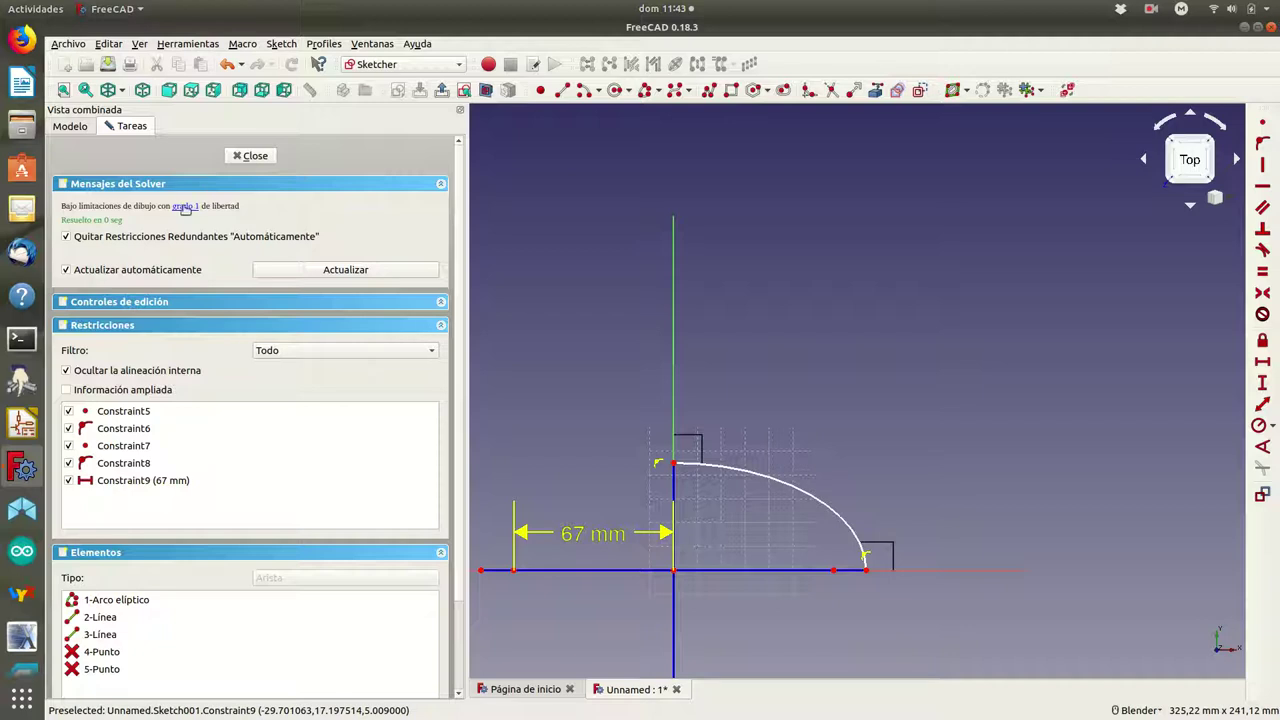
pyautogui.click(181, 208)
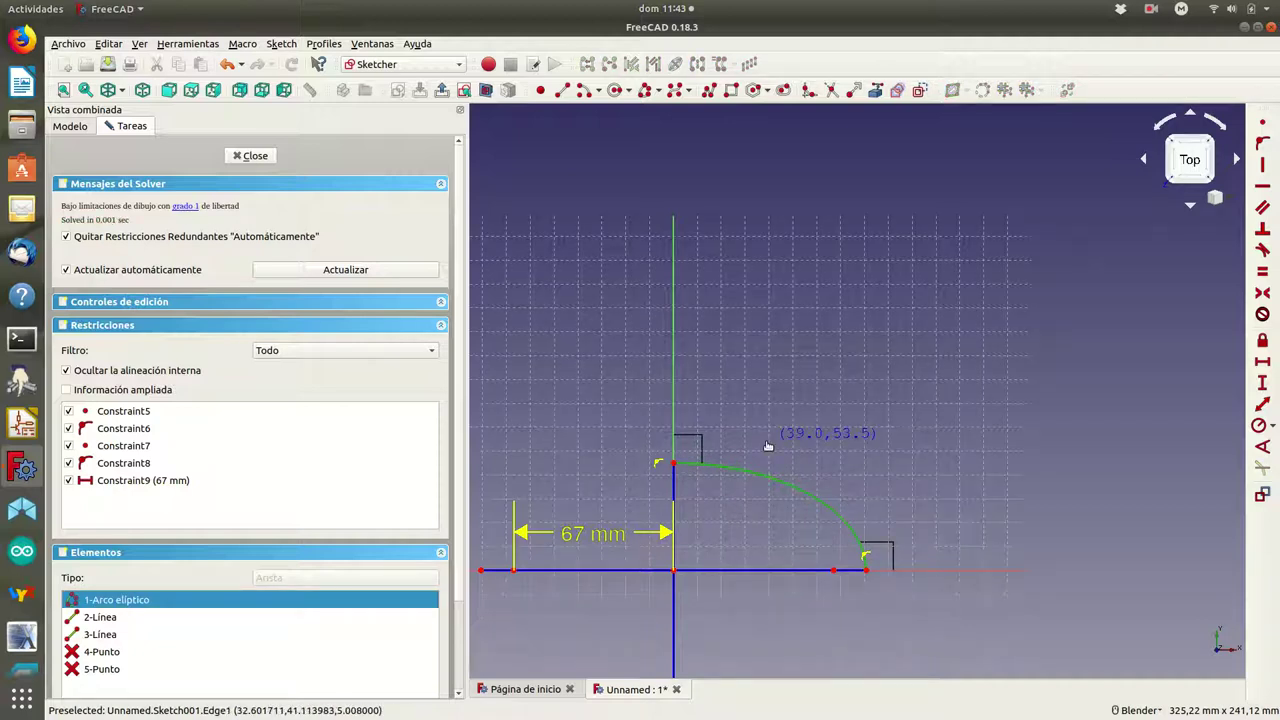
pyautogui.click(790, 432)
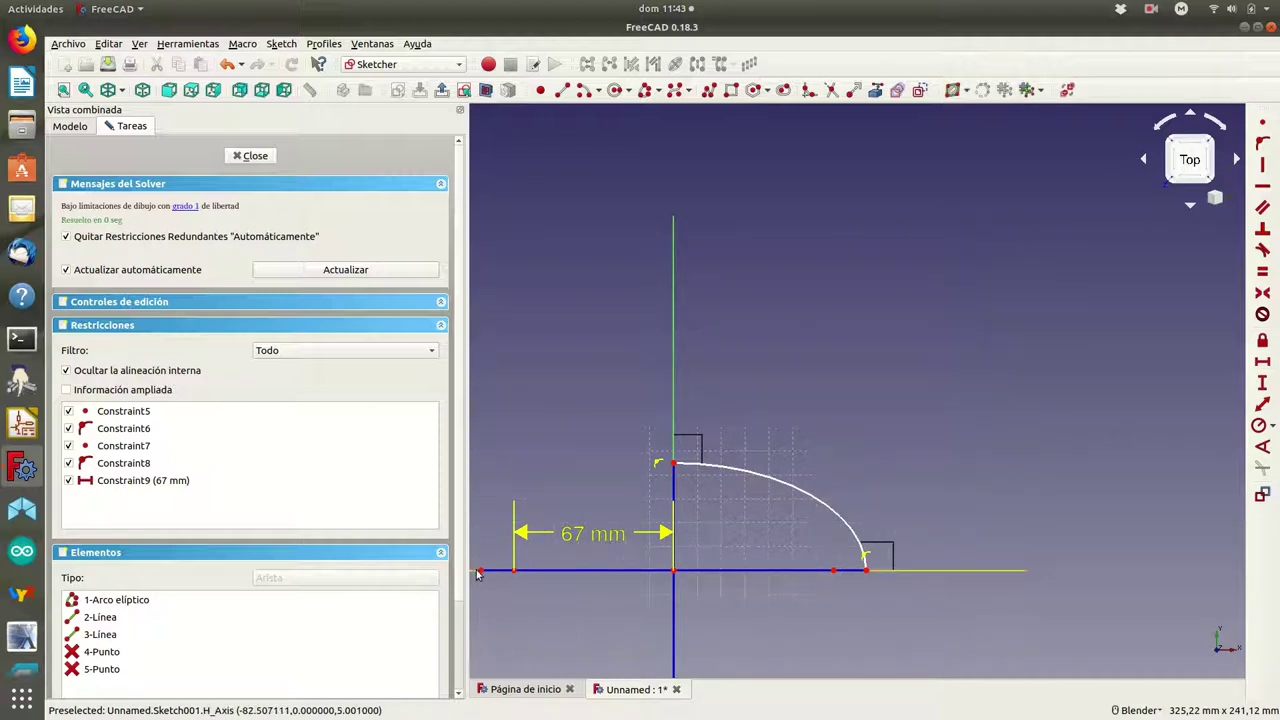
pyautogui.moveTo(479, 572)
pyautogui.mouseDown()
pyautogui.moveTo(494, 588)
pyautogui.moveTo(497, 521)
pyautogui.moveTo(465, 578)
pyautogui.moveTo(479, 583)
pyautogui.moveTo(492, 566)
pyautogui.mouseUp()
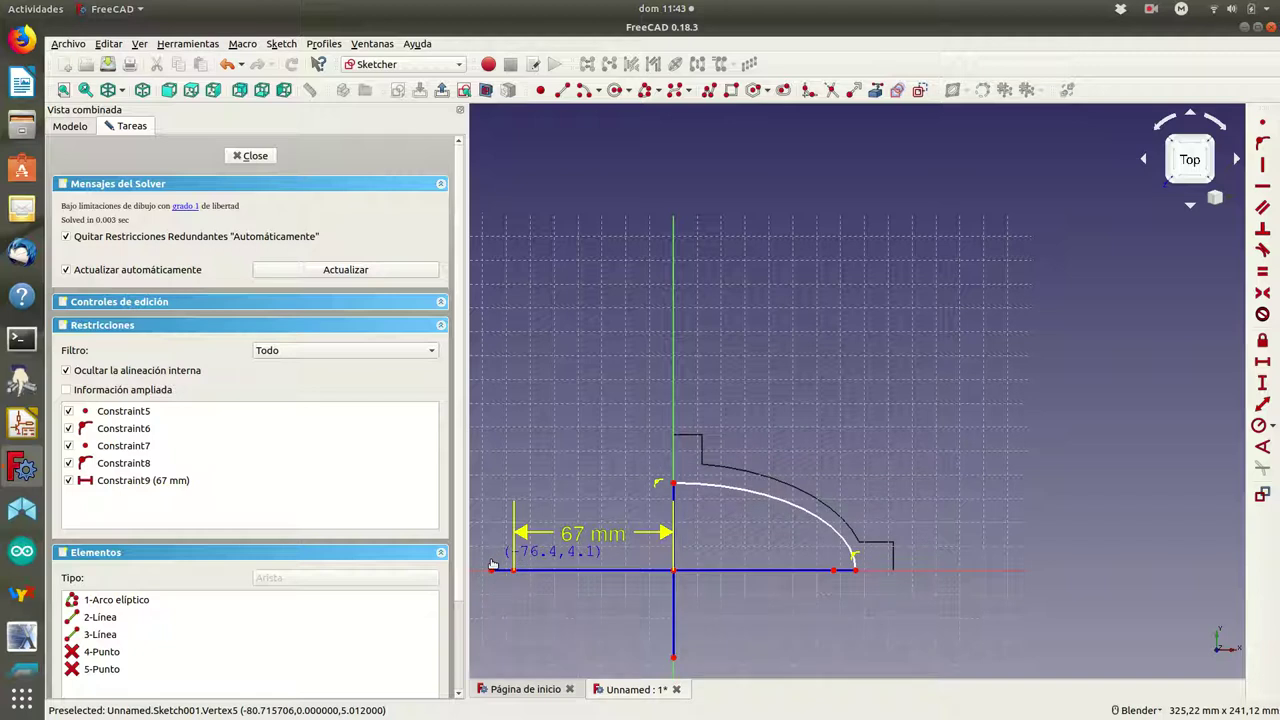
pyautogui.moveTo(492, 566); pyautogui.dragTo(492, 569)
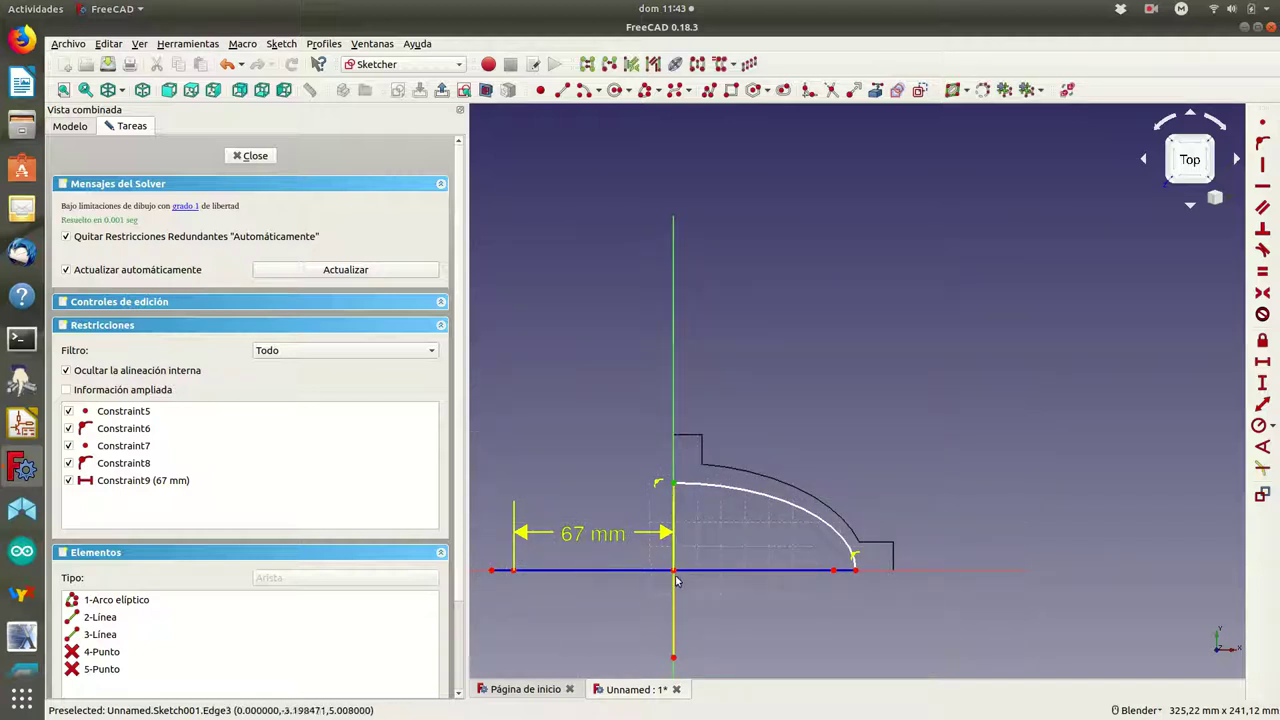
pyautogui.click(1264, 383)
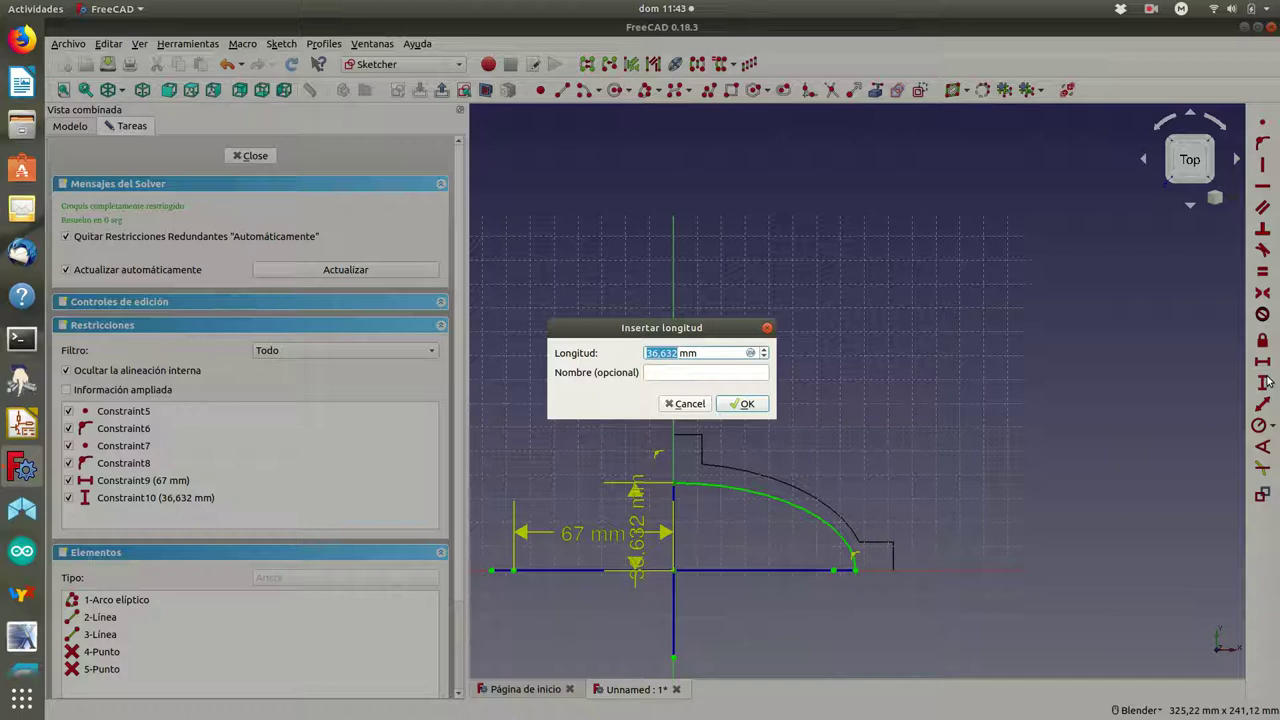
pyautogui.write('45')
pyautogui.click(735, 405)
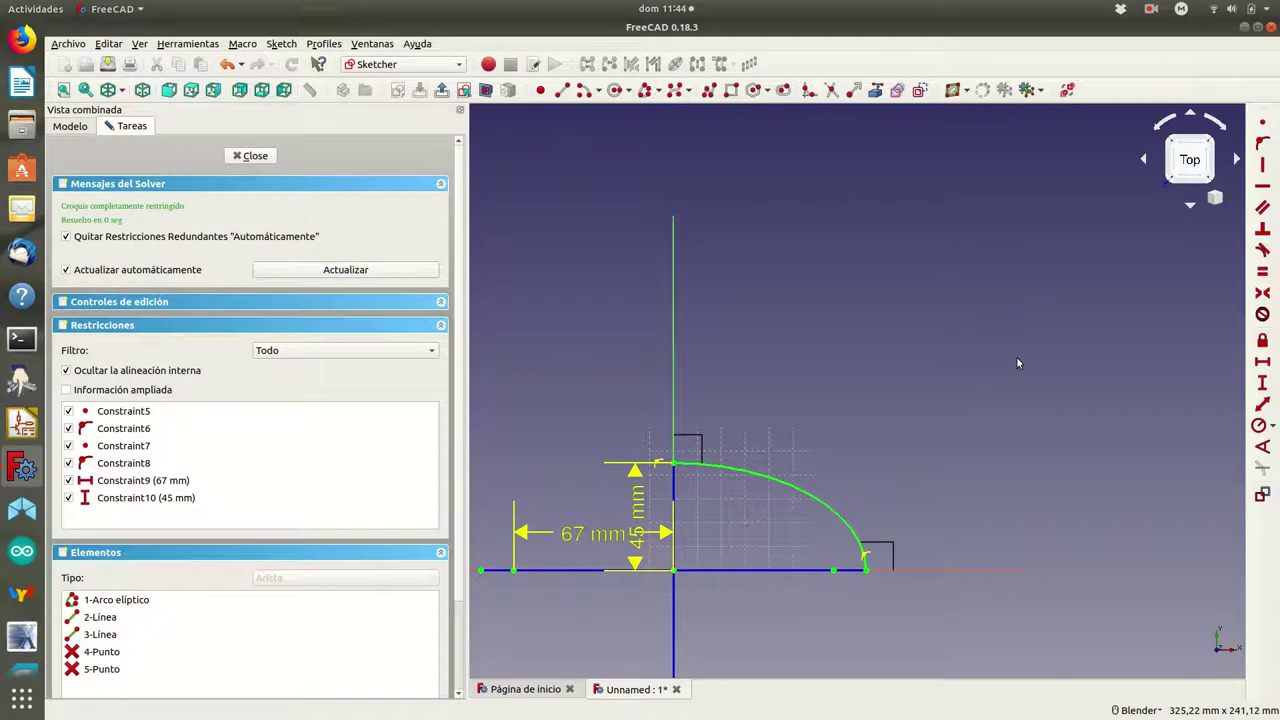
# Select the elliptical arc and choose Copiar from the Clone dropdown to duplicate it.
pyautogui.click(731, 471)
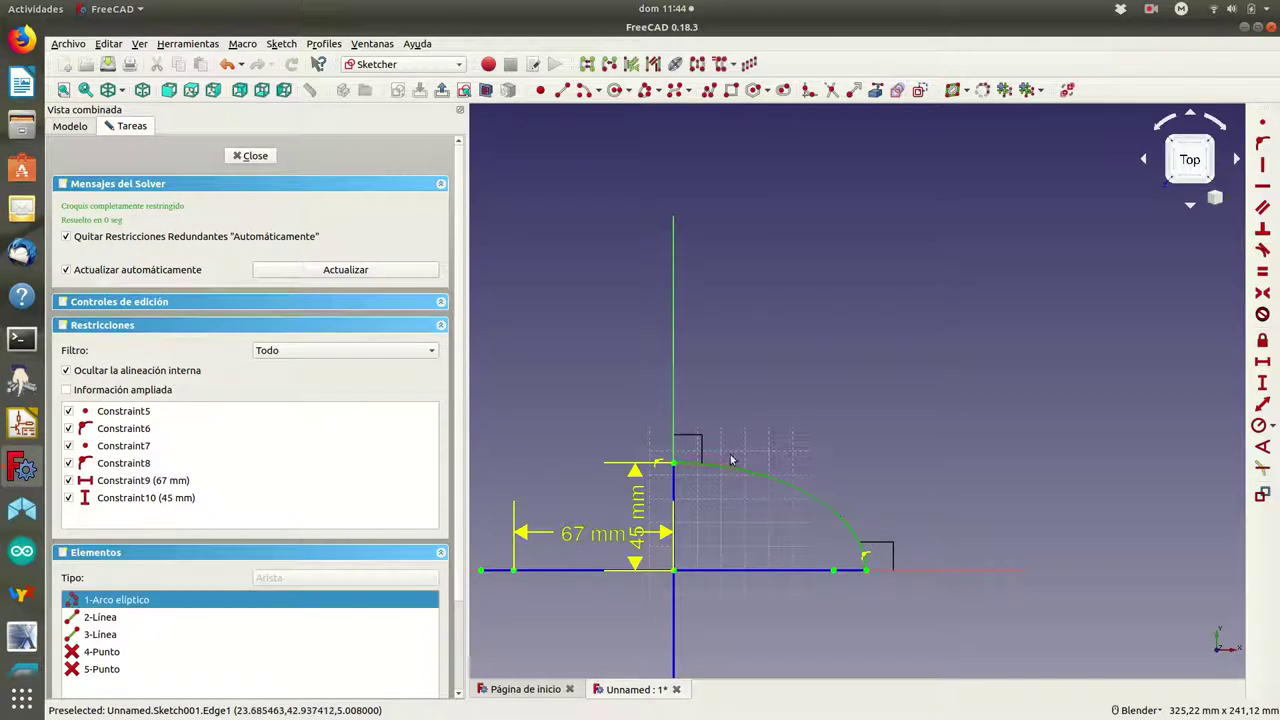
pyautogui.click(732, 66)
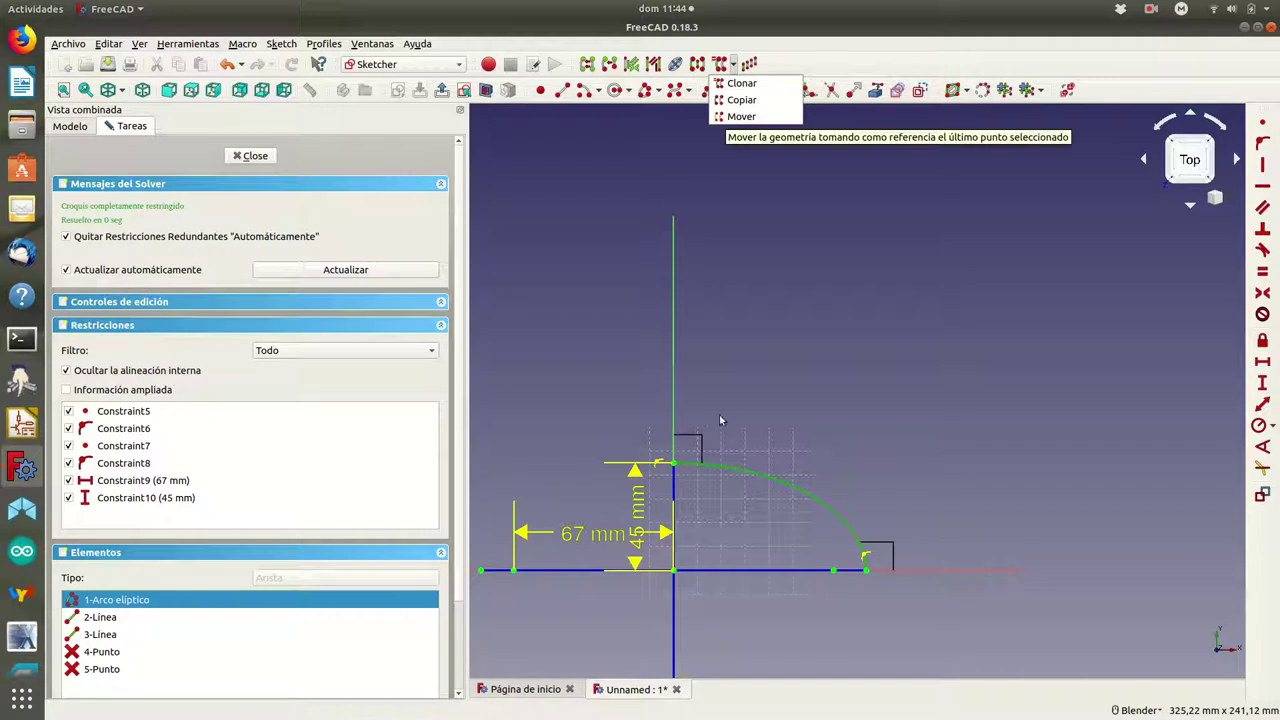
pyautogui.click(781, 416)
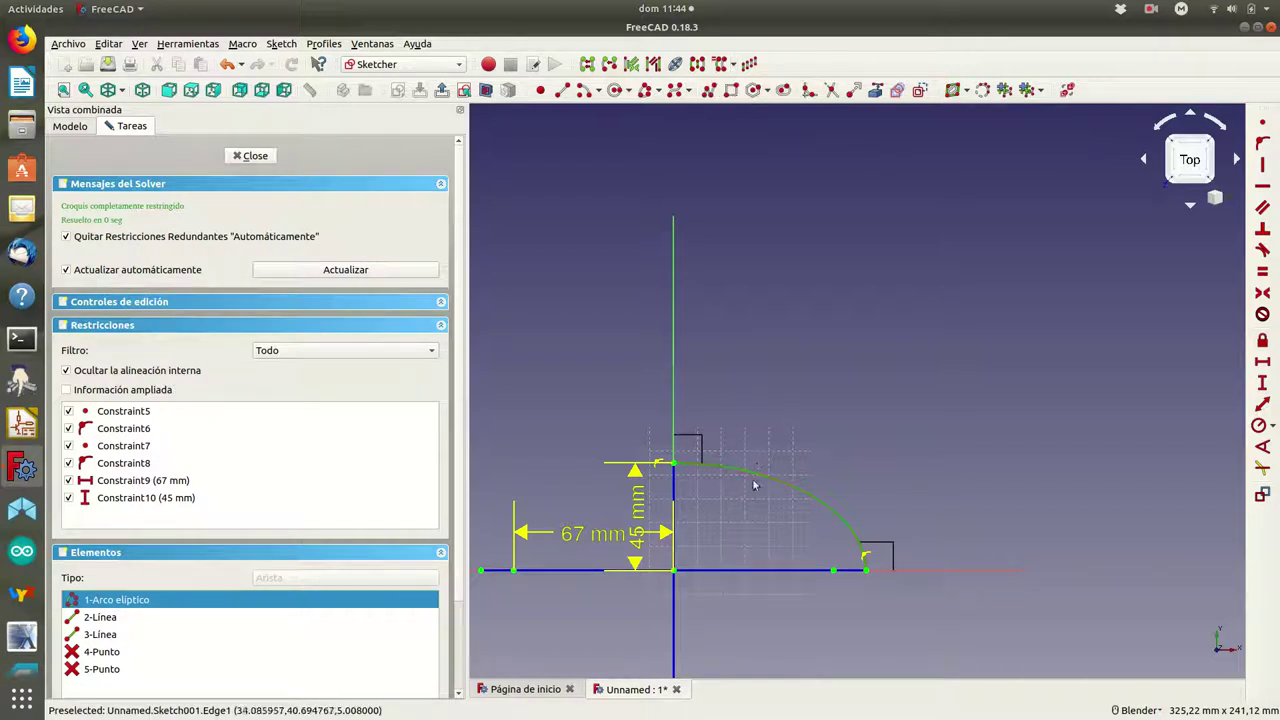
pyautogui.click(766, 462)
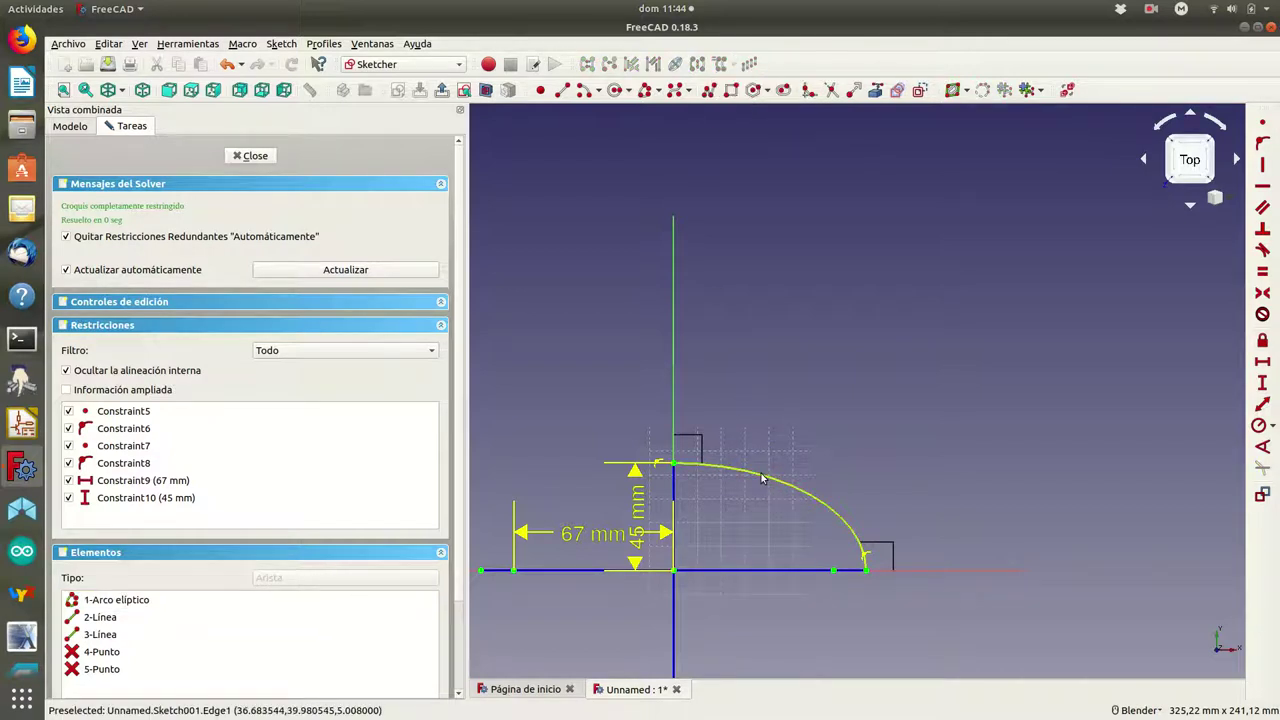
pyautogui.click(764, 474)
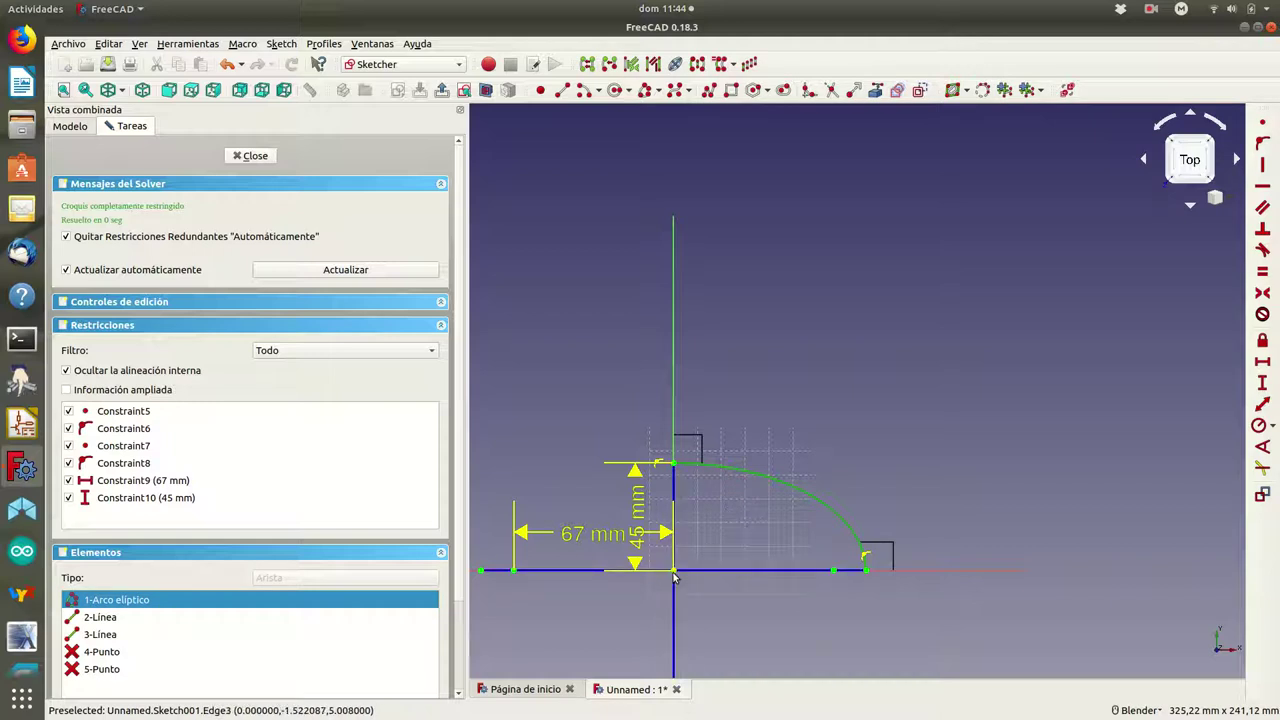
pyautogui.click(732, 65)
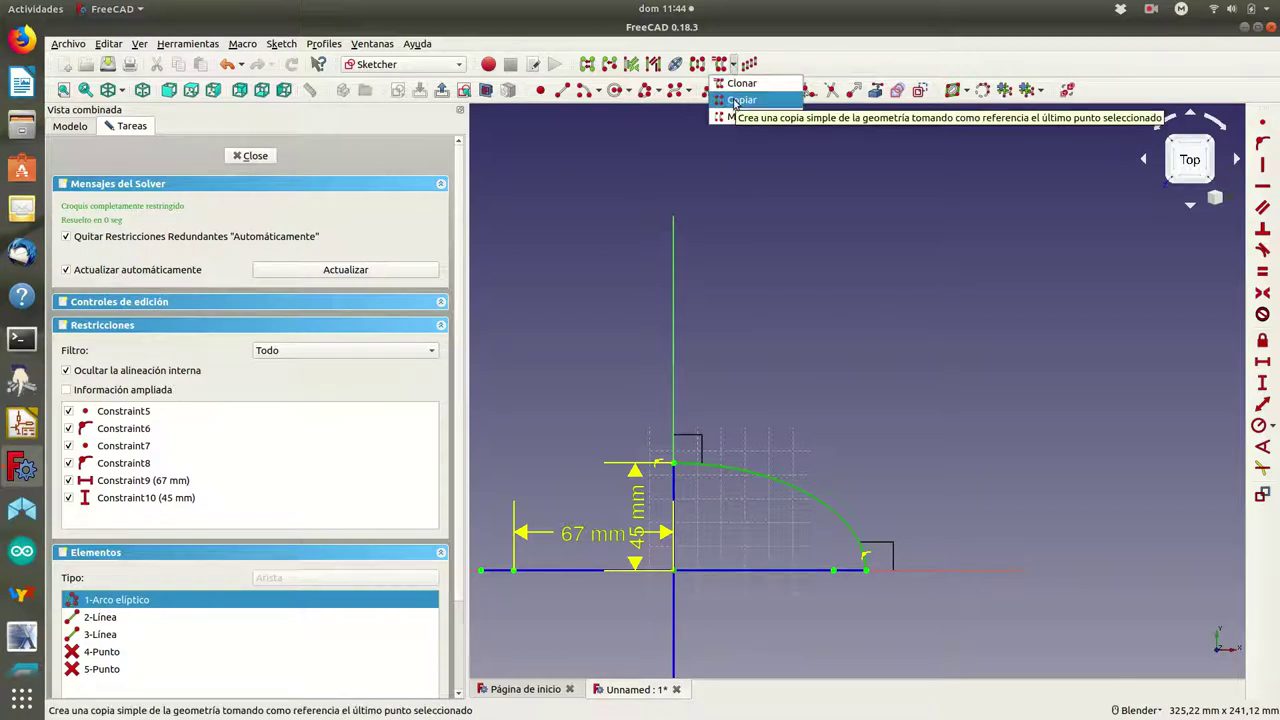
pyautogui.click(739, 100)
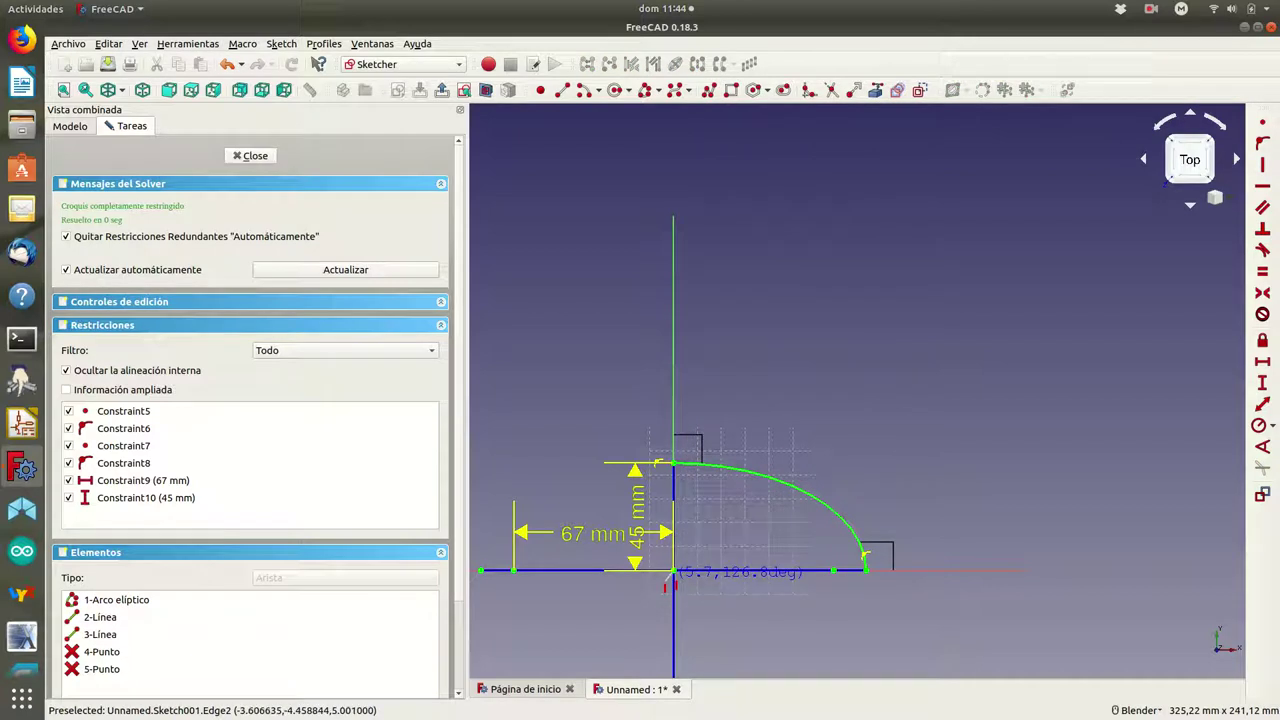
pyautogui.scroll(2, 670, 576)
pyautogui.scroll(2, 672, 575)
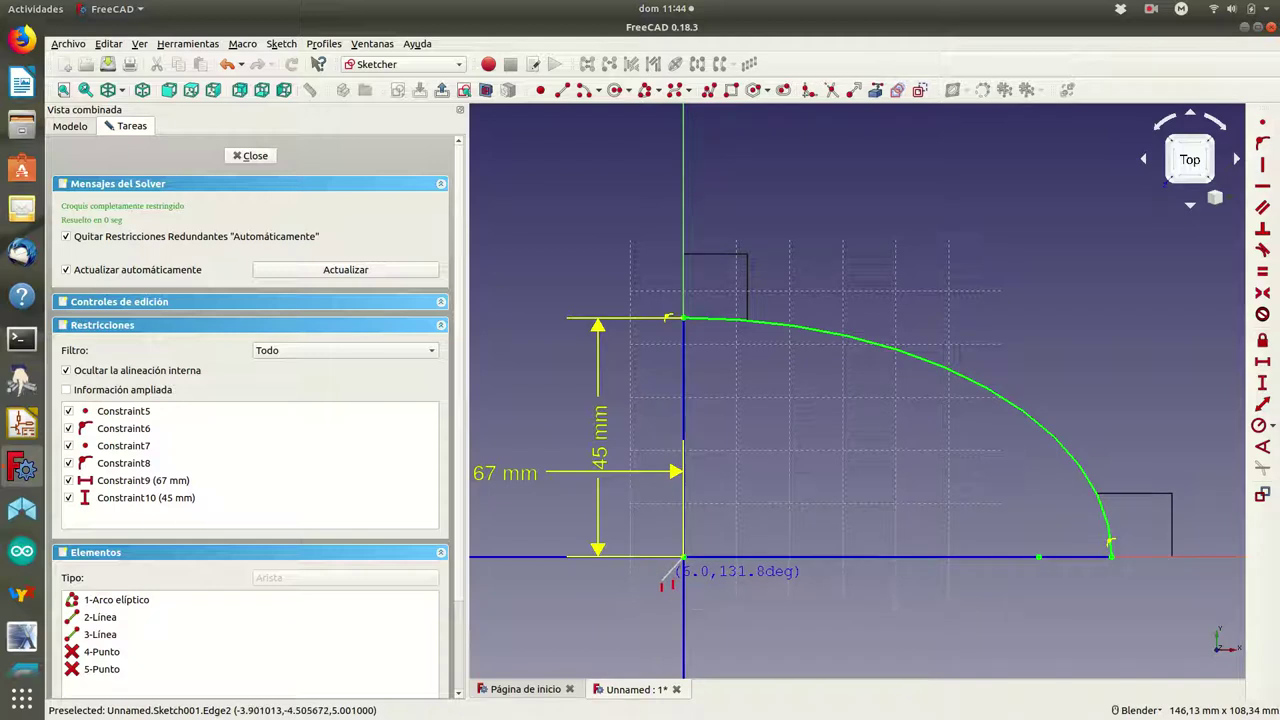
# Place the arc copy just inside the original and constrain the bottom line horizontal.
pyautogui.click(662, 580)
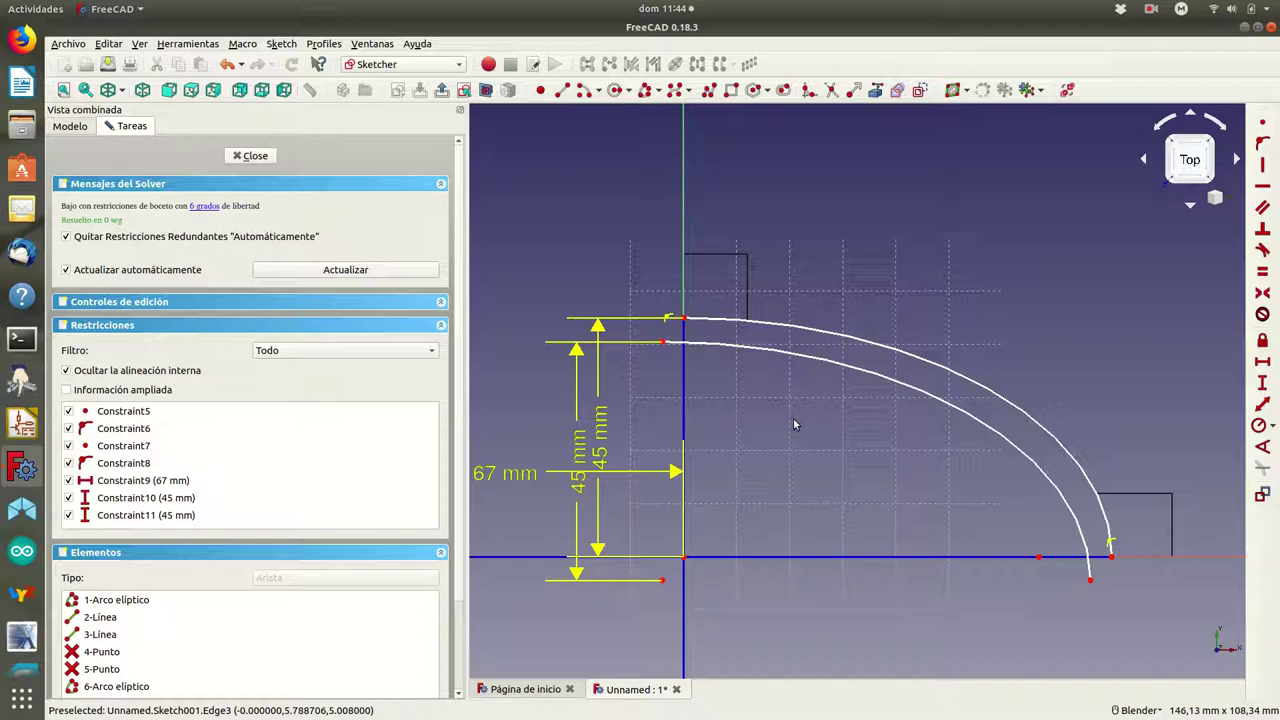
pyautogui.click(1092, 579)
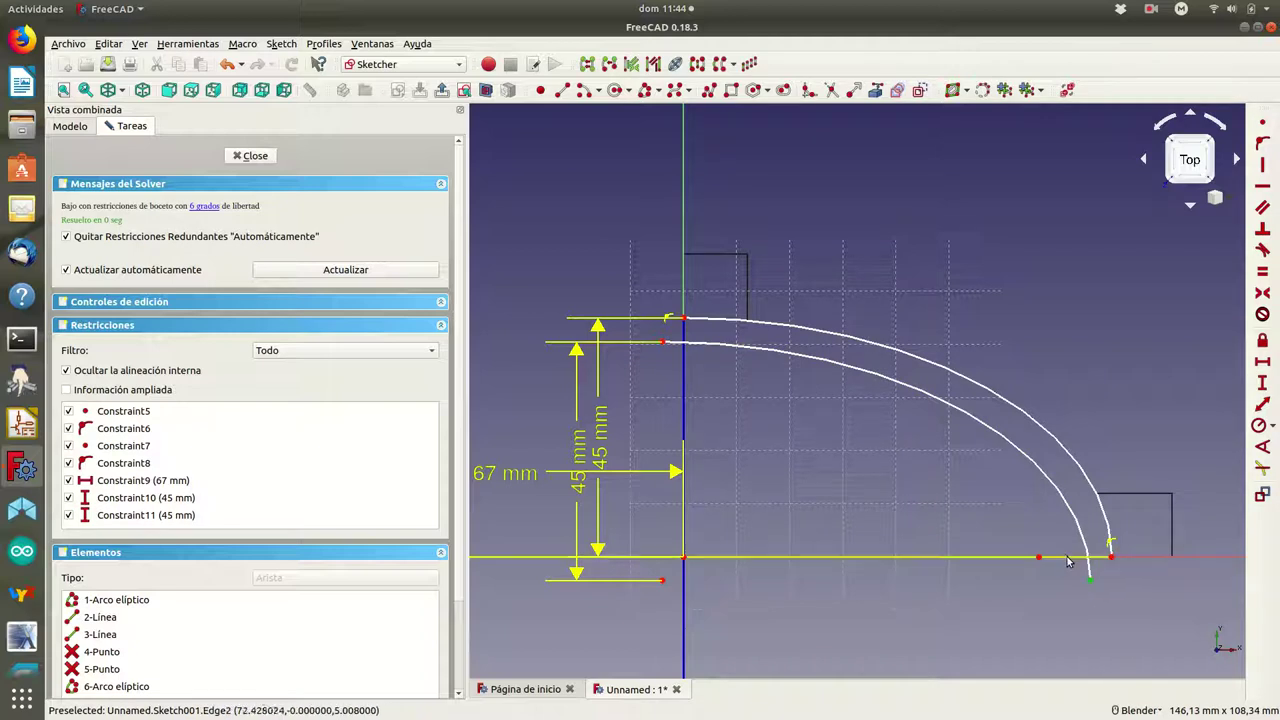
pyautogui.click(1067, 559)
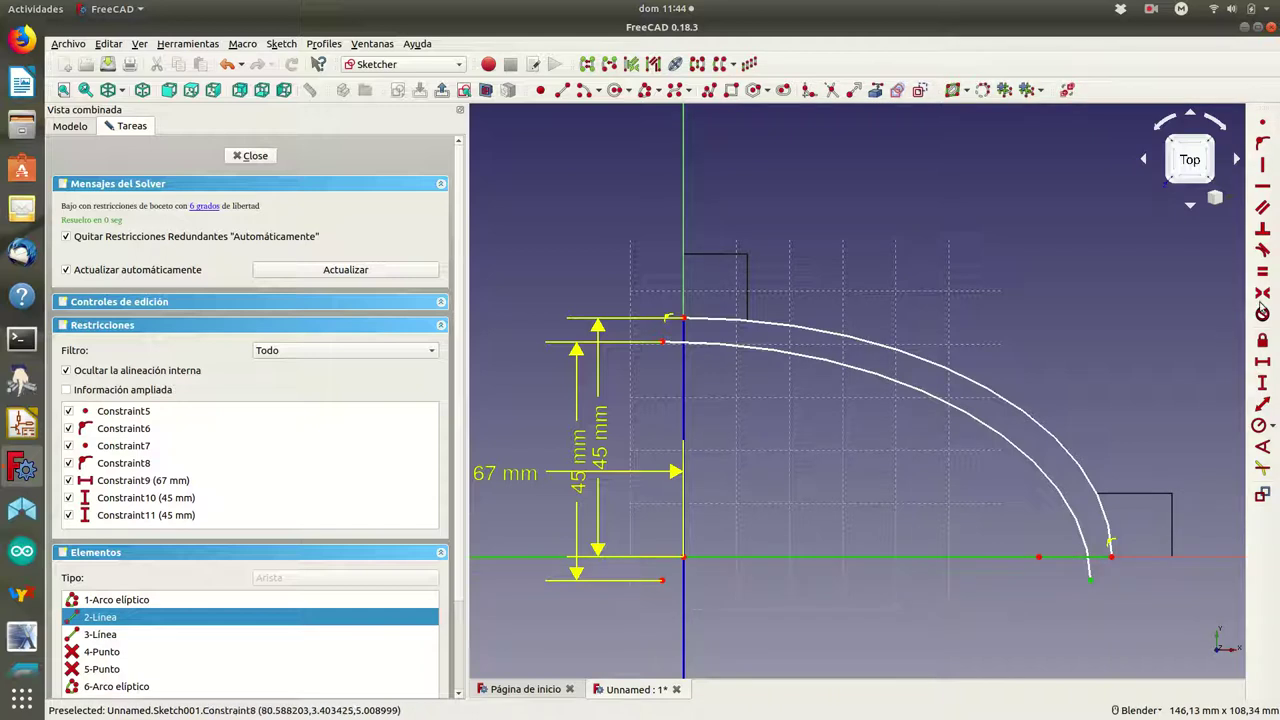
pyautogui.click(1261, 187)
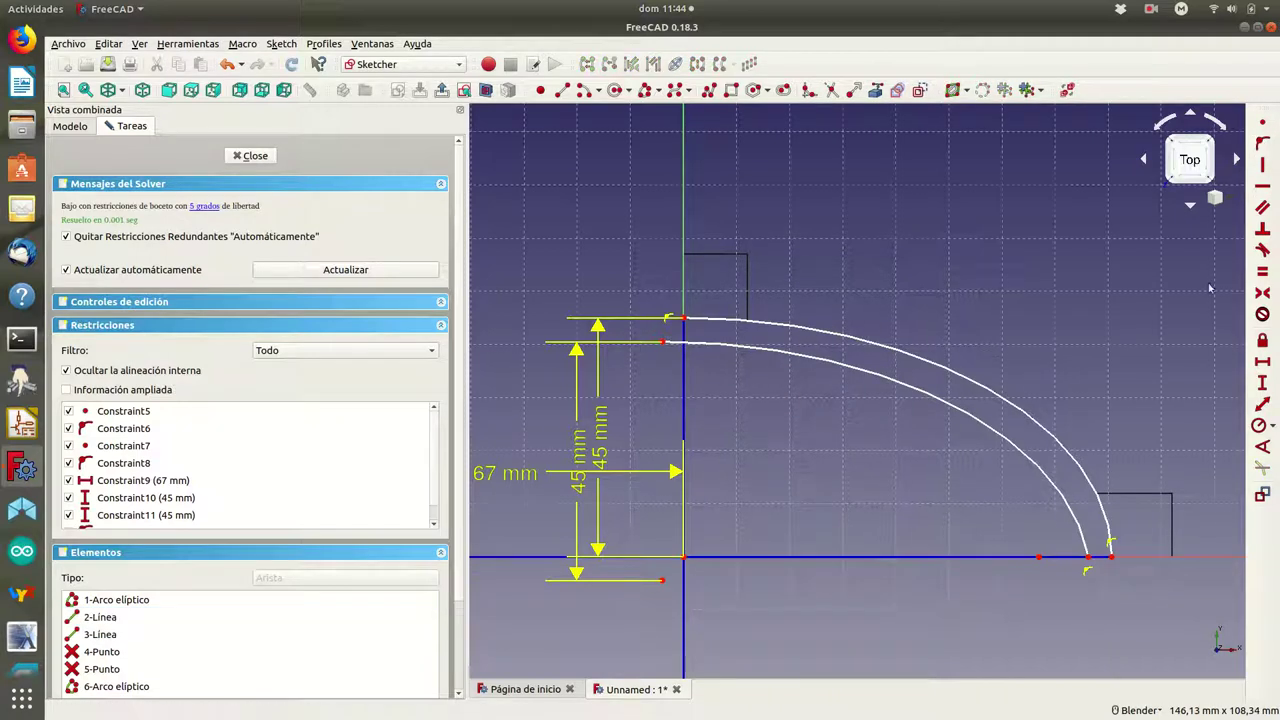
# Put the copied arc's upper end on the vertical axis, then select both lower arc ends.
pyautogui.click(662, 342)
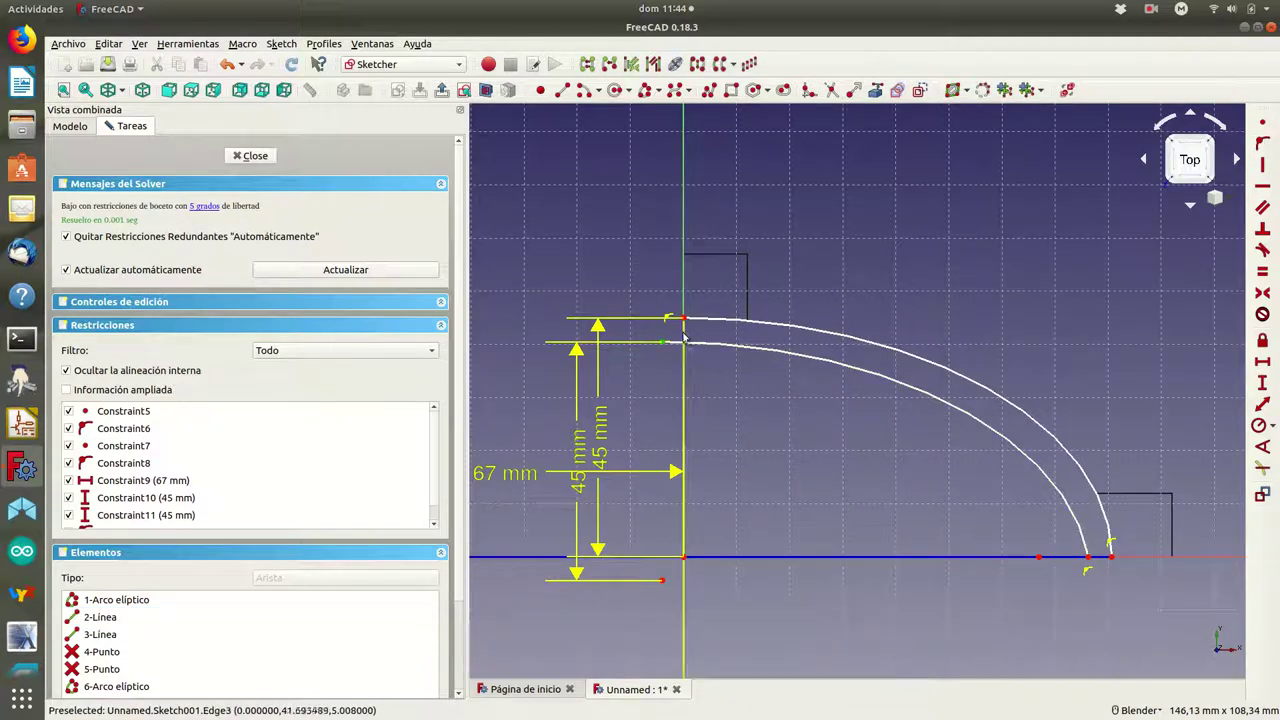
pyautogui.click(684, 283)
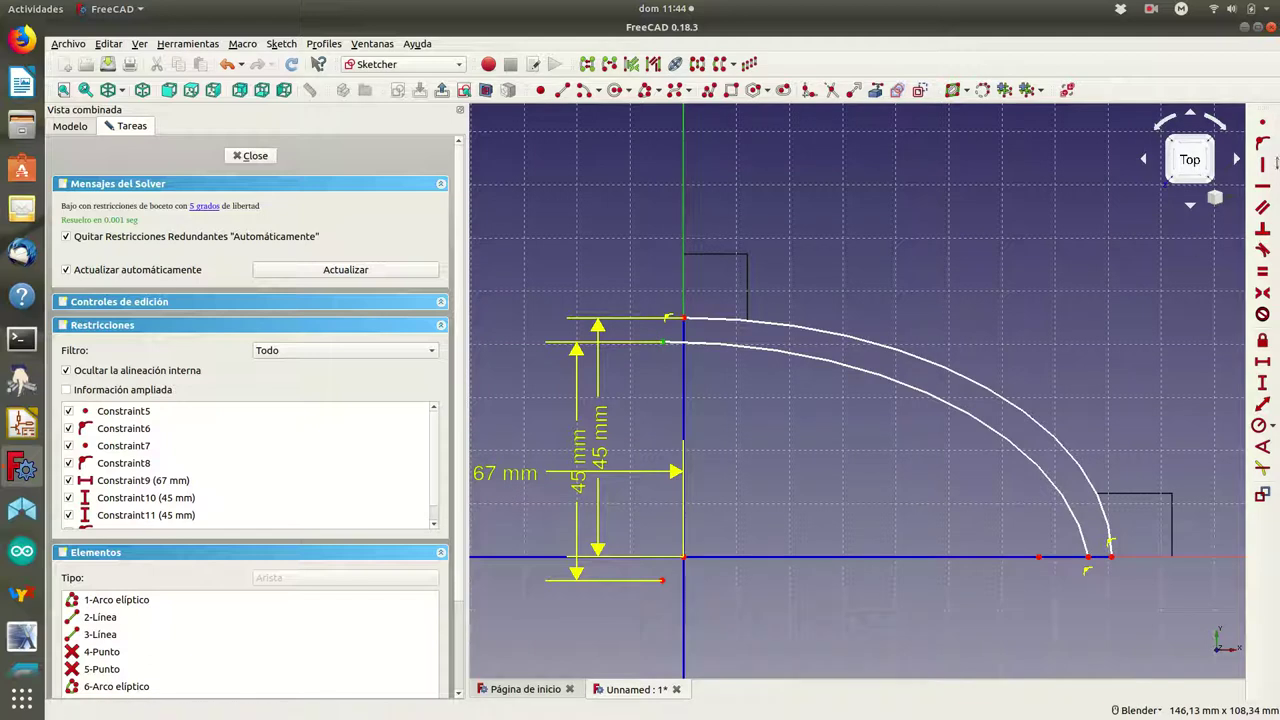
pyautogui.click(1261, 142)
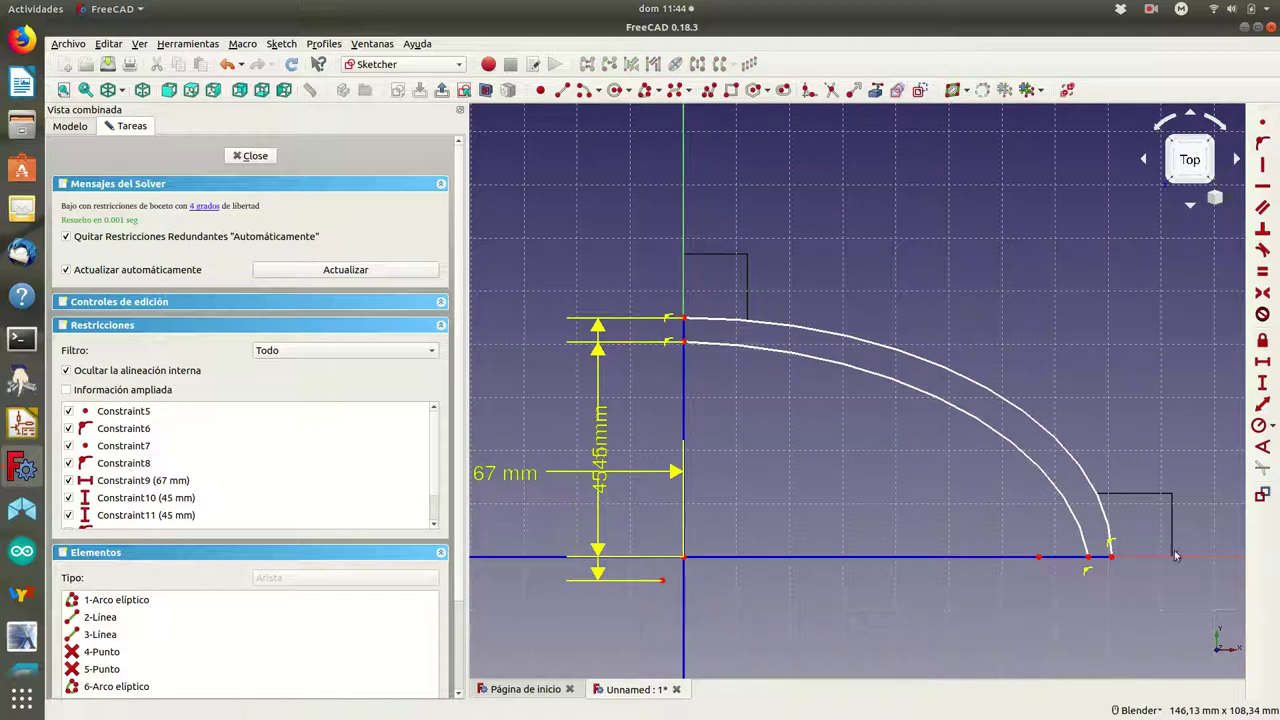
pyautogui.click(1088, 559)
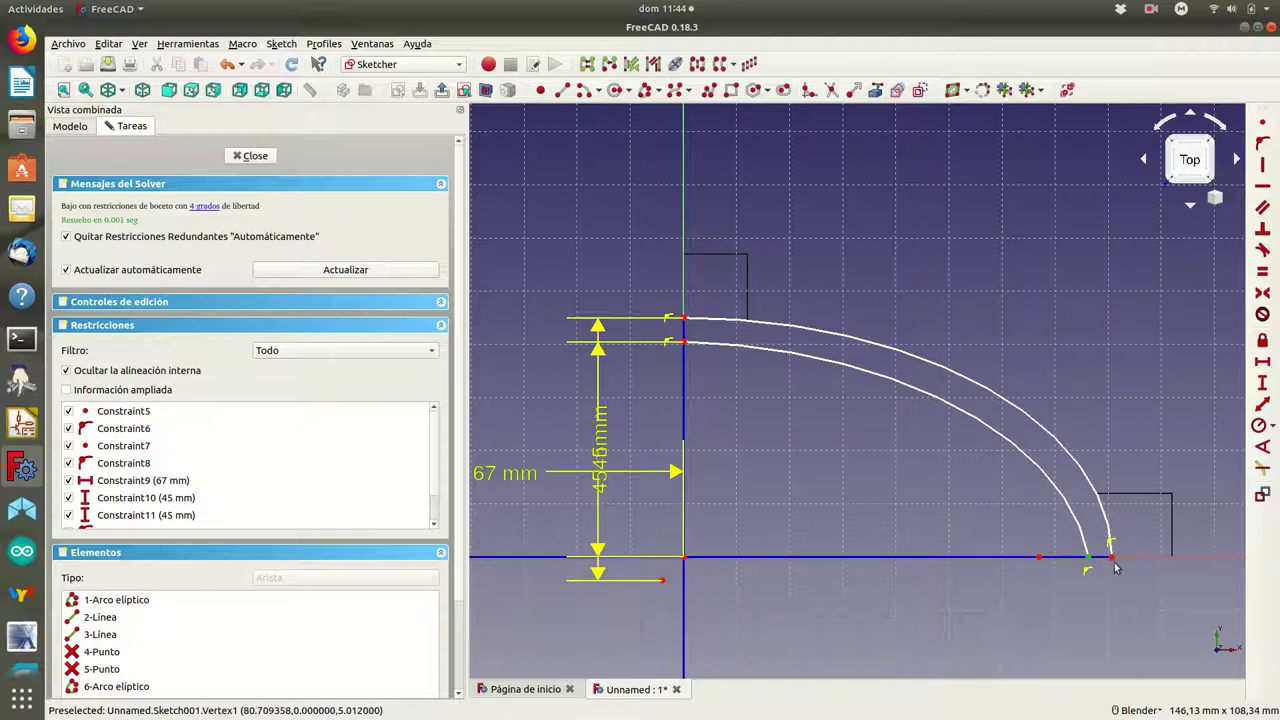
pyautogui.click(1115, 561)
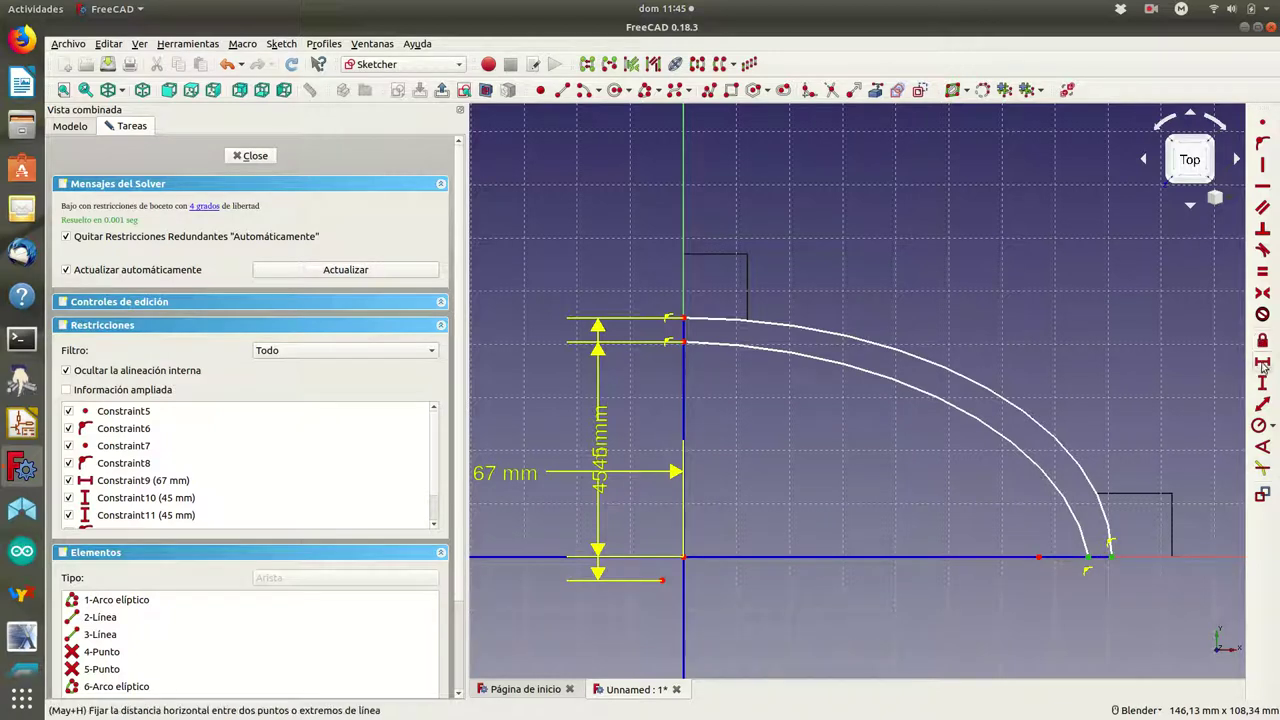
# Set a 5 mm horizontal gap between the lower arc ends and a 5 mm vertical gap between the upper ends.
pyautogui.click(1263, 366)
pyautogui.write('5')
pyautogui.click(742, 404)
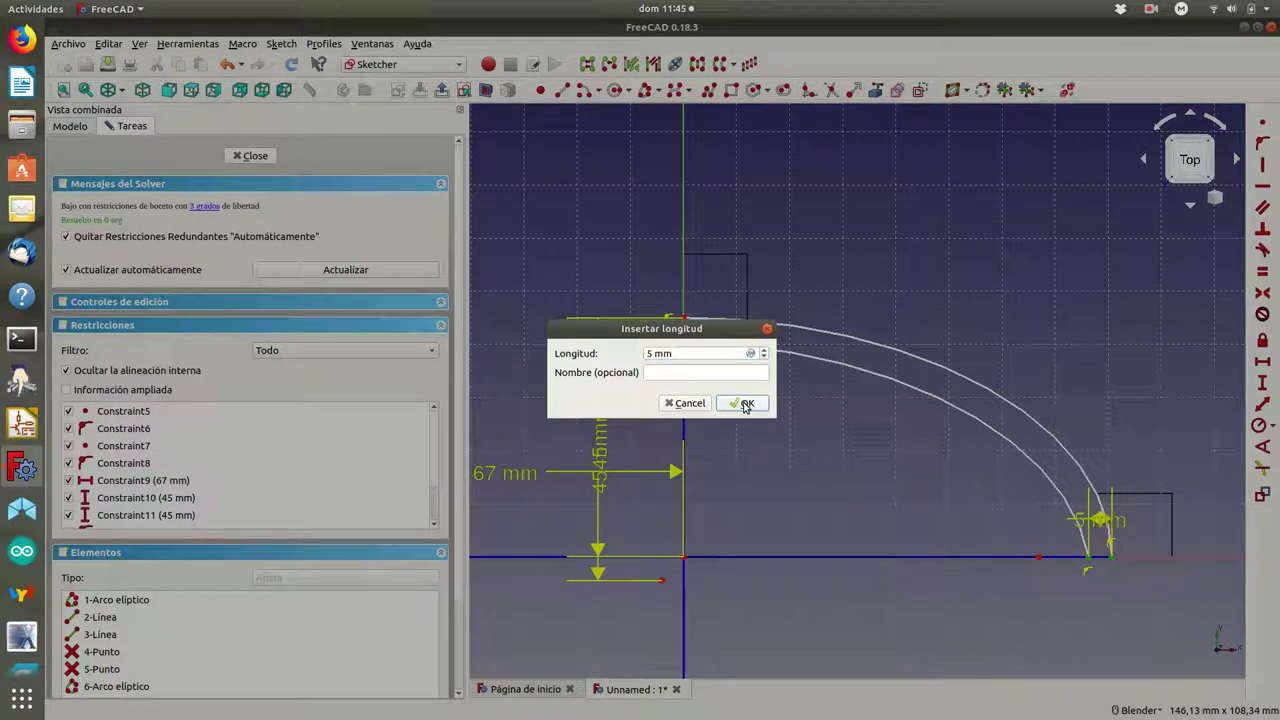
pyautogui.click(684, 343)
pyautogui.click(684, 318)
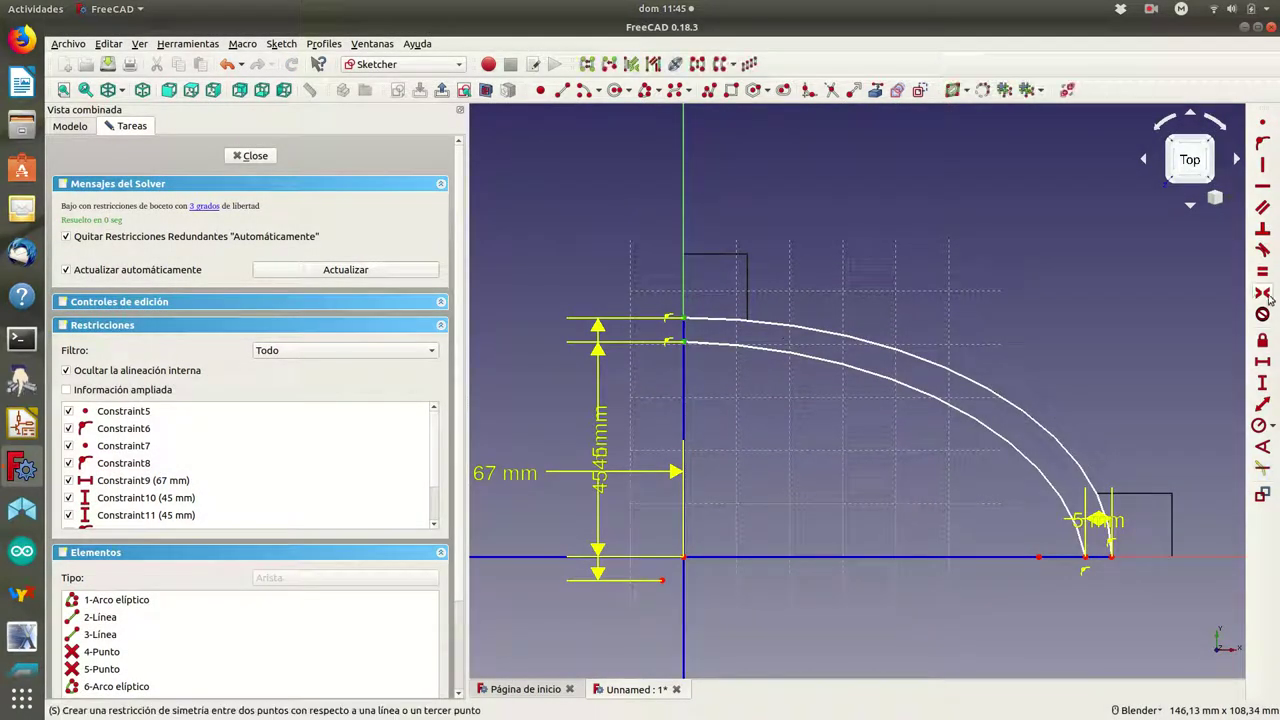
pyautogui.click(1263, 384)
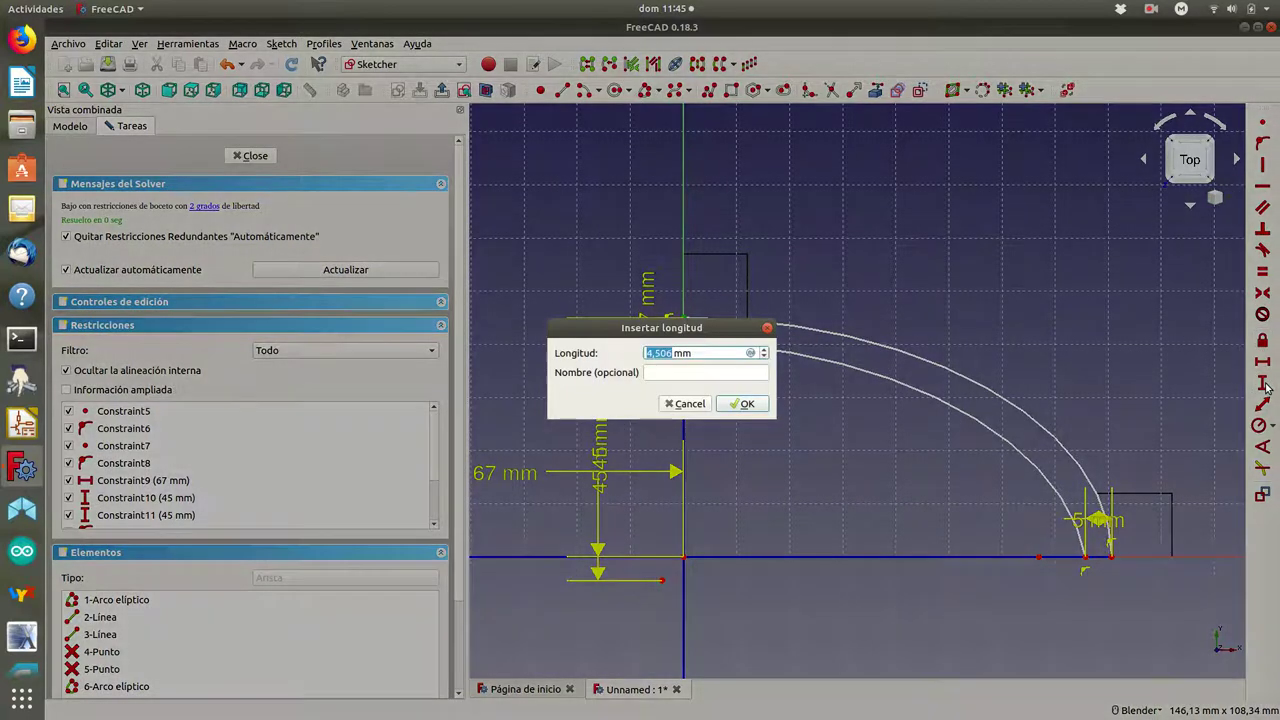
pyautogui.write('5')
pyautogui.click(750, 406)
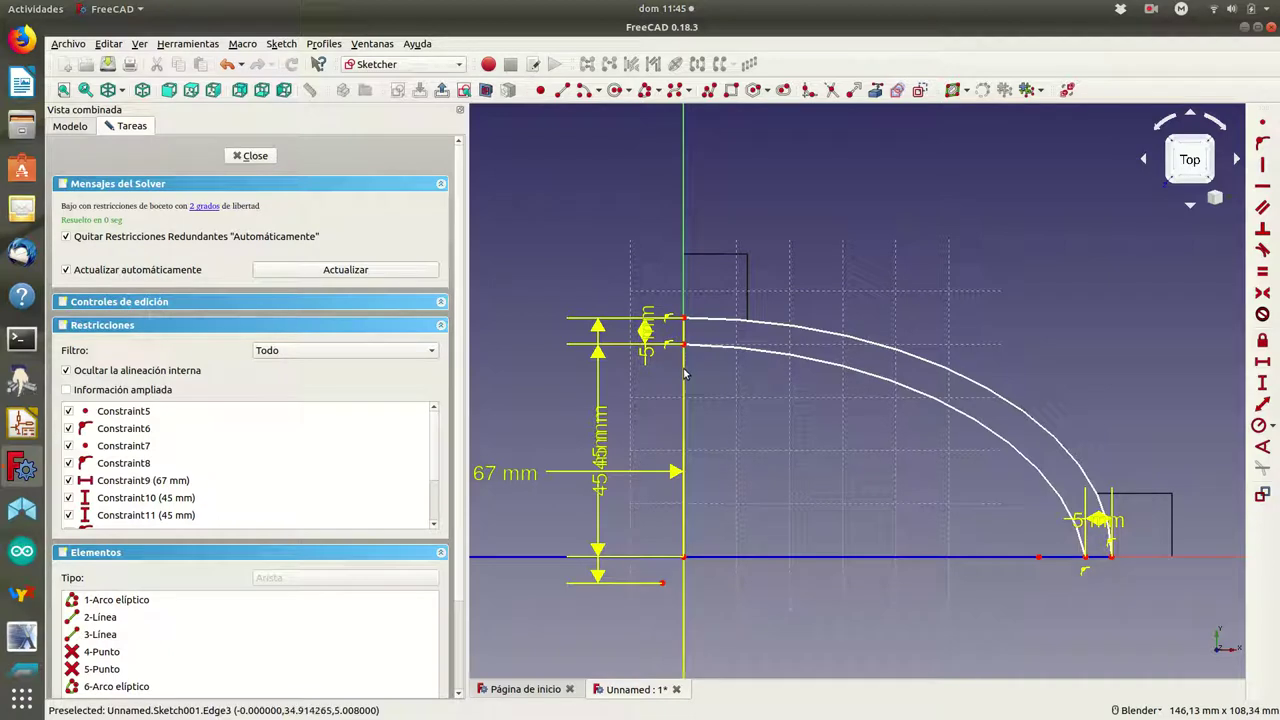
pyautogui.click(562, 90)
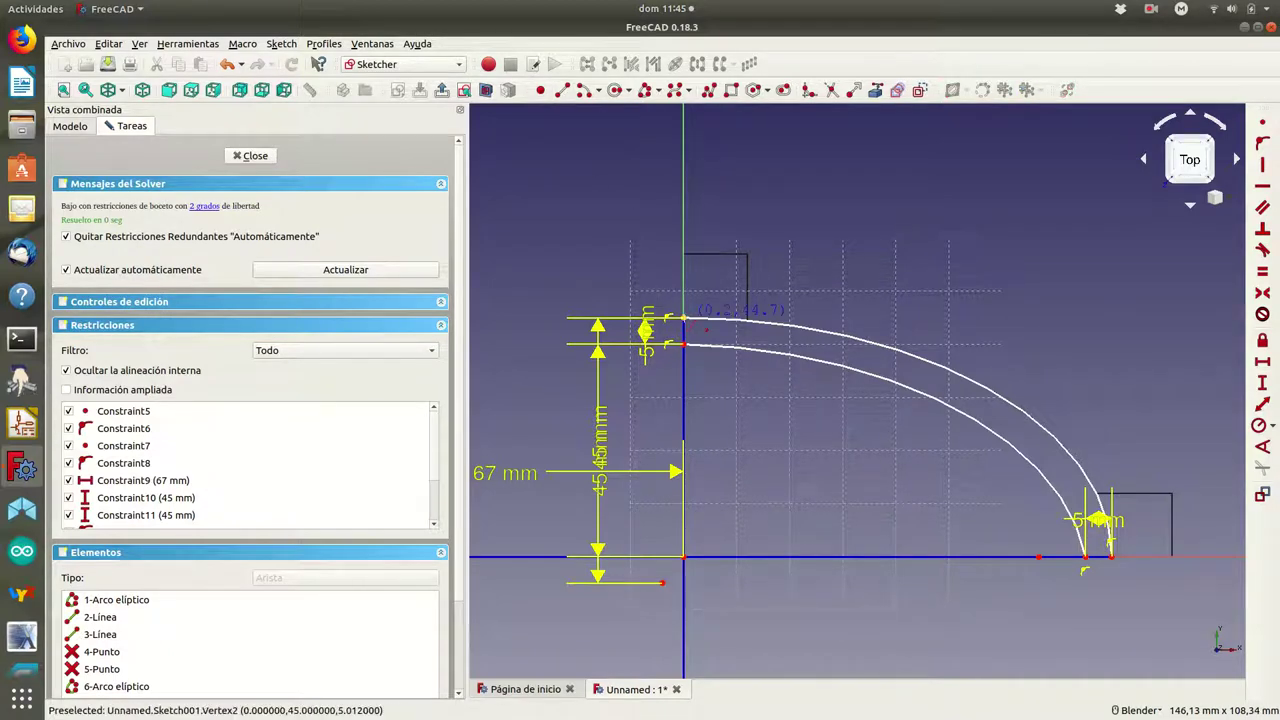
# Draw short lines closing the top and bottom gaps between the two arcs.
pyautogui.click(685, 320)
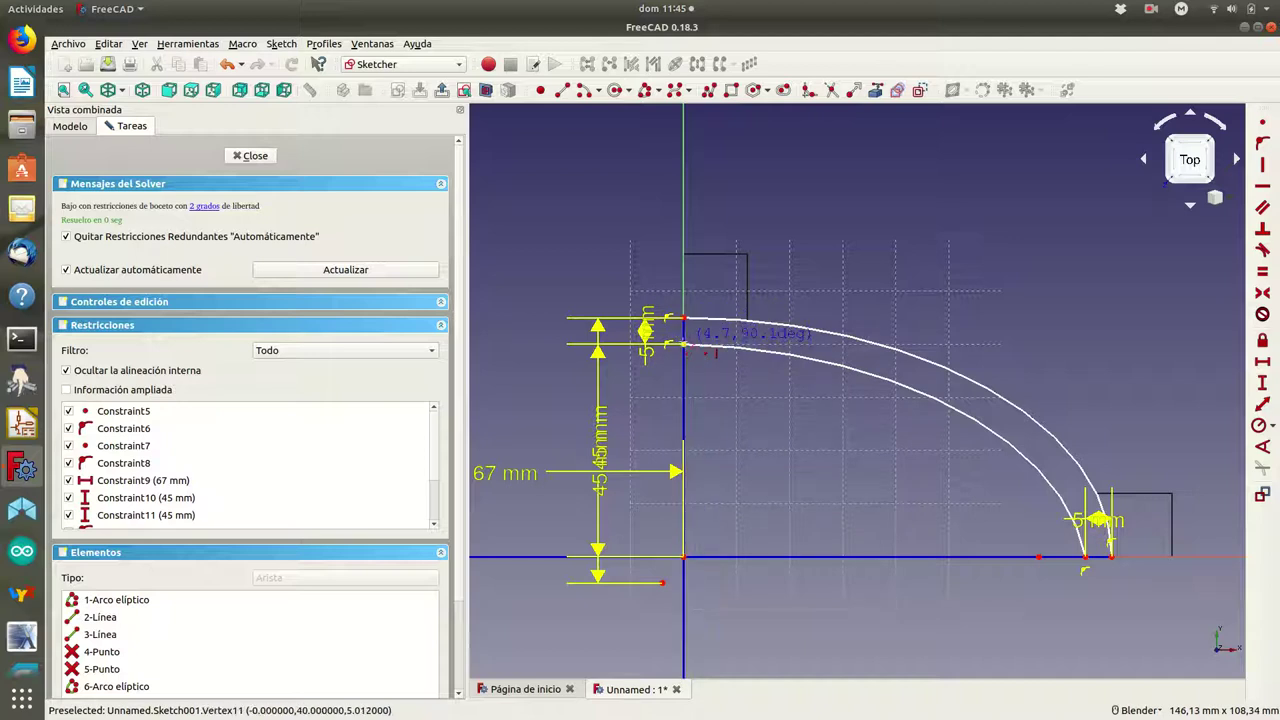
pyautogui.click(685, 344)
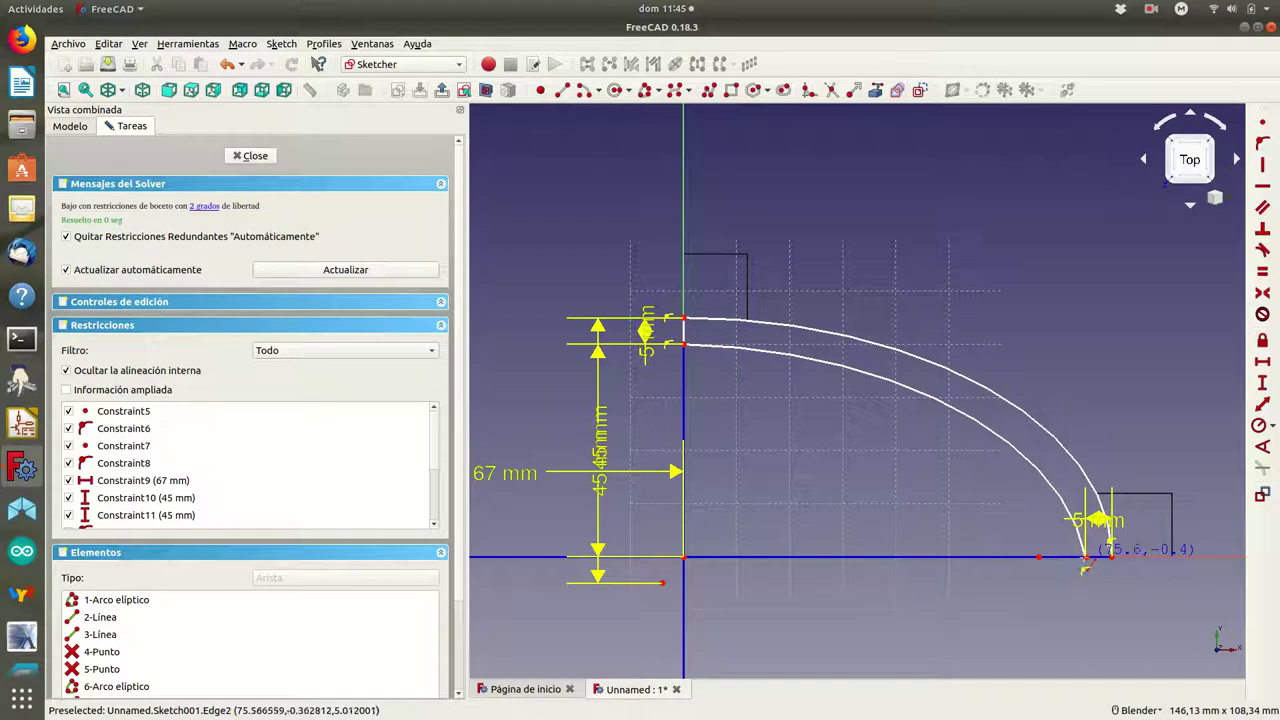
pyautogui.click(1087, 565)
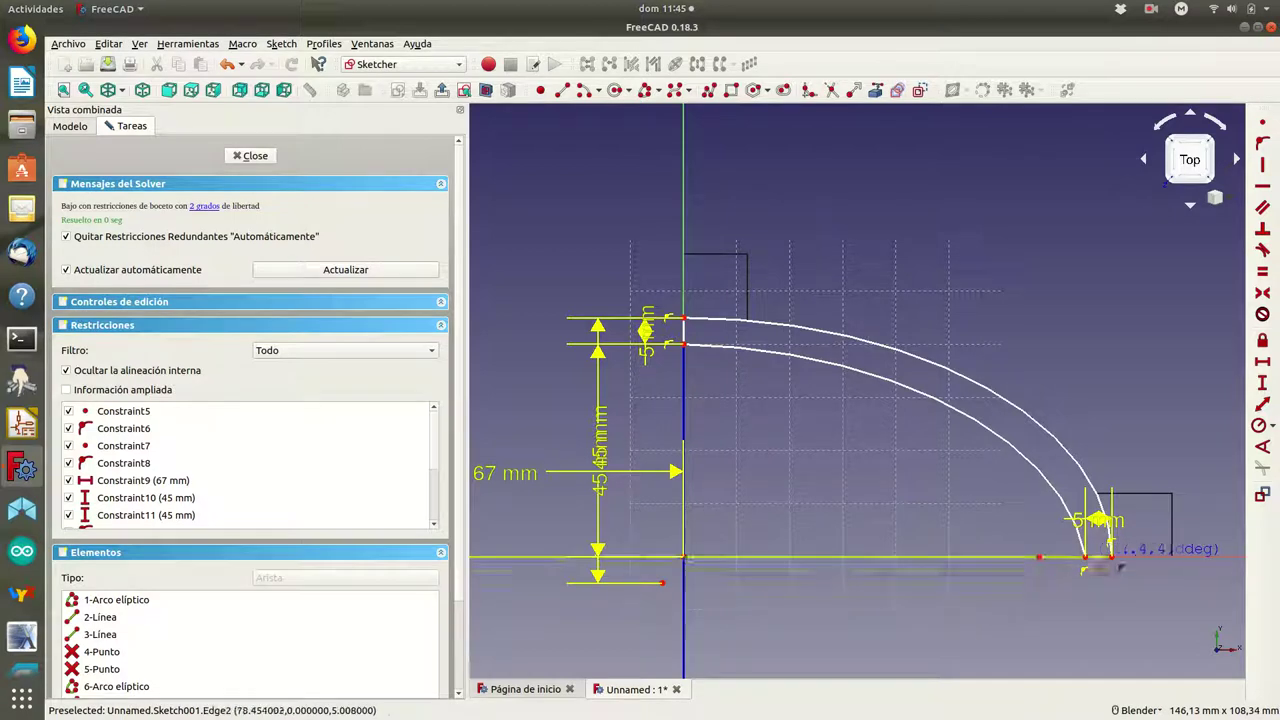
pyautogui.click(1112, 558)
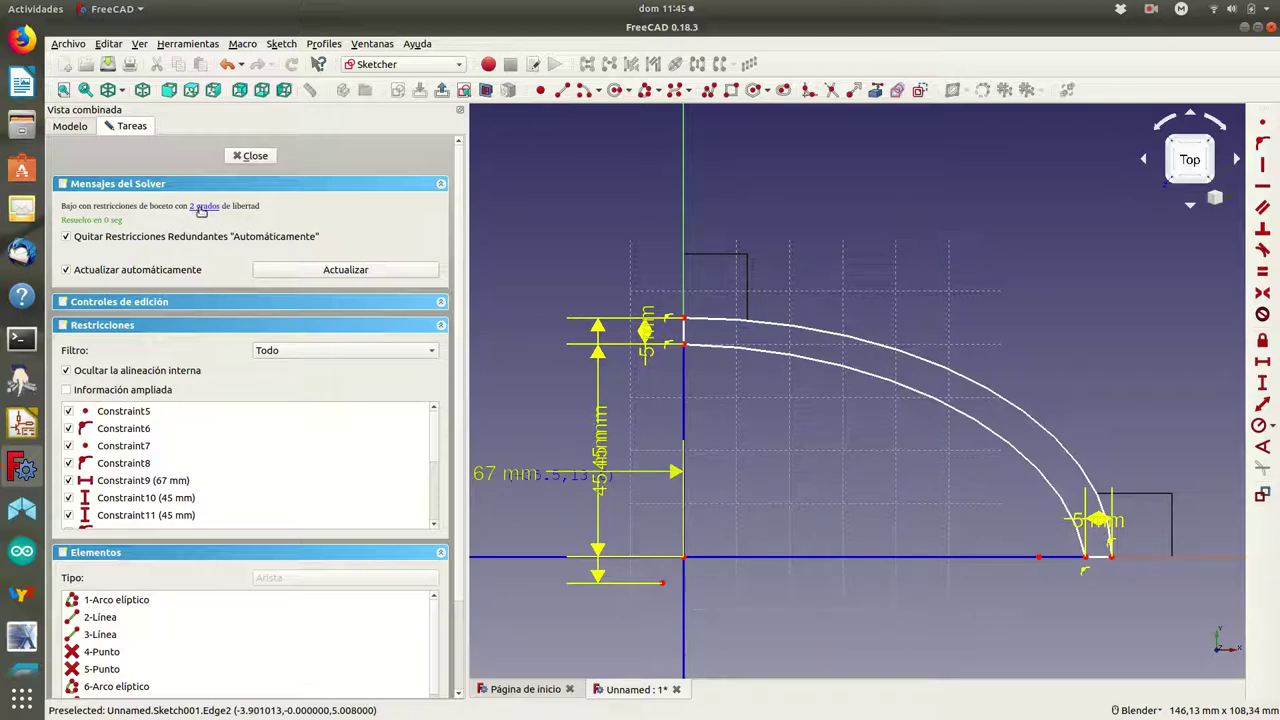
# Undo the accidental reshaping of the inner arc with Edit > Undo.
pyautogui.scroll(-3, 784, 490)
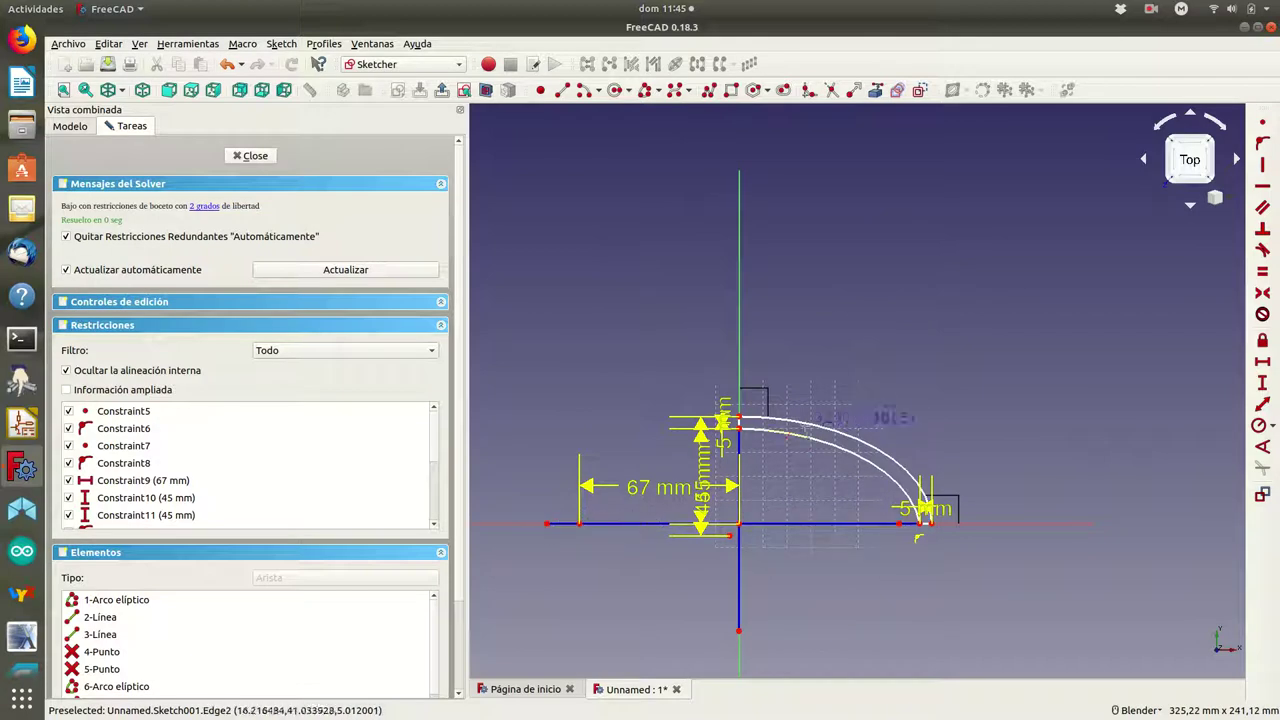
pyautogui.scroll(3, 826, 445)
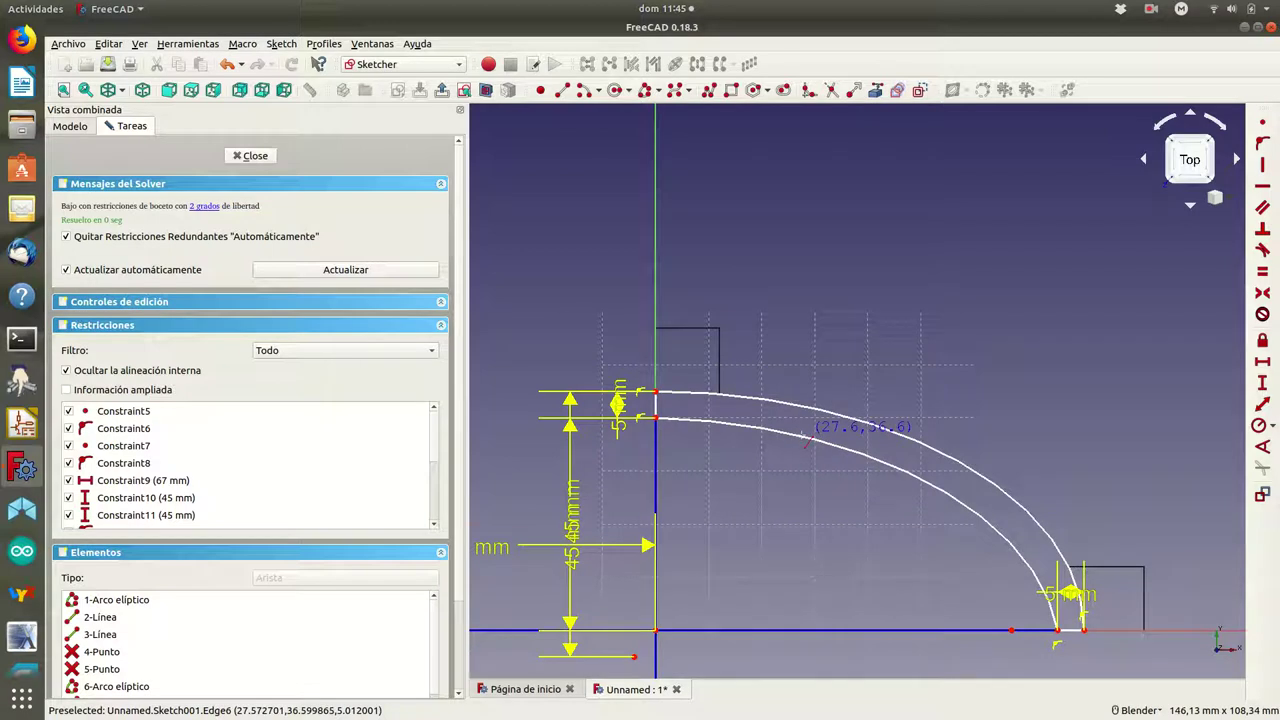
pyautogui.moveTo(806, 440)
pyautogui.mouseDown()
pyautogui.moveTo(828, 435)
pyautogui.moveTo(806, 497)
pyautogui.mouseUp()
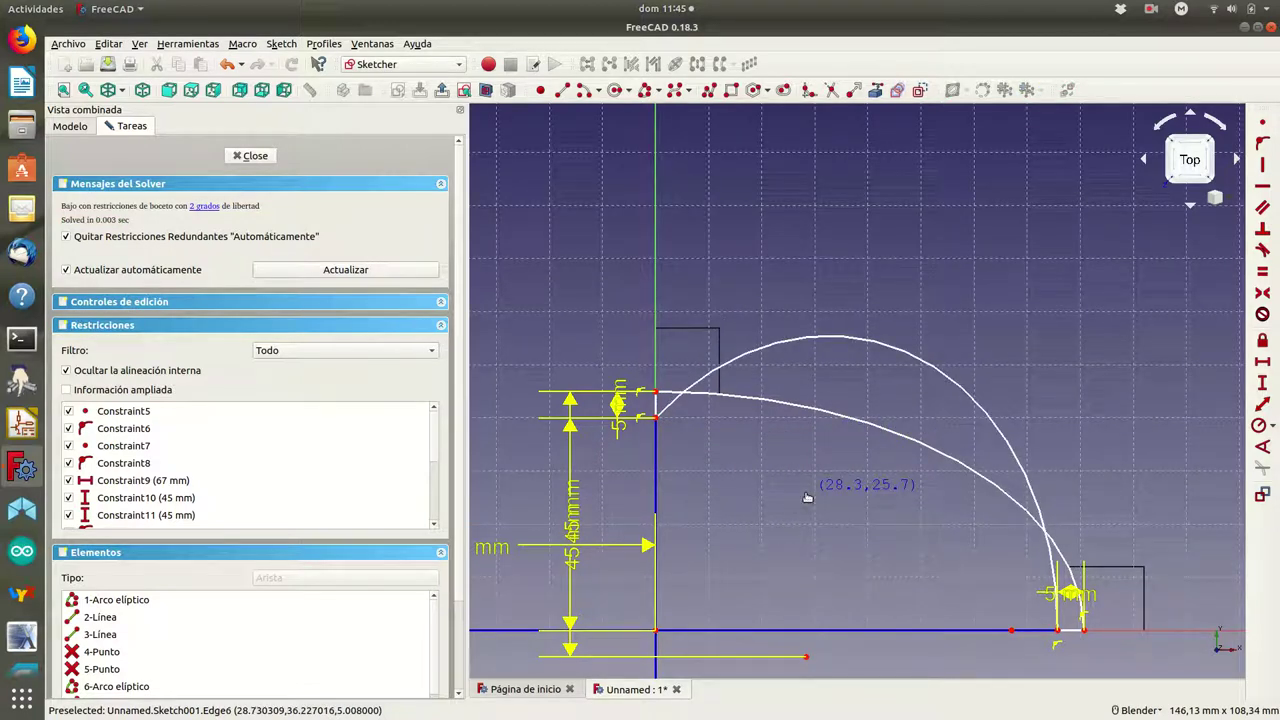
pyautogui.scroll(-5, 806, 495)
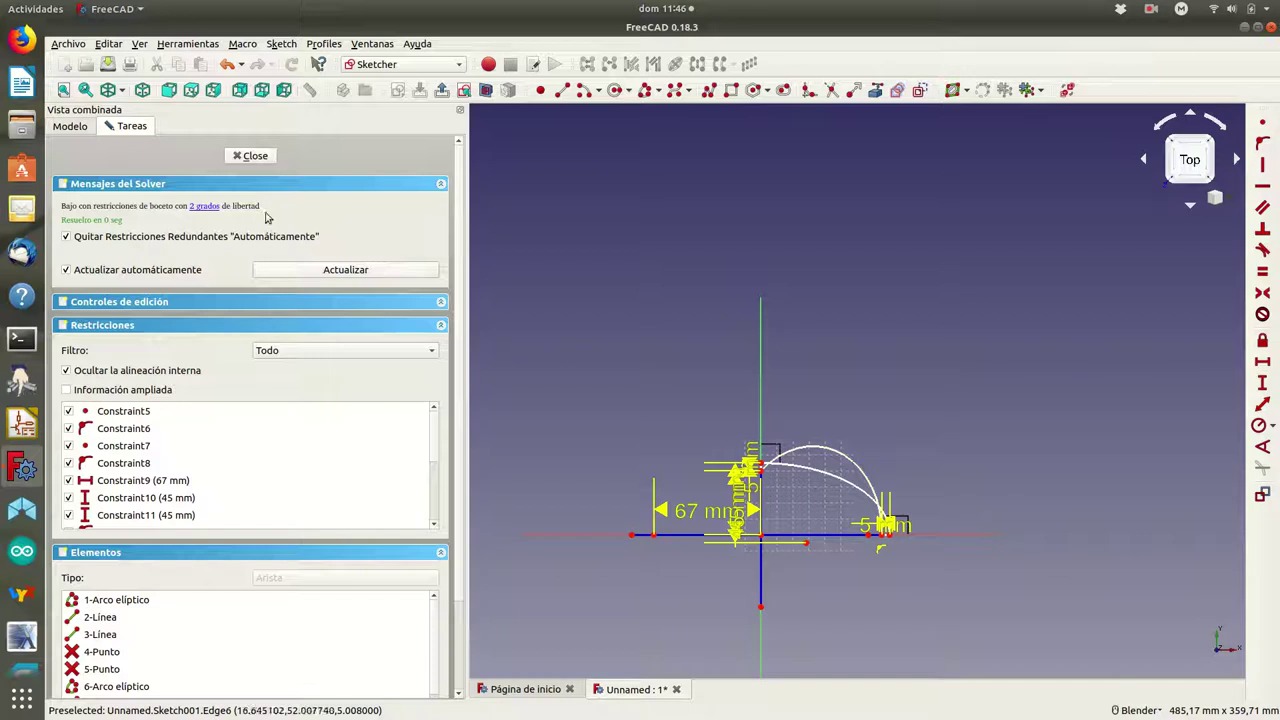
pyautogui.click(112, 44)
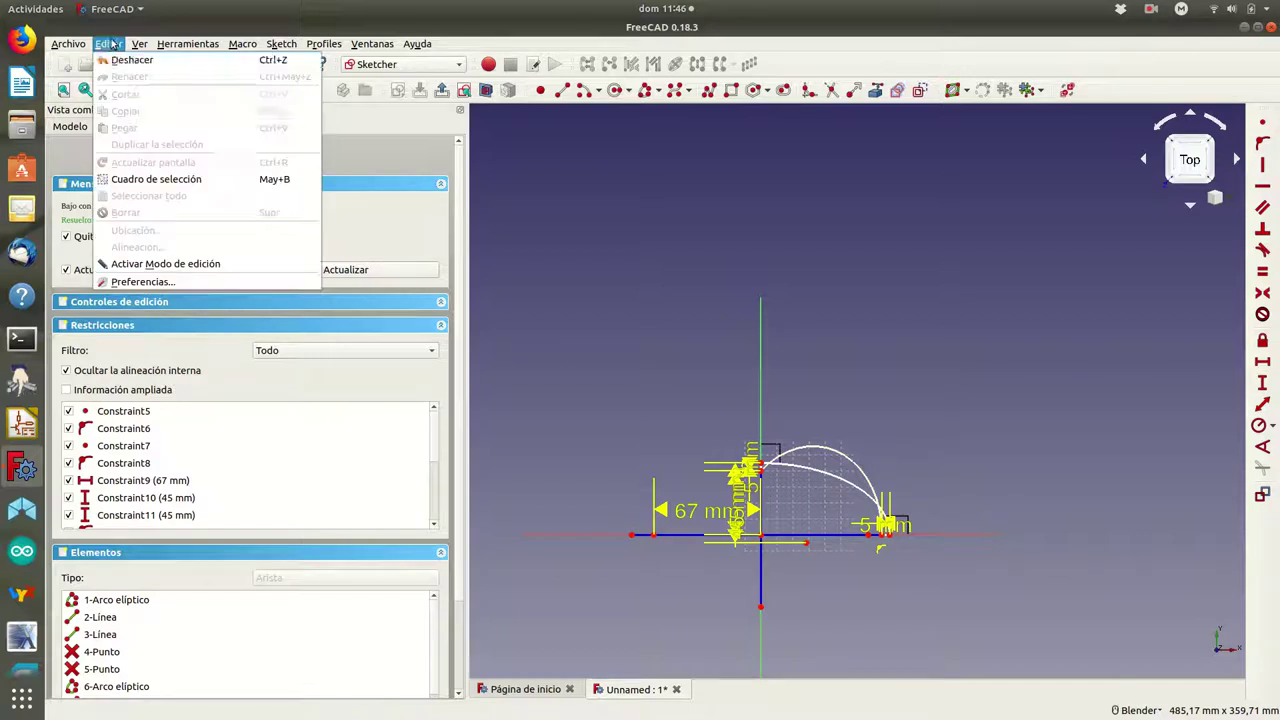
pyautogui.click(125, 60)
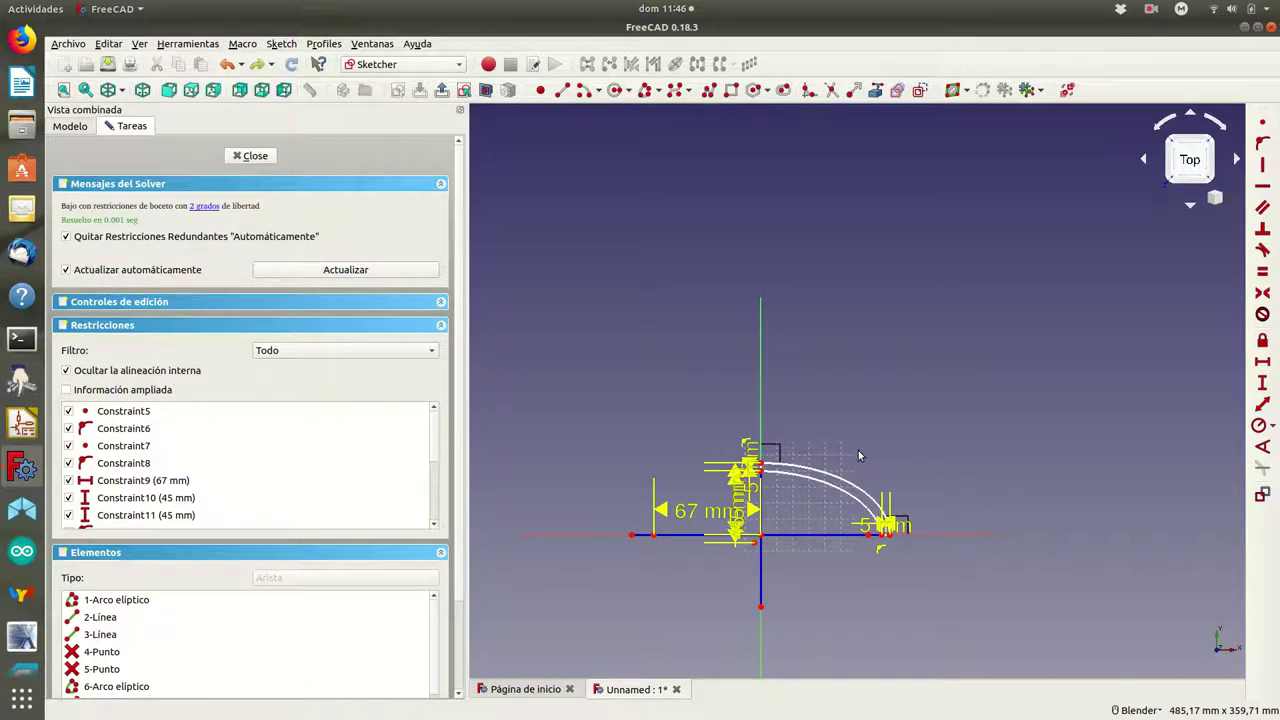
pyautogui.scroll(-2, 858, 450)
pyautogui.scroll(3, 858, 450)
pyautogui.scroll(2, 858, 455)
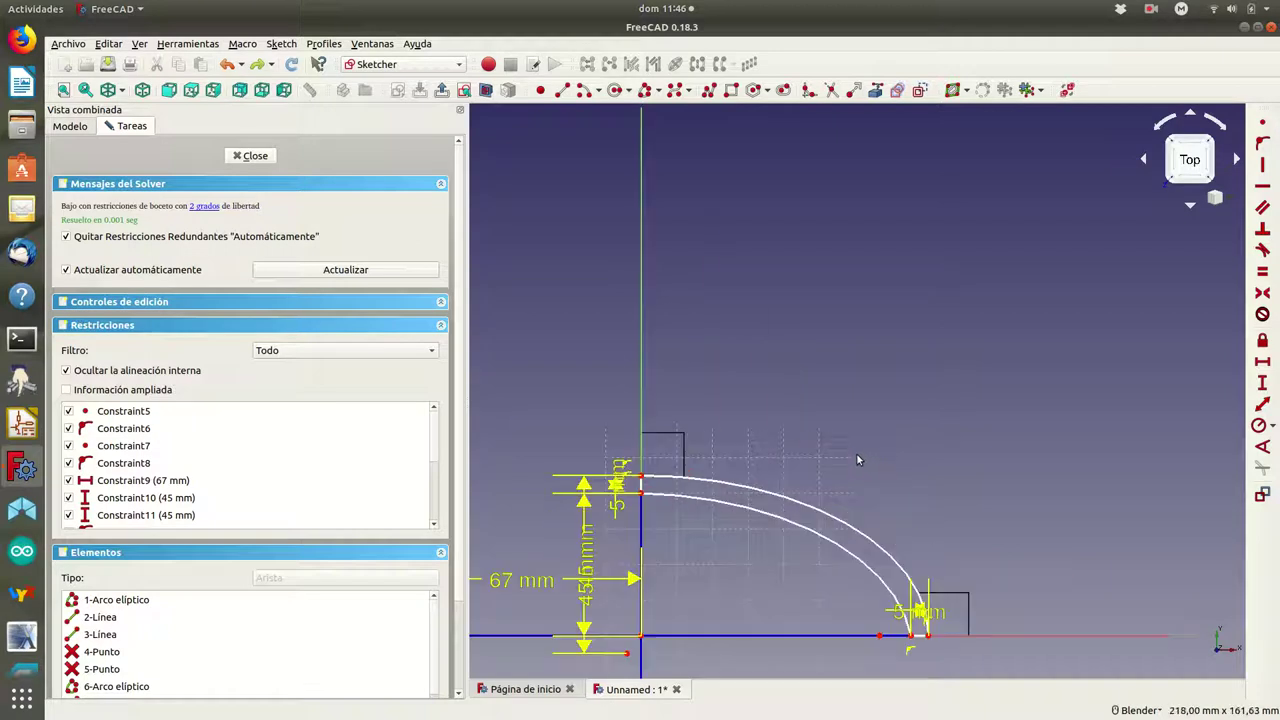
pyautogui.scroll(-2, 855, 461)
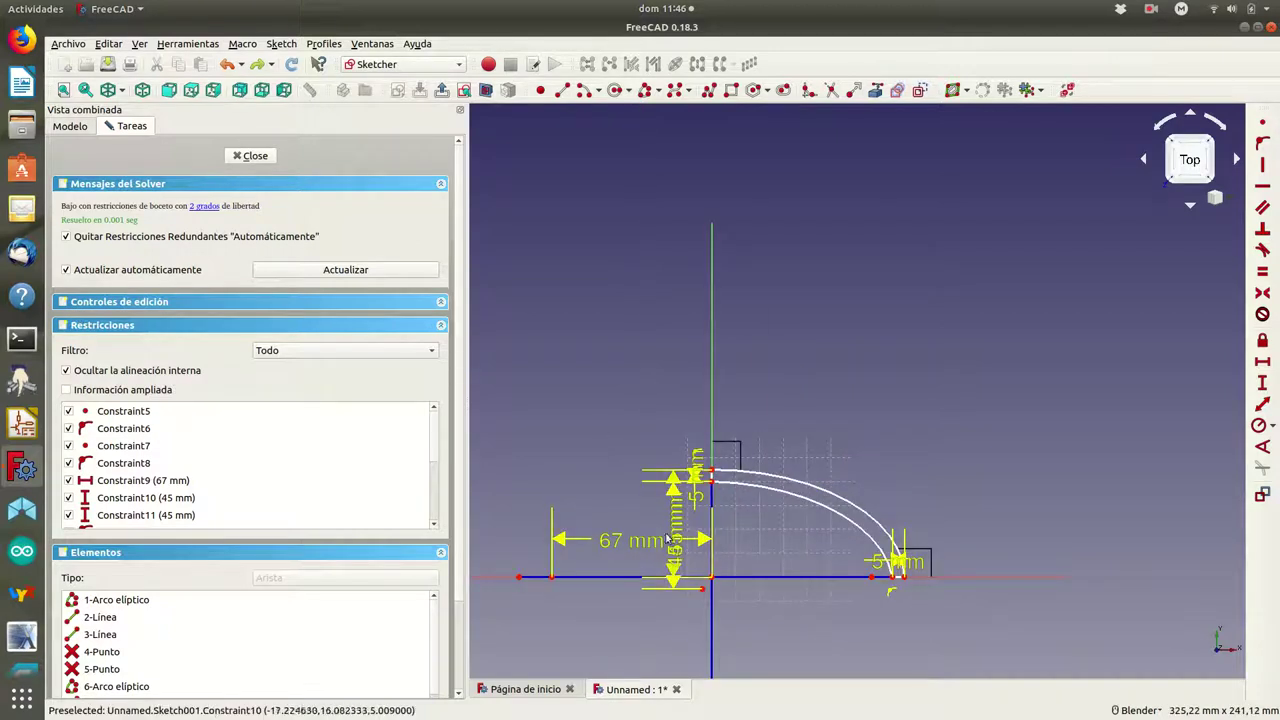
# Drag the 45 mm and both 5 mm dimension labels clear of the arcs.
pyautogui.moveTo(673, 527); pyautogui.dragTo(638, 376)
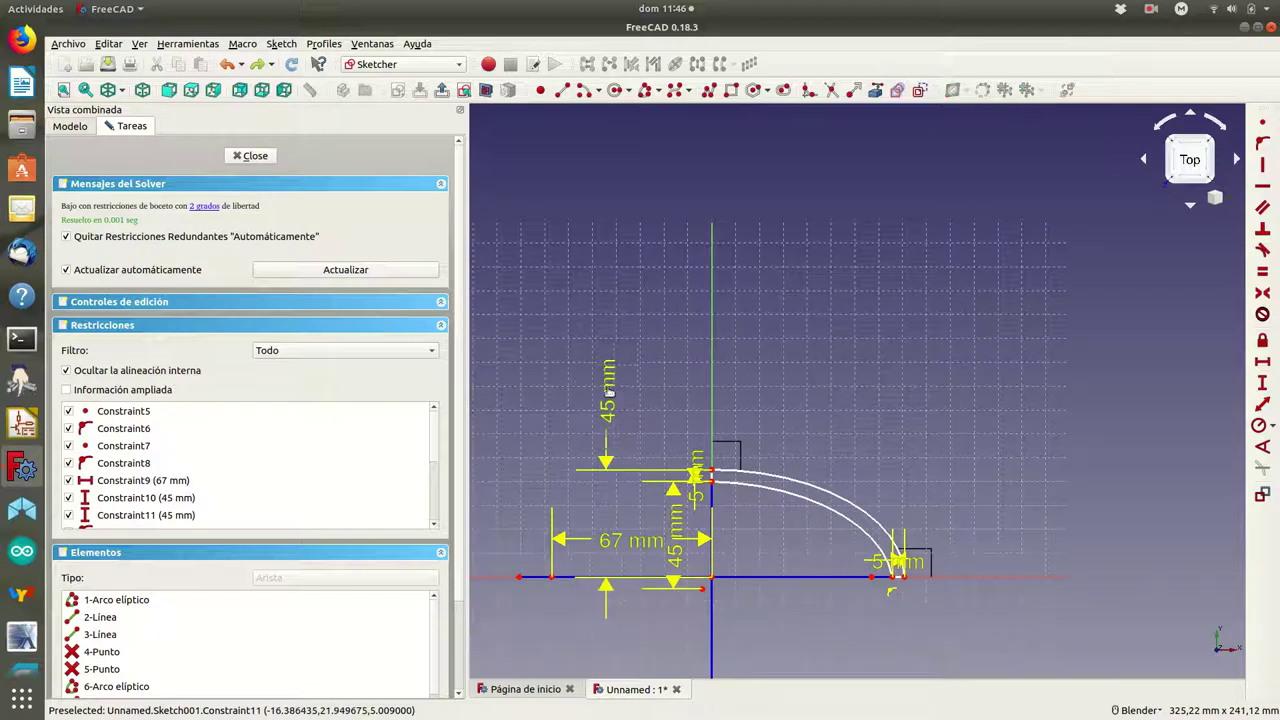
pyautogui.moveTo(897, 562)
pyautogui.mouseDown()
pyautogui.moveTo(893, 621)
pyautogui.moveTo(966, 617)
pyautogui.mouseUp()
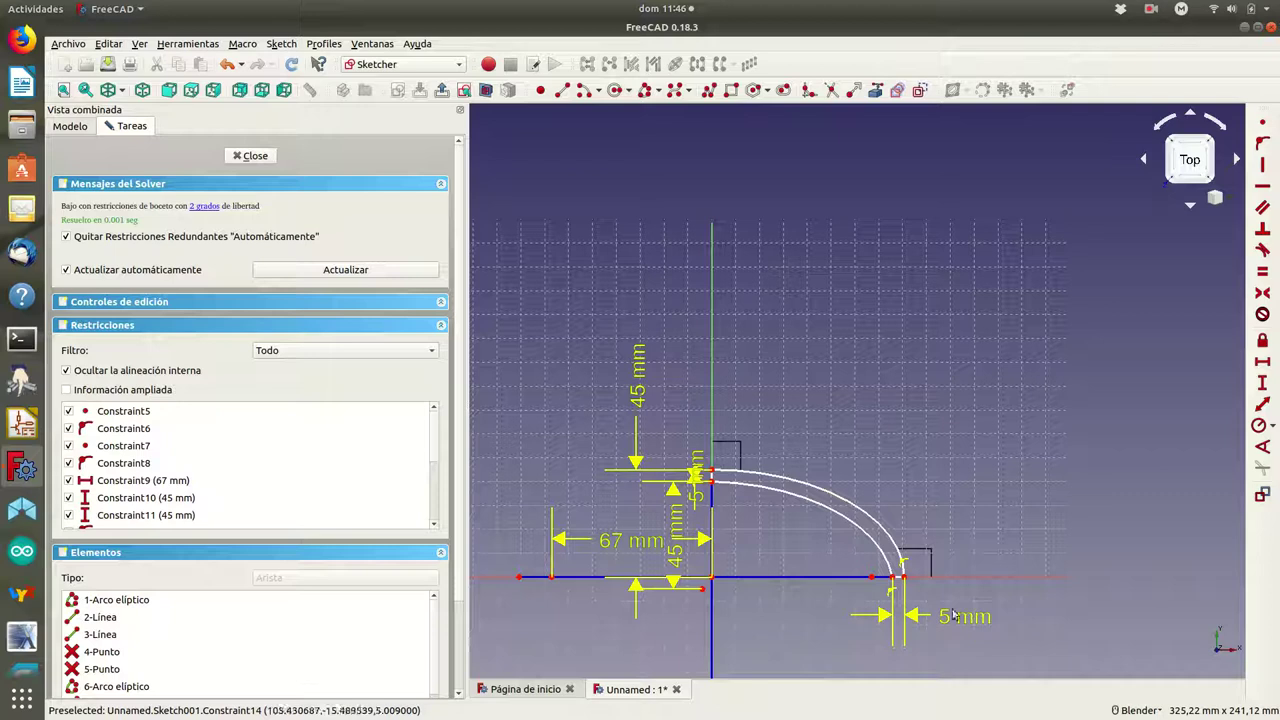
pyautogui.moveTo(697, 476); pyautogui.dragTo(690, 383)
pyautogui.moveTo(677, 517)
pyautogui.mouseDown()
pyautogui.moveTo(594, 508)
pyautogui.moveTo(586, 413)
pyautogui.mouseUp()
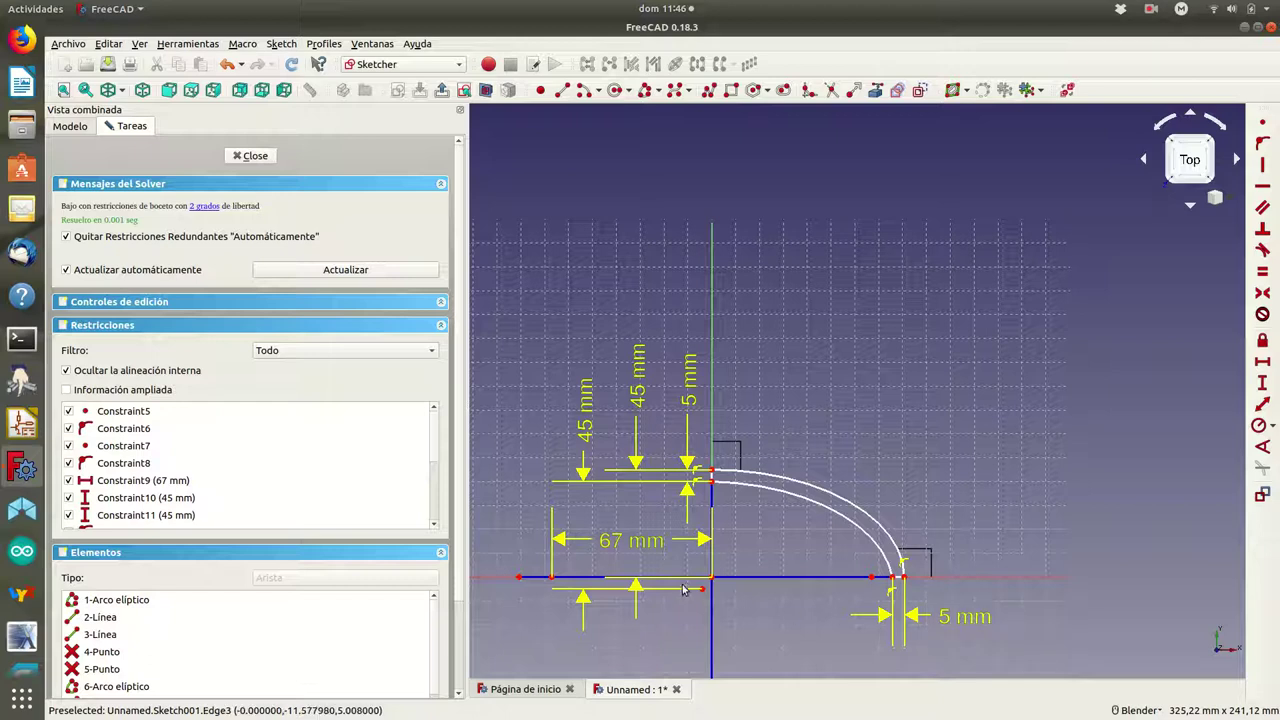
# Add a 4 mm horizontal distance to the lower-left point and move its label aside.
pyautogui.scroll(4, 705, 593)
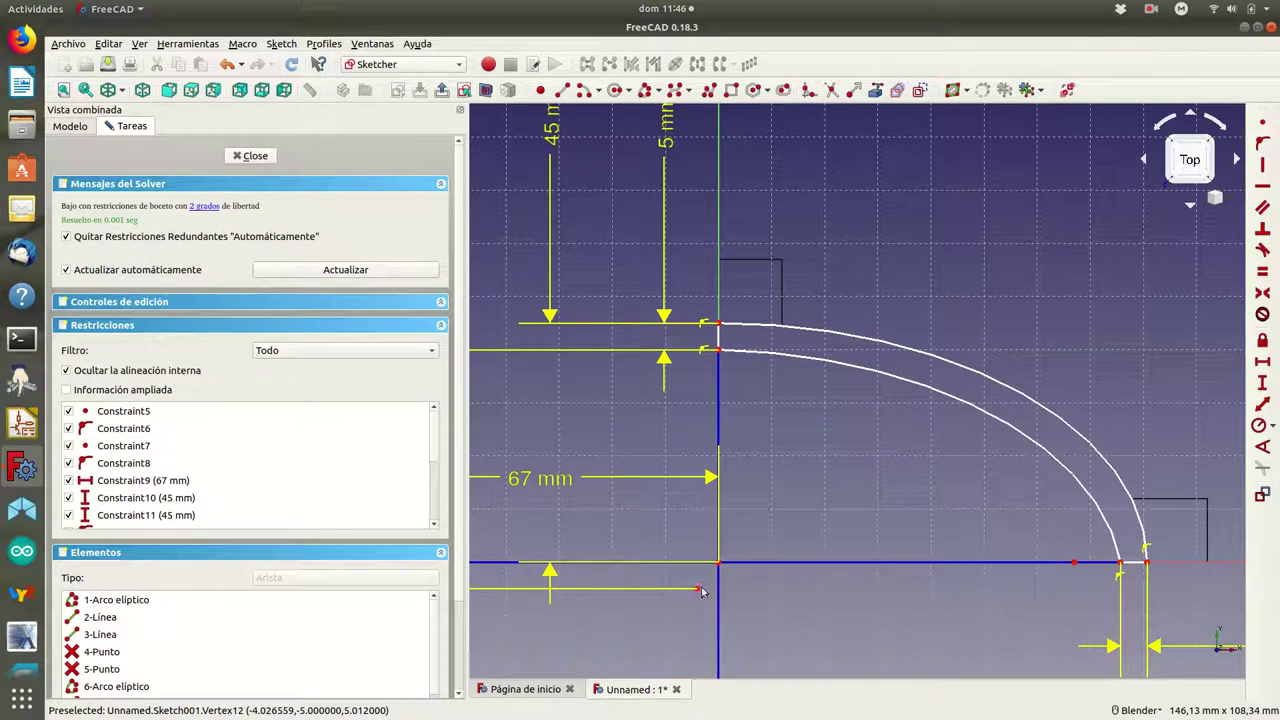
pyautogui.click(699, 589)
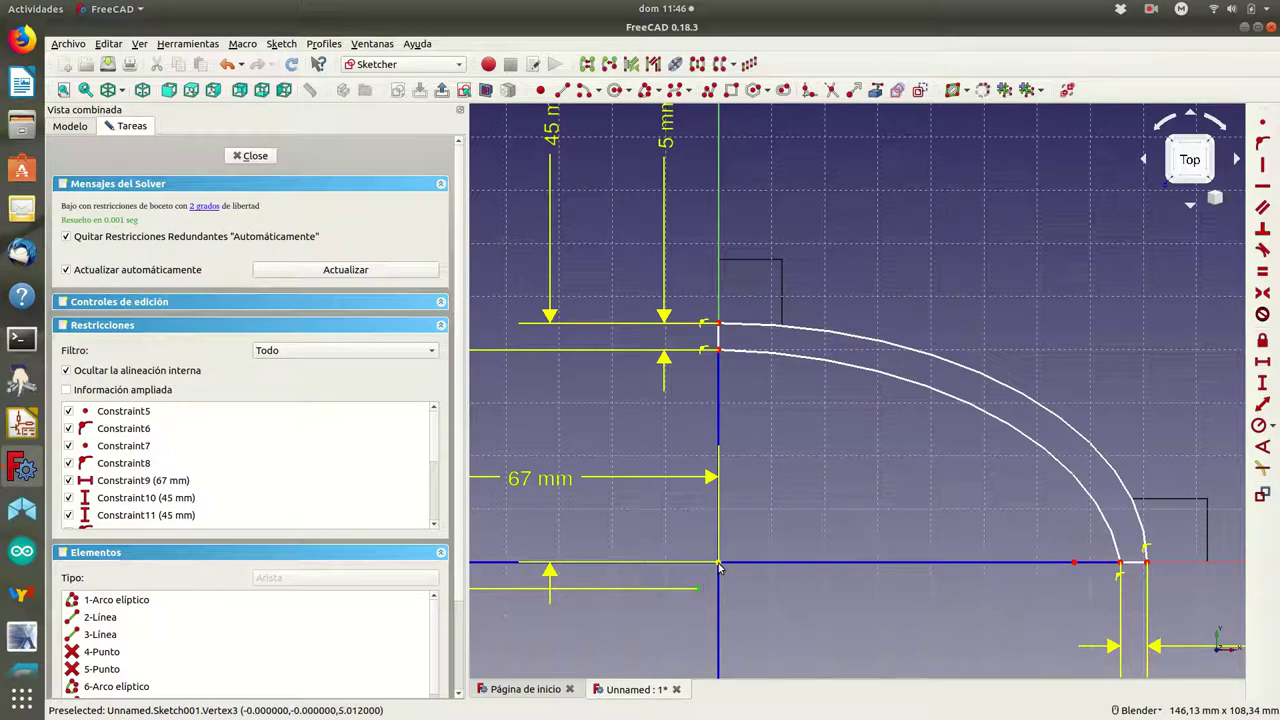
pyautogui.click(1262, 364)
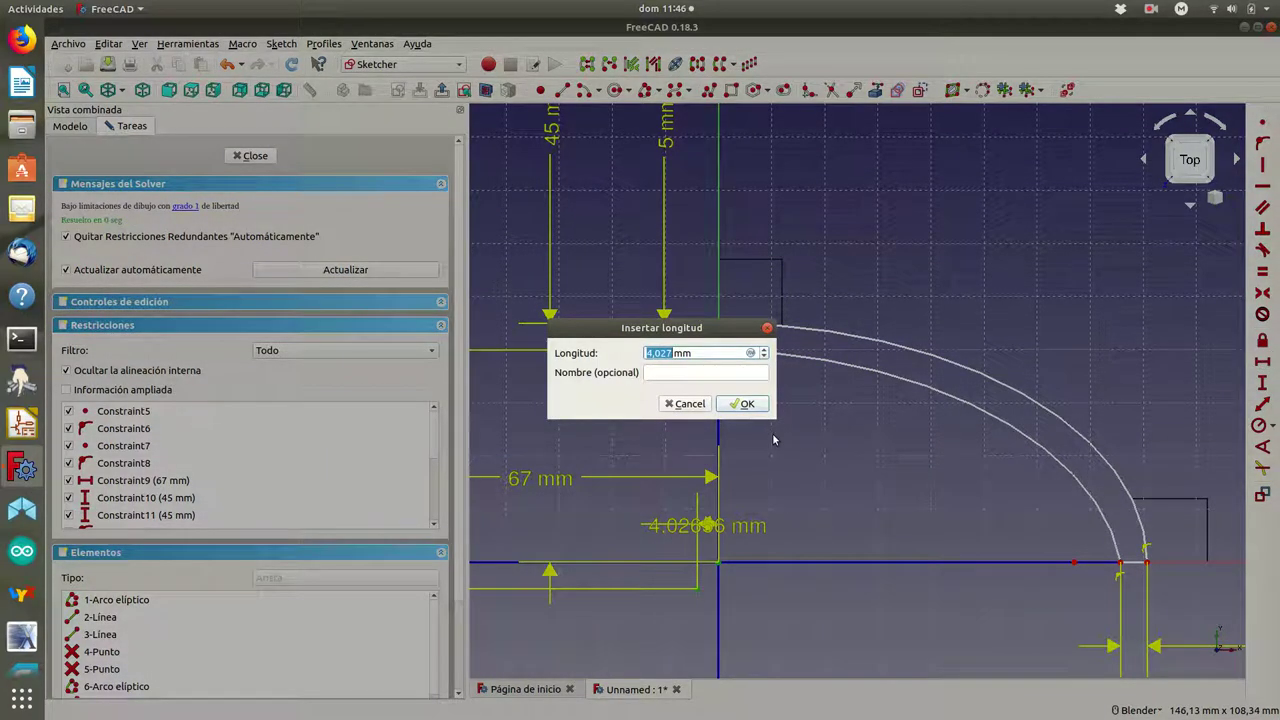
pyautogui.write('4')
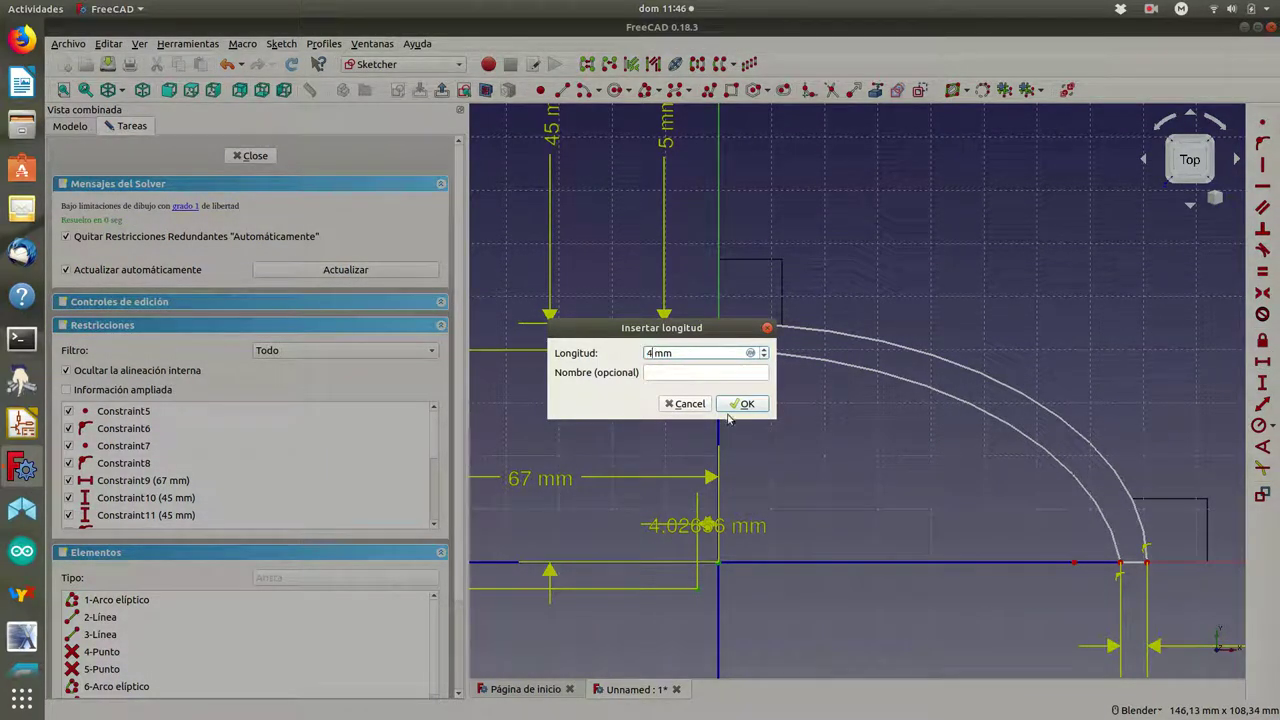
pyautogui.click(742, 404)
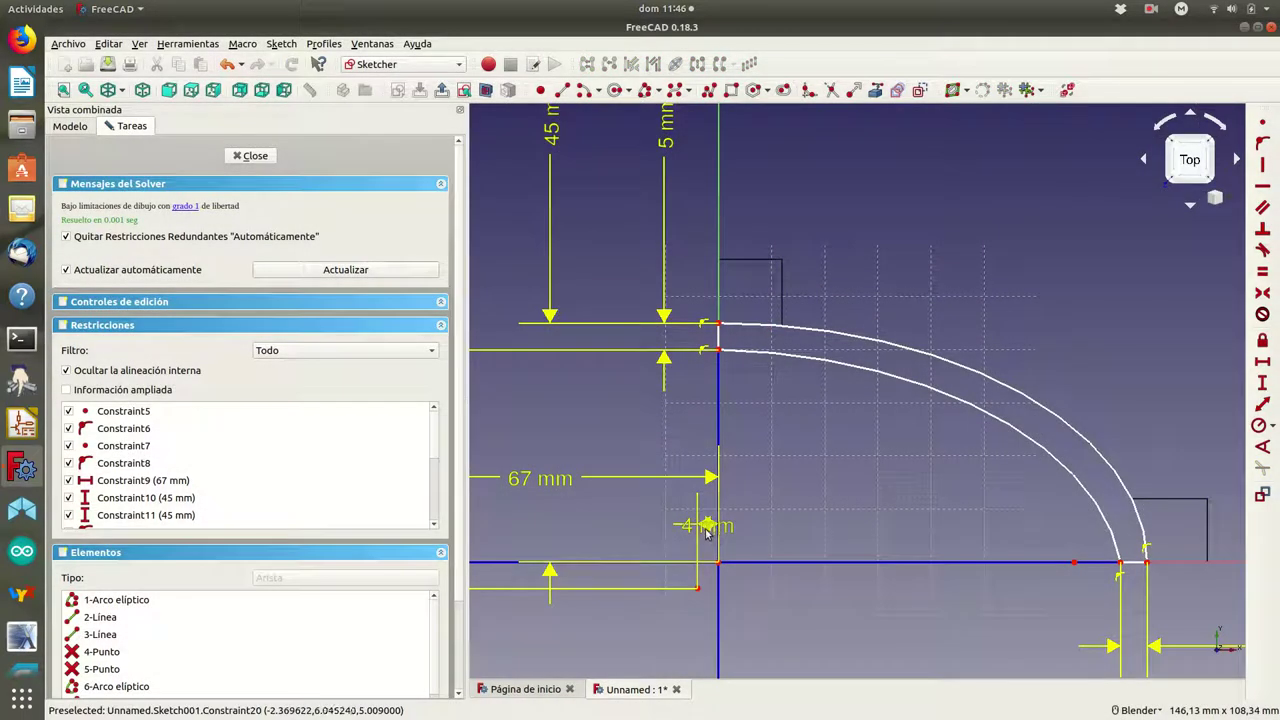
pyautogui.moveTo(706, 532); pyautogui.dragTo(632, 541)
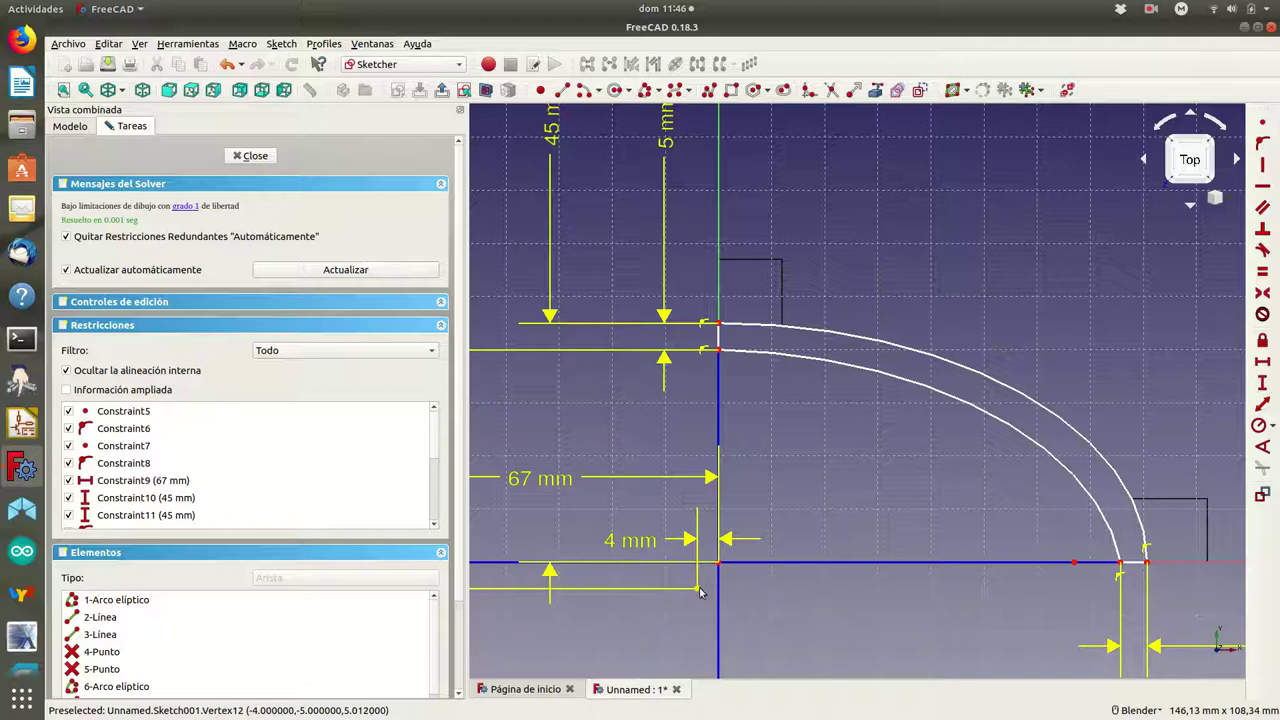
# Try a 4 mm vertical distance on the wall line and dismiss the conflicting-constraint error.
pyautogui.click(786, 570)
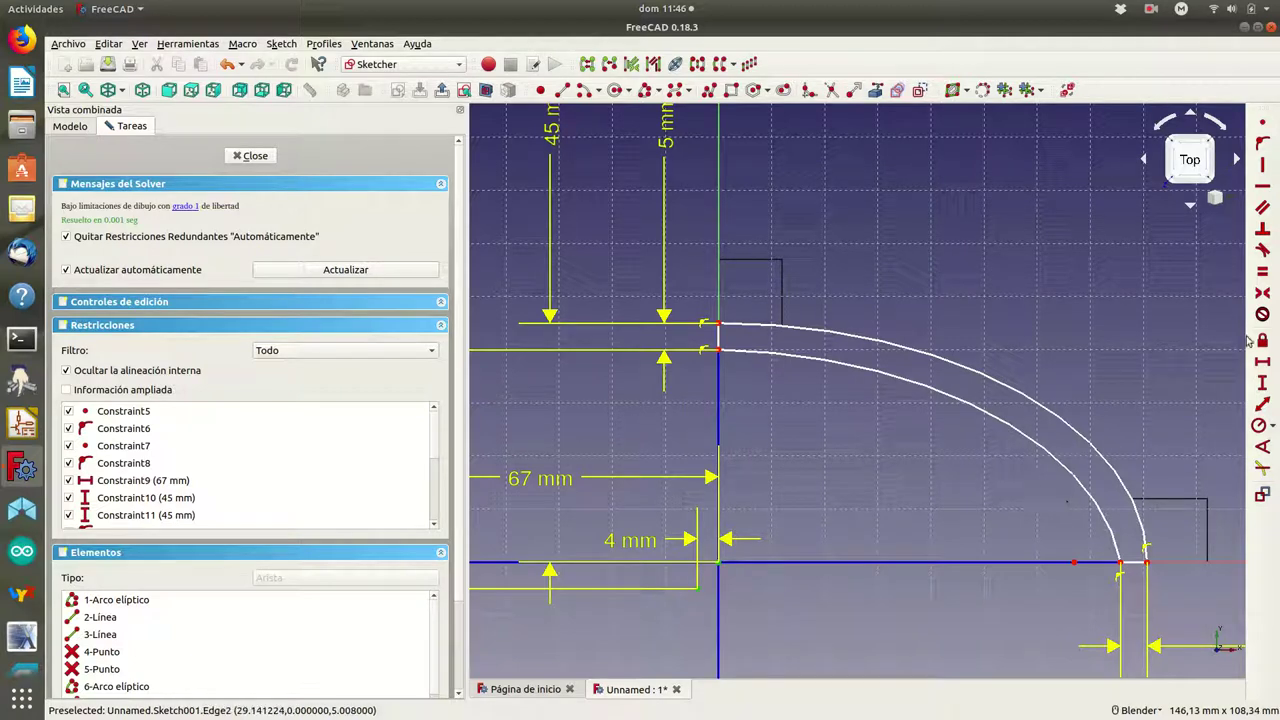
pyautogui.click(1262, 383)
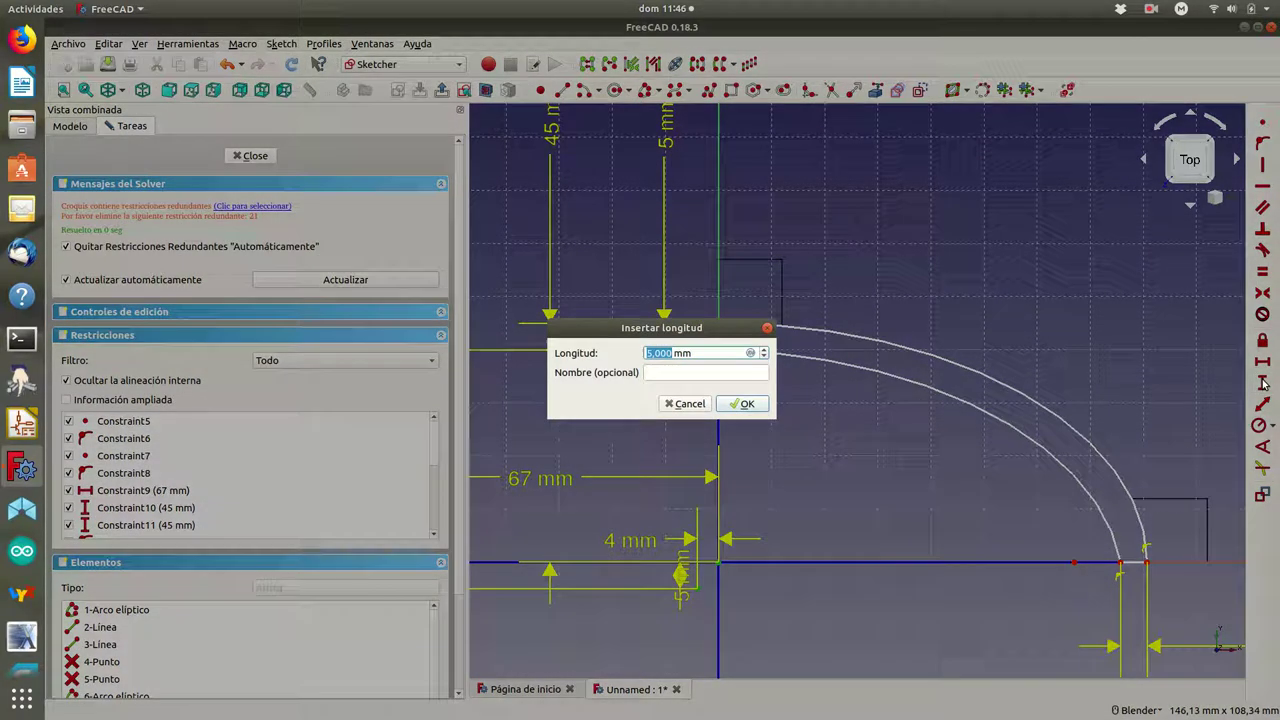
pyautogui.write('4')
pyautogui.click(741, 404)
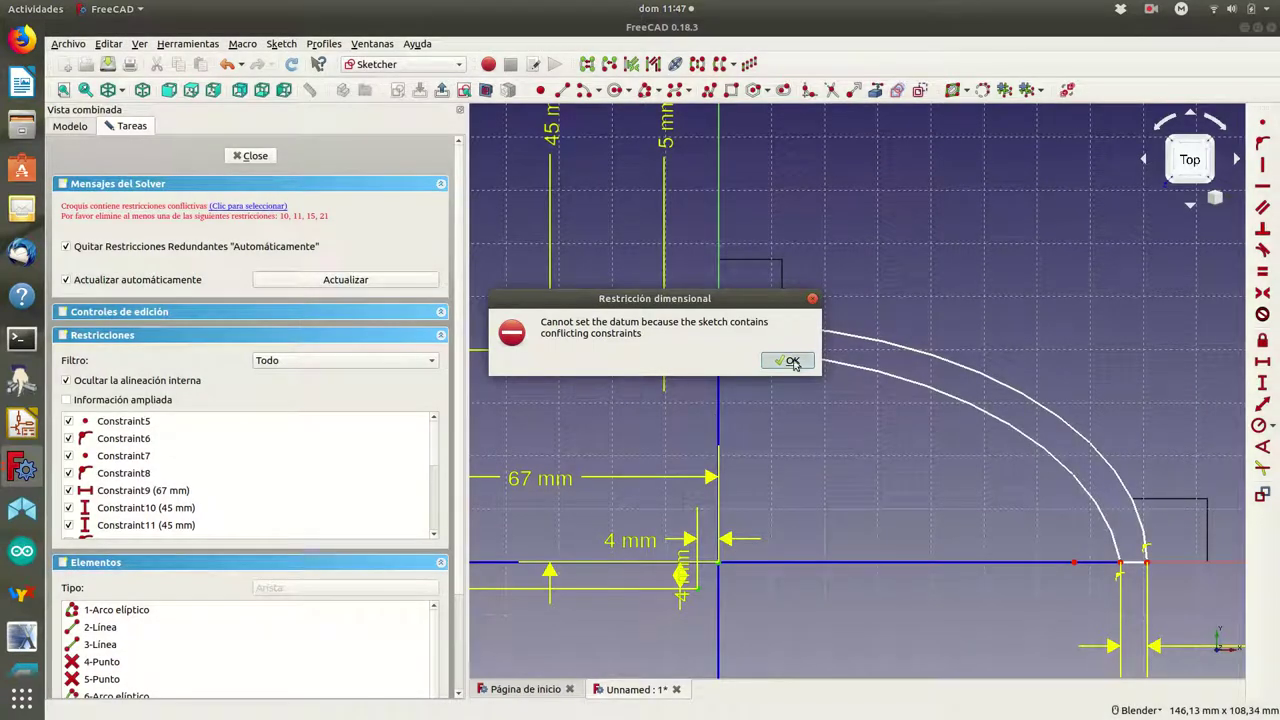
pyautogui.click(790, 361)
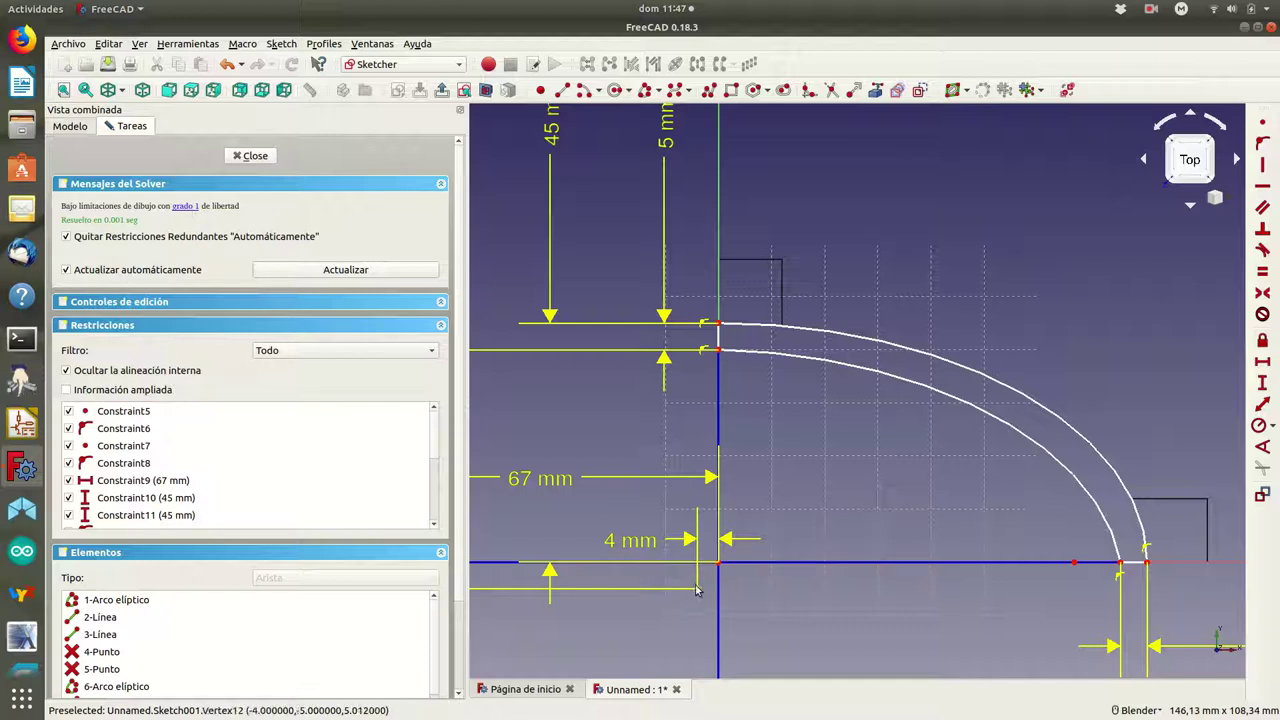
pyautogui.moveTo(697, 593); pyautogui.dragTo(719, 566)
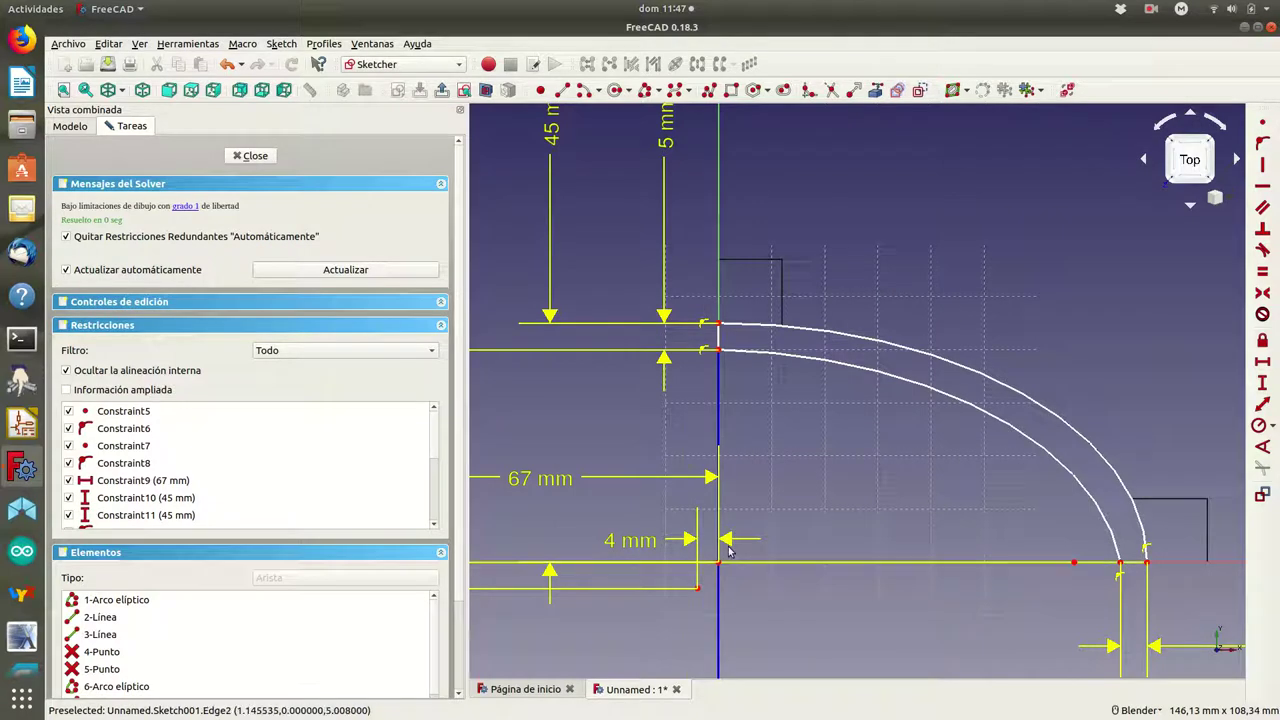
# Make the arc endpoints coincident, then leave the coincidence mode.
pyautogui.click(728, 338)
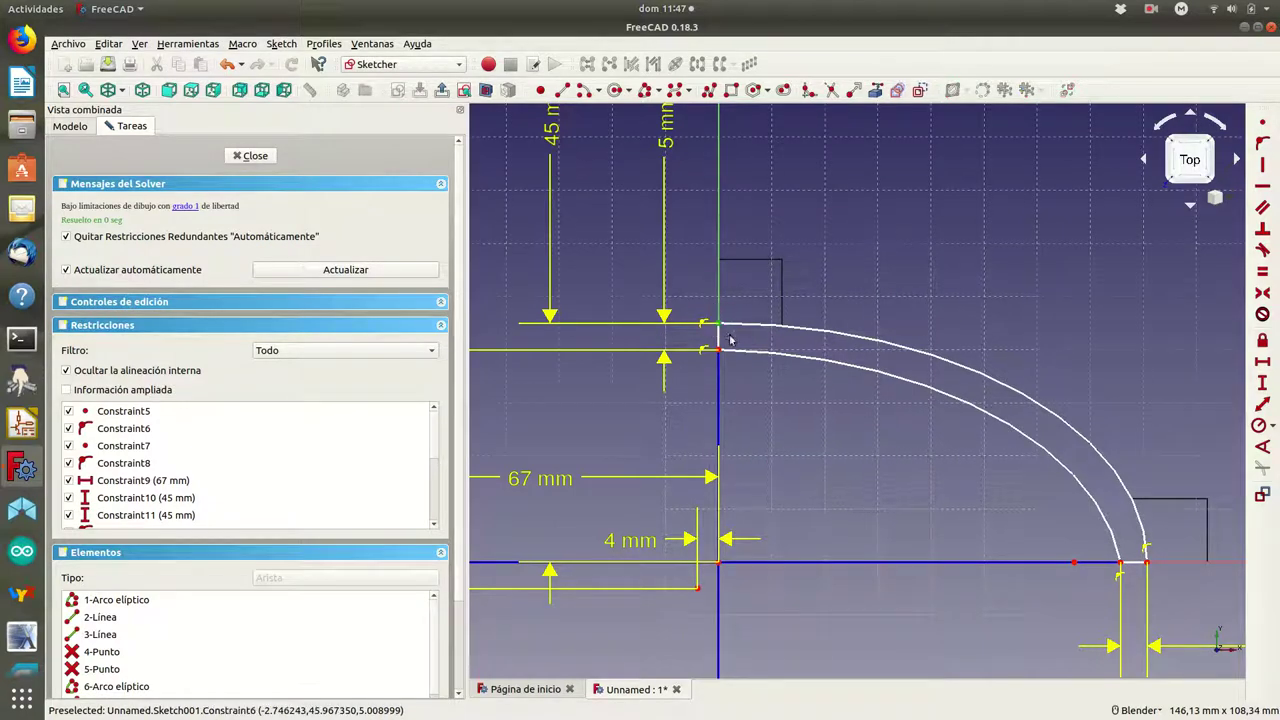
pyautogui.click(1262, 124)
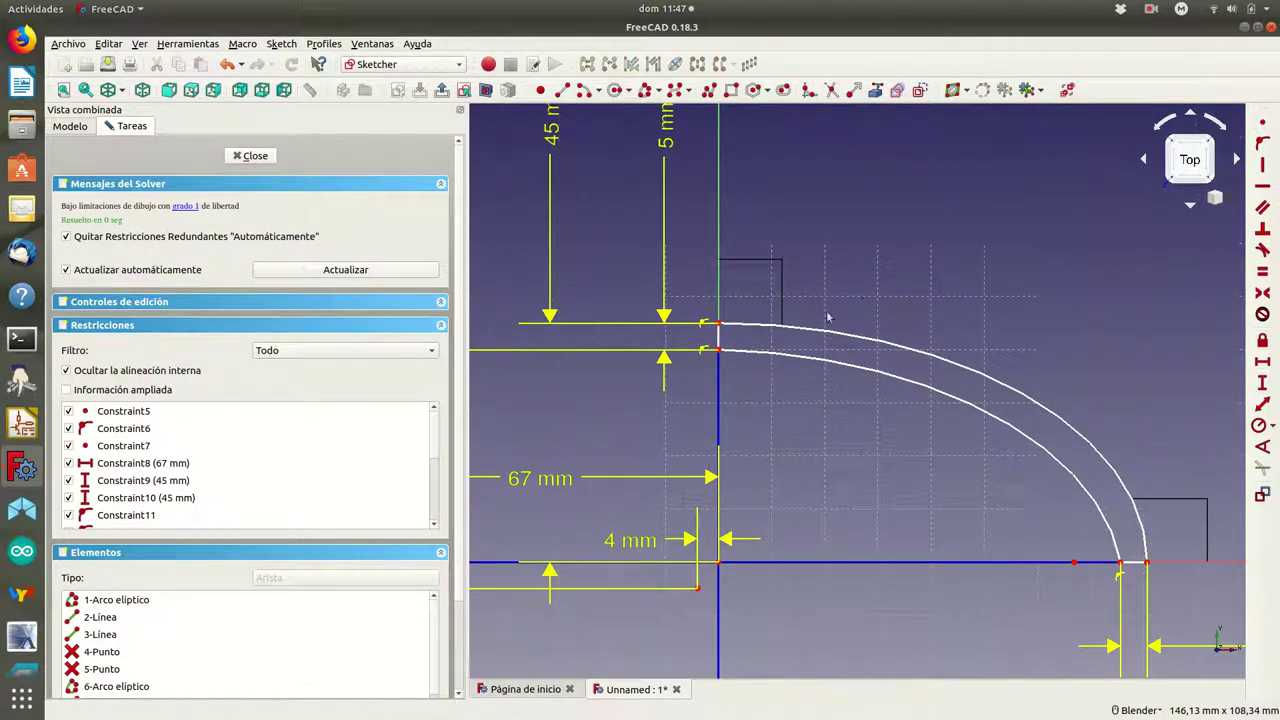
pyautogui.click(729, 367)
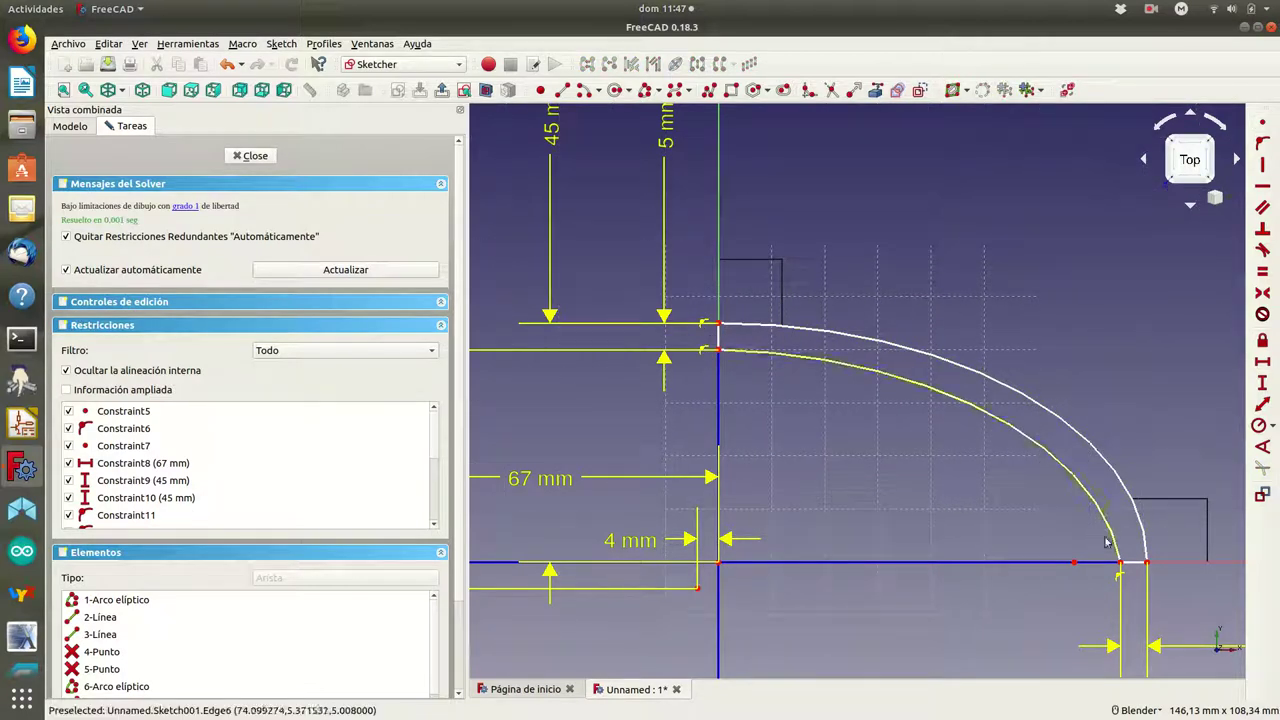
pyautogui.rightClick(1231, 346)
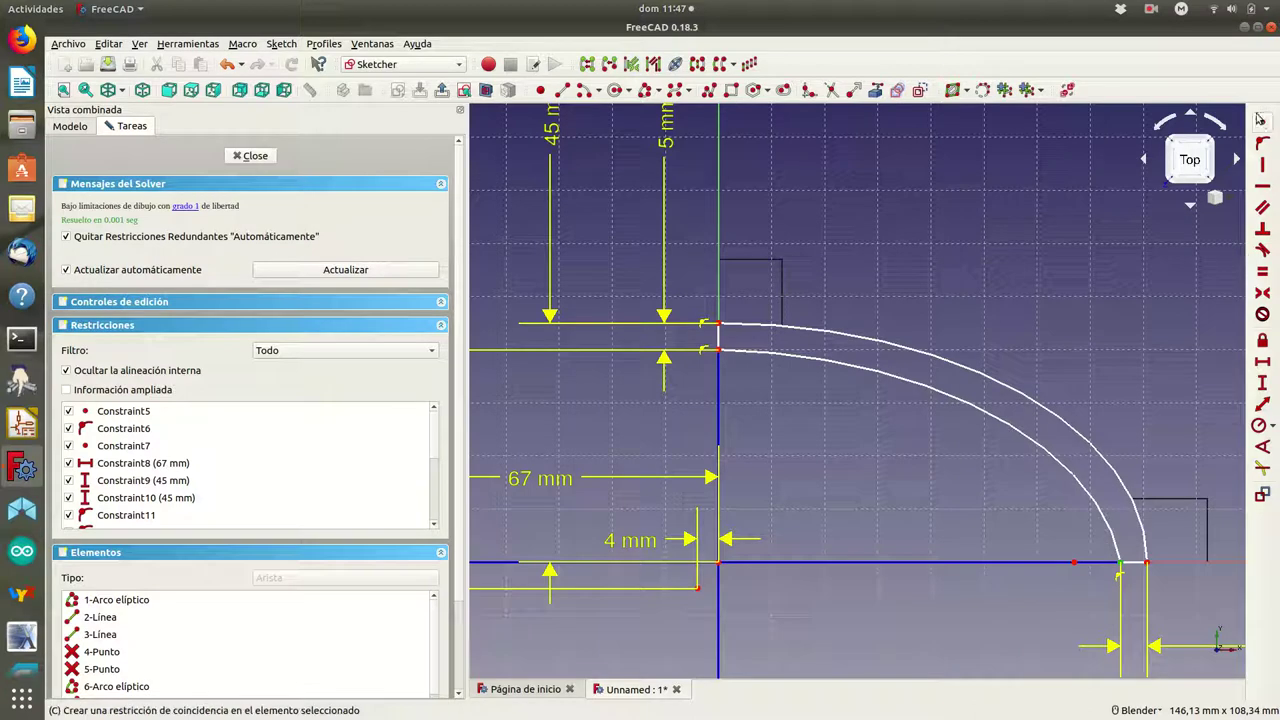
pyautogui.click(1262, 118)
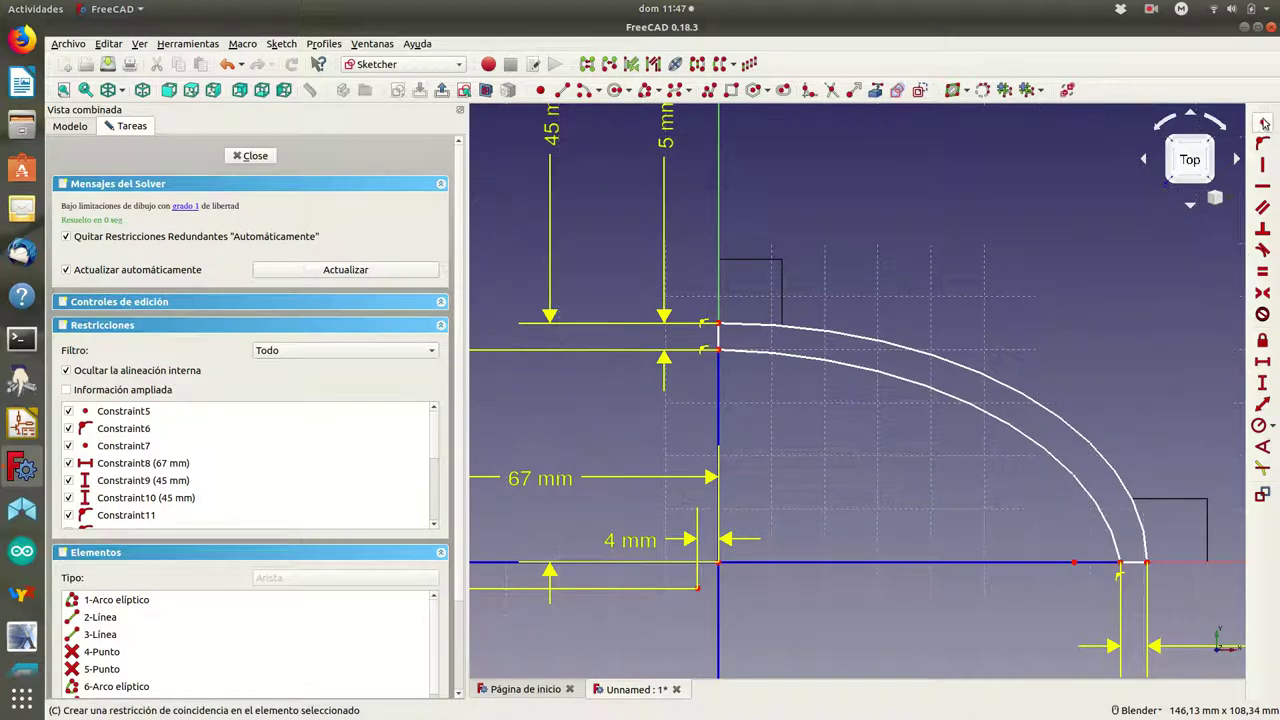
pyautogui.rightClick(1151, 566)
# Close the sketch and pad it 15 mm with Extruir.
pyautogui.click(249, 158)
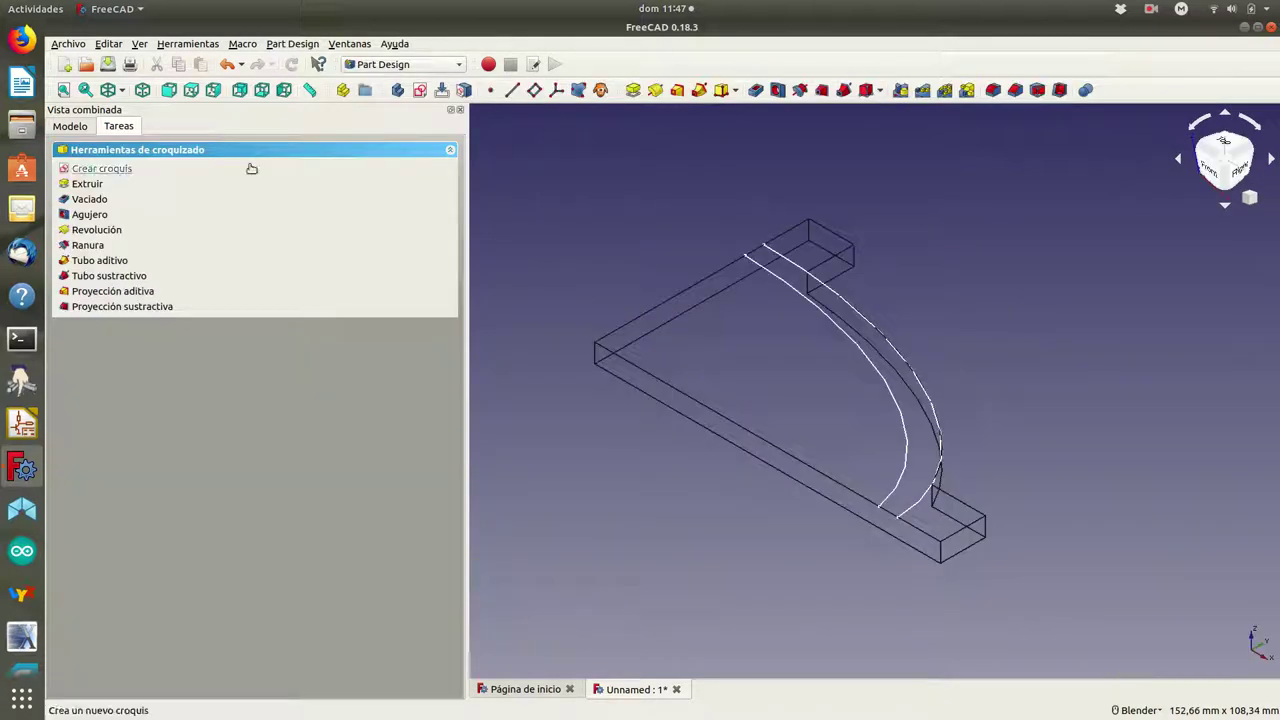
pyautogui.click(90, 185)
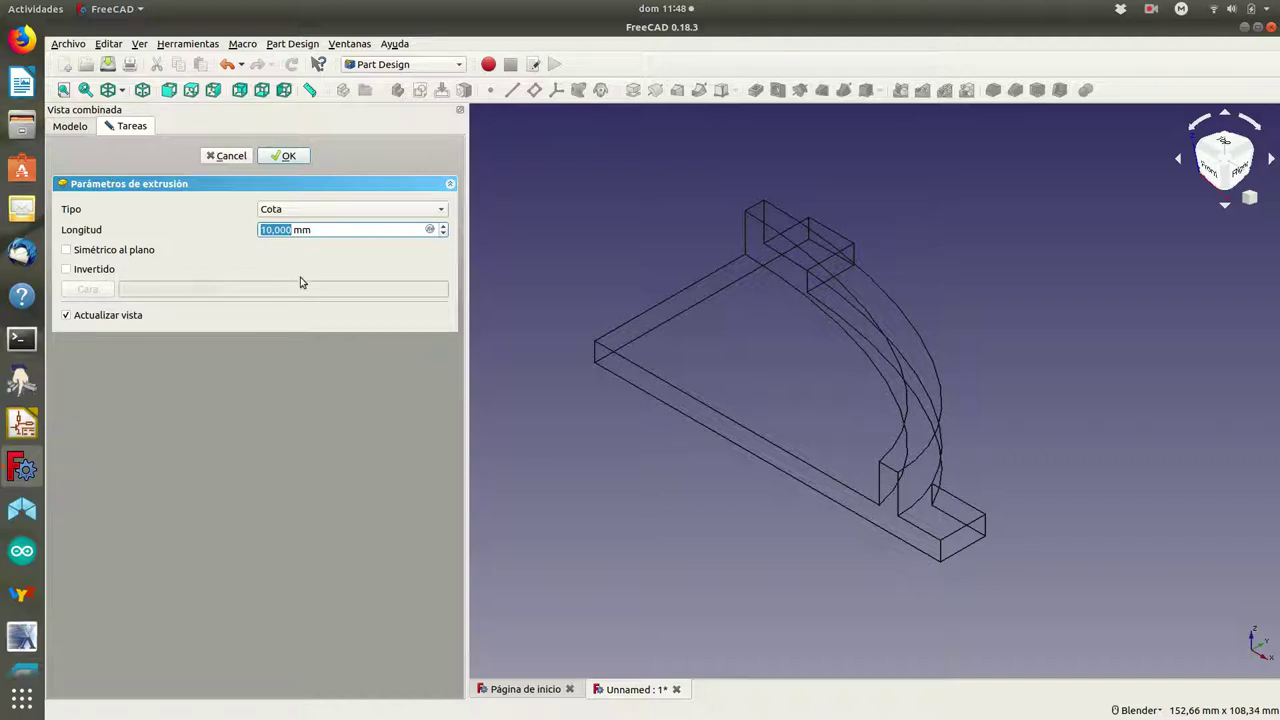
pyautogui.write('15')
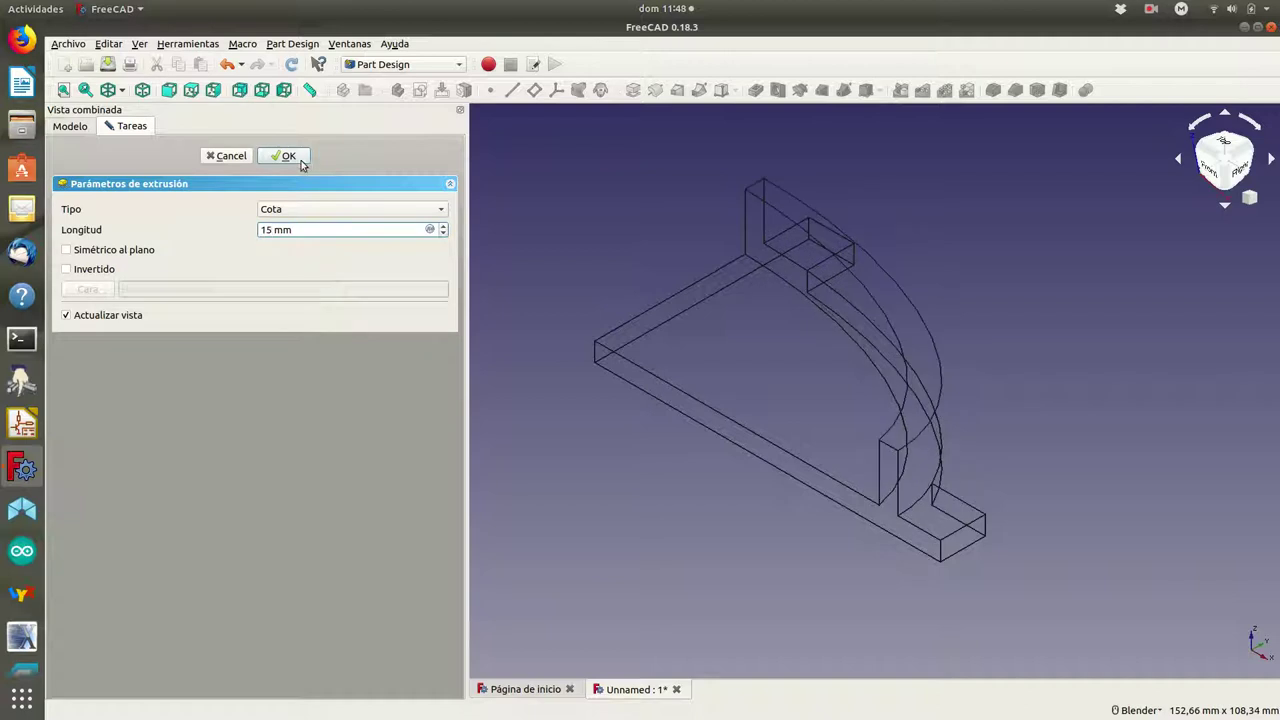
pyautogui.click(288, 156)
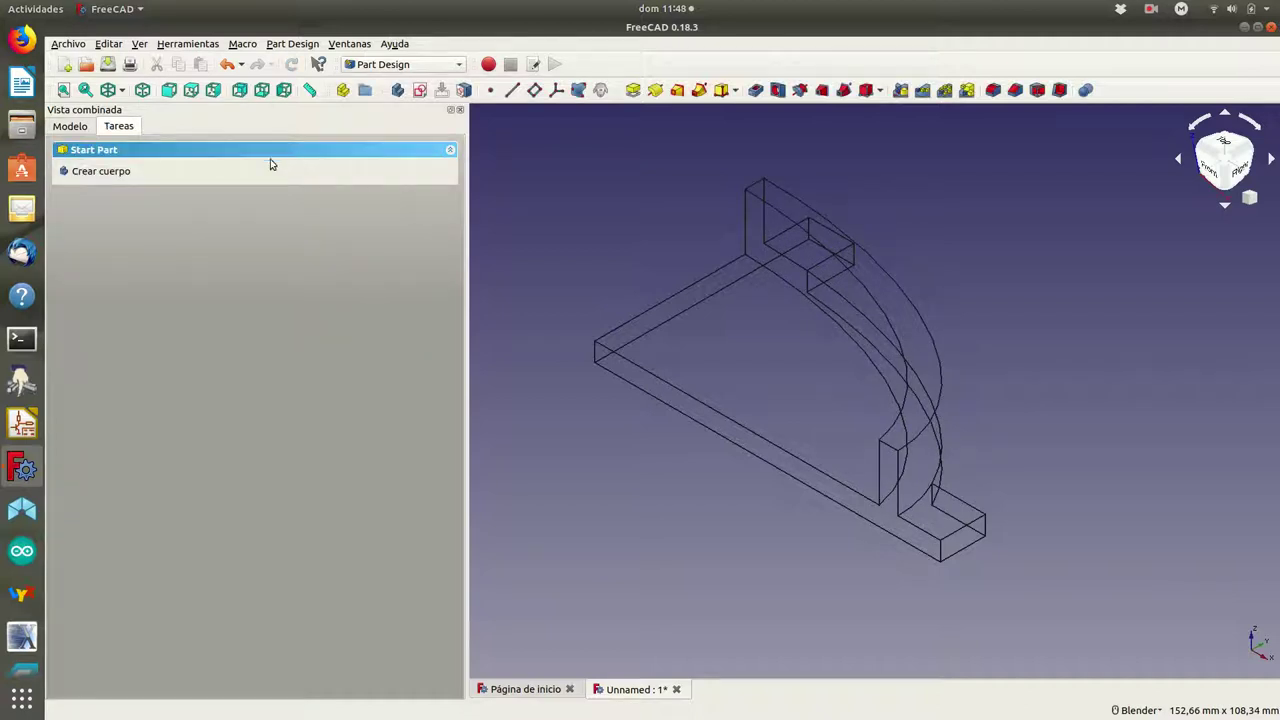
# Rename Sketch001 to contorno_pared_curva in the Modelo tree.
pyautogui.click(84, 130)
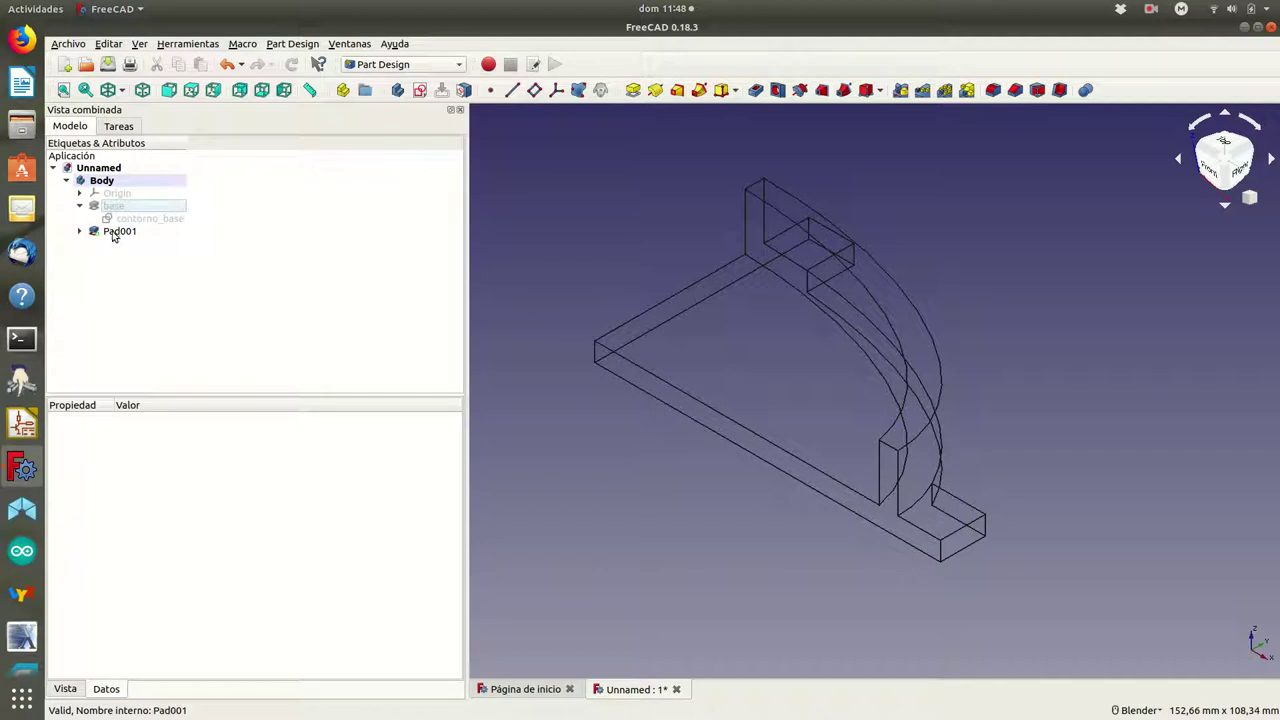
pyautogui.click(80, 233)
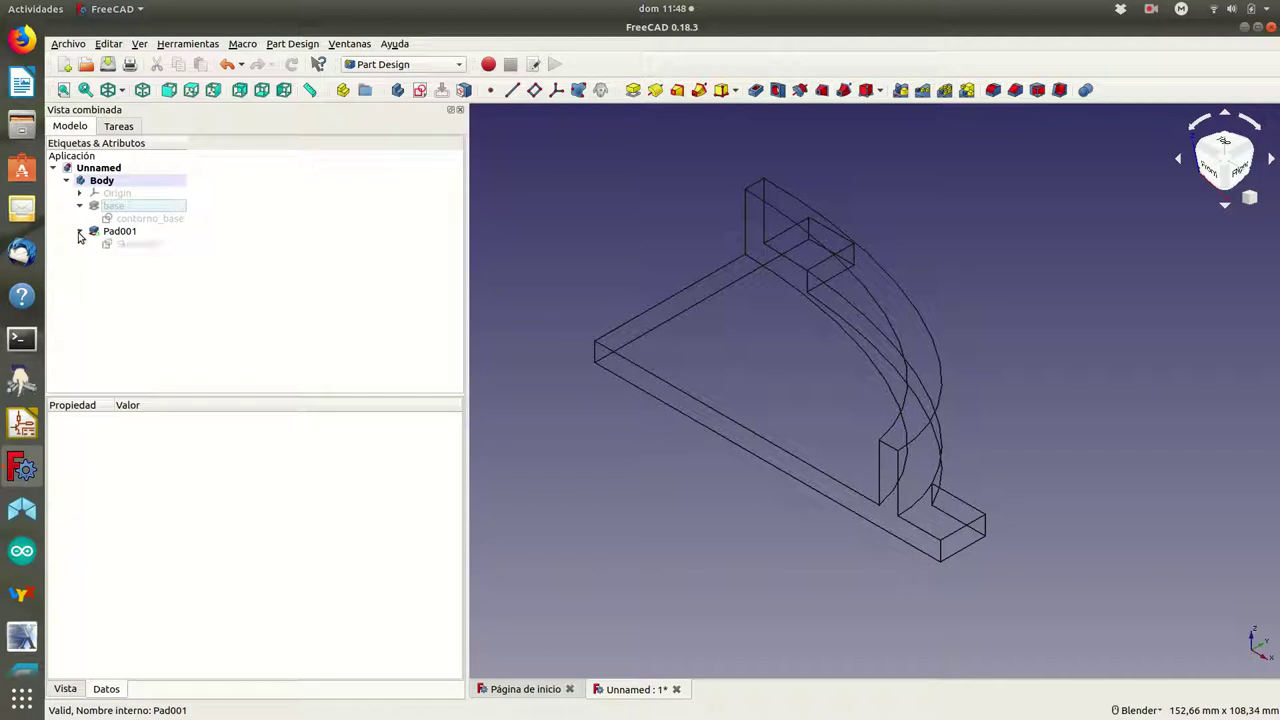
pyautogui.click(131, 245)
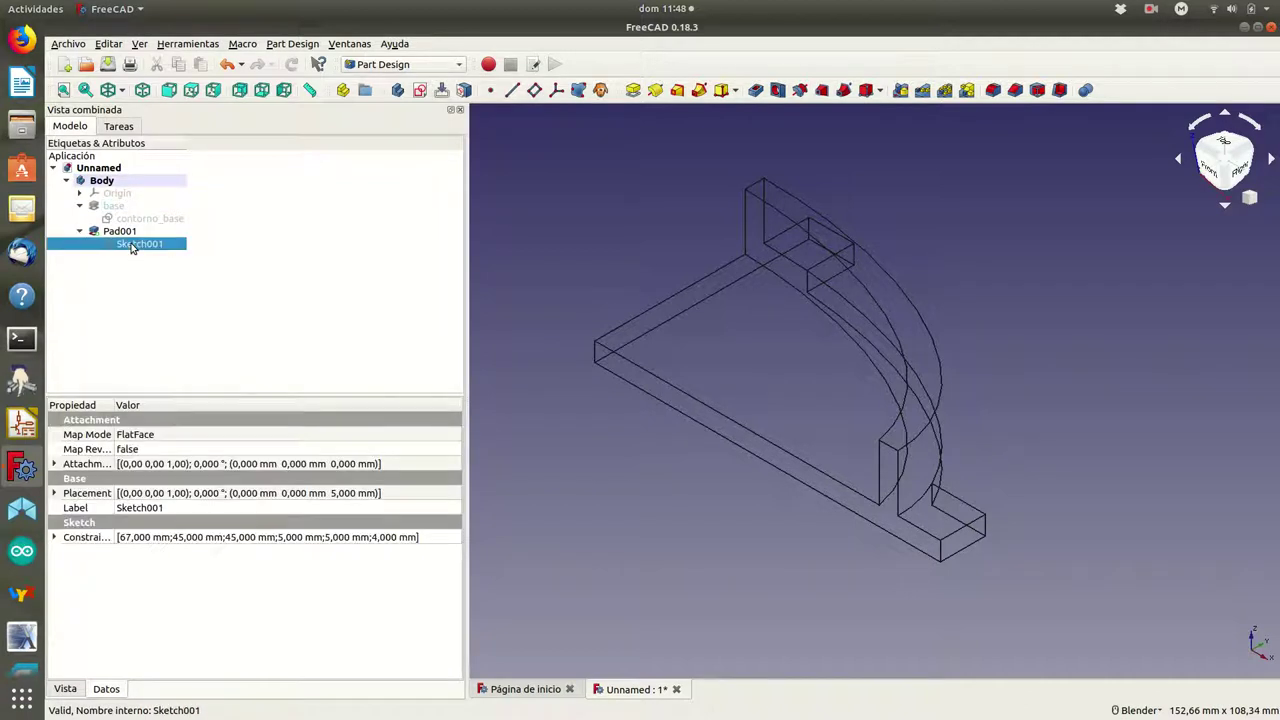
pyautogui.rightClick(131, 245)
pyautogui.click(175, 421)
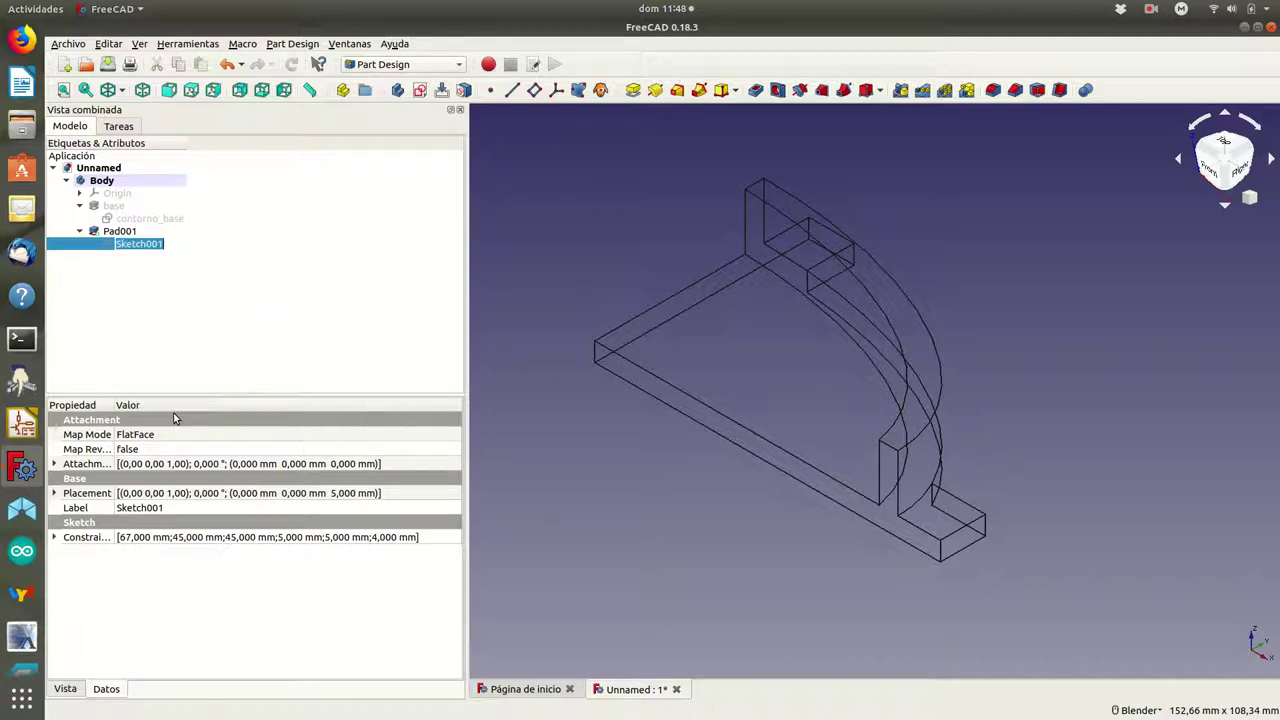
pyautogui.write('co')
pyautogui.write('_curva')
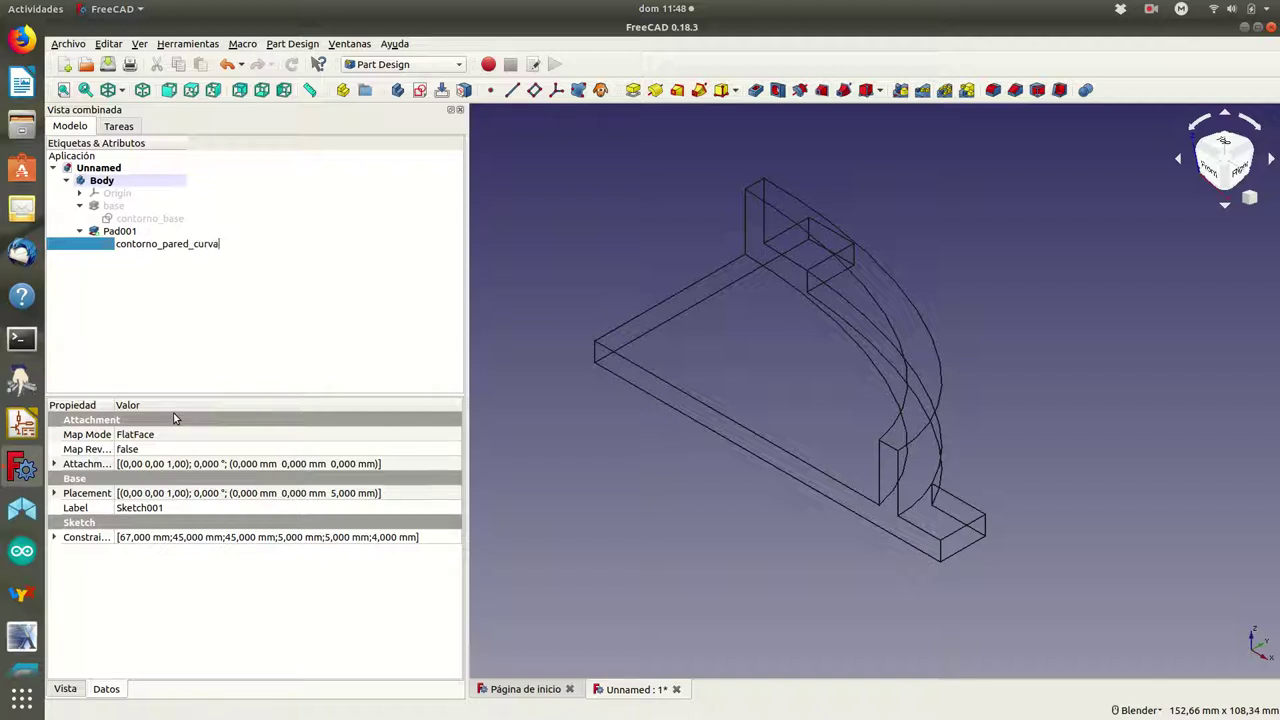
# Rename Pad001 to pared_curva.
pyautogui.click(120, 231)
pyautogui.rightClick(125, 228)
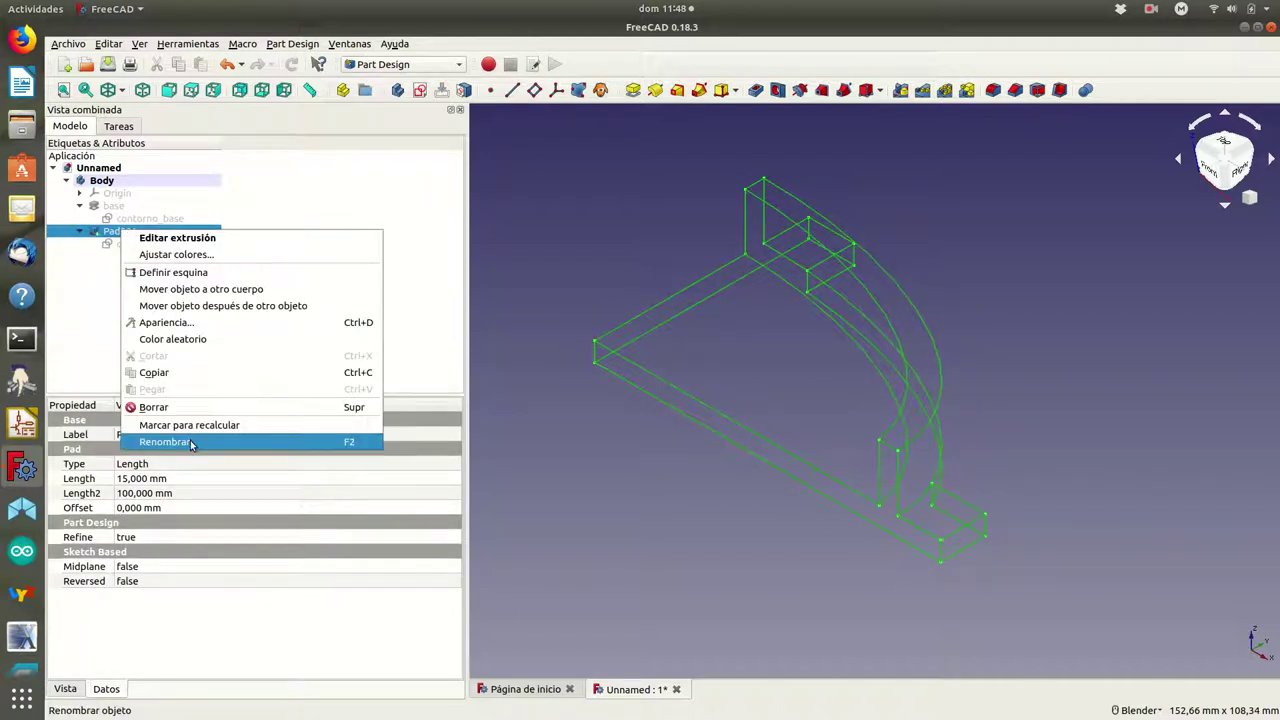
pyautogui.click(192, 443)
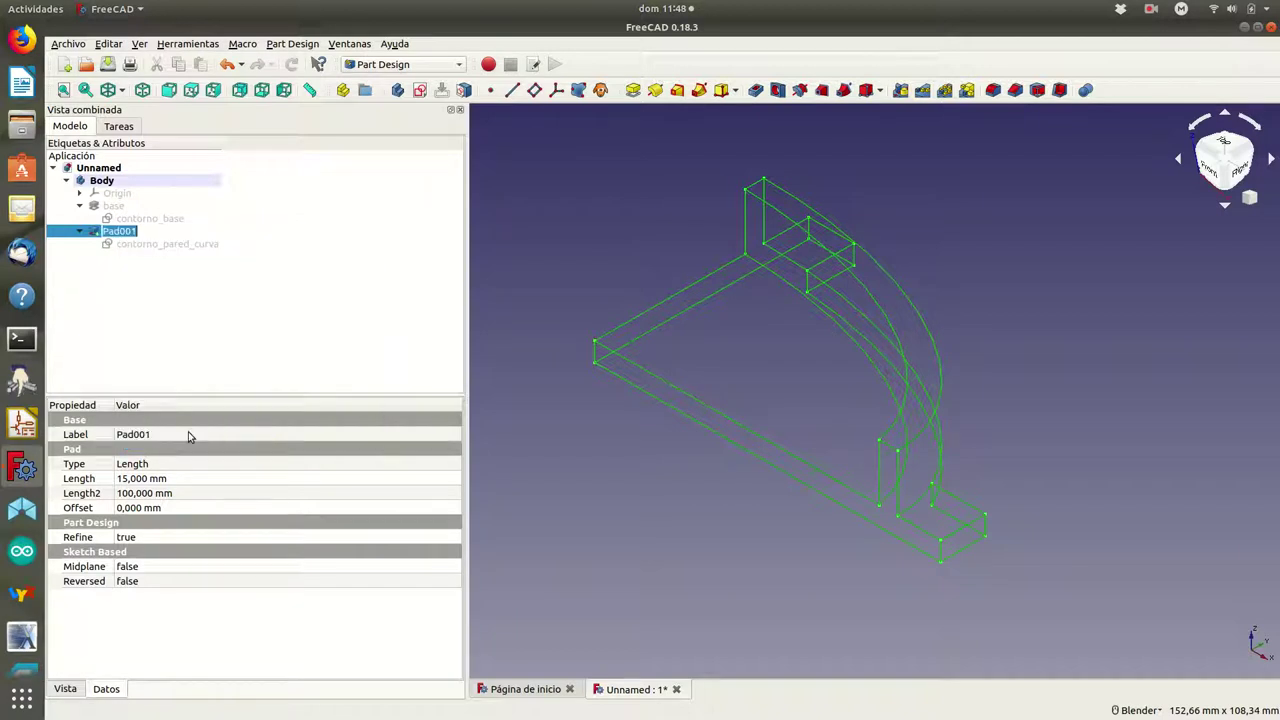
pyautogui.write('pared_curva')
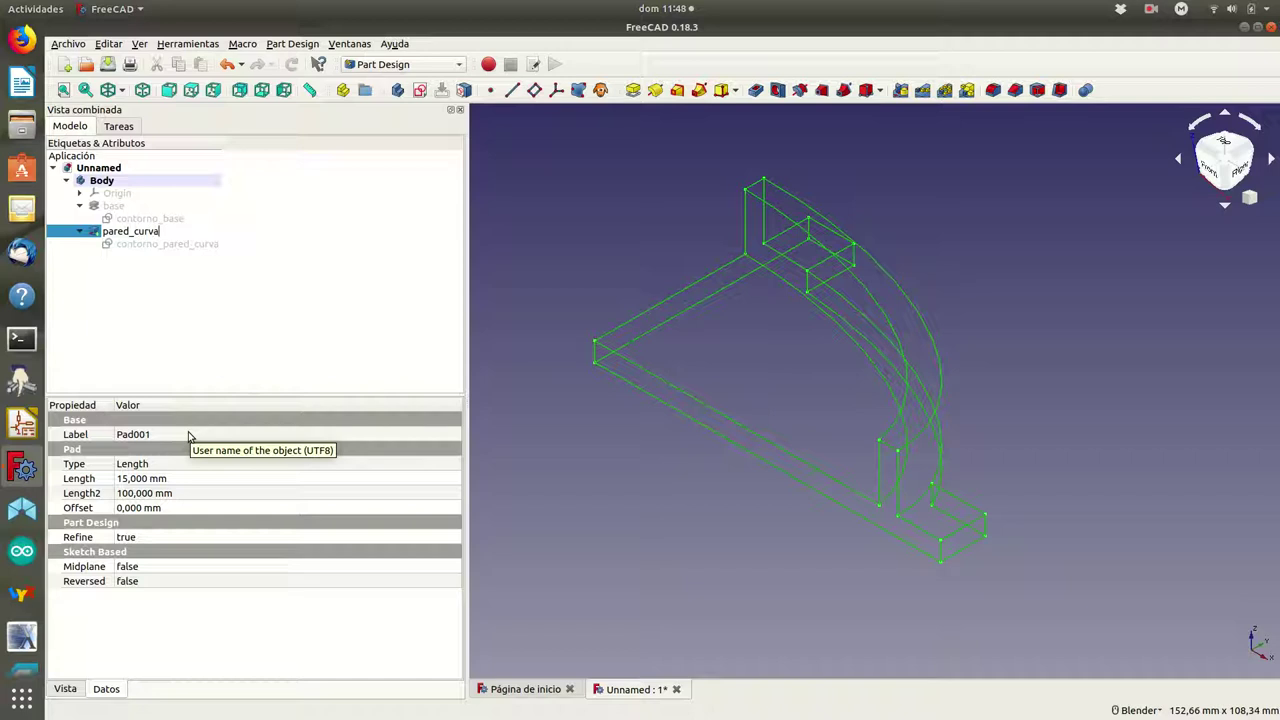
pyautogui.press('Return')
pyautogui.click(122, 91)
# Switch to Como es shading, orbit toward a top view, and select the base plate's top face.
pyautogui.click(124, 111)
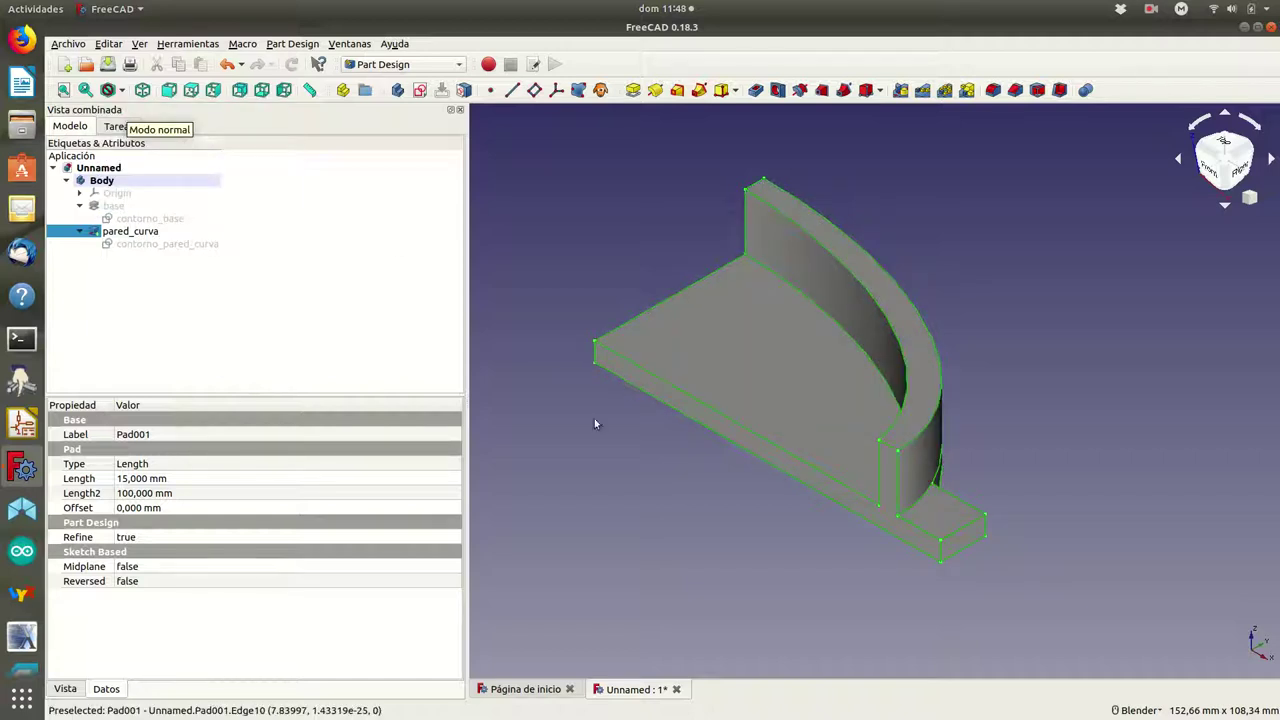
pyautogui.moveTo(617, 284); pyautogui.dragTo(640, 360, button='middle')
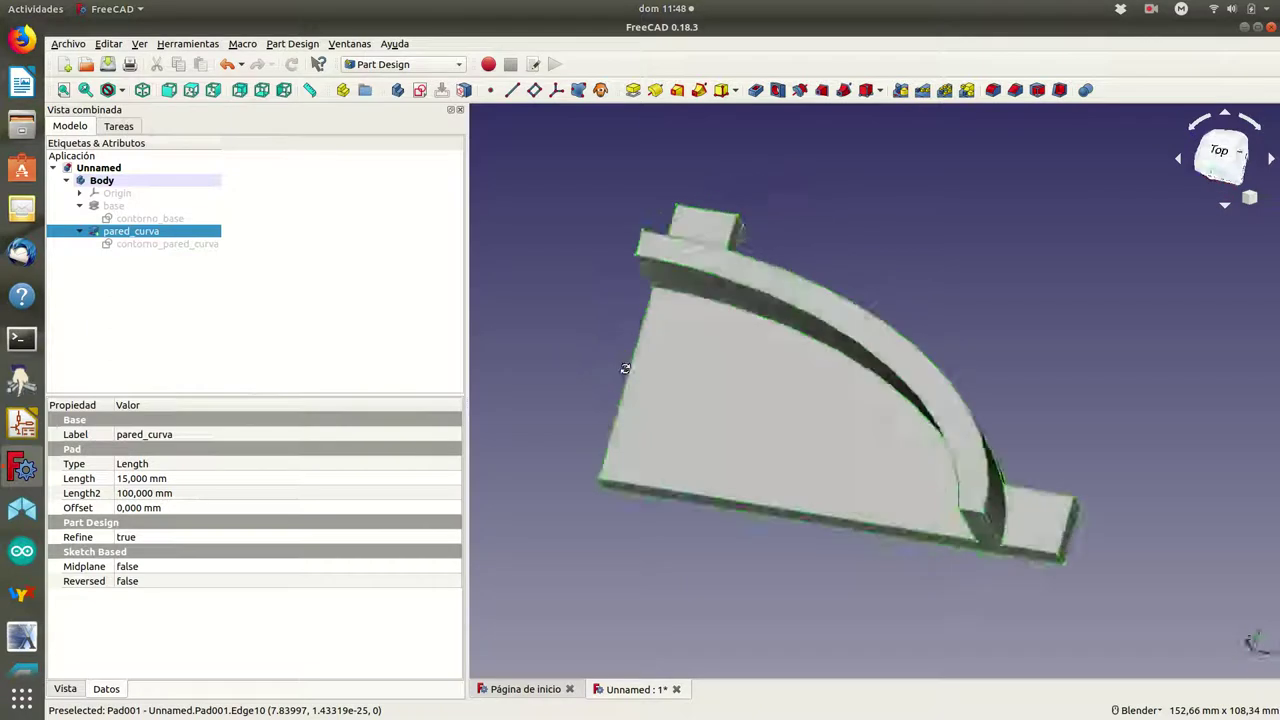
pyautogui.scroll(5, 654, 406)
pyautogui.moveTo(654, 406)
pyautogui.mouseDown(button='middle')
pyautogui.moveTo(645, 427)
pyautogui.moveTo(627, 343)
pyautogui.mouseUp(button='middle')
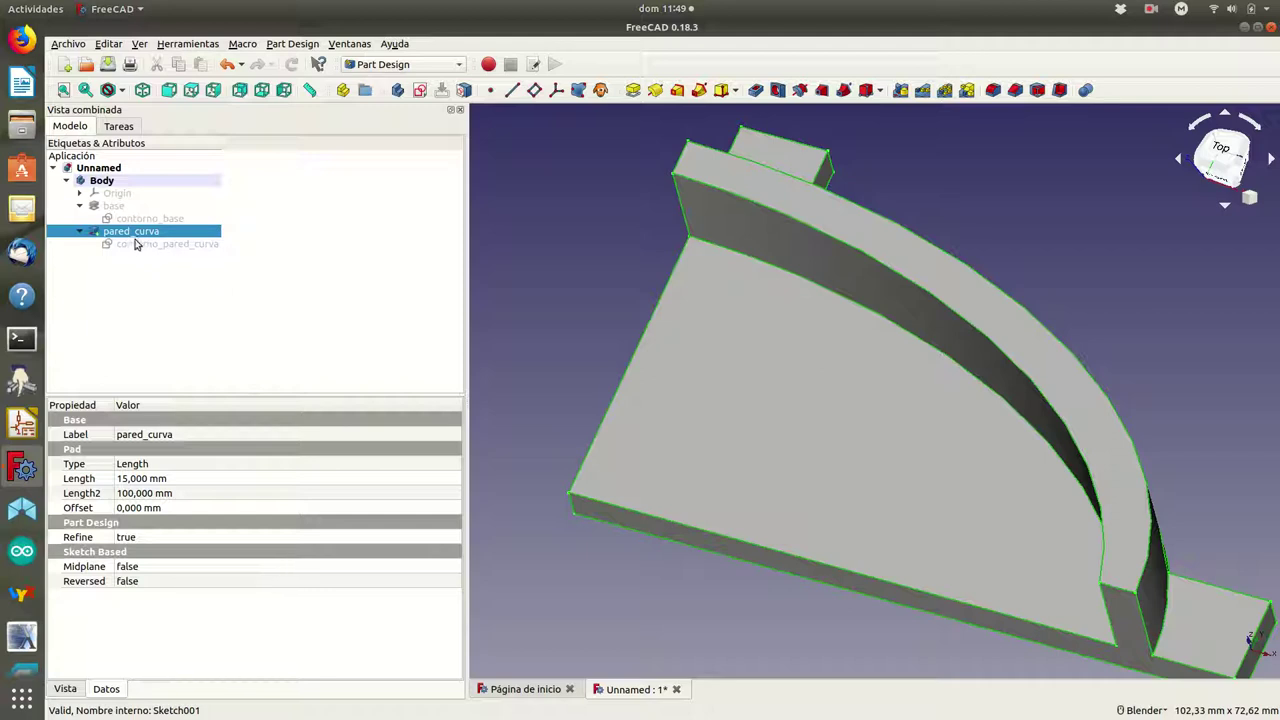
pyautogui.click(732, 361)
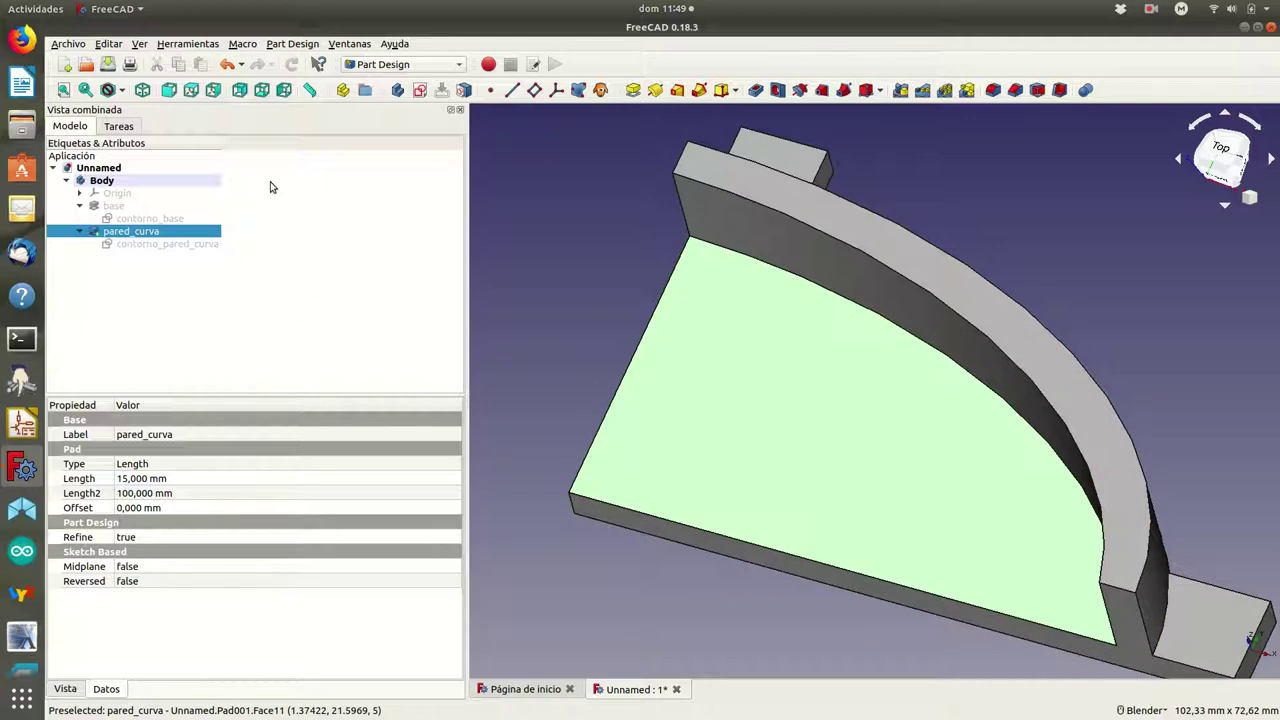
# Create Sketch002 on the plate's top face in wireframe view and start a line at the origin.
pyautogui.click(118, 127)
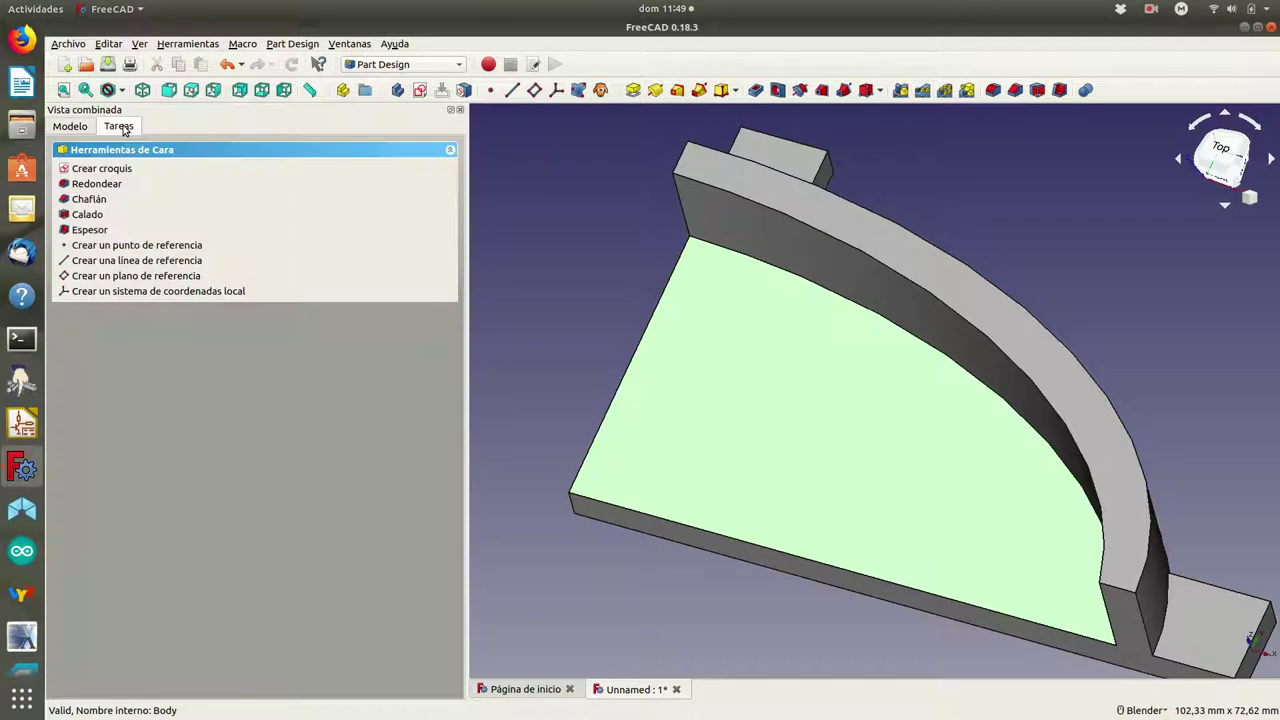
pyautogui.click(118, 170)
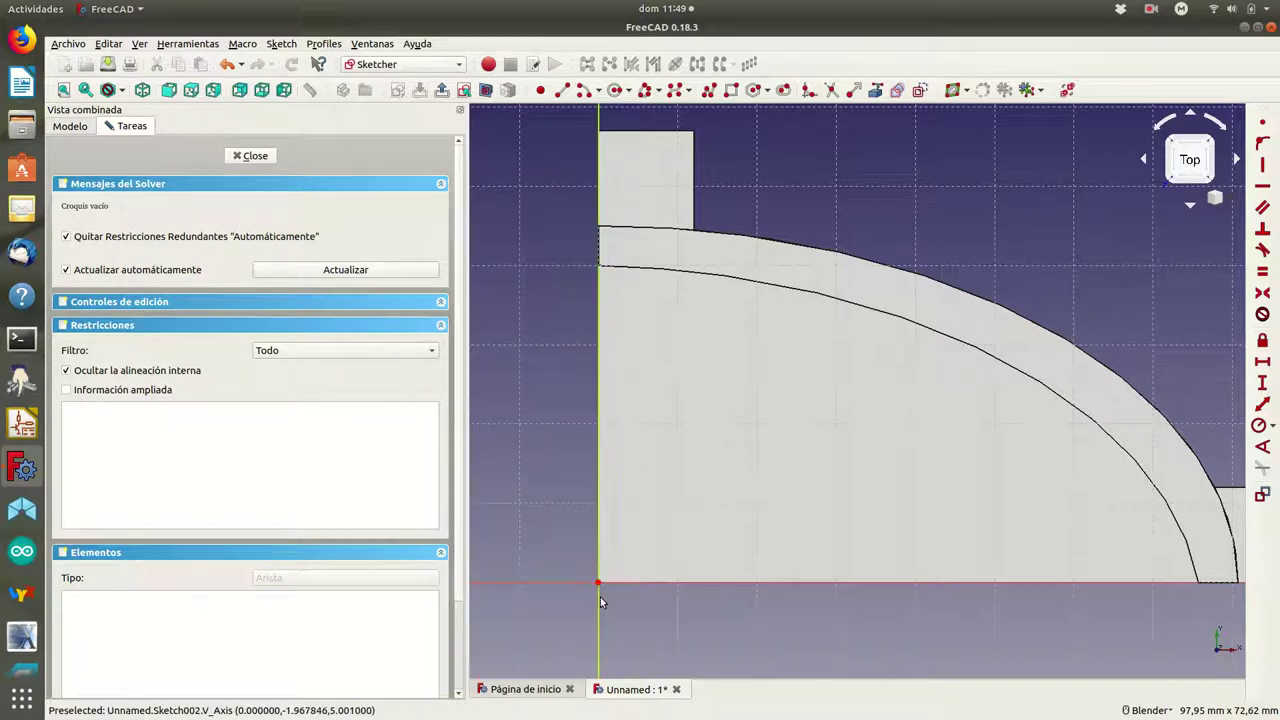
pyautogui.click(123, 90)
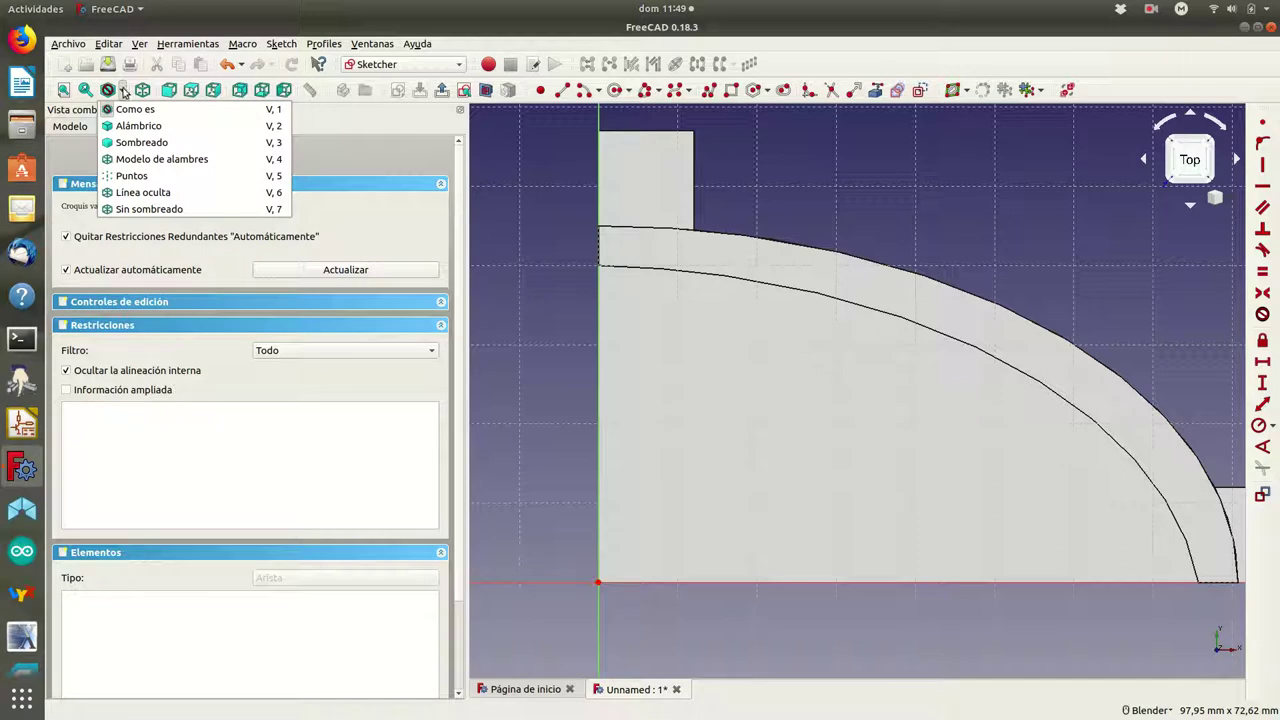
pyautogui.click(134, 162)
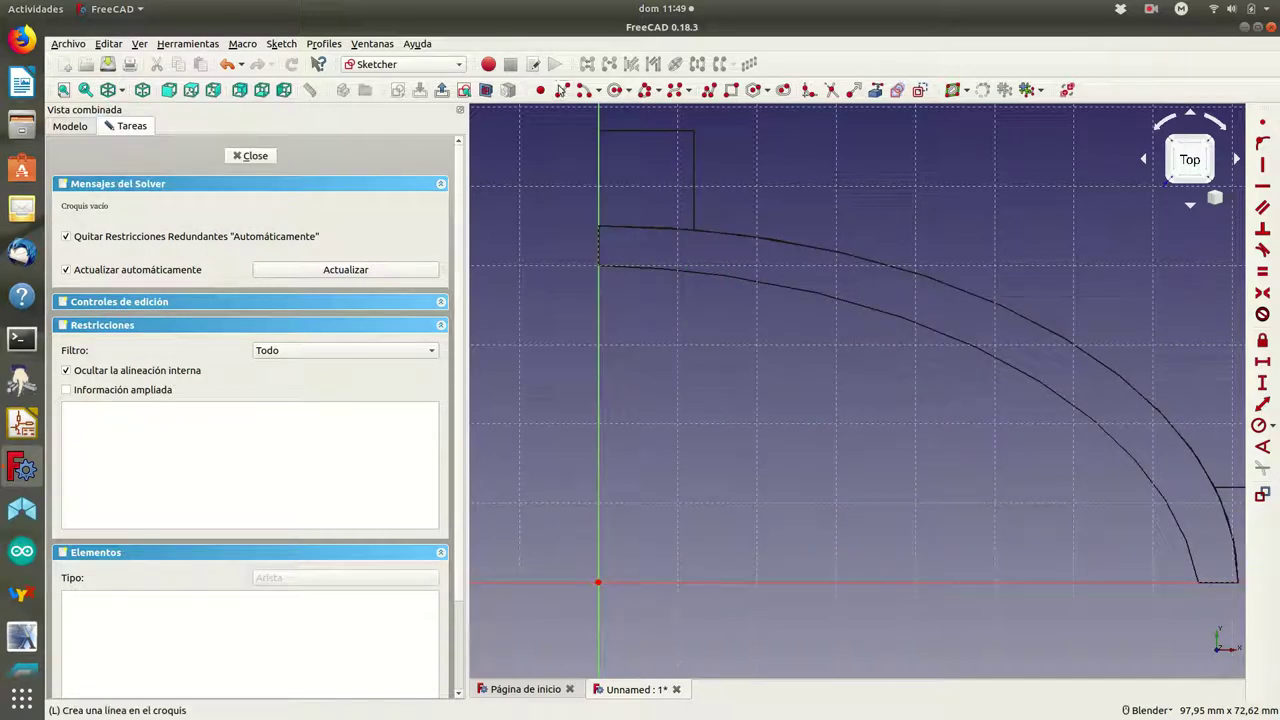
pyautogui.click(562, 90)
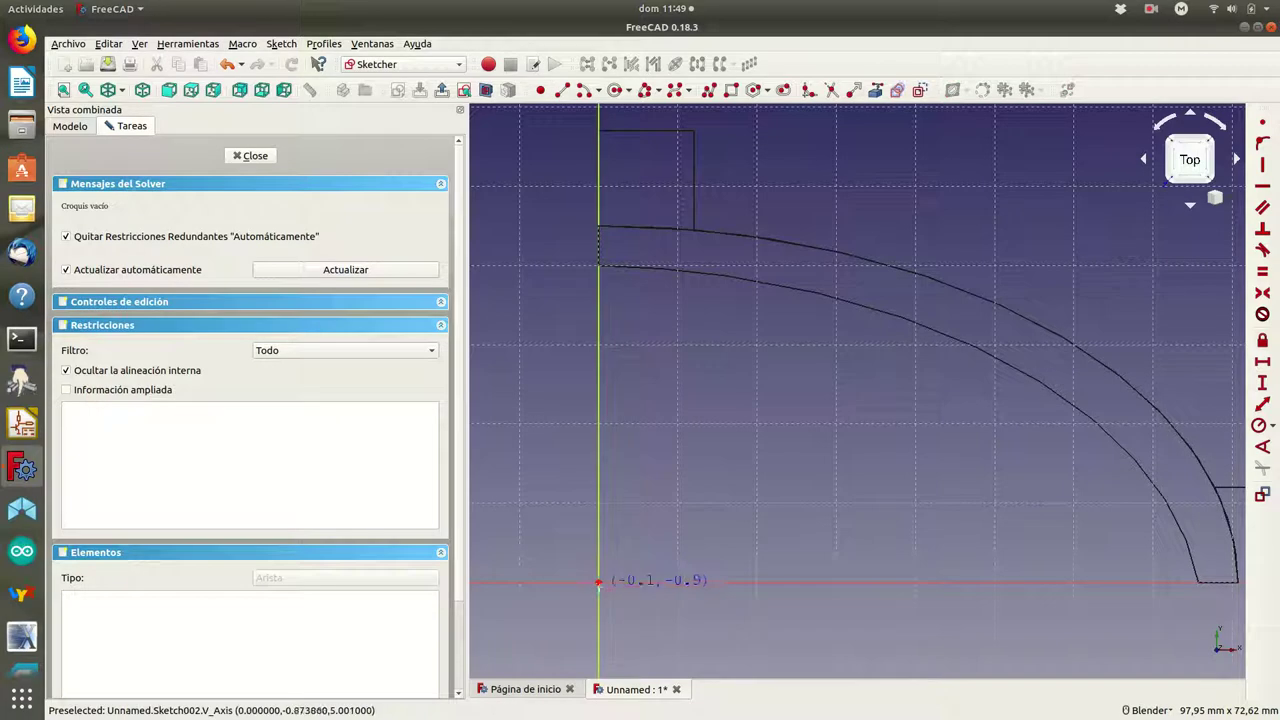
pyautogui.click(598, 580)
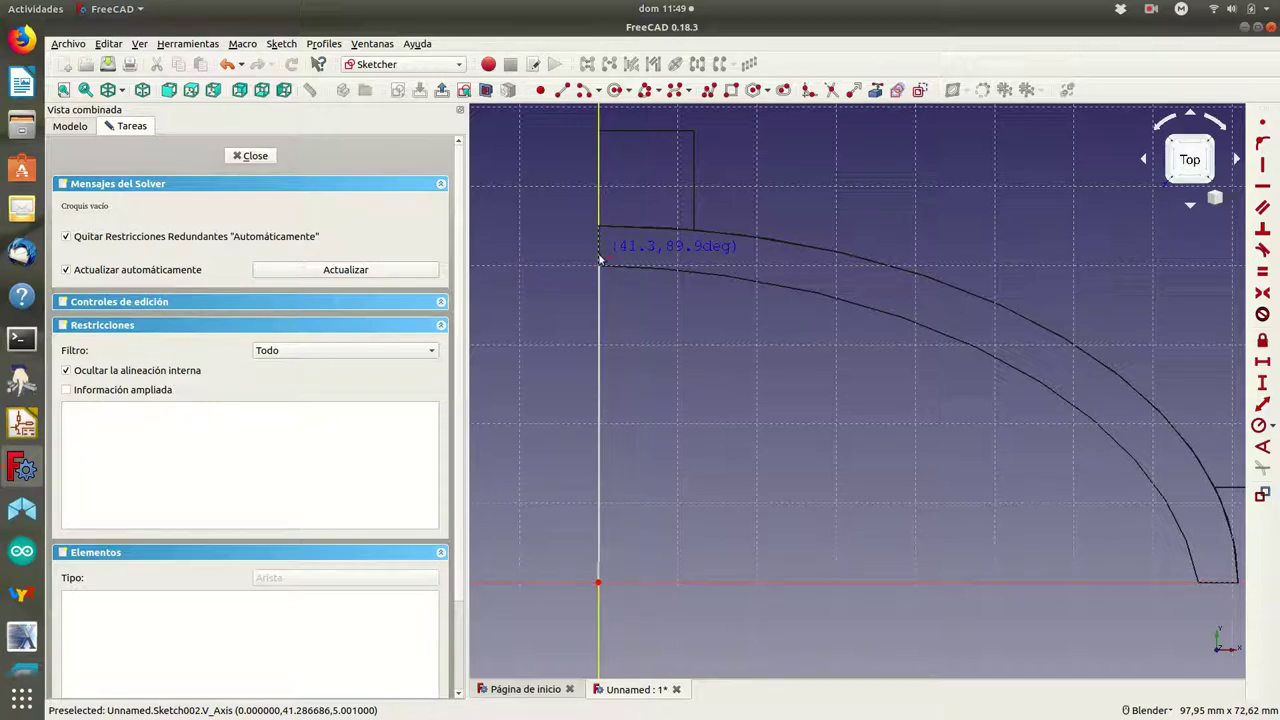
# Finish the vertical line from the origin and draw a short line rightward from its top.
pyautogui.click(600, 259)
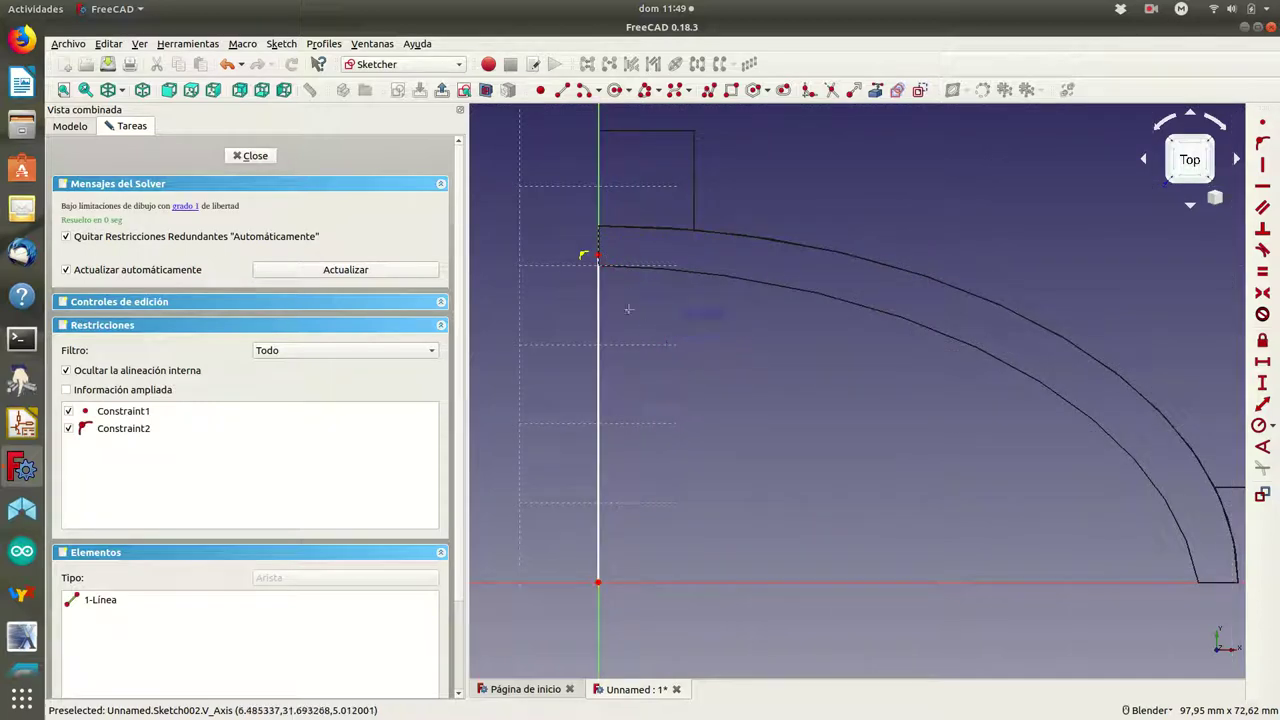
pyautogui.rightClick(586, 262)
pyautogui.press('g')
pyautogui.press('l')
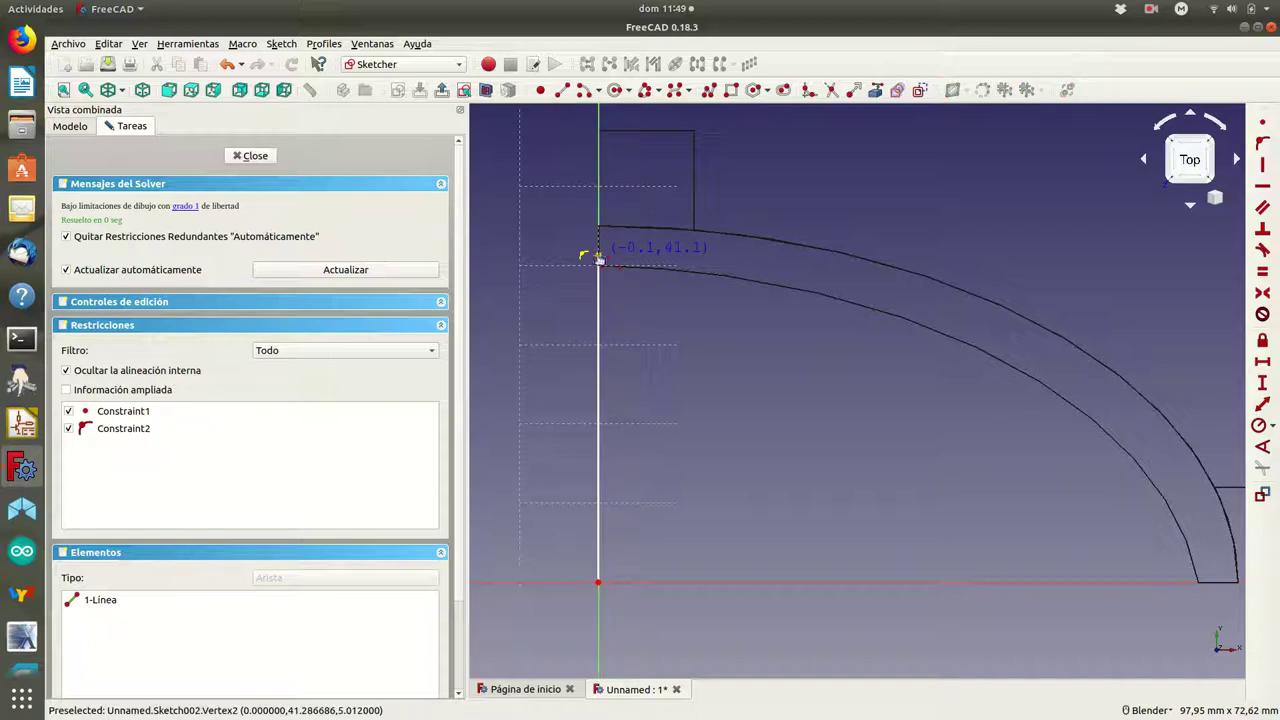
pyautogui.click(598, 258)
pyautogui.click(632, 258)
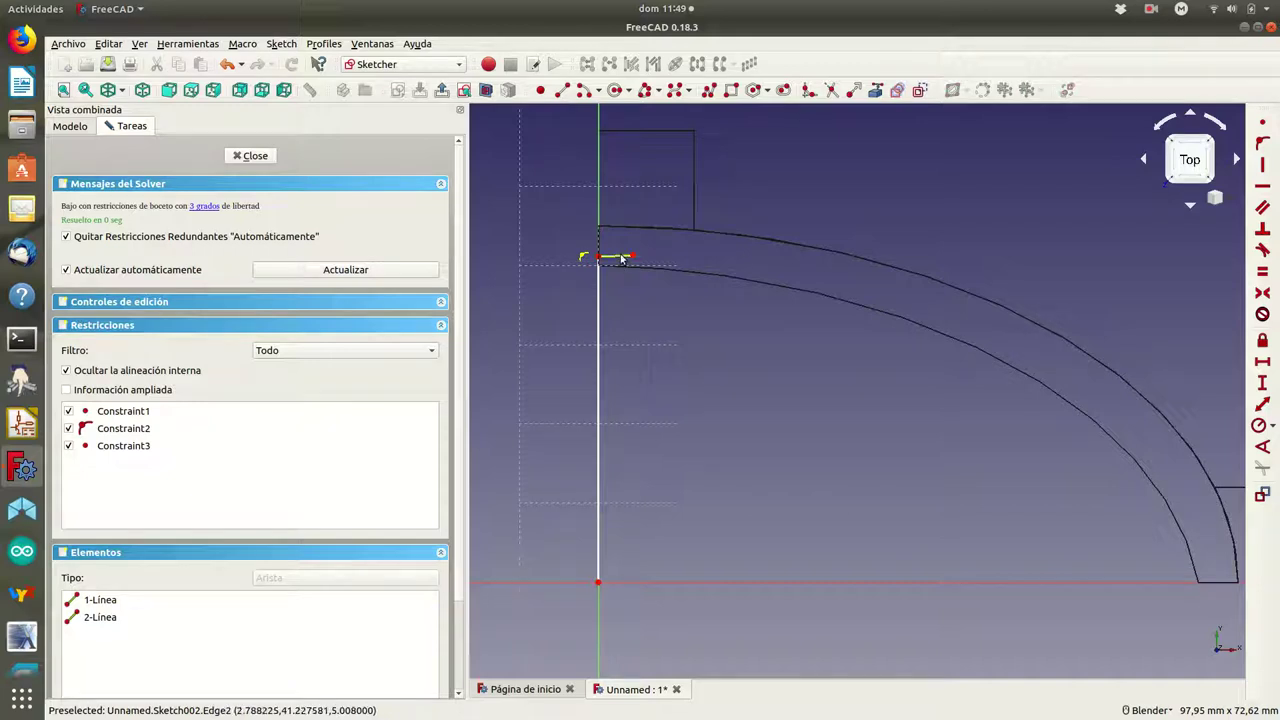
# Make the short line horizontal and constrain its horizontal length to 5 mm.
pyautogui.click(615, 257)
pyautogui.click(1266, 184)
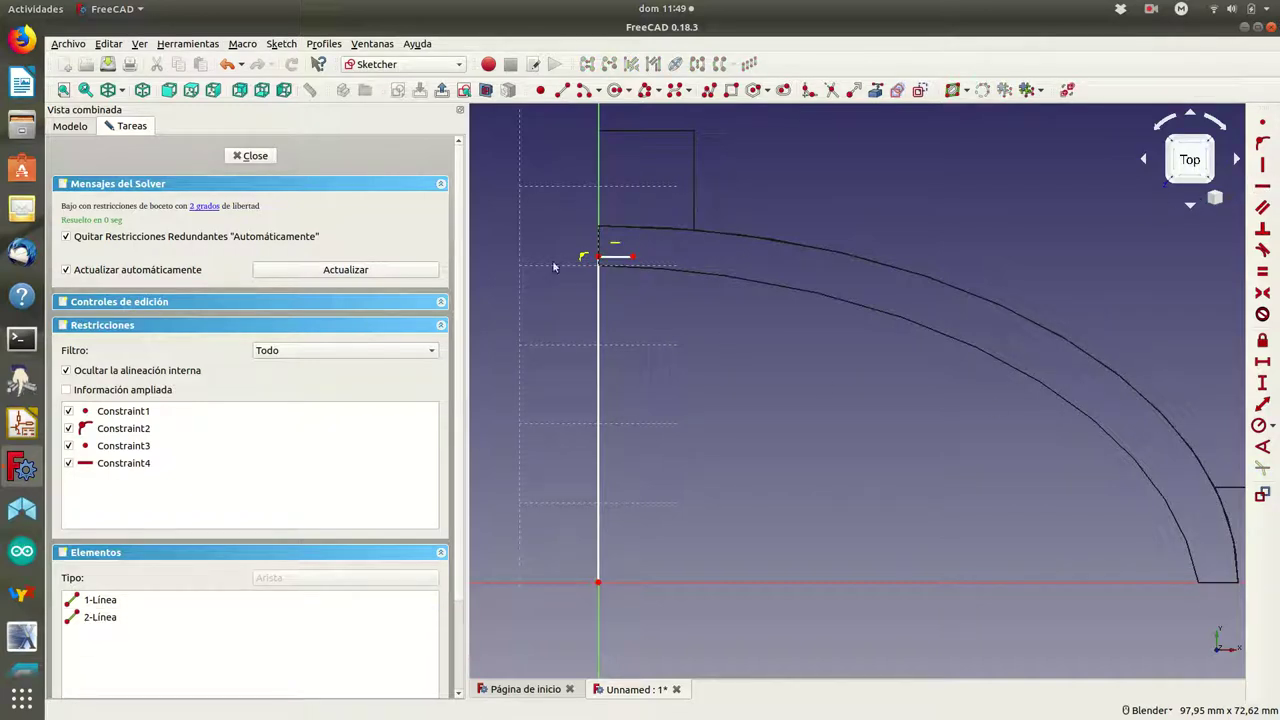
pyautogui.click(612, 257)
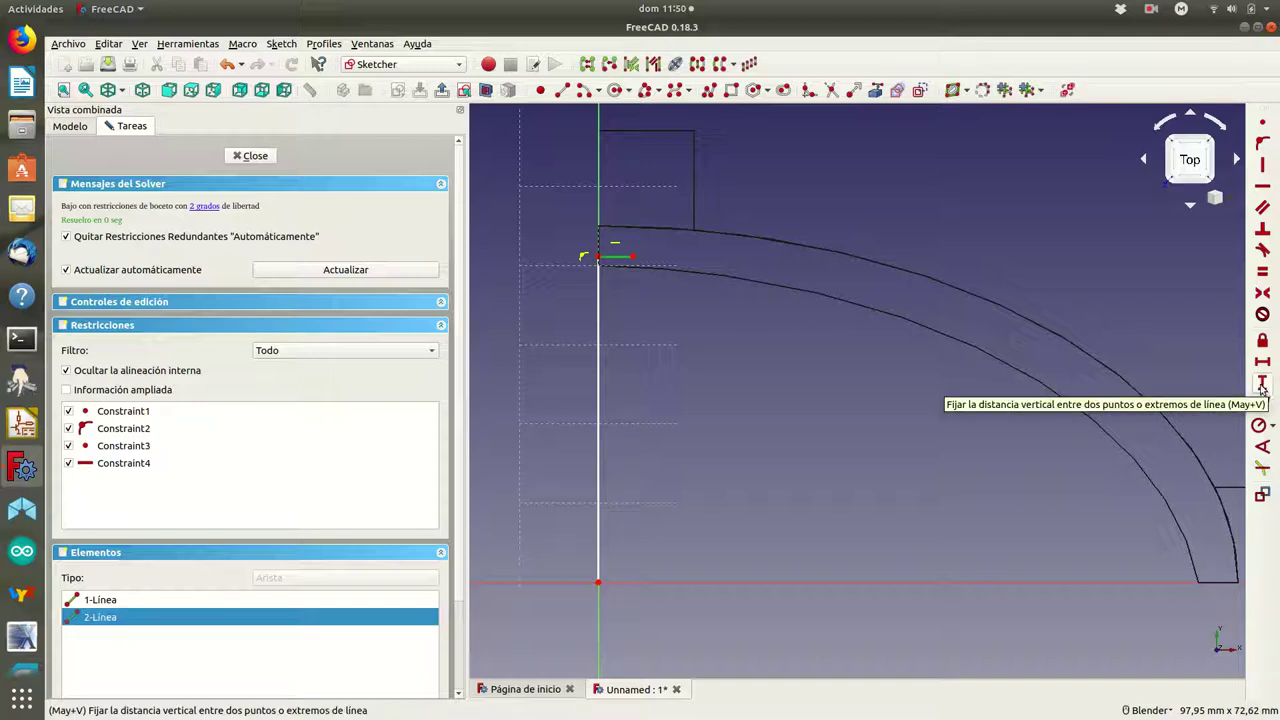
pyautogui.click(1262, 369)
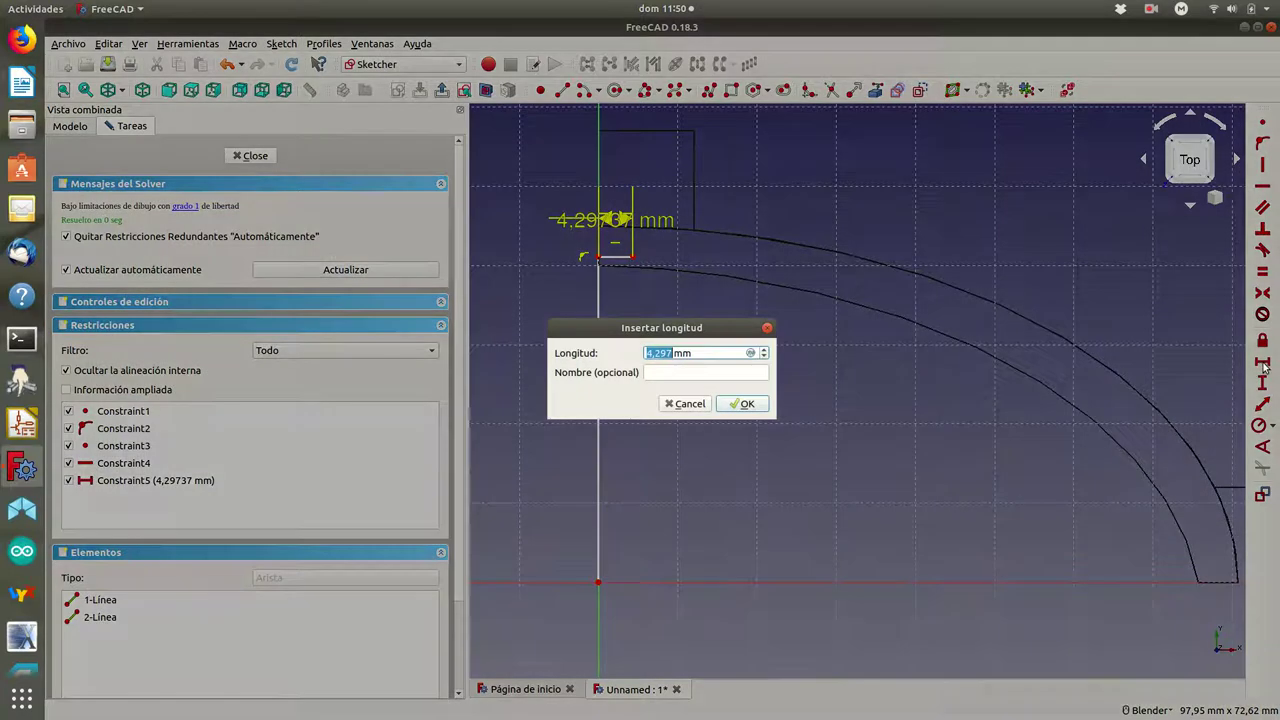
pyautogui.write('5')
pyautogui.click(747, 405)
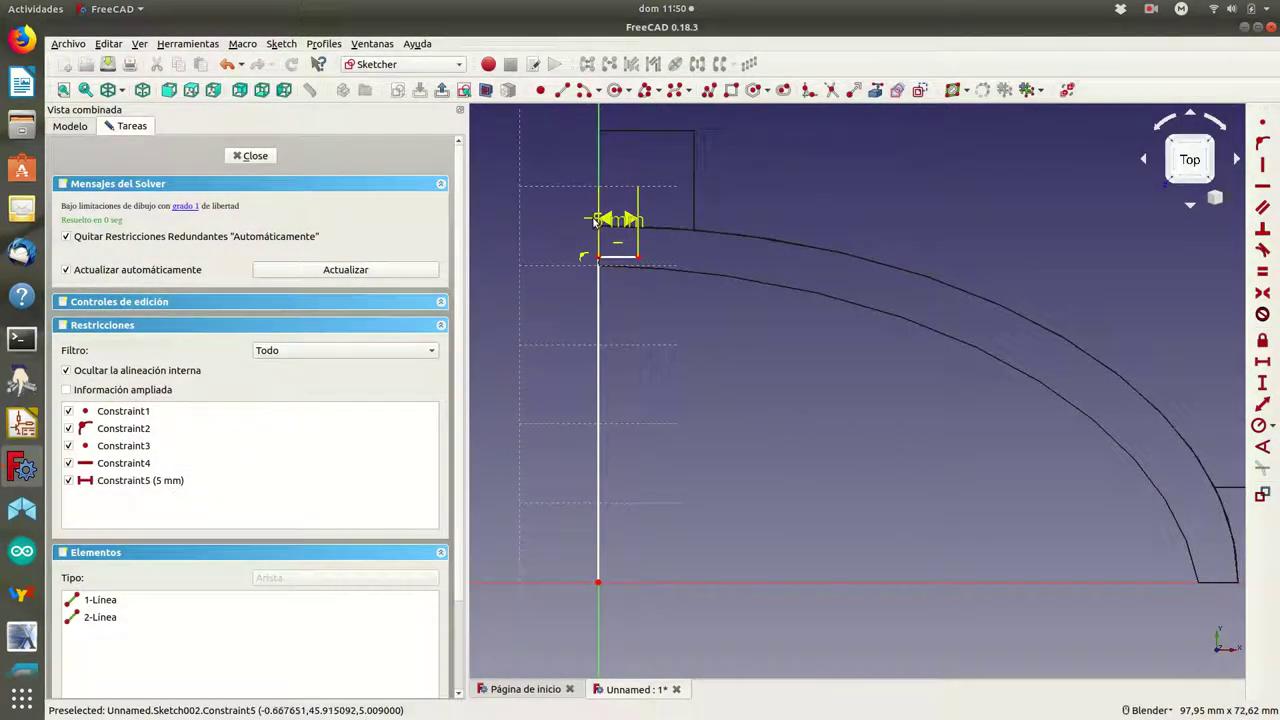
pyautogui.moveTo(600, 218)
pyautogui.mouseDown()
pyautogui.moveTo(660, 208)
pyautogui.moveTo(677, 224)
pyautogui.mouseUp()
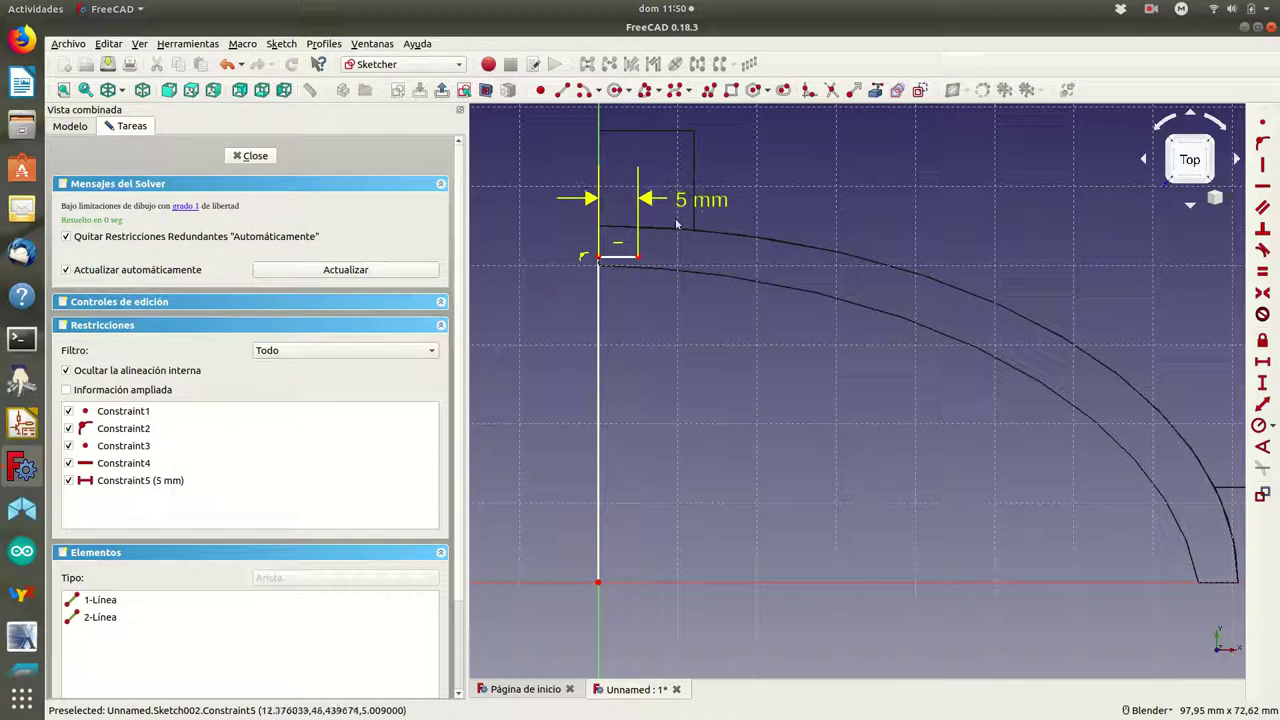
# Constrain the vertical line from the origin to a height of 41 mm.
pyautogui.click(598, 344)
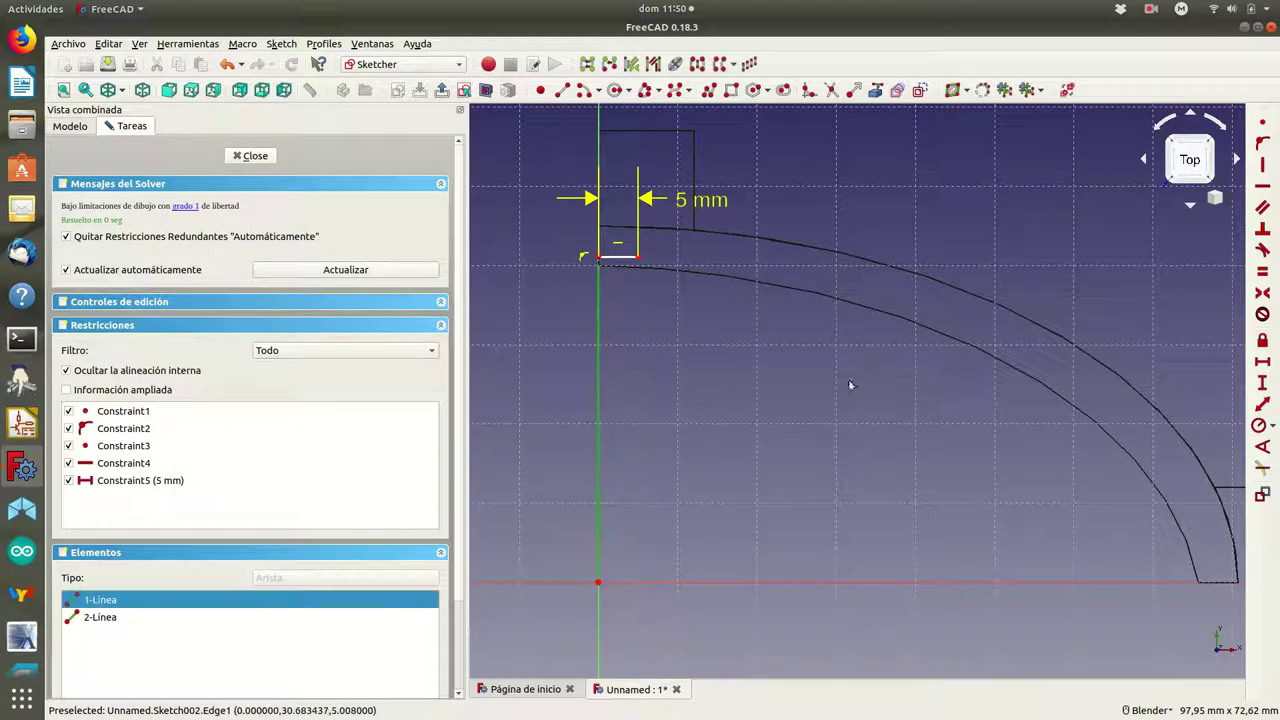
pyautogui.click(1264, 389)
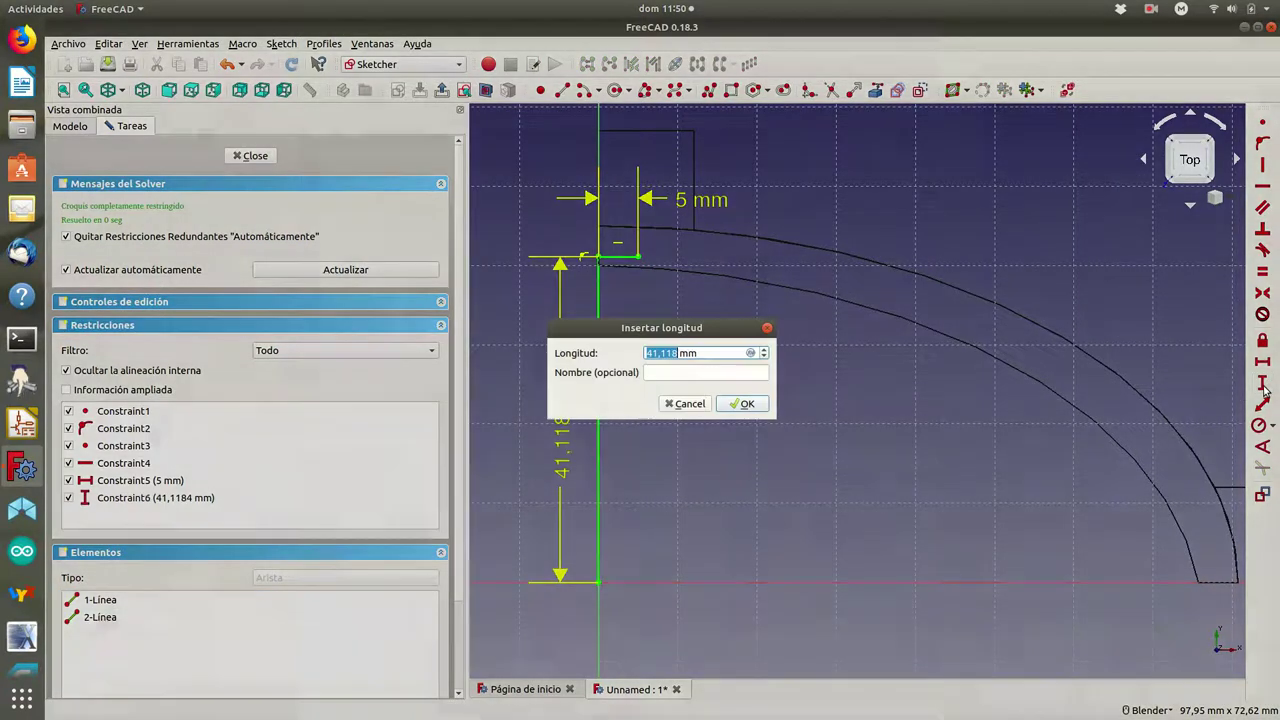
pyautogui.write('41')
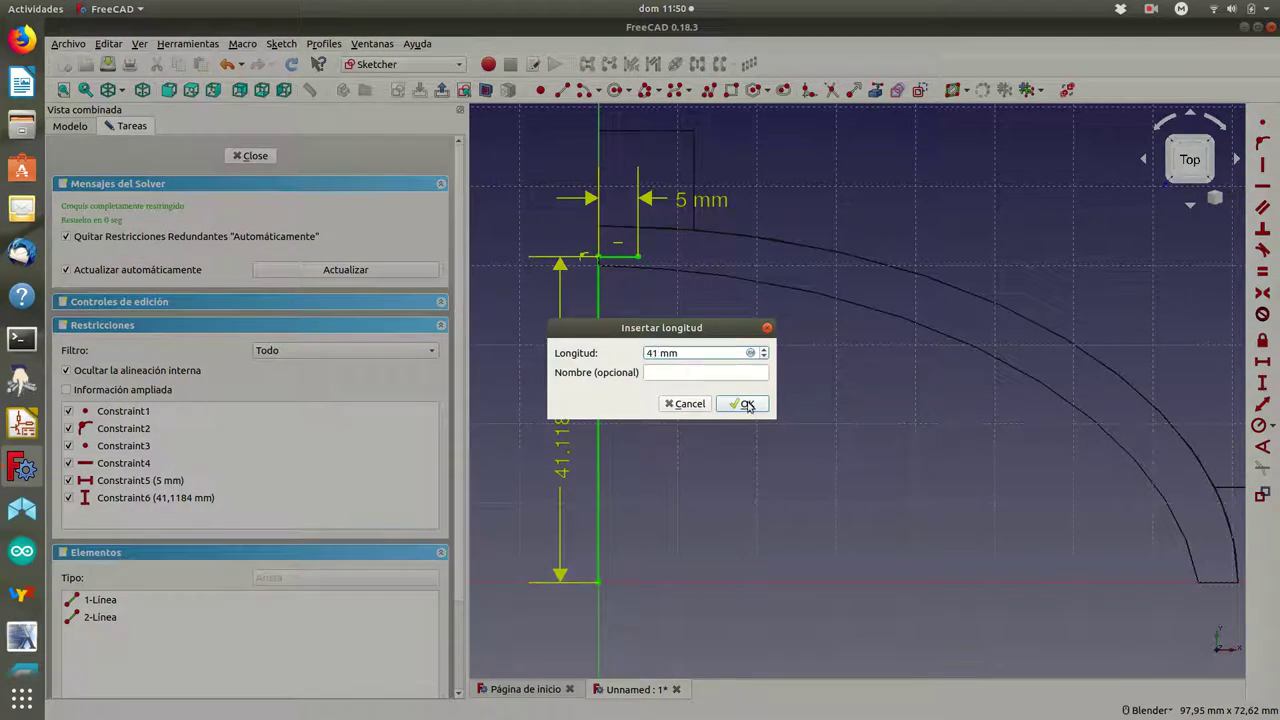
pyautogui.click(746, 404)
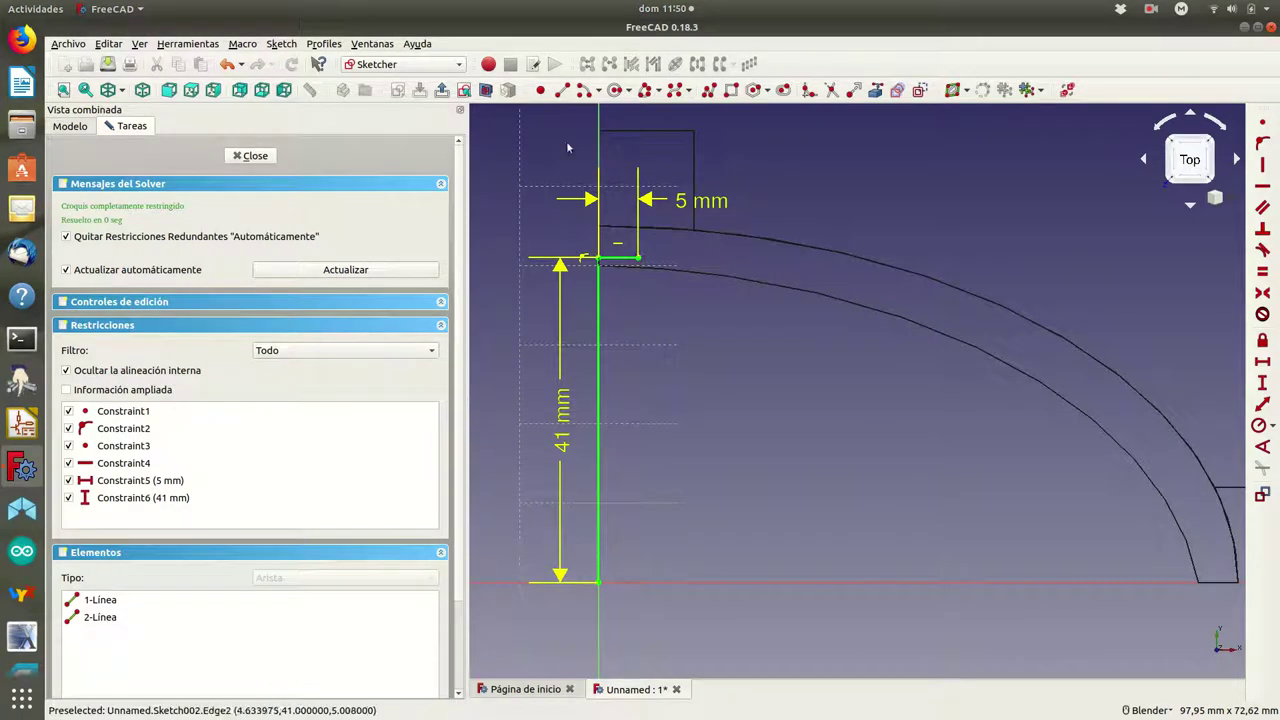
# Draw a line from the 5 mm line's end down to the horizontal axis, plus a long horizontal line toward the curved wall.
pyautogui.click(562, 90)
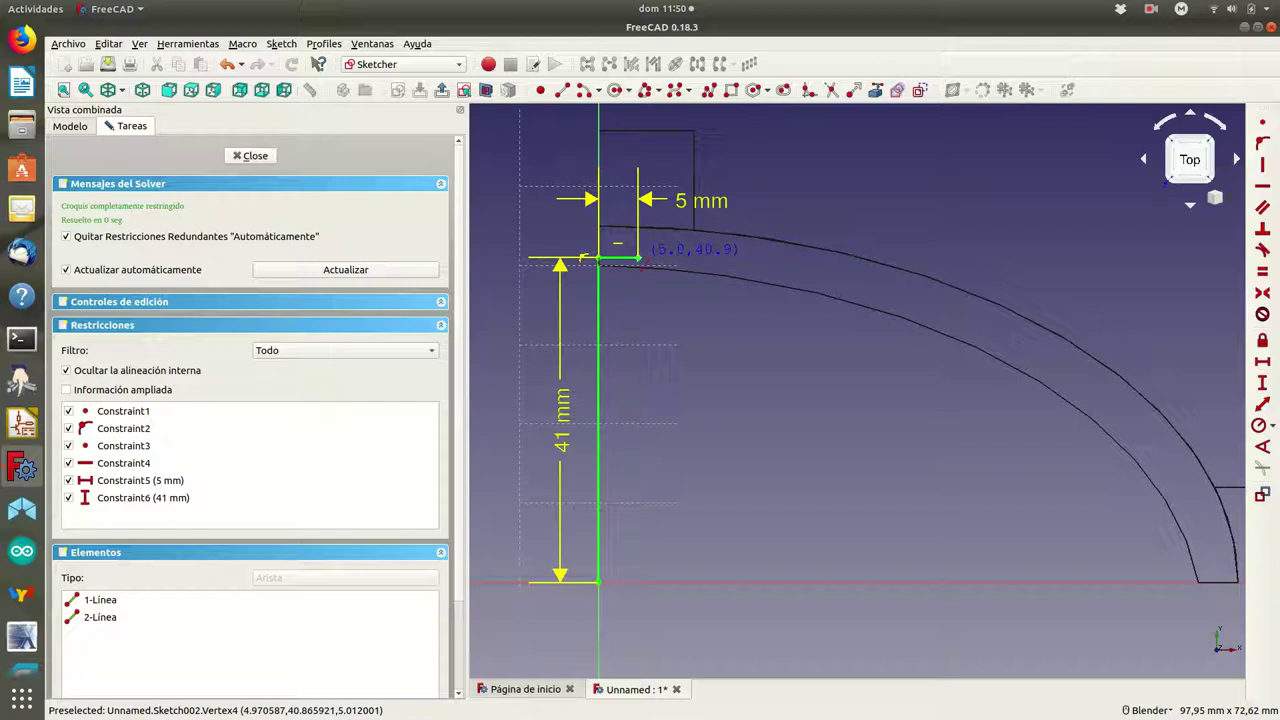
pyautogui.click(638, 258)
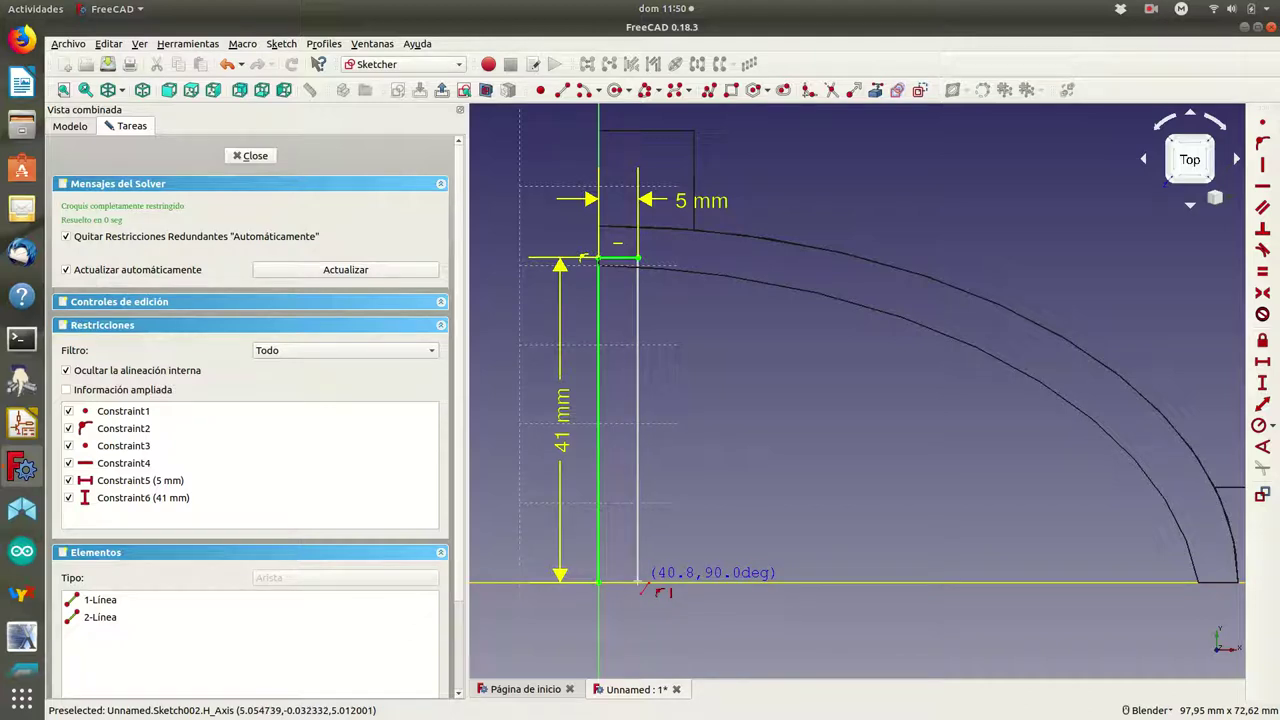
pyautogui.click(637, 582)
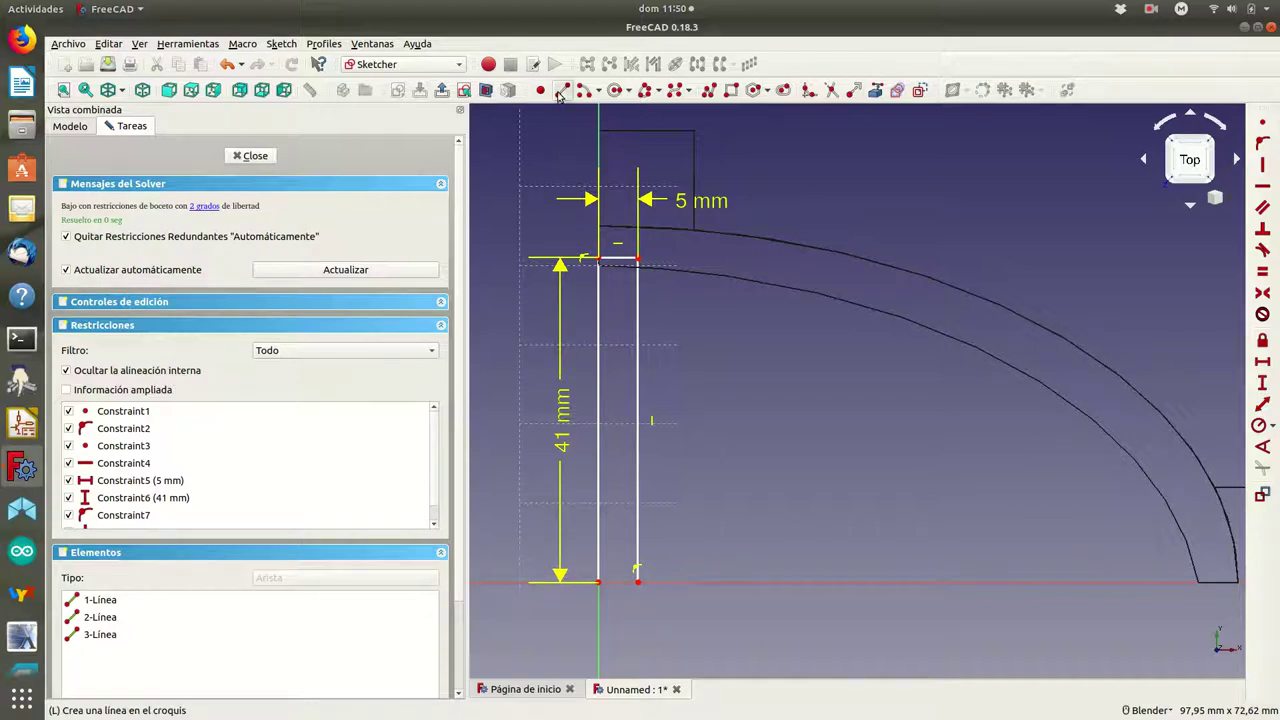
pyautogui.click(598, 541)
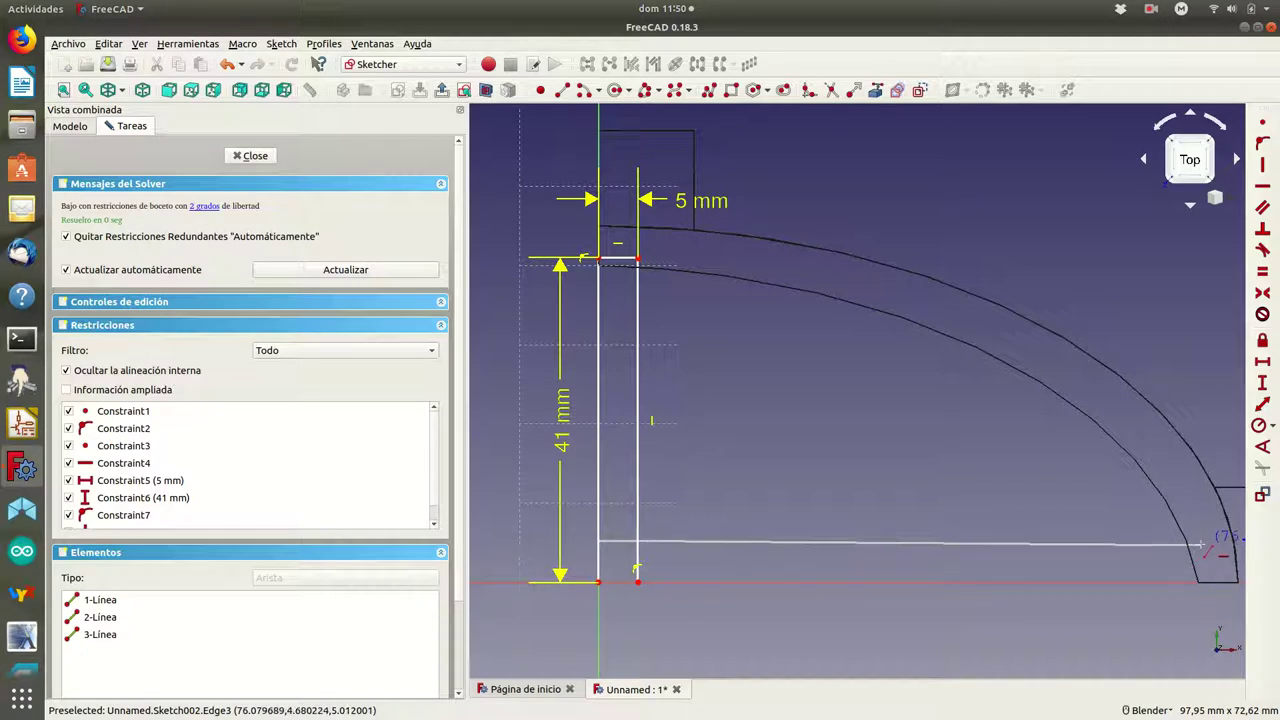
pyautogui.click(1201, 541)
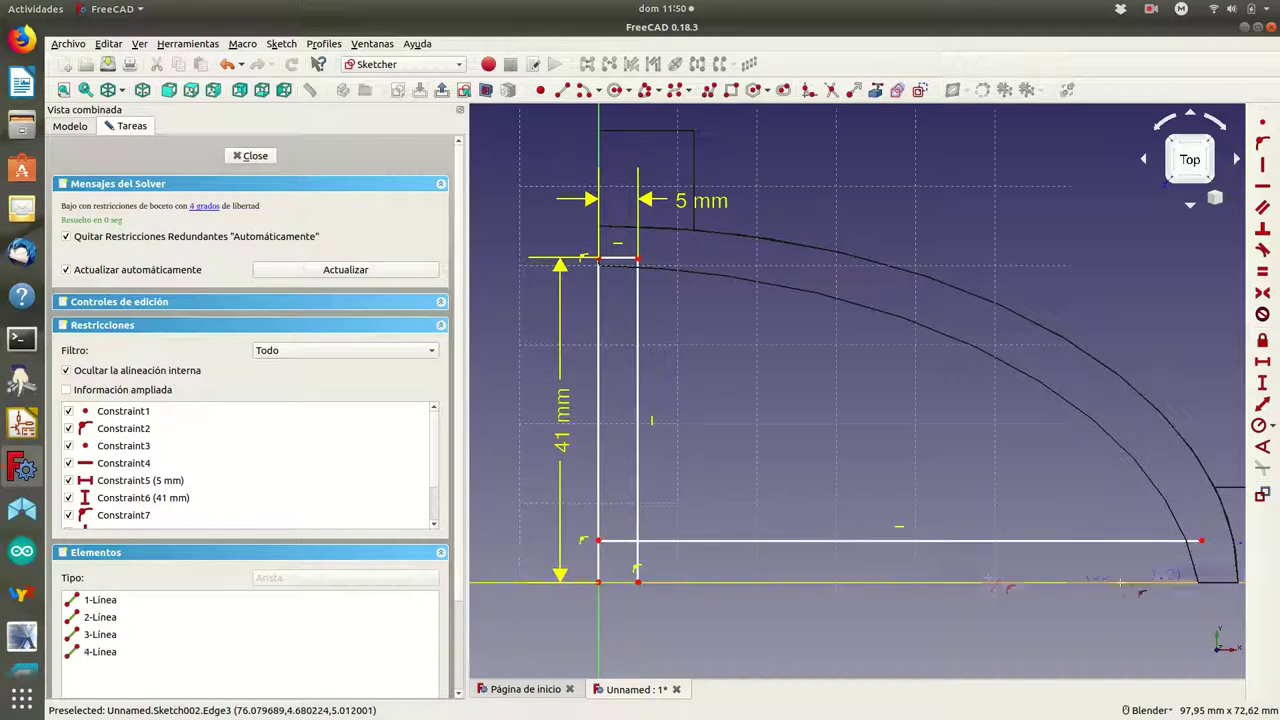
pyautogui.click(874, 541)
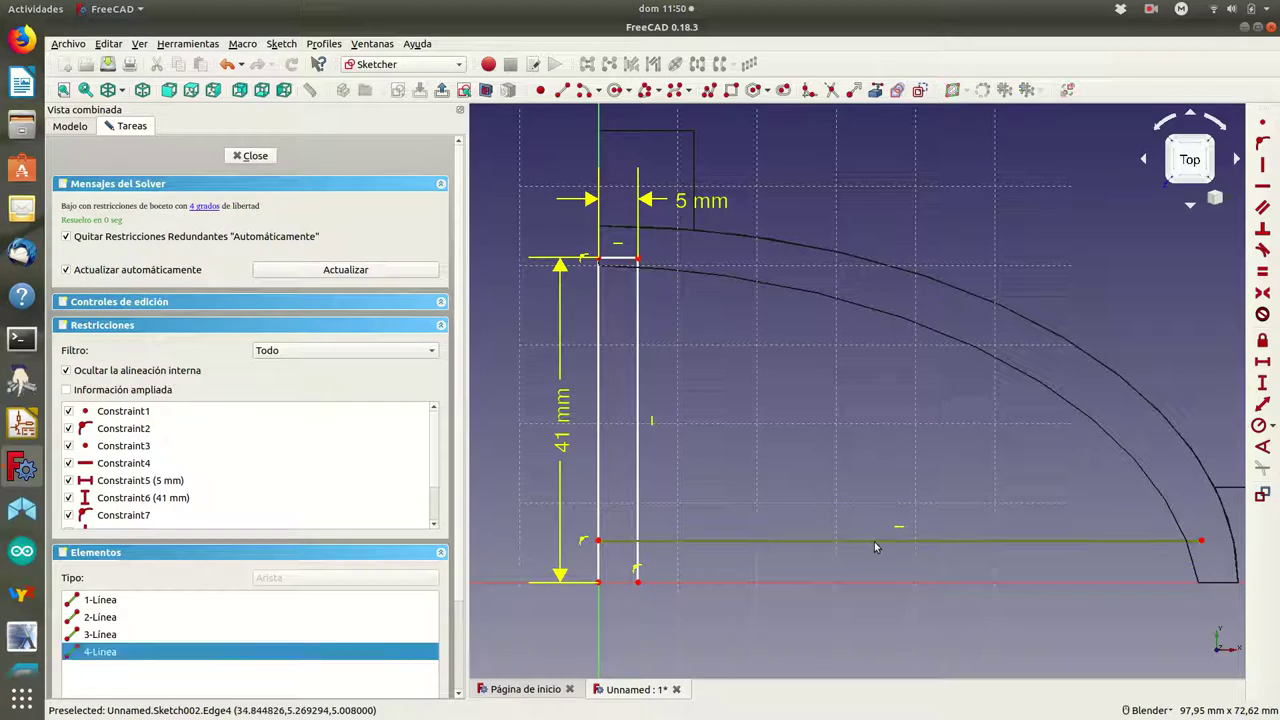
# Constrain the long horizontal line's length to 76 mm.
pyautogui.click(1262, 362)
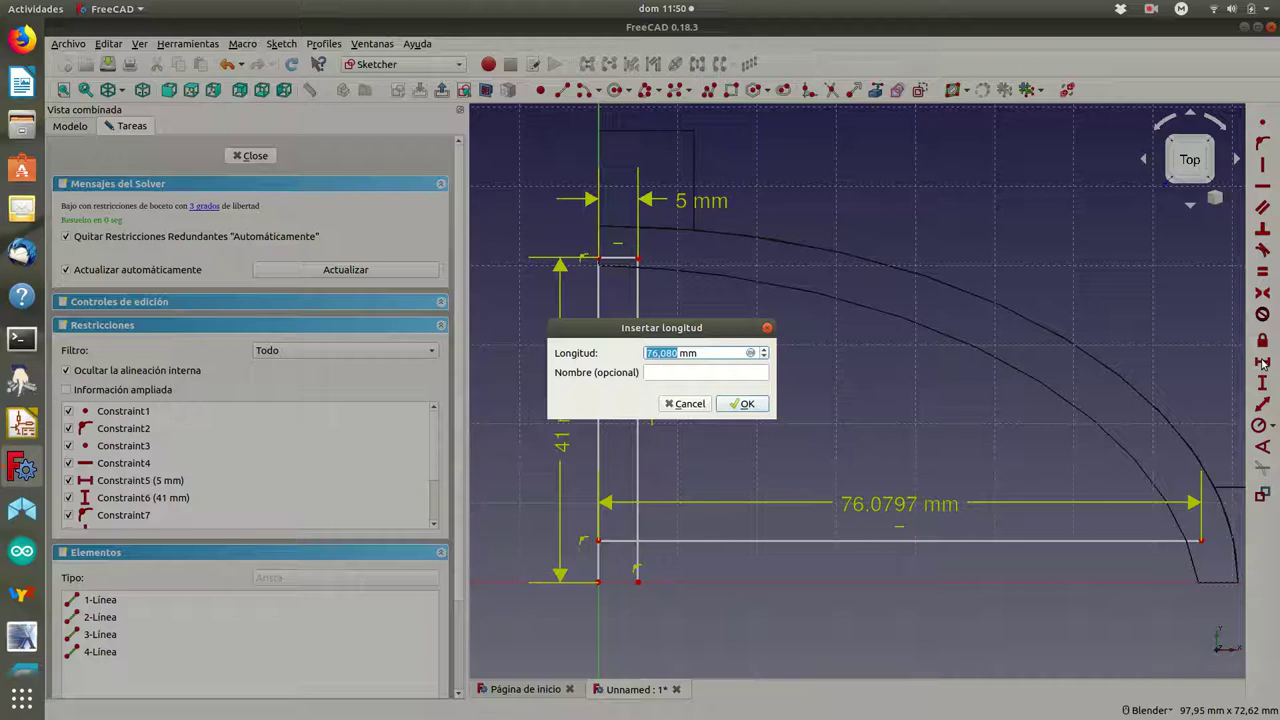
pyautogui.write('7')
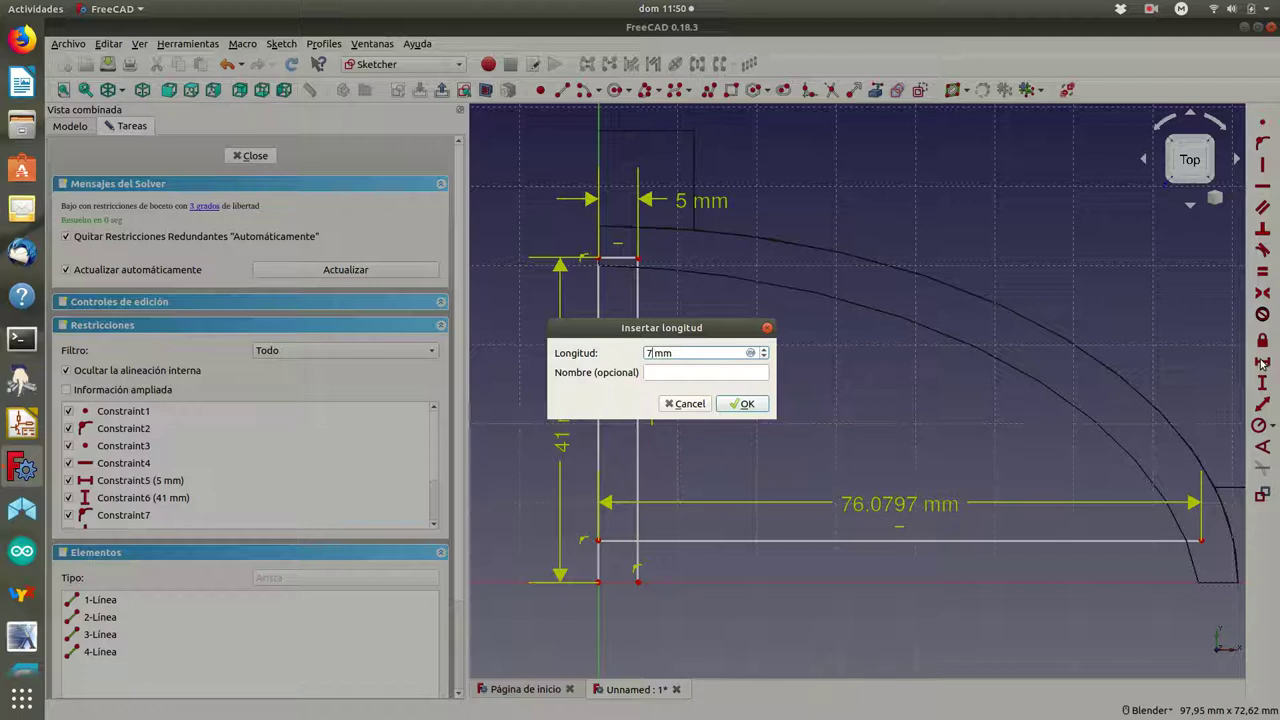
pyautogui.write('6')
pyautogui.click(745, 404)
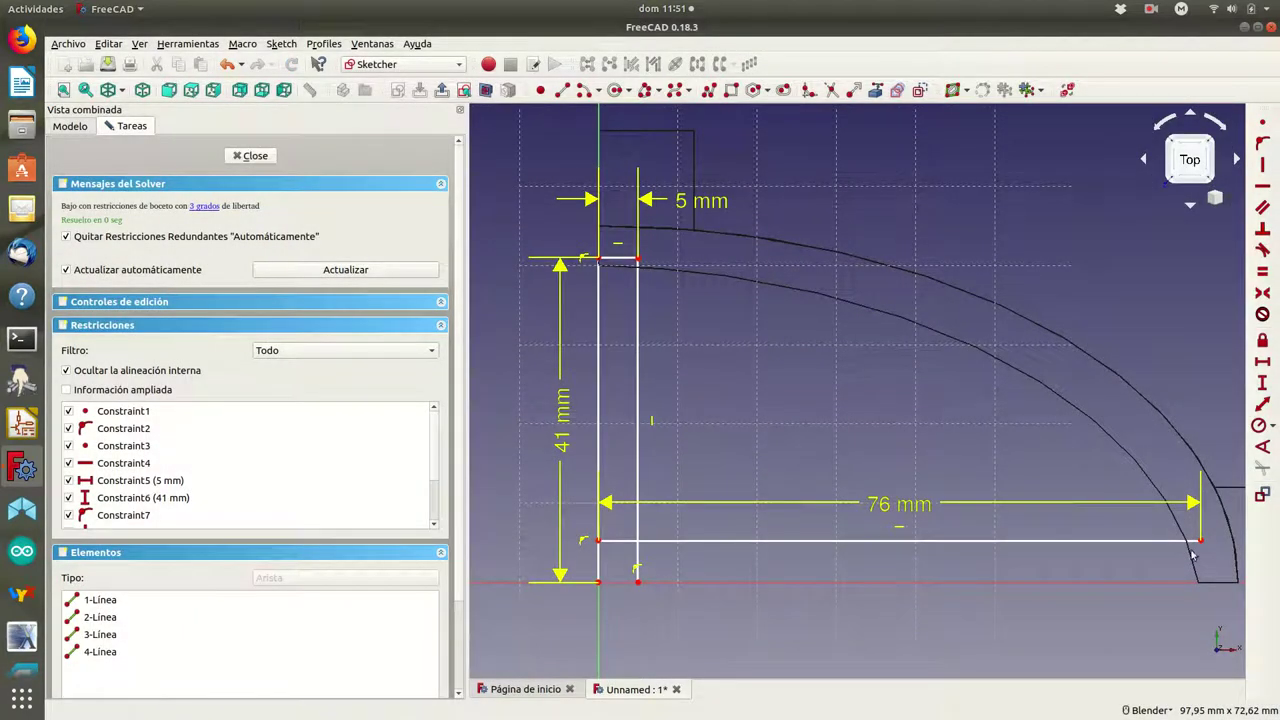
# Draw a base line from the origin along the horizontal axis to the right end.
pyautogui.click(562, 92)
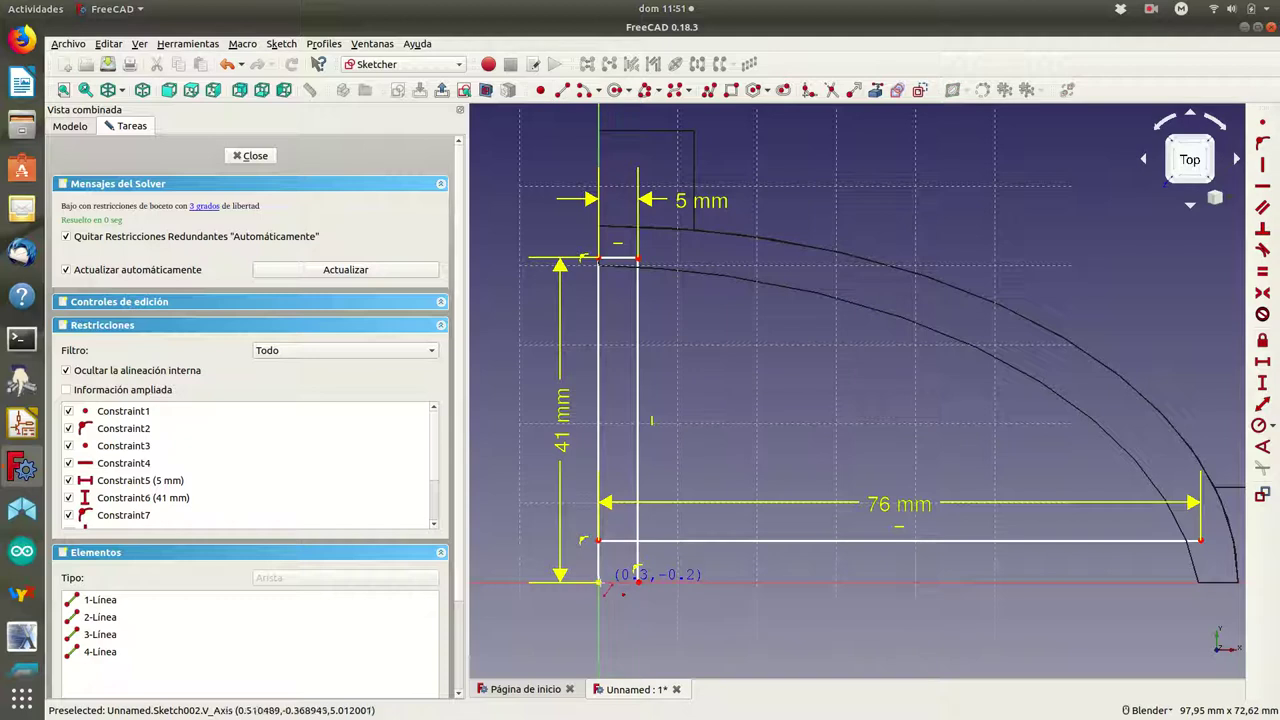
pyautogui.click(599, 581)
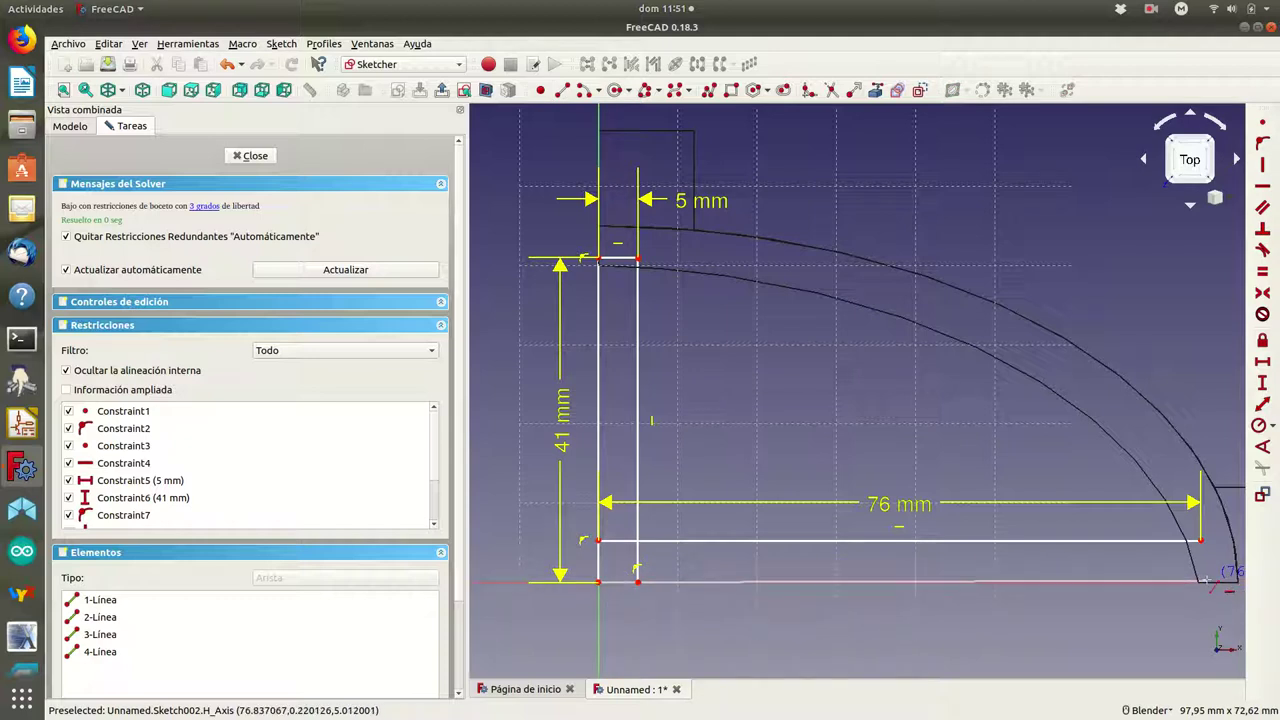
pyautogui.click(1207, 582)
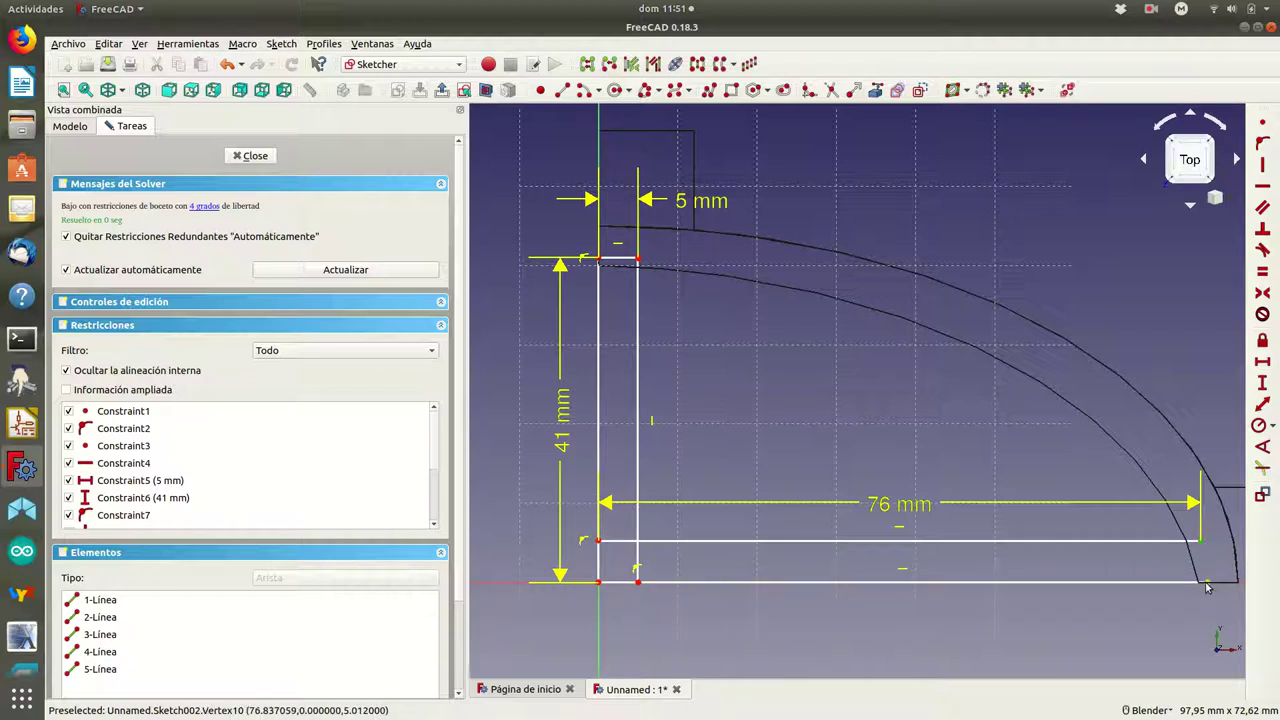
pyautogui.click(1262, 163)
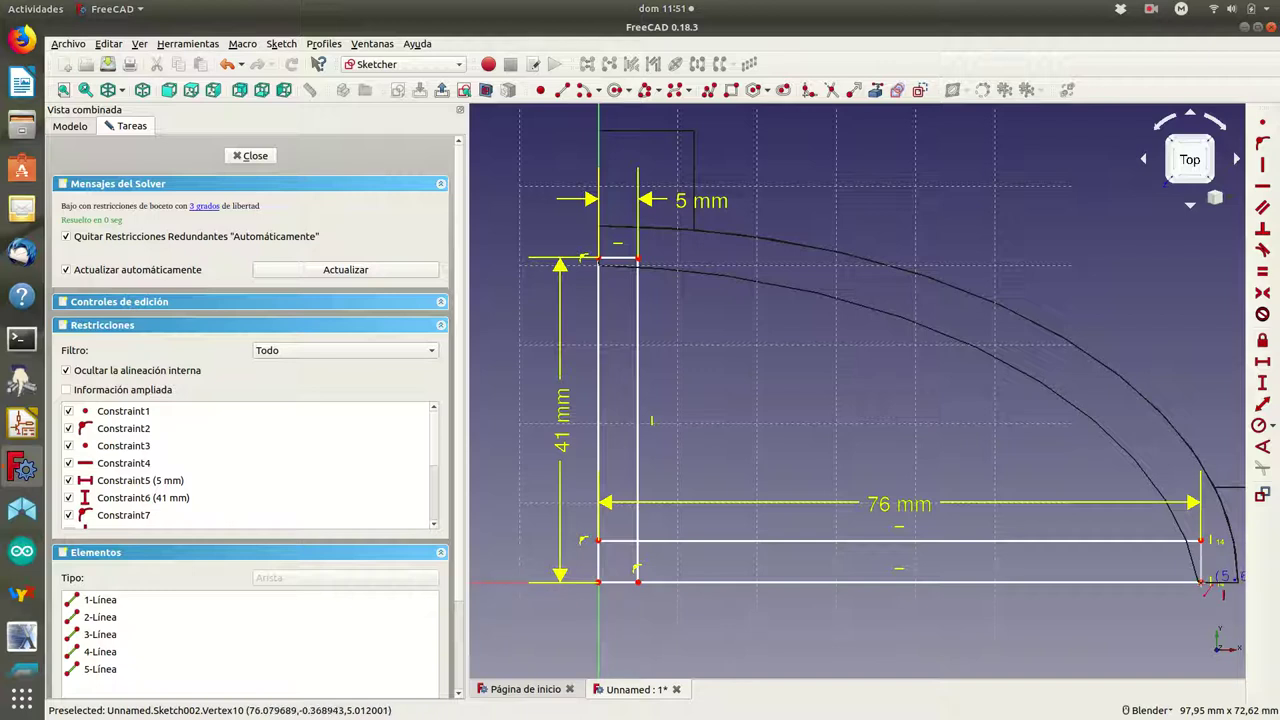
# Close the outline at the bottom-right corner and constrain the bottom-left segment to 5 mm.
pyautogui.click(1202, 582)
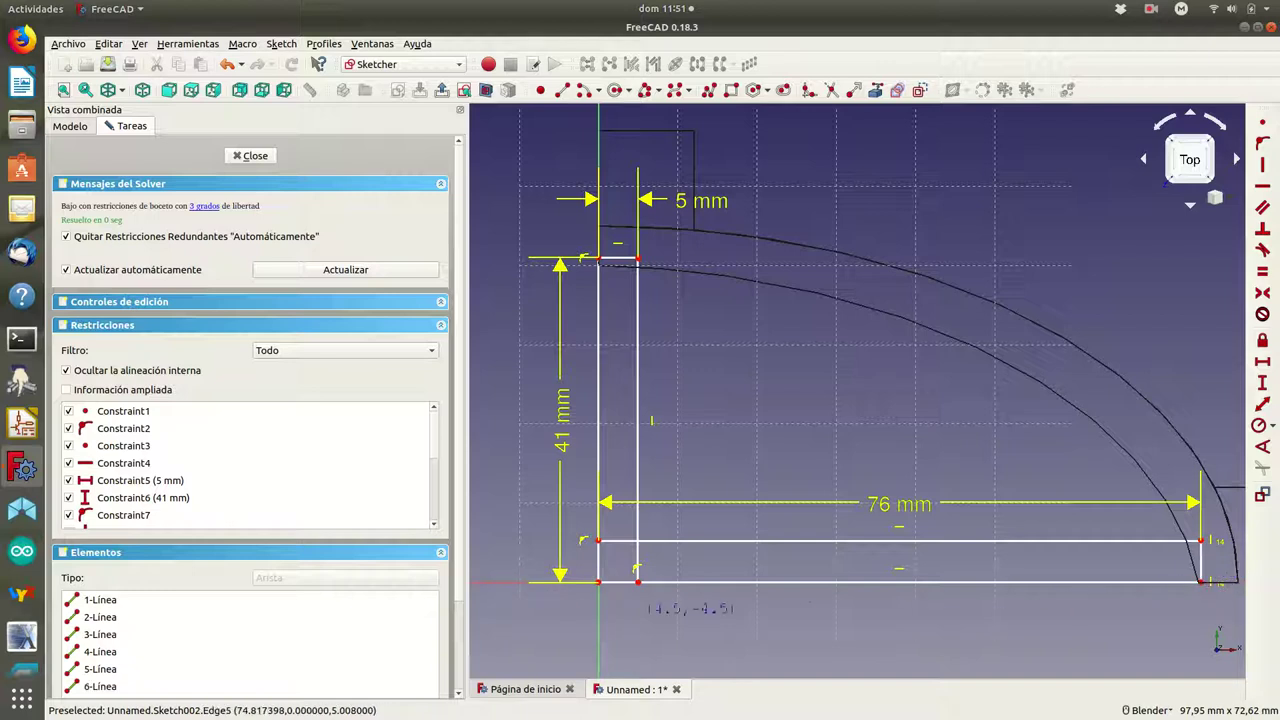
pyautogui.press('Escape')
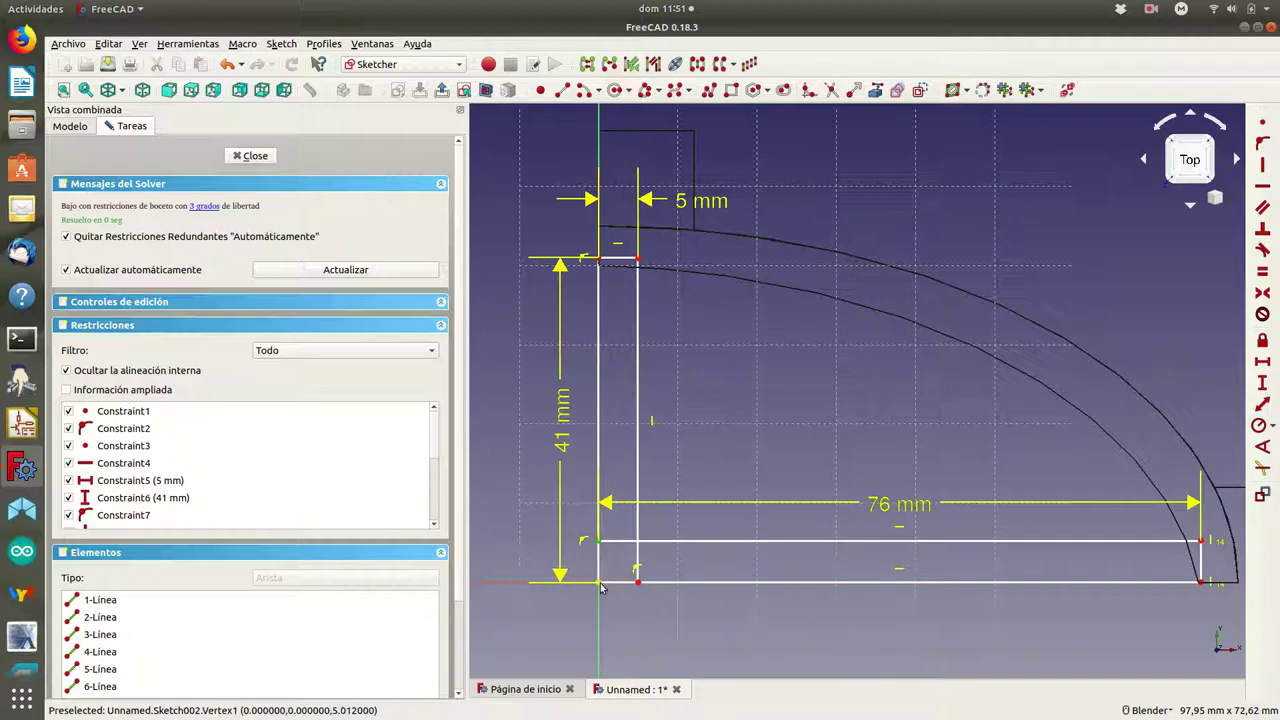
pyautogui.click(1262, 382)
pyautogui.write('5')
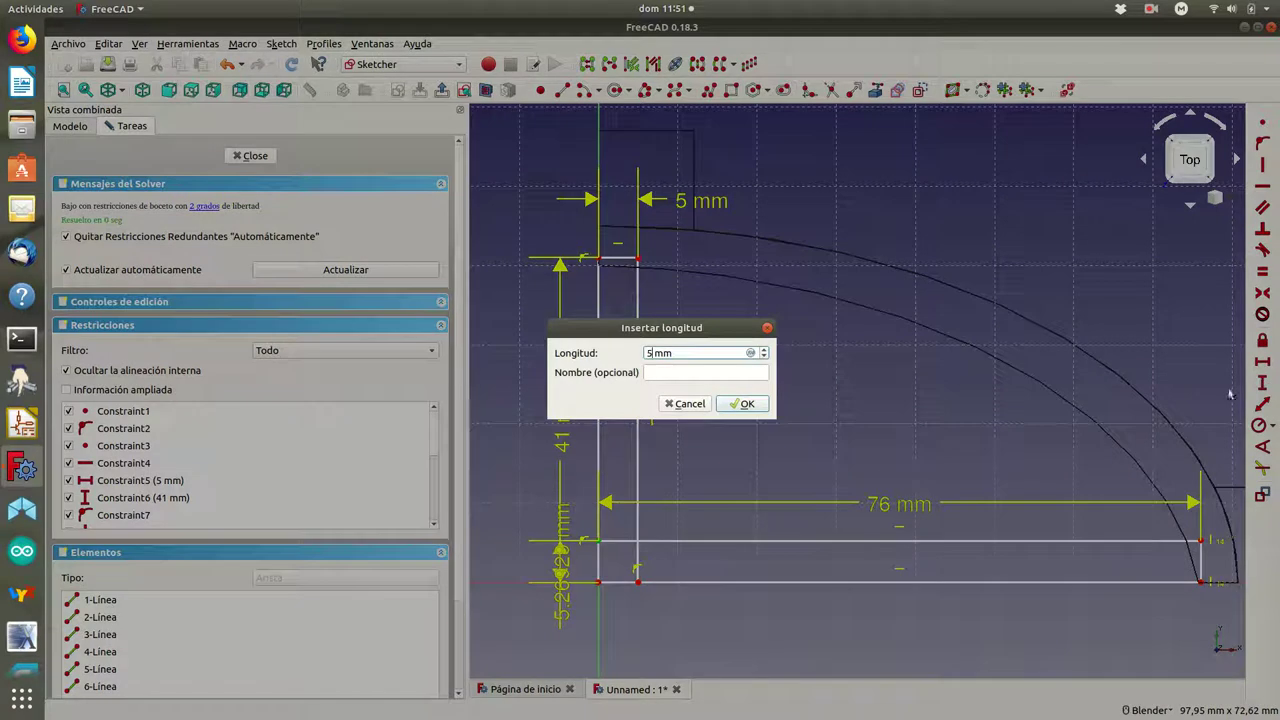
pyautogui.click(742, 403)
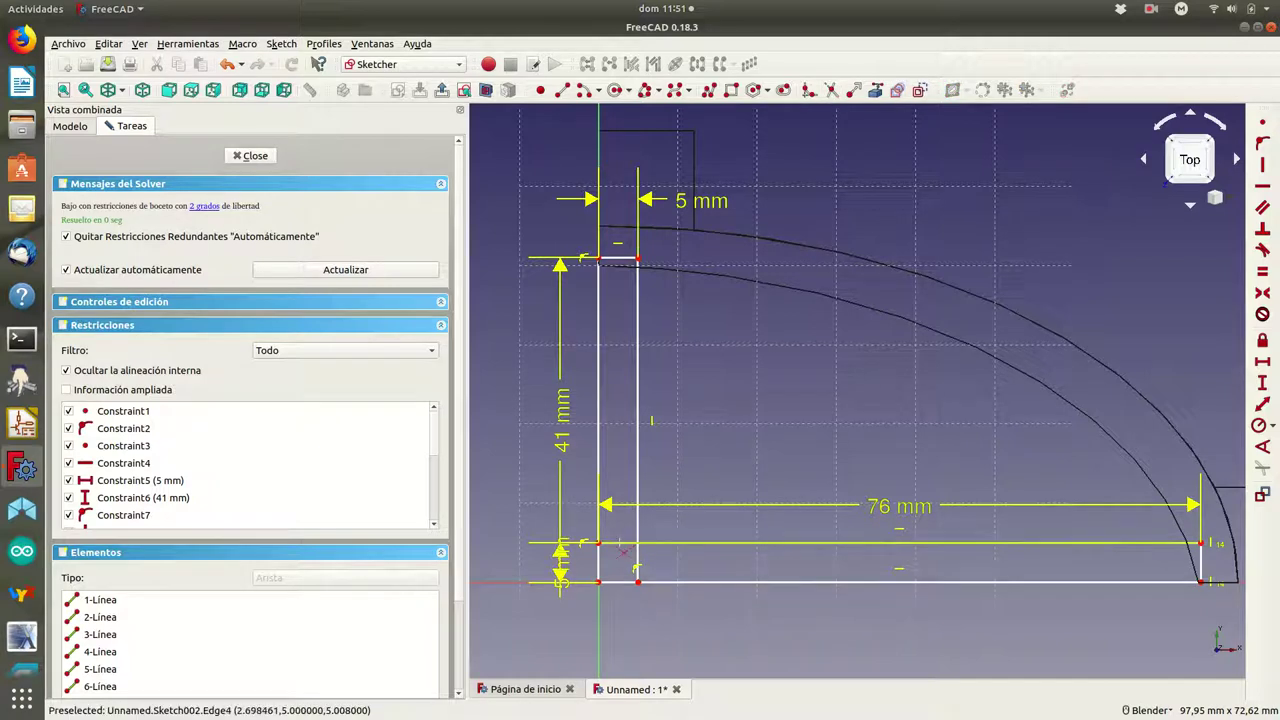
# Undo the extra bottom-left segment and line stub, then close the sketch.
pyautogui.hotkey('ctrl', 'z')
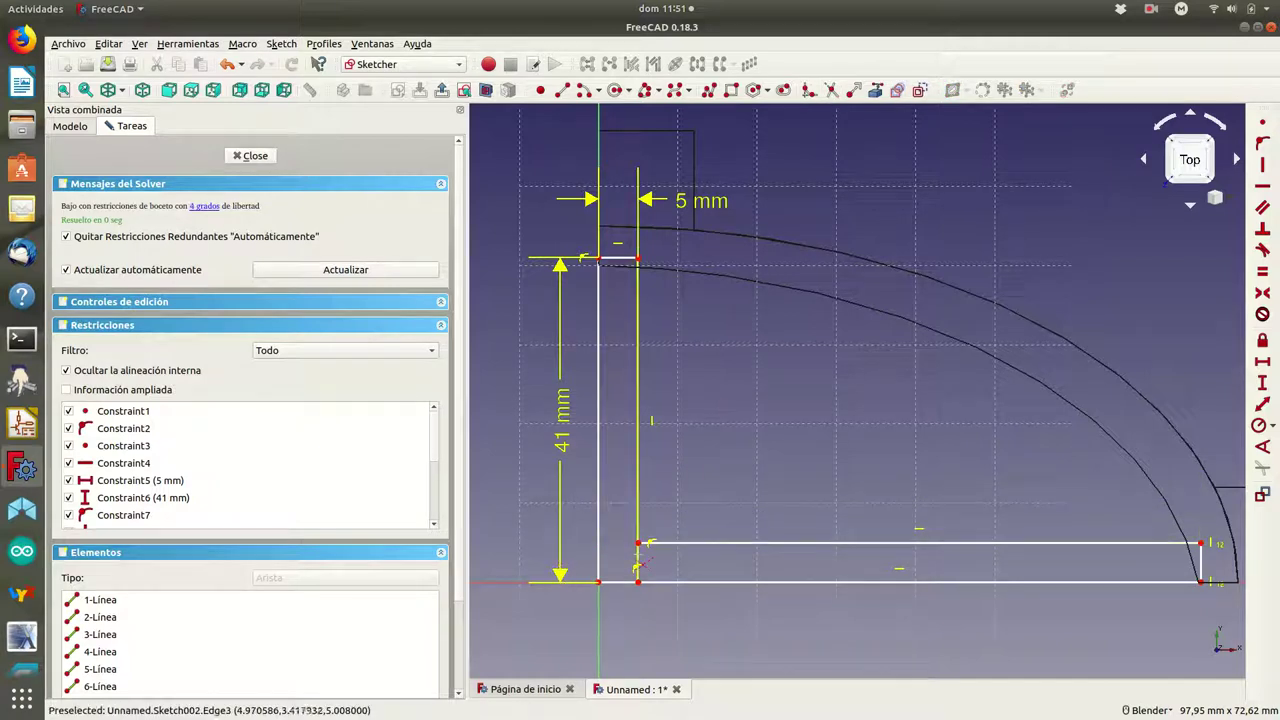
pyautogui.hotkey('ctrl', 'z')
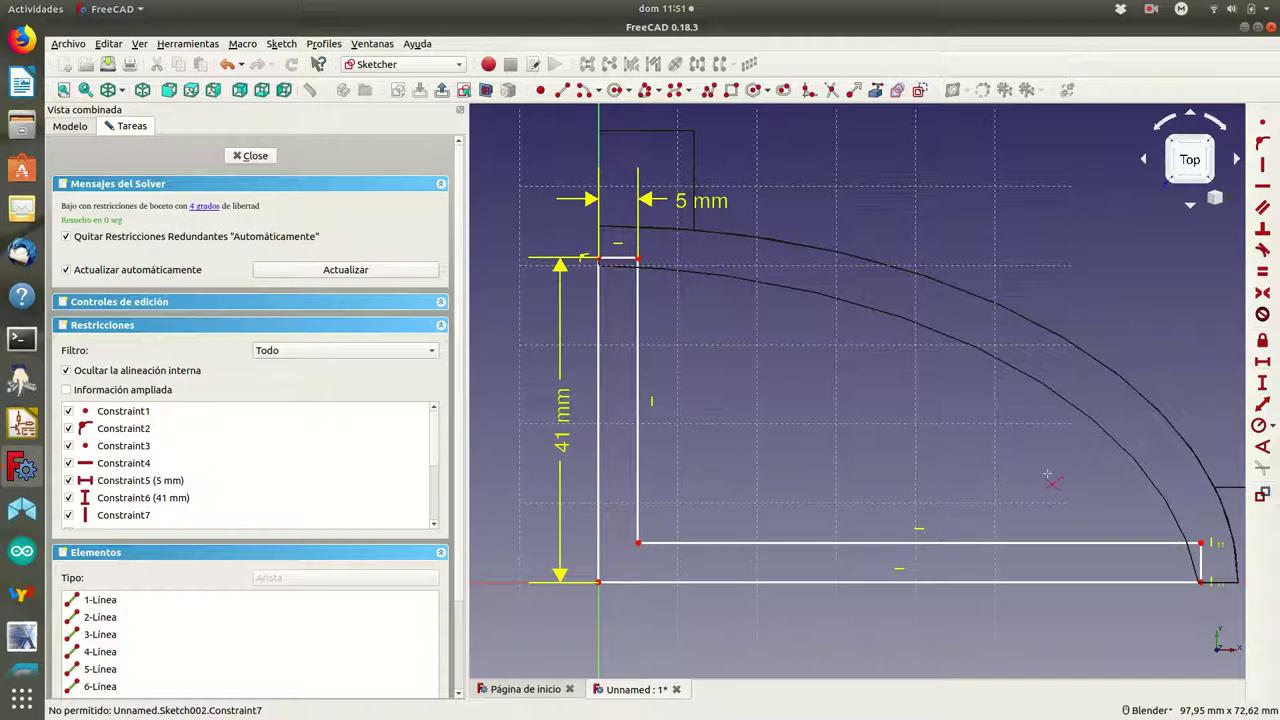
pyautogui.click(251, 157)
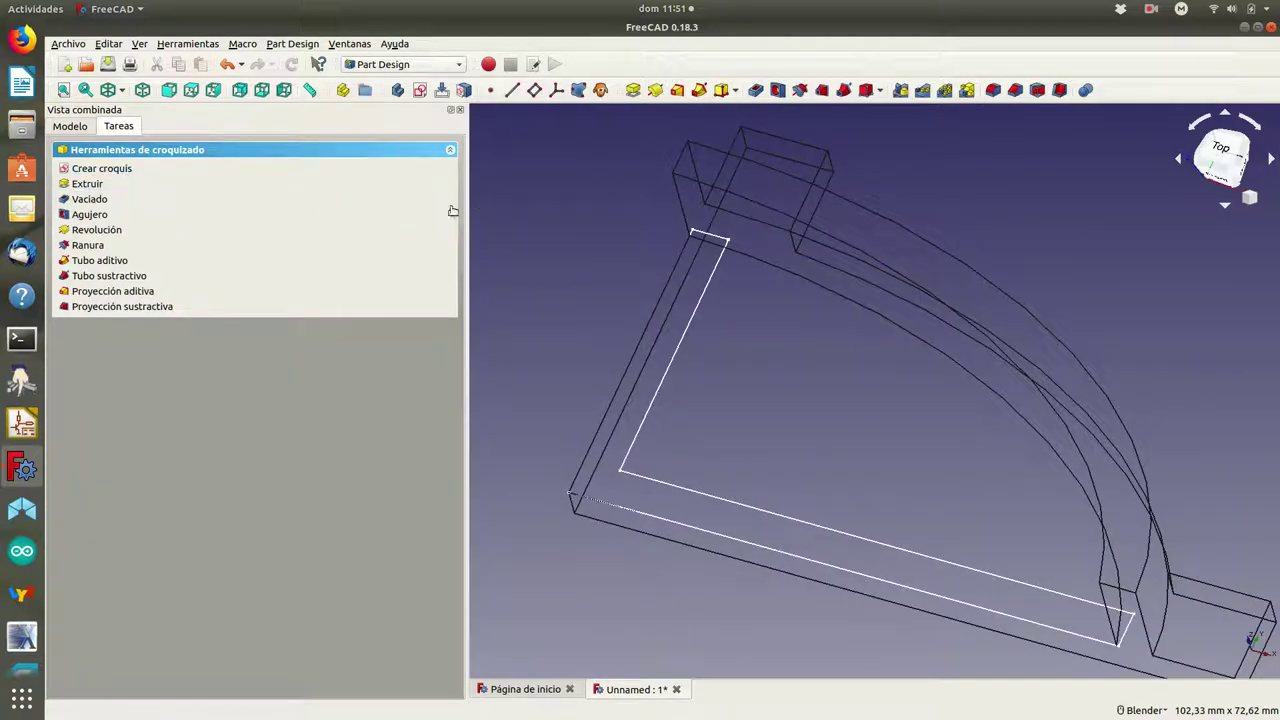
# Cancel the pad and reopen Sketch002 for editing.
pyautogui.click(84, 185)
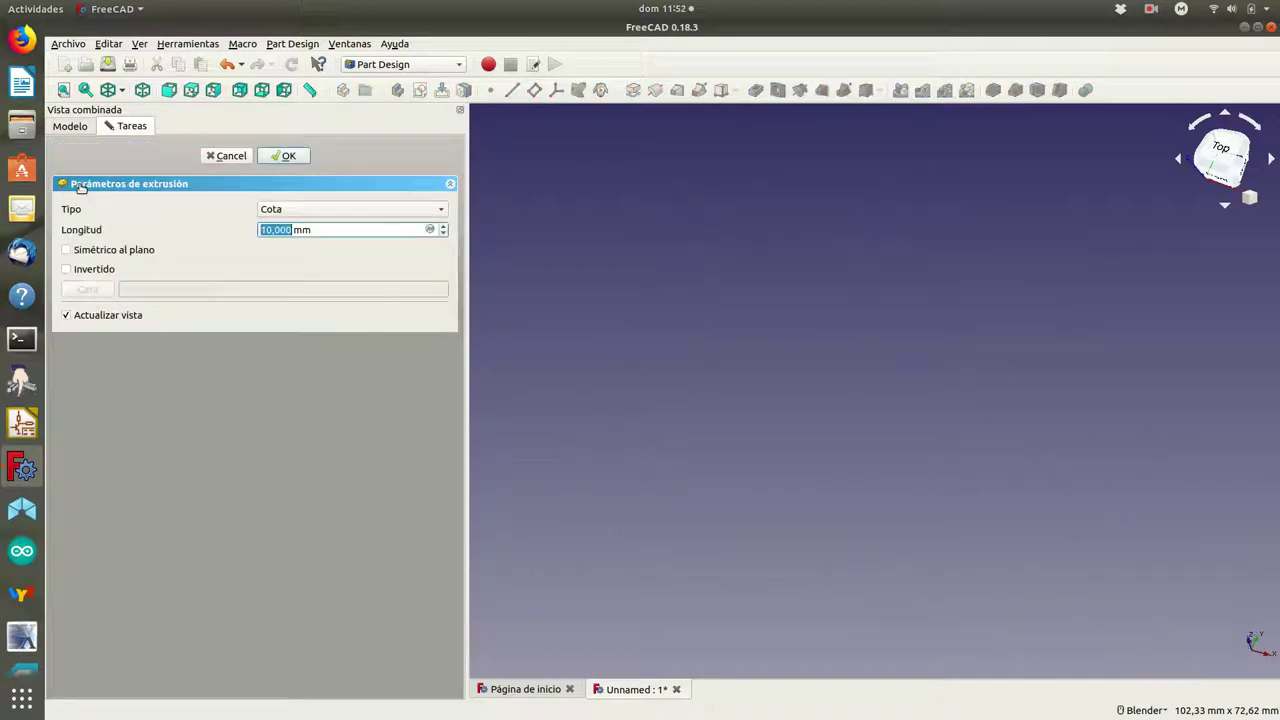
pyautogui.click(227, 157)
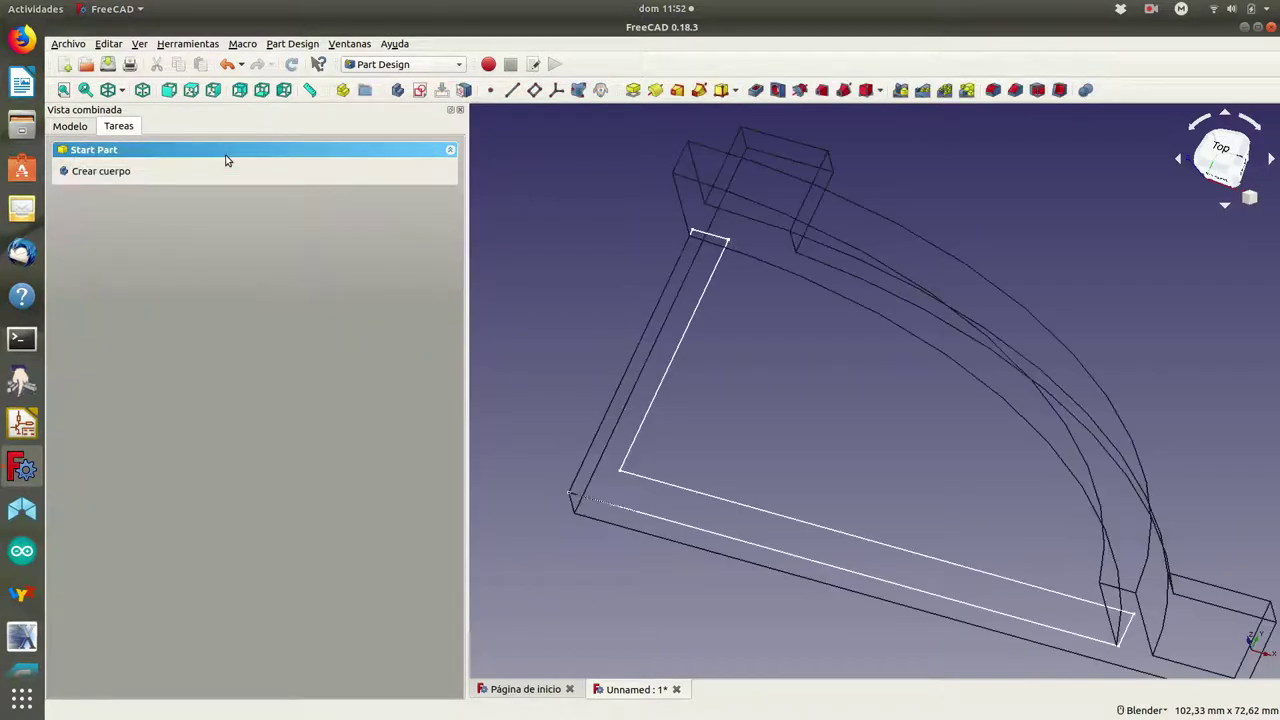
pyautogui.click(78, 128)
pyautogui.doubleClick(126, 254)
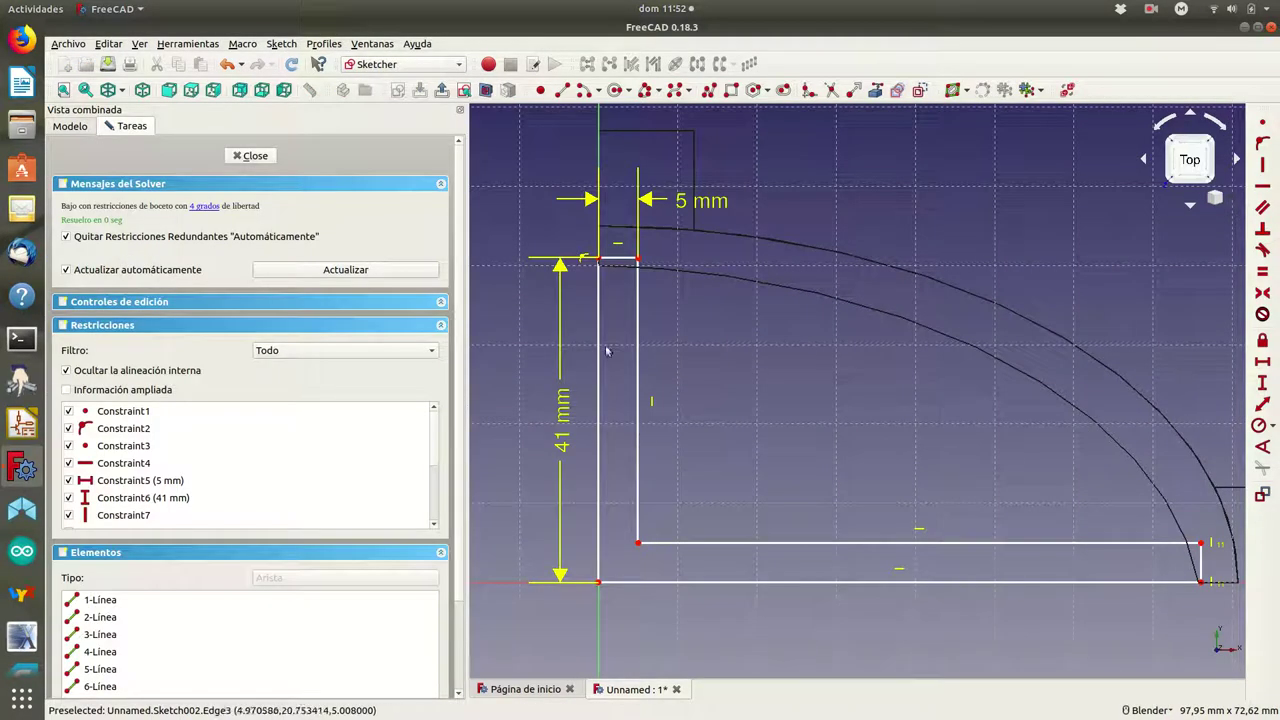
# Make the L shape's top-right and bottom-left corners coincident with their neighbouring lines.
pyautogui.click(597, 258)
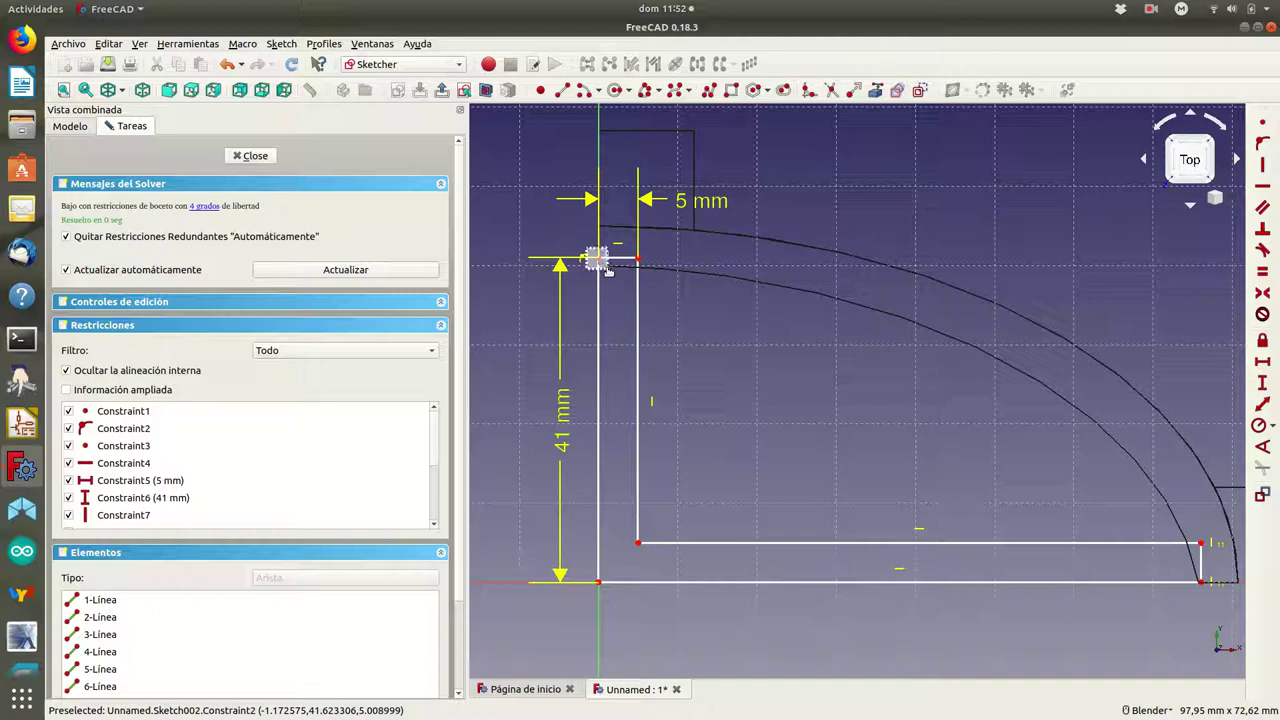
pyautogui.click(1263, 119)
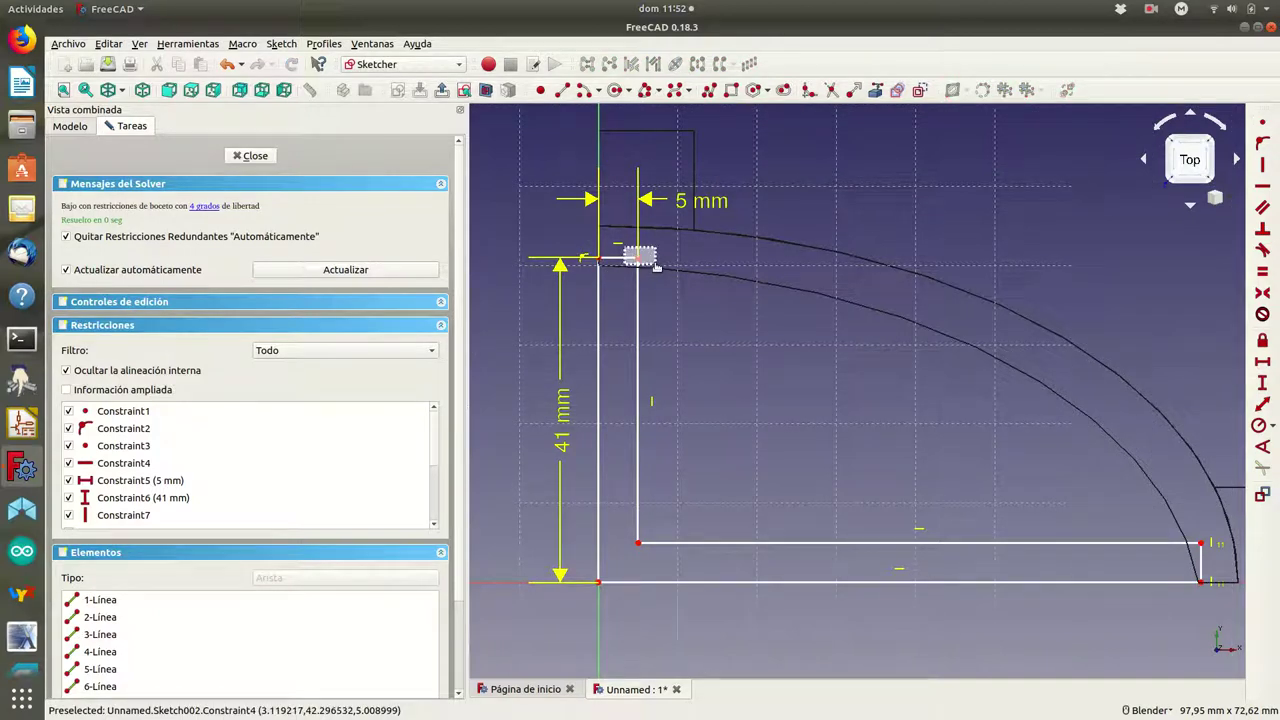
pyautogui.click(637, 258)
pyautogui.click(1263, 120)
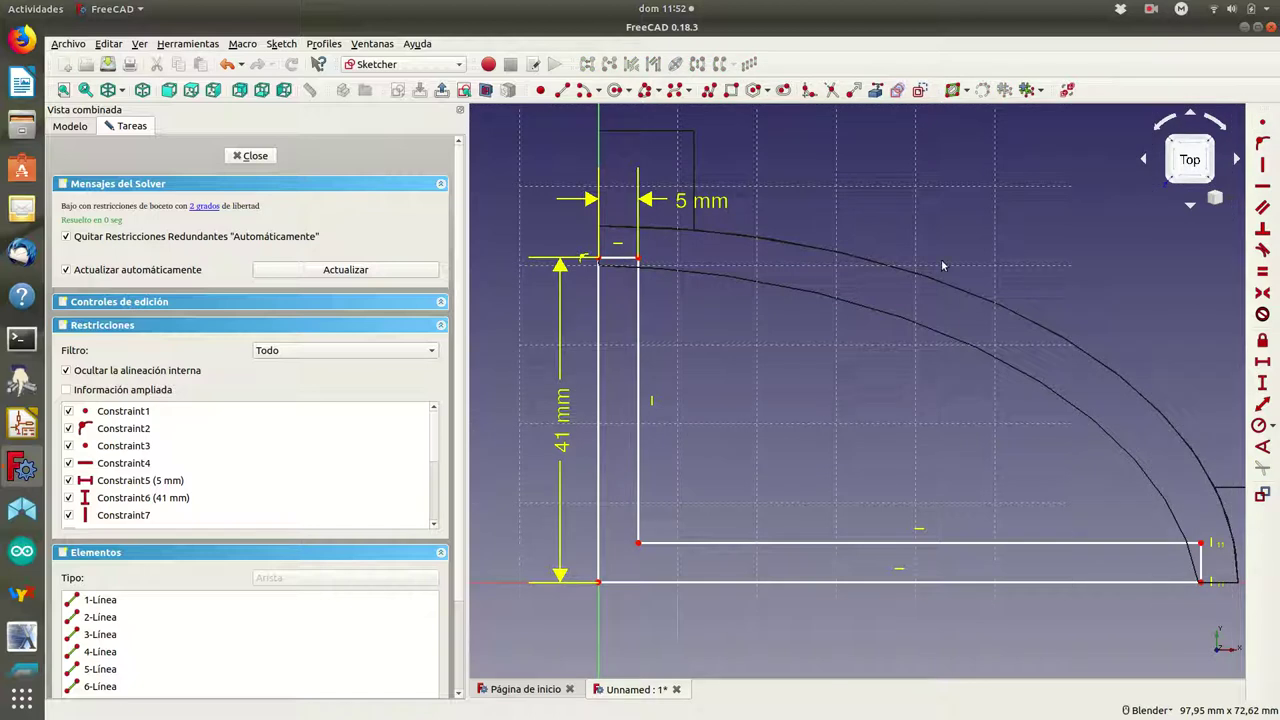
pyautogui.click(598, 582)
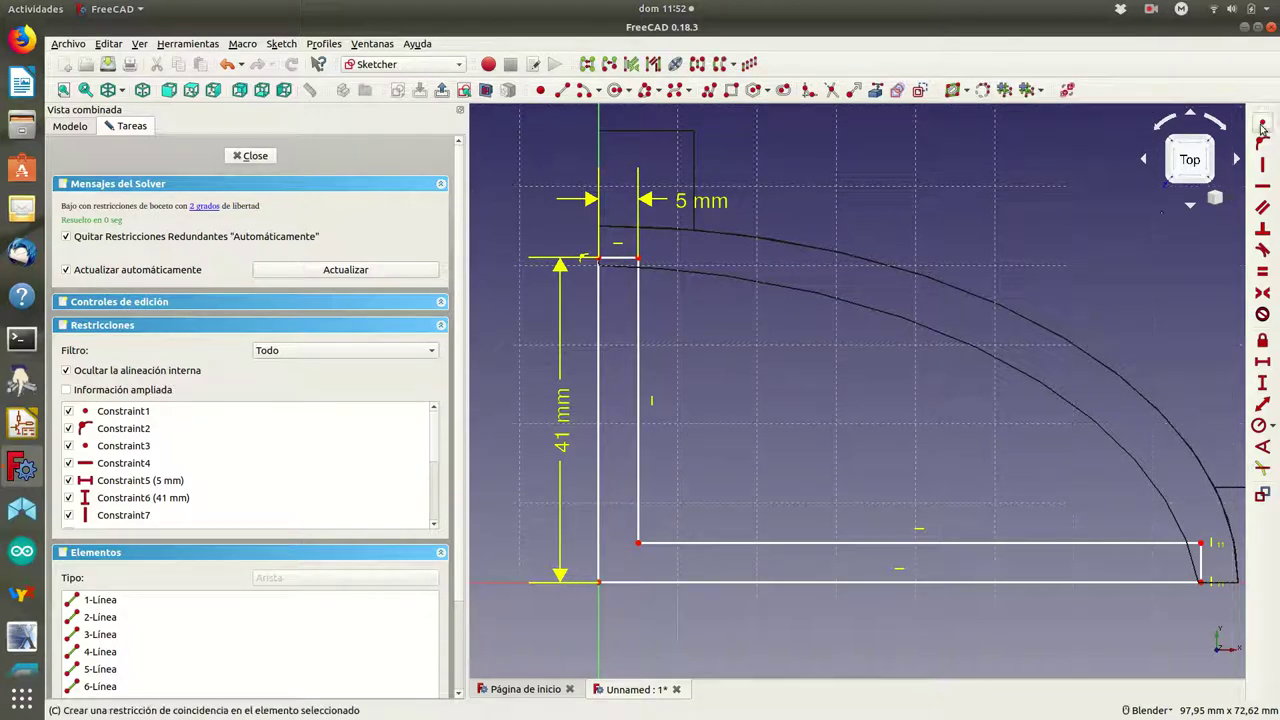
pyautogui.click(1263, 120)
# Join the lower-right end vertex to the curved wall with a coincident constraint, then close the sketch.
pyautogui.click(638, 542)
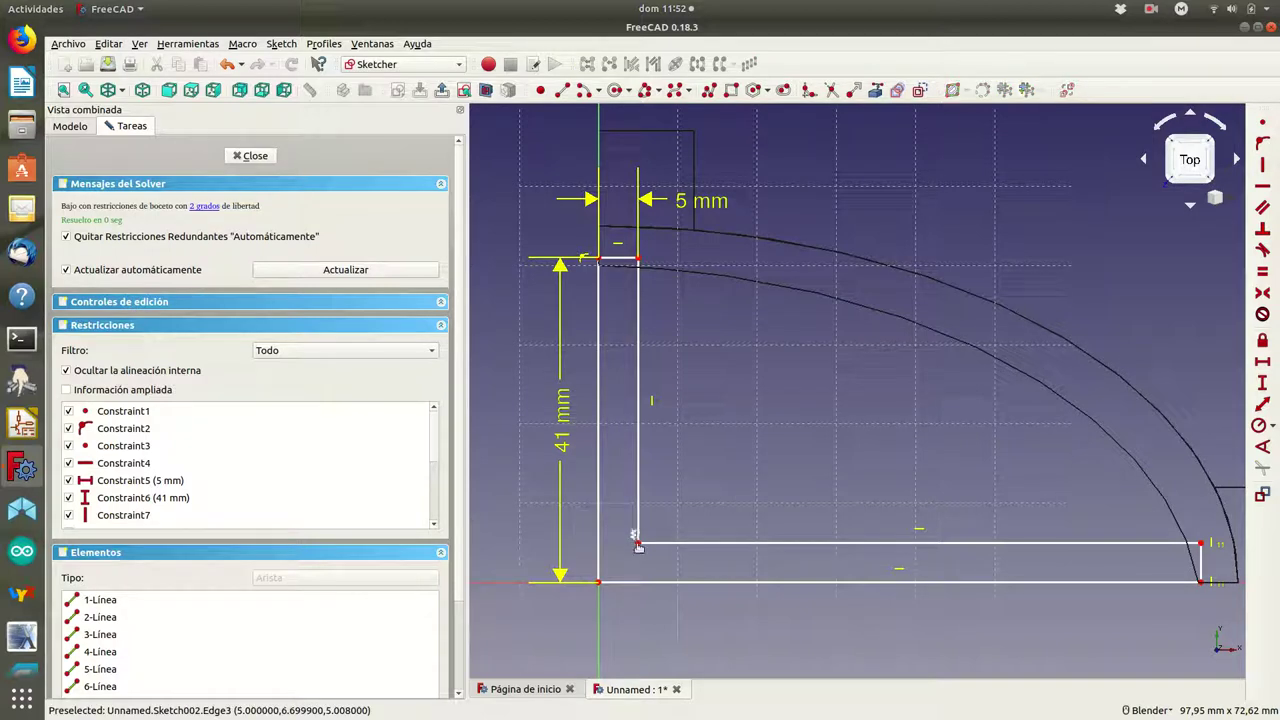
pyautogui.click(1263, 122)
pyautogui.click(1200, 542)
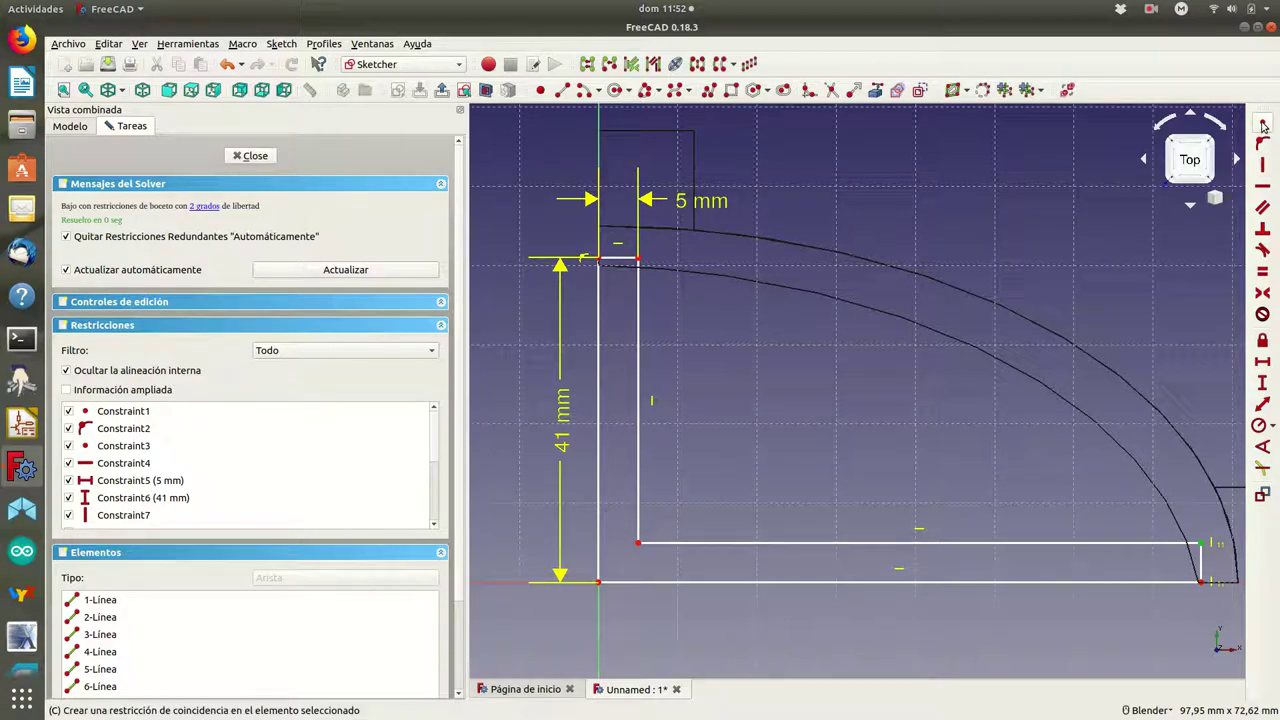
pyautogui.click(1263, 125)
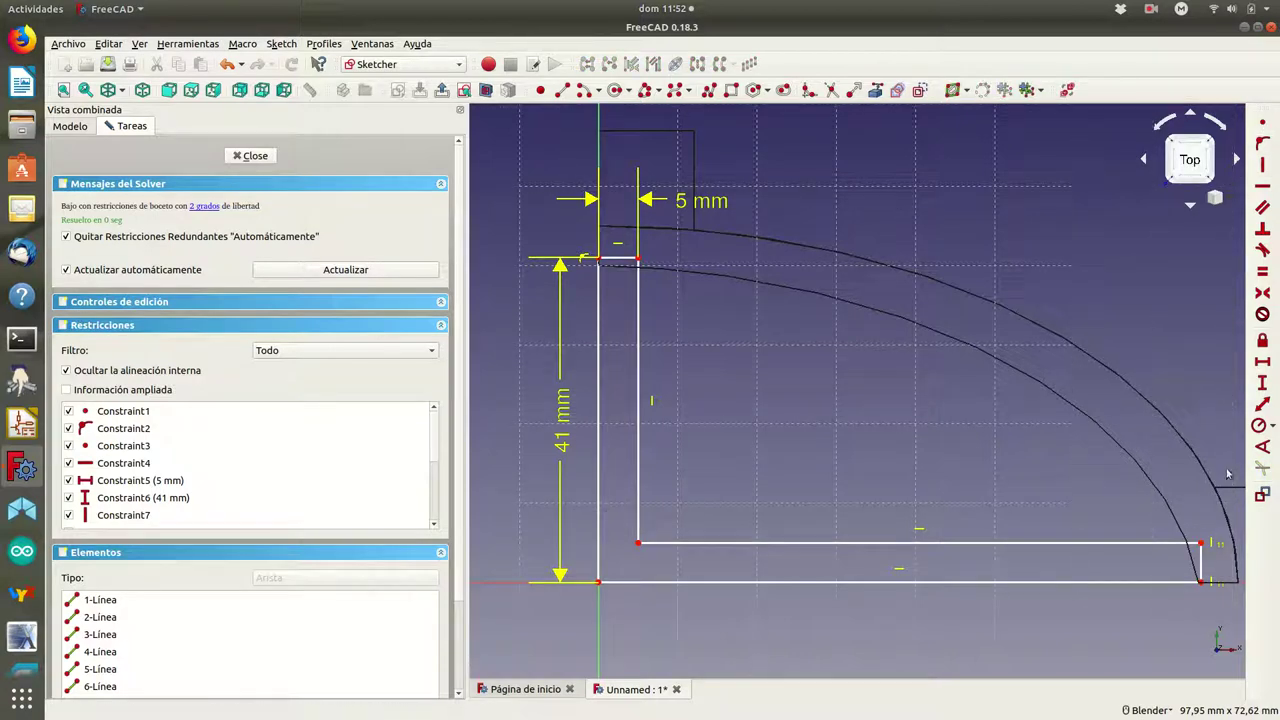
pyautogui.click(1196, 576)
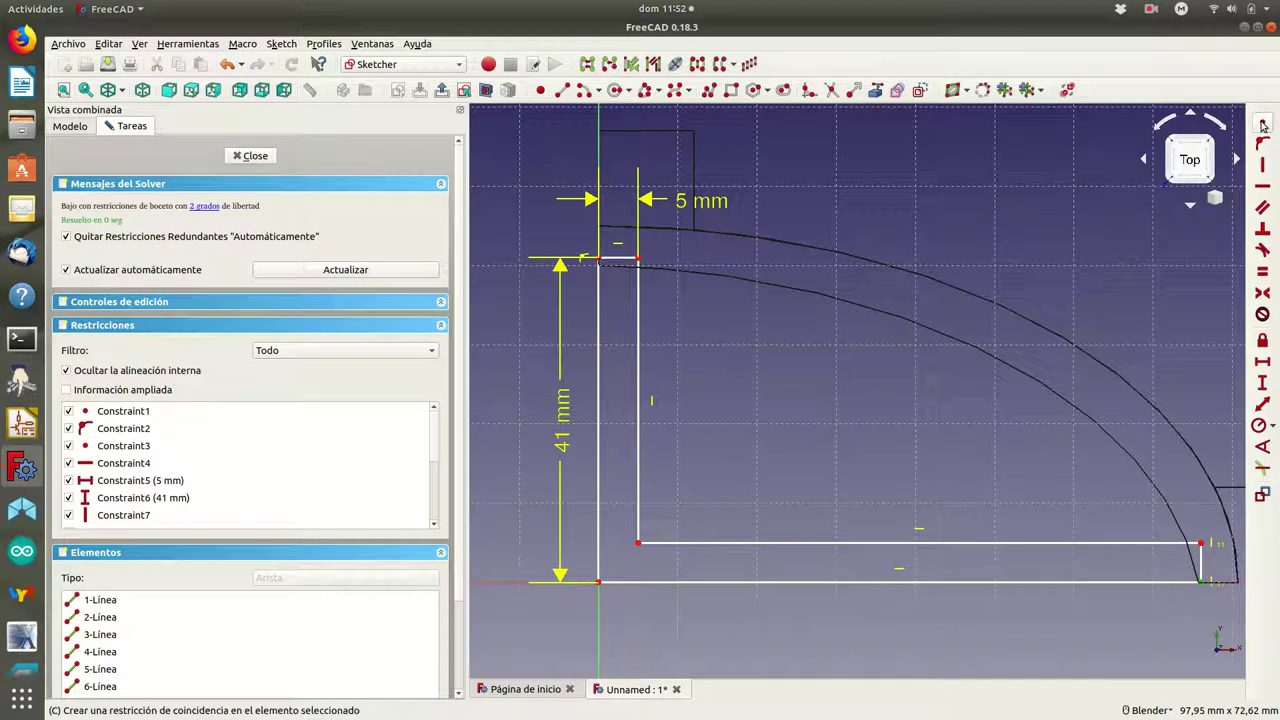
pyautogui.click(249, 156)
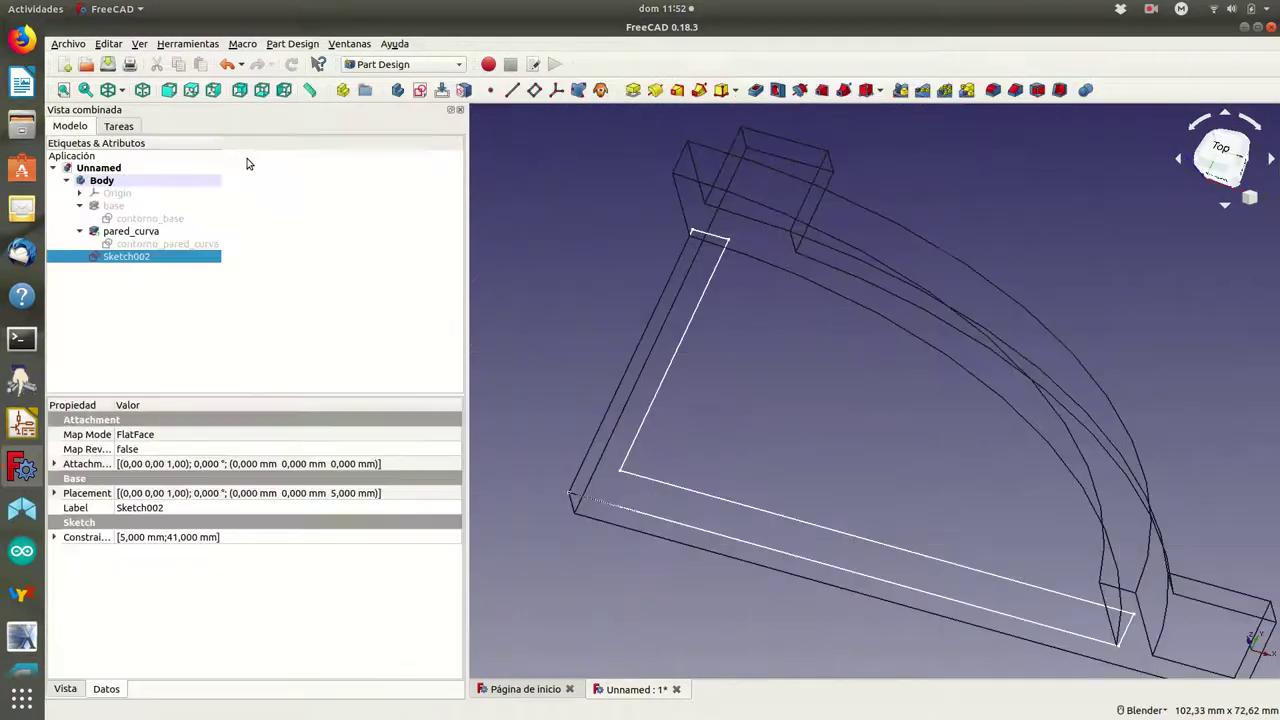
# Pad Sketch002 by 4 mm to form the L-shaped straight wall.
pyautogui.click(119, 128)
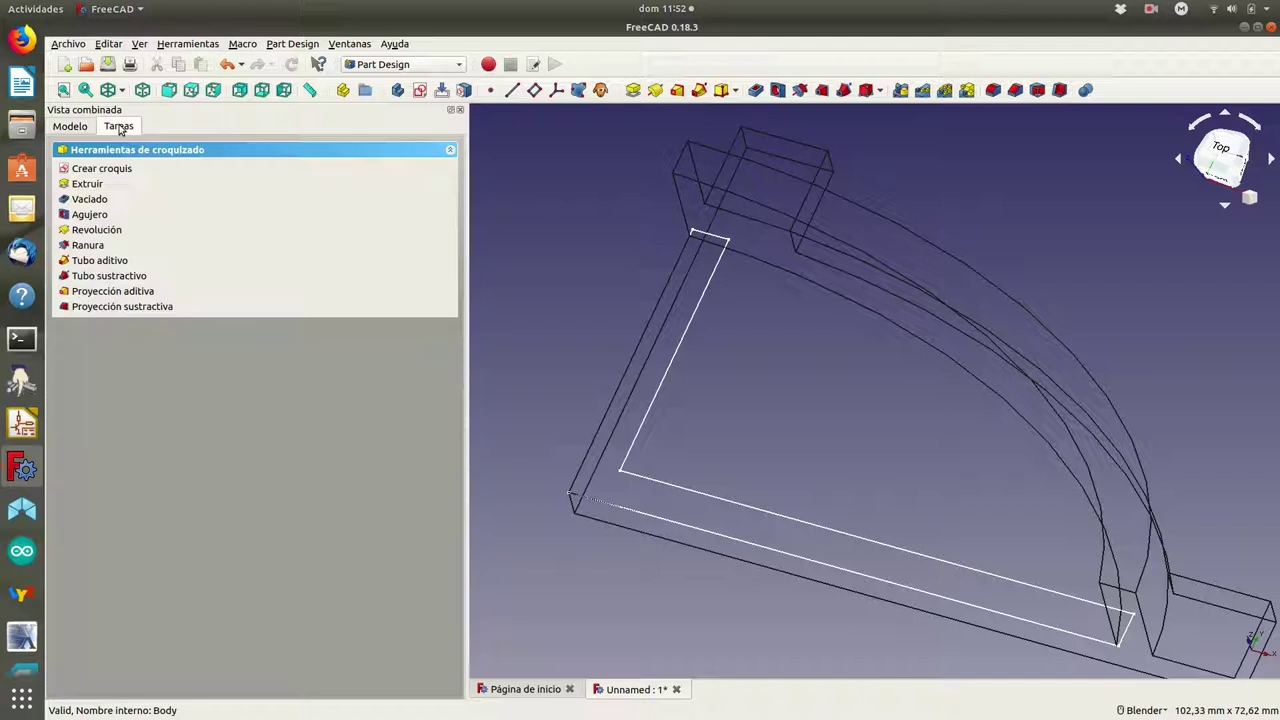
pyautogui.click(87, 184)
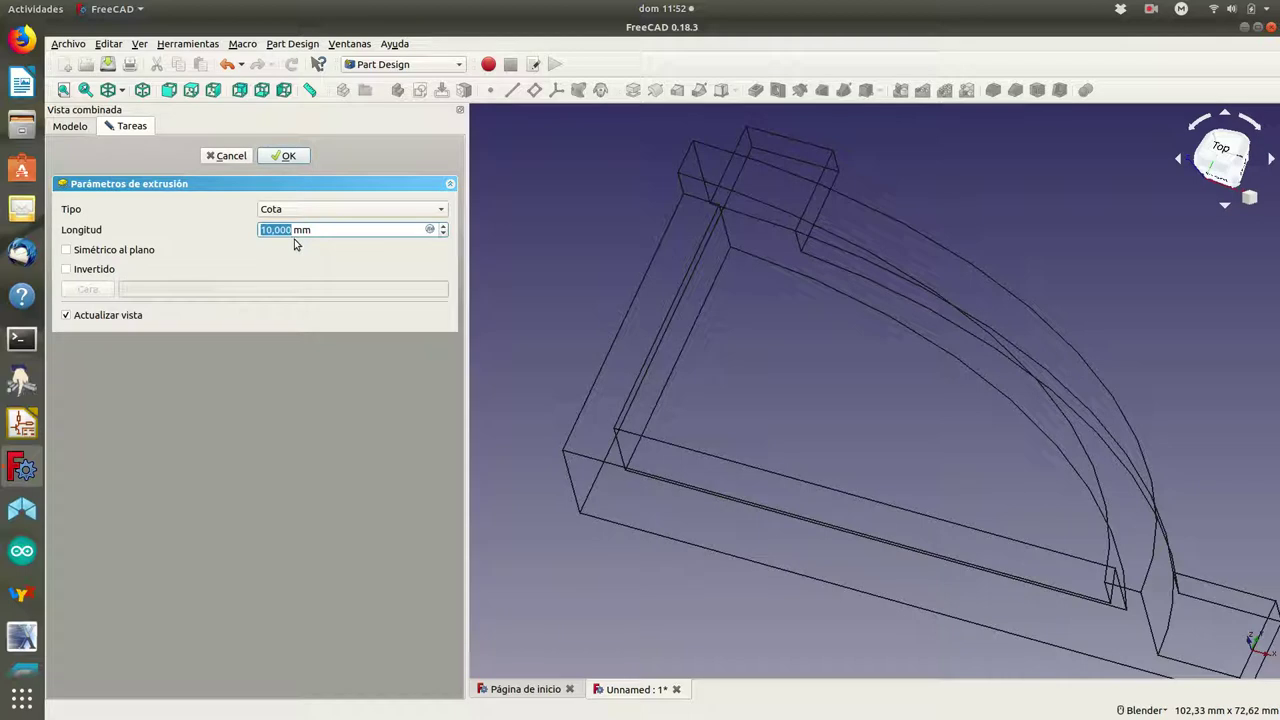
pyautogui.write('4')
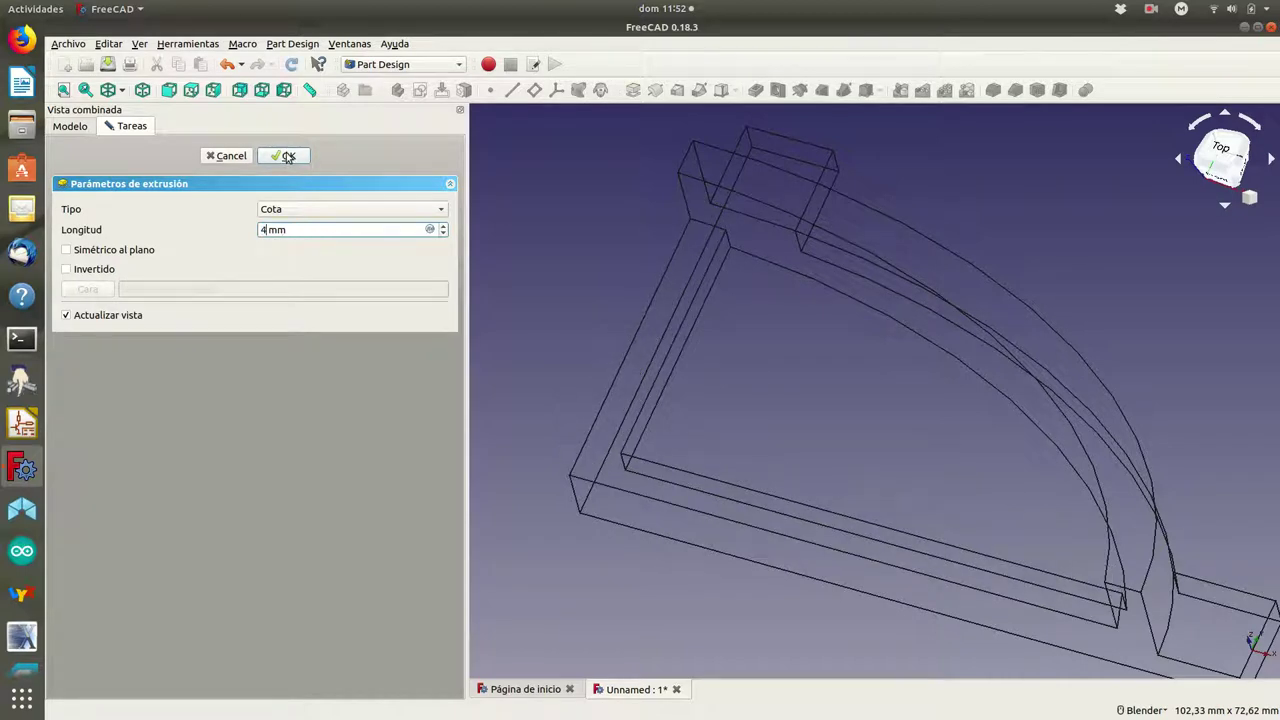
pyautogui.click(287, 157)
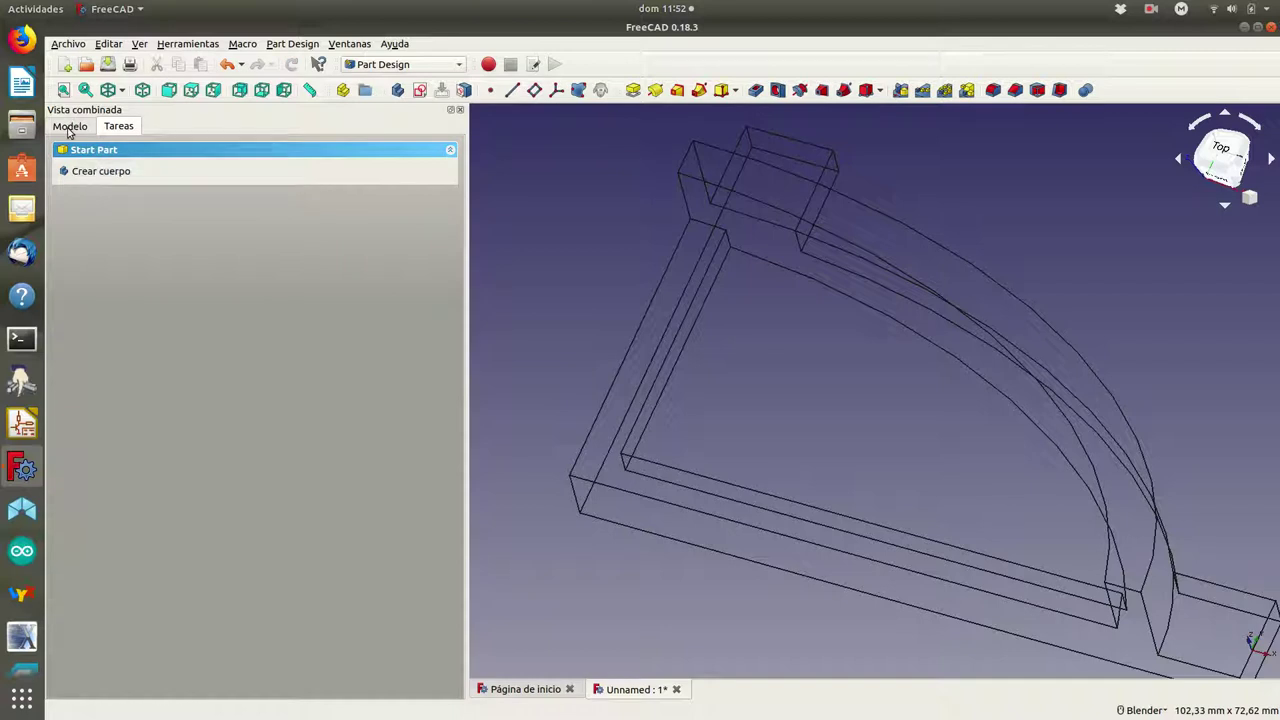
pyautogui.click(70, 128)
# Rename Sketch002 to contorno_paredes_rectas.
pyautogui.click(80, 256)
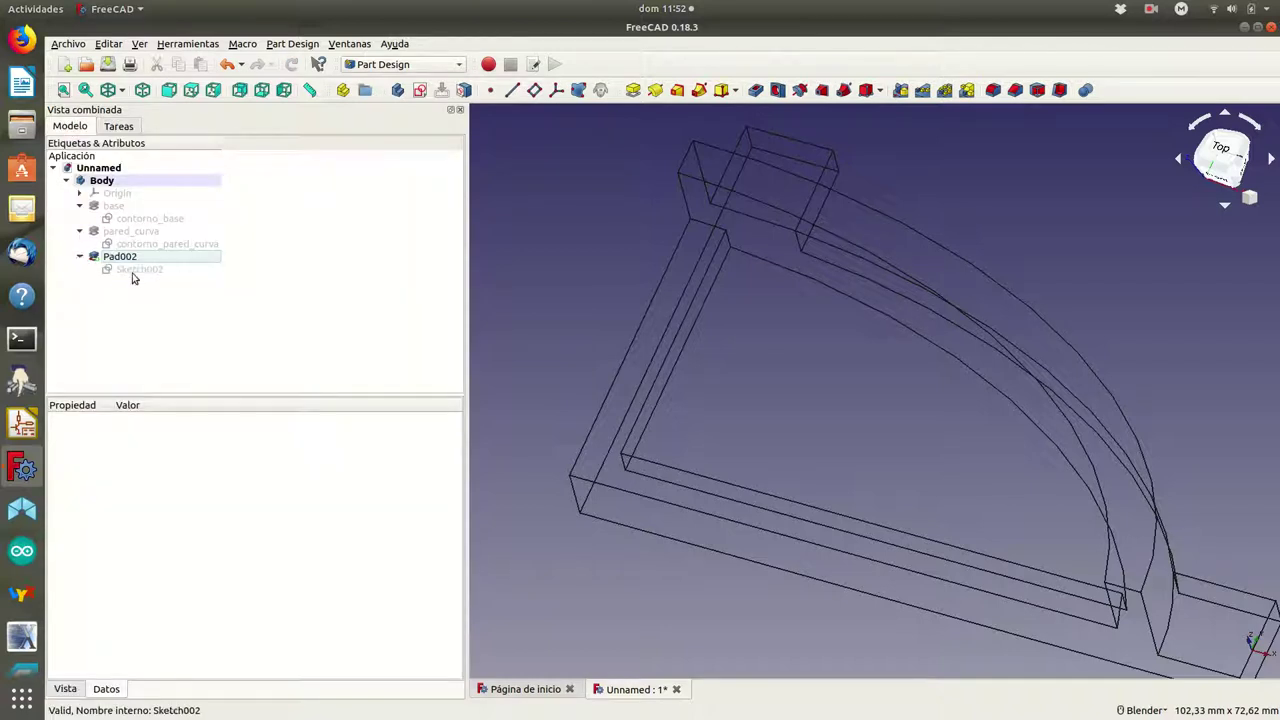
pyautogui.click(138, 270)
pyautogui.rightClick(137, 271)
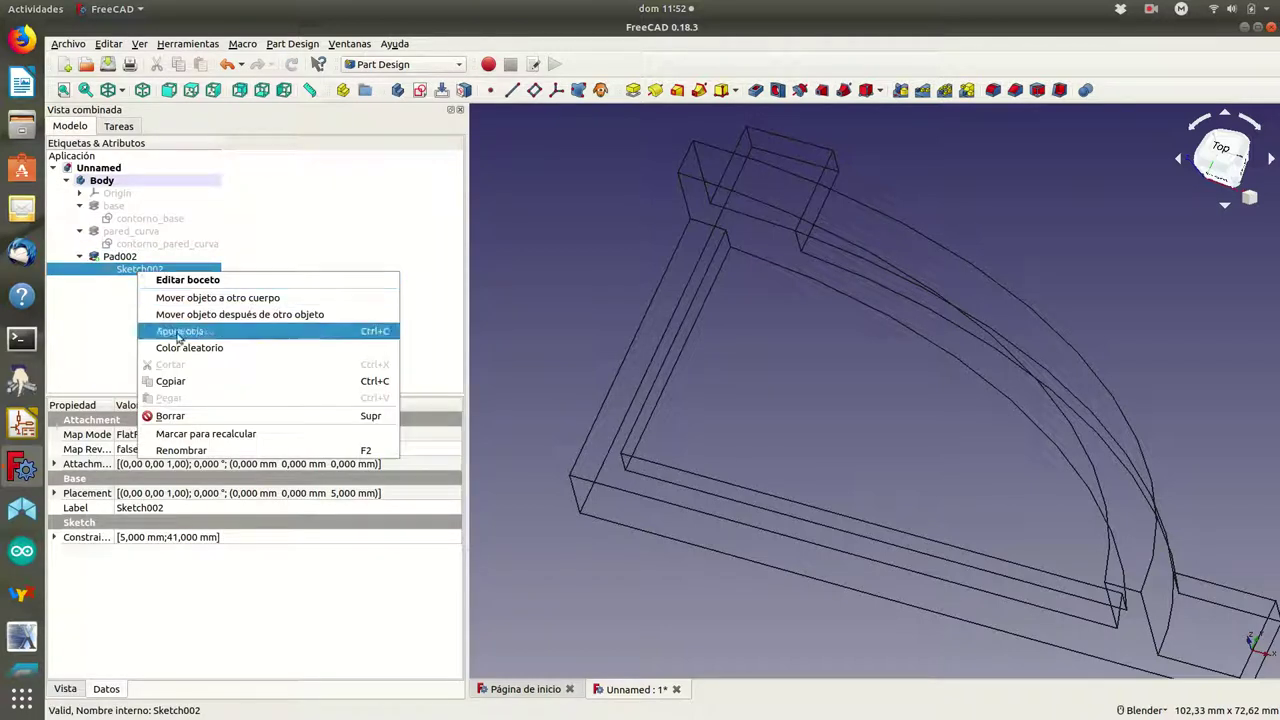
pyautogui.click(193, 450)
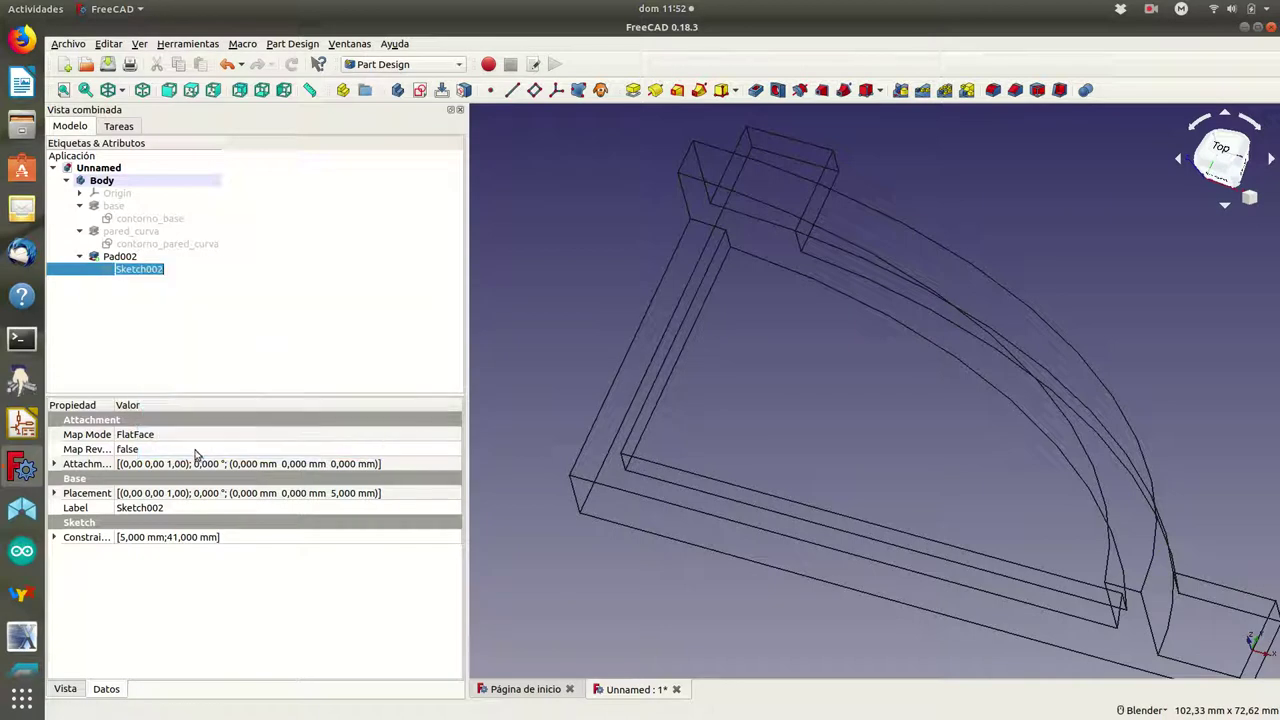
pyautogui.write('contorno_paredes_')
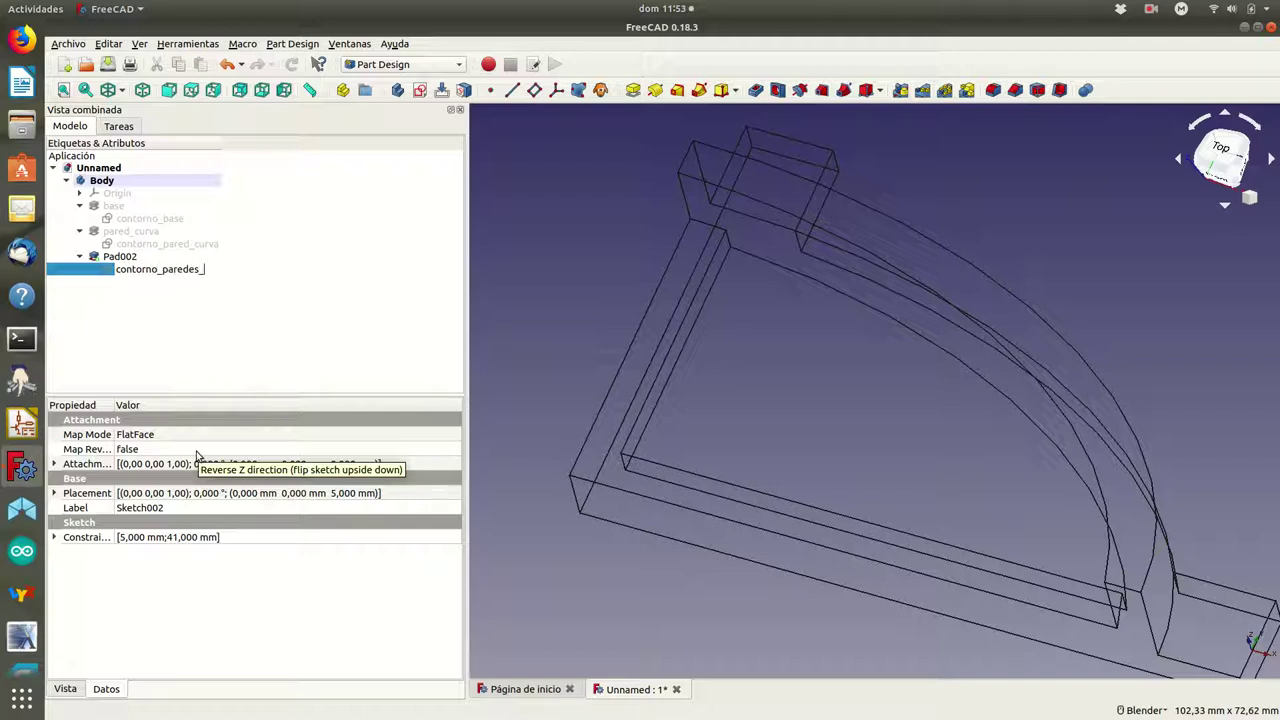
pyautogui.write('ectas')
pyautogui.press('Return')
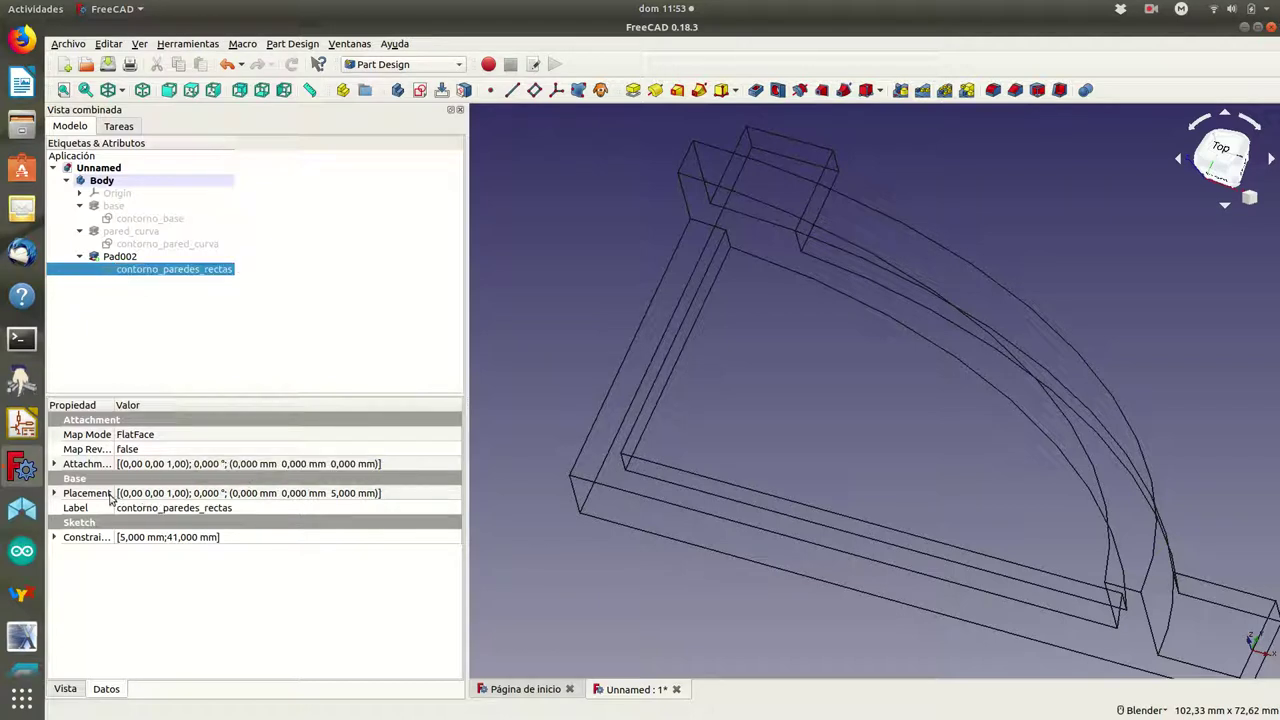
# Rename Pad002 to paredes_rectas.
pyautogui.click(112, 258)
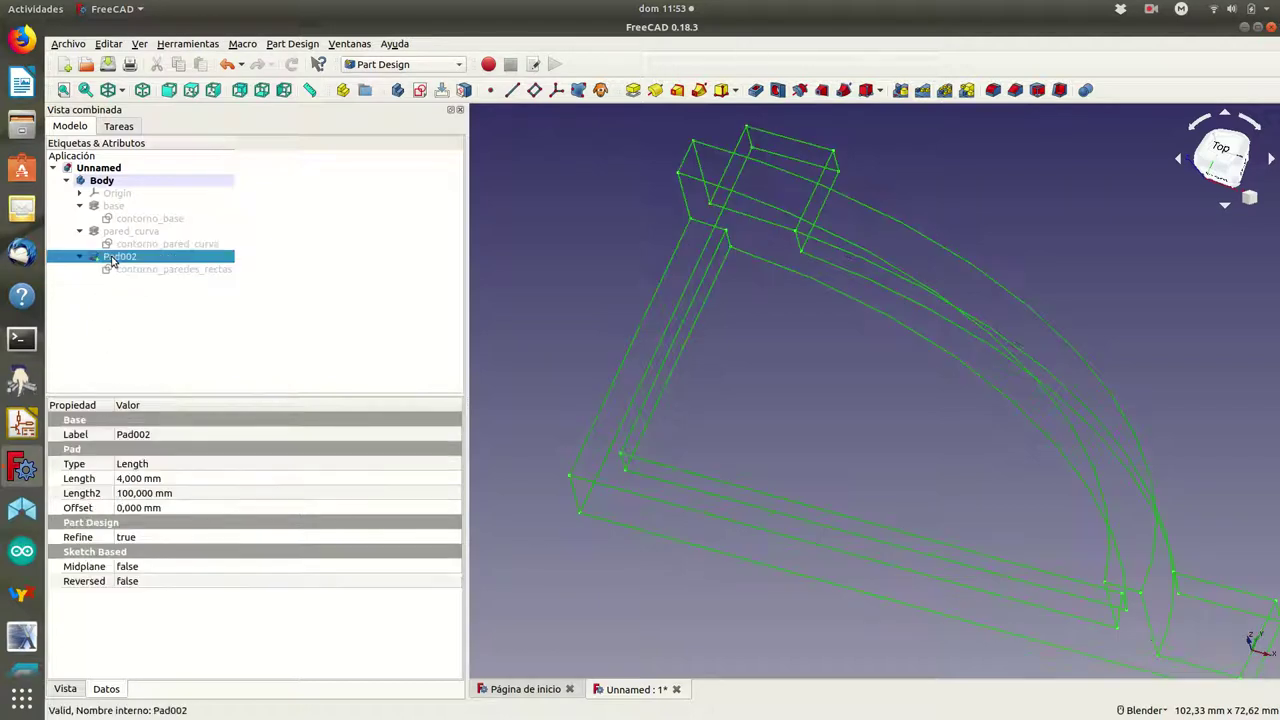
pyautogui.rightClick(113, 259)
pyautogui.click(178, 469)
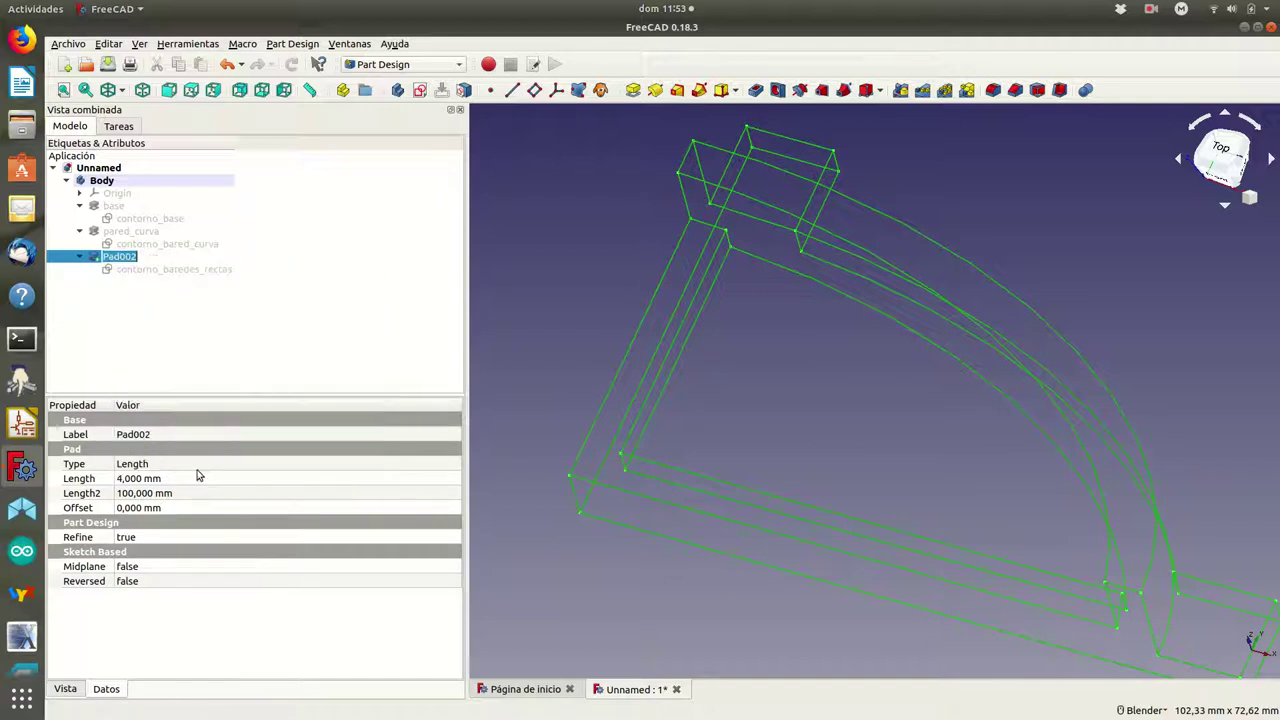
pyautogui.write('paredes_rectas')
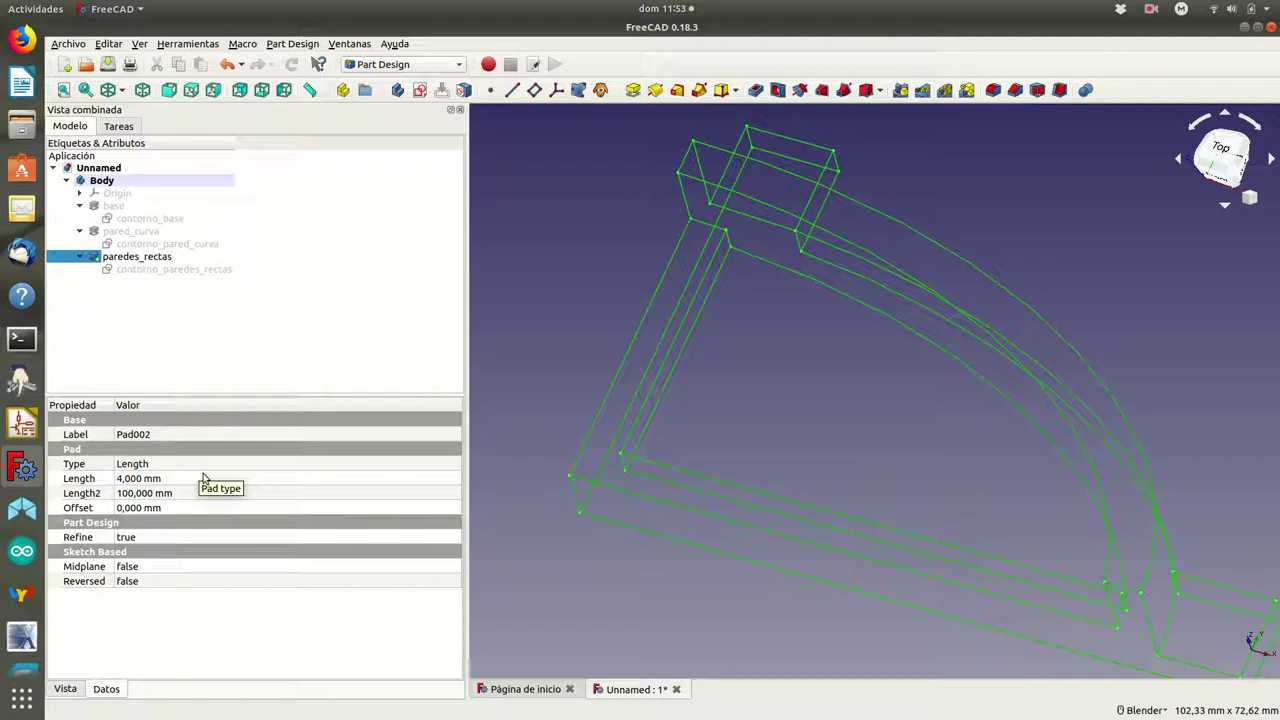
pyautogui.click(141, 270)
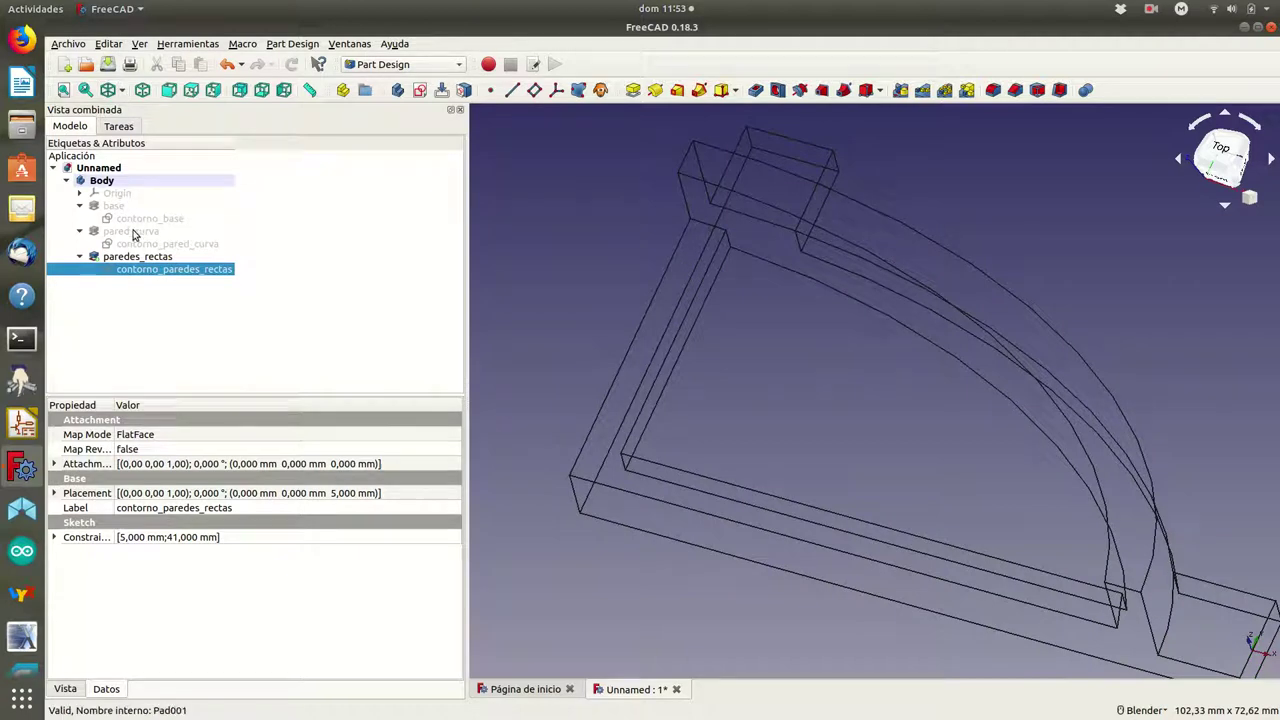
# Switch the model to Sombreado shaded display and orbit to view the walls.
pyautogui.click(134, 256)
pyautogui.click(123, 94)
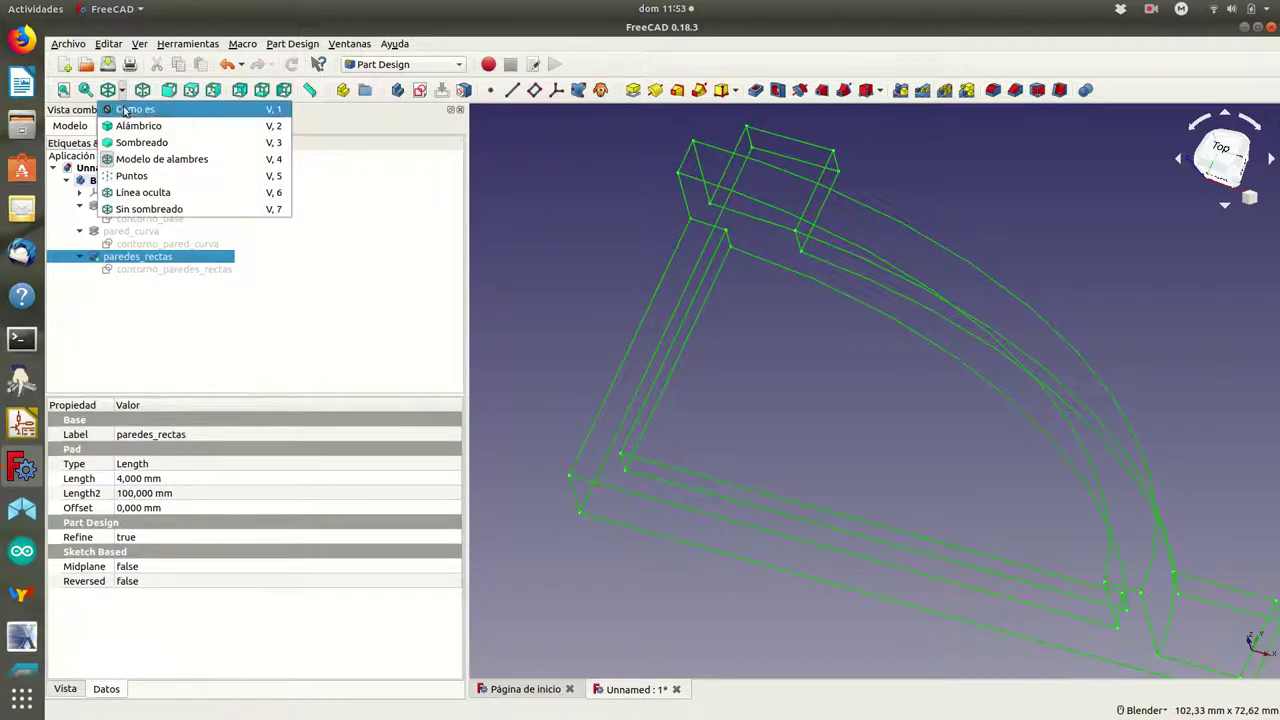
pyautogui.click(127, 113)
pyautogui.moveTo(571, 302)
pyautogui.mouseDown(button='middle')
pyautogui.moveTo(638, 368)
pyautogui.moveTo(645, 325)
pyautogui.mouseUp(button='middle')
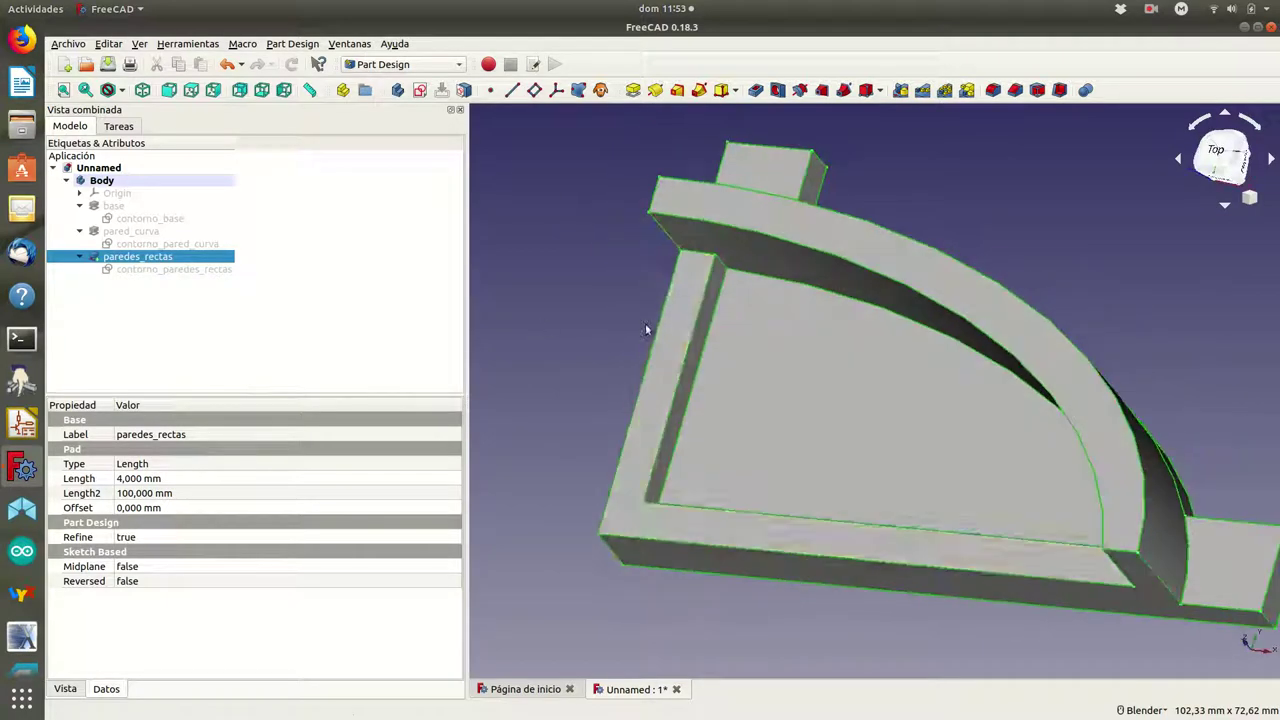
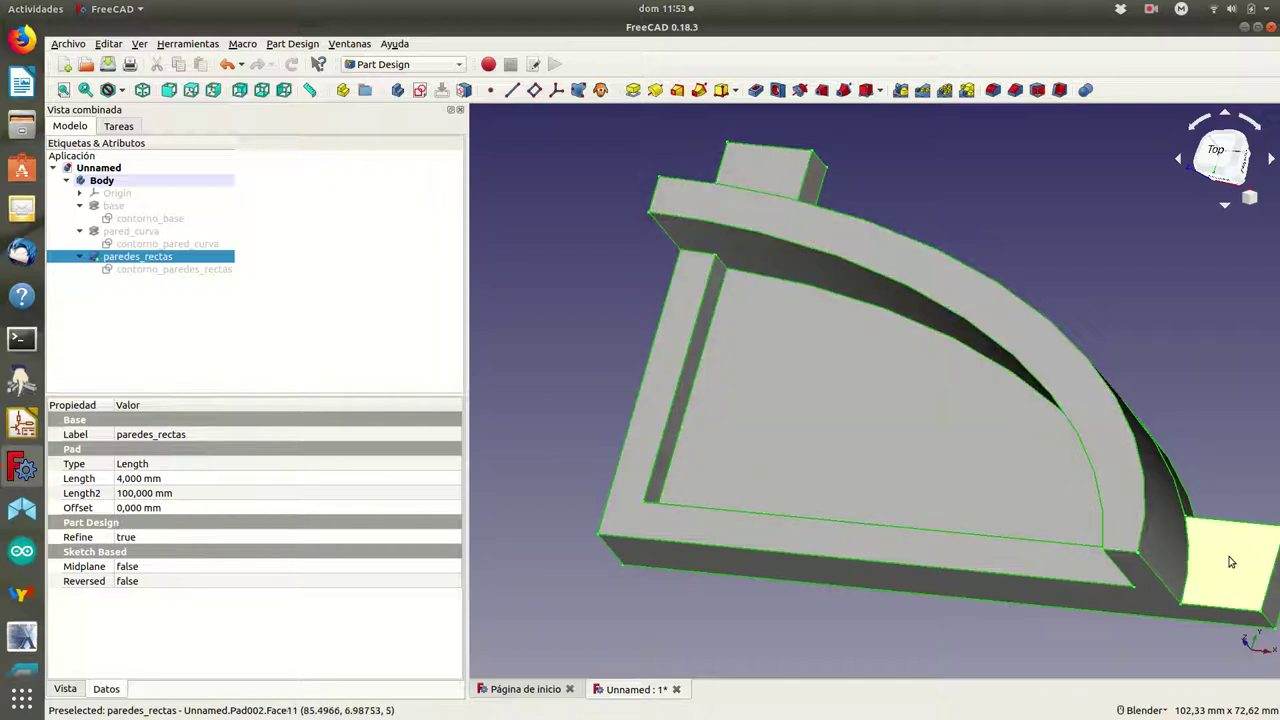
# Start a new sketch on the tab's top face and switch the display to wireframe.
pyautogui.click(764, 175)
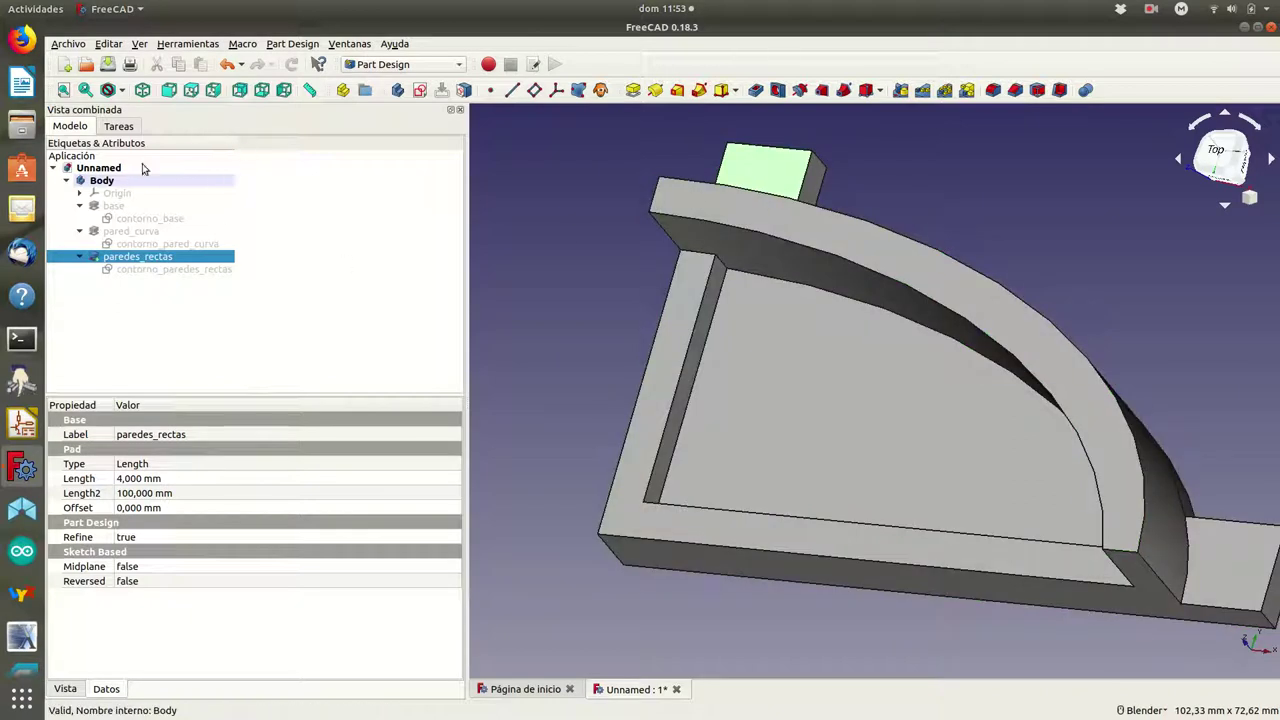
pyautogui.click(119, 127)
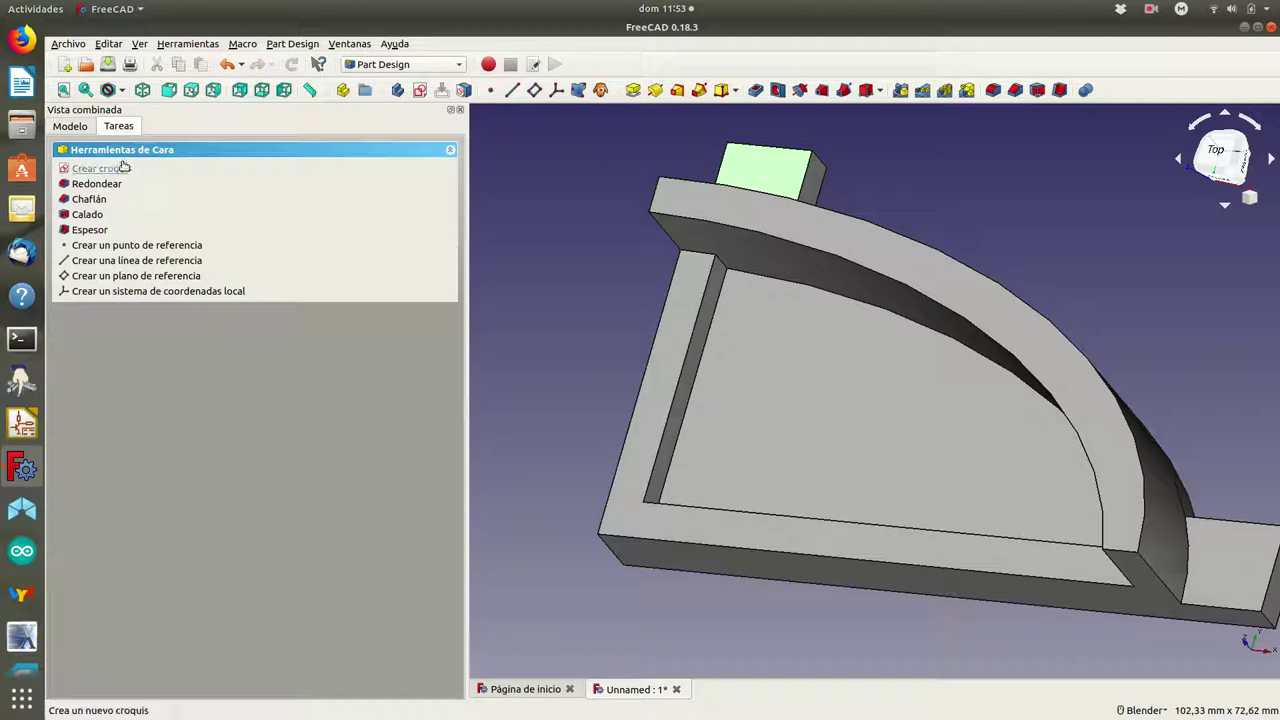
pyautogui.click(123, 170)
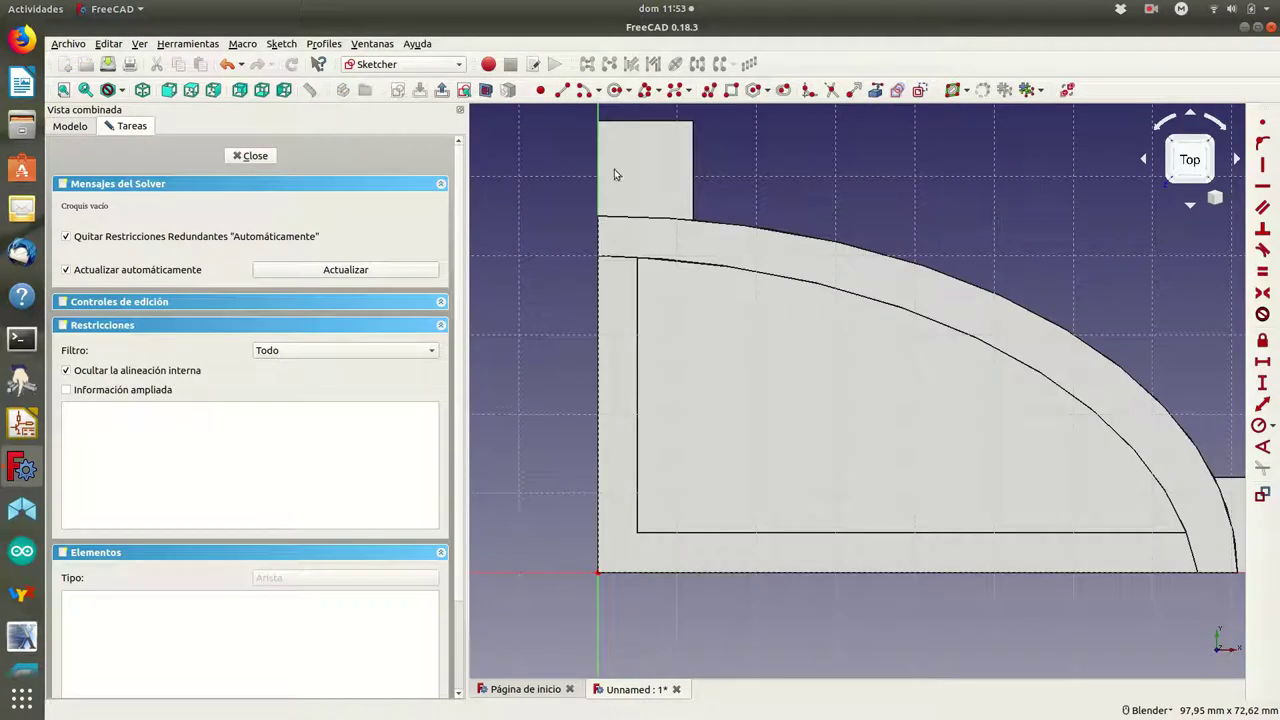
pyautogui.click(125, 90)
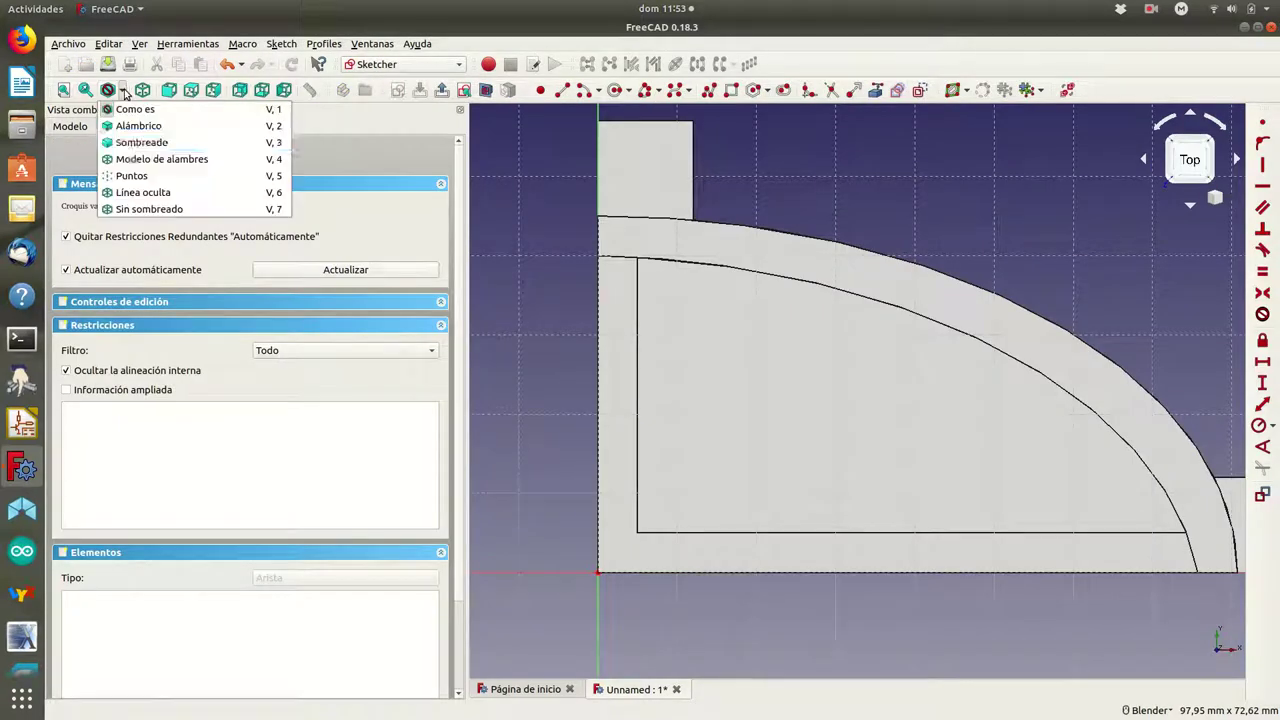
pyautogui.click(155, 158)
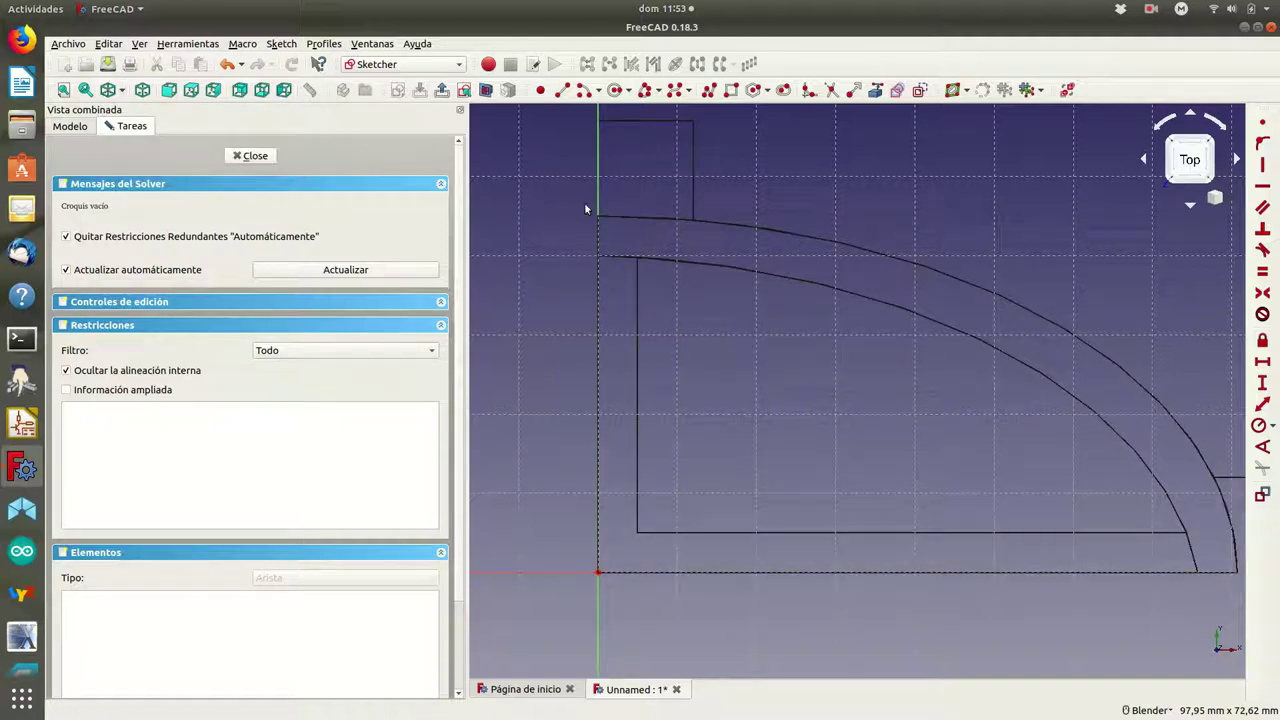
# Draw one circle inside the upper tab and one inside the right tab.
pyautogui.click(622, 91)
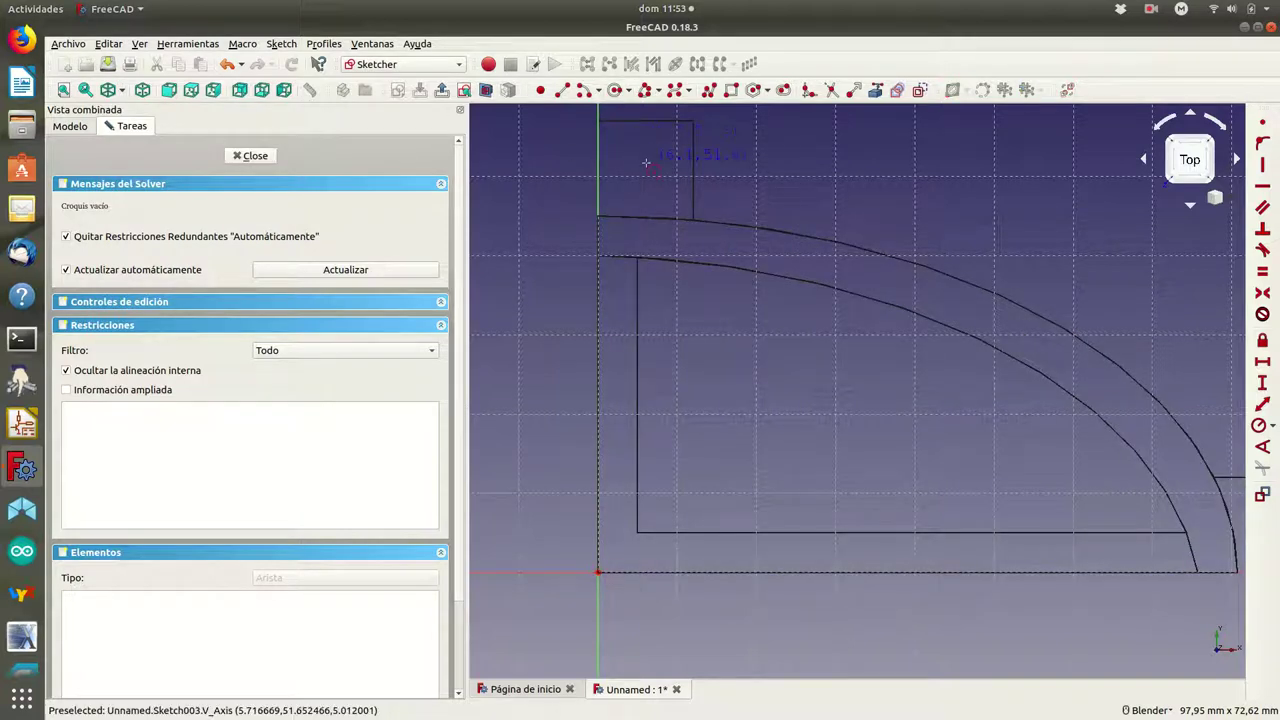
pyautogui.click(645, 168)
pyautogui.click(661, 148)
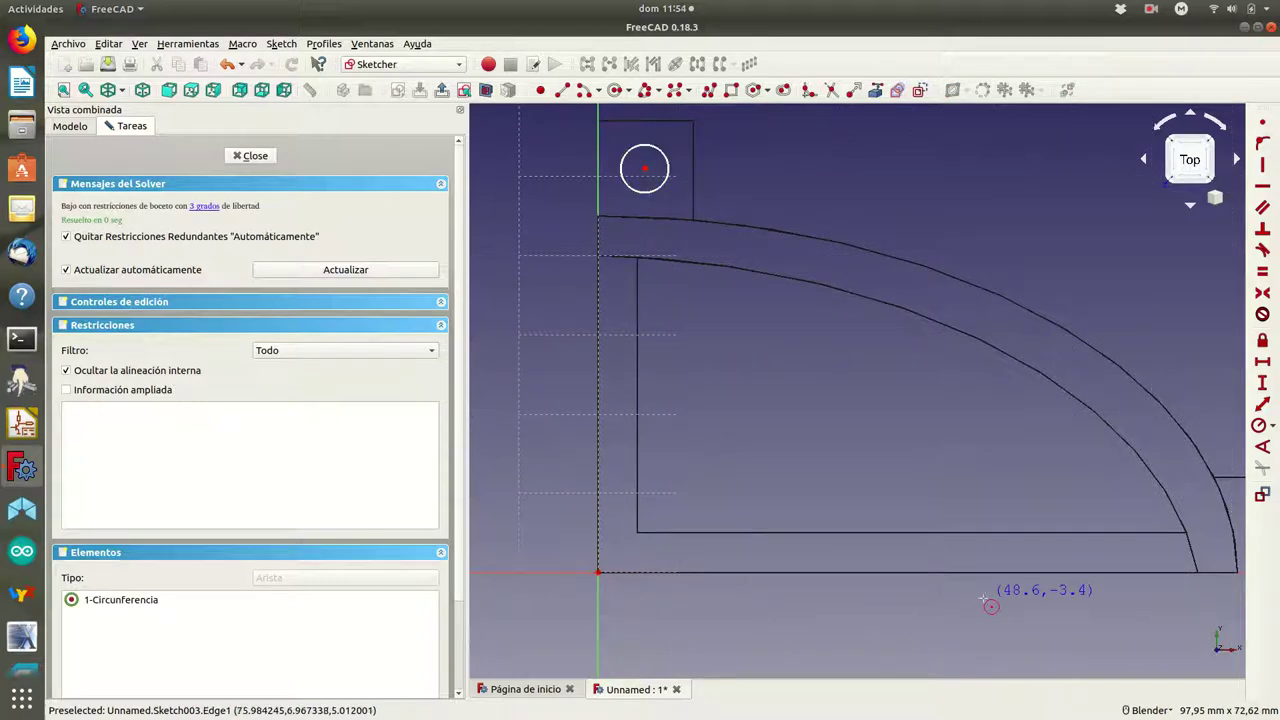
pyautogui.scroll(3, 985, 603)
pyautogui.scroll(-3, 956, 615)
pyautogui.scroll(-3, 956, 615)
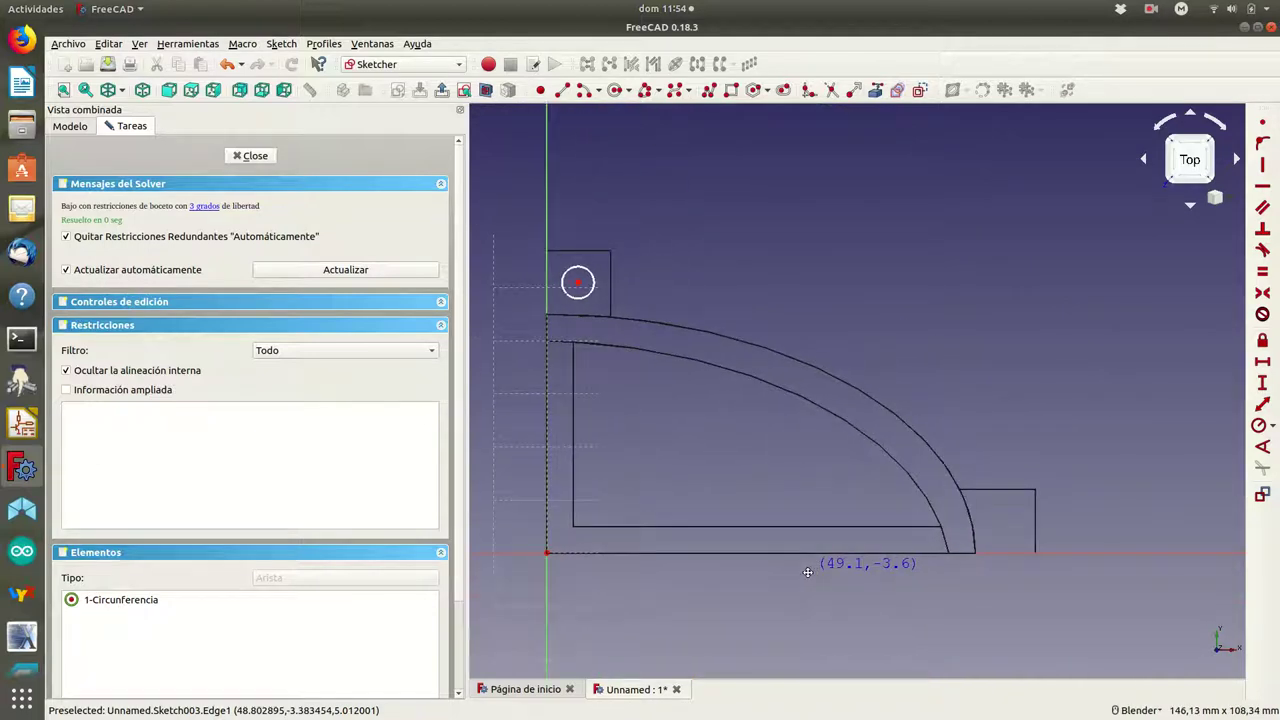
pyautogui.click(1004, 527)
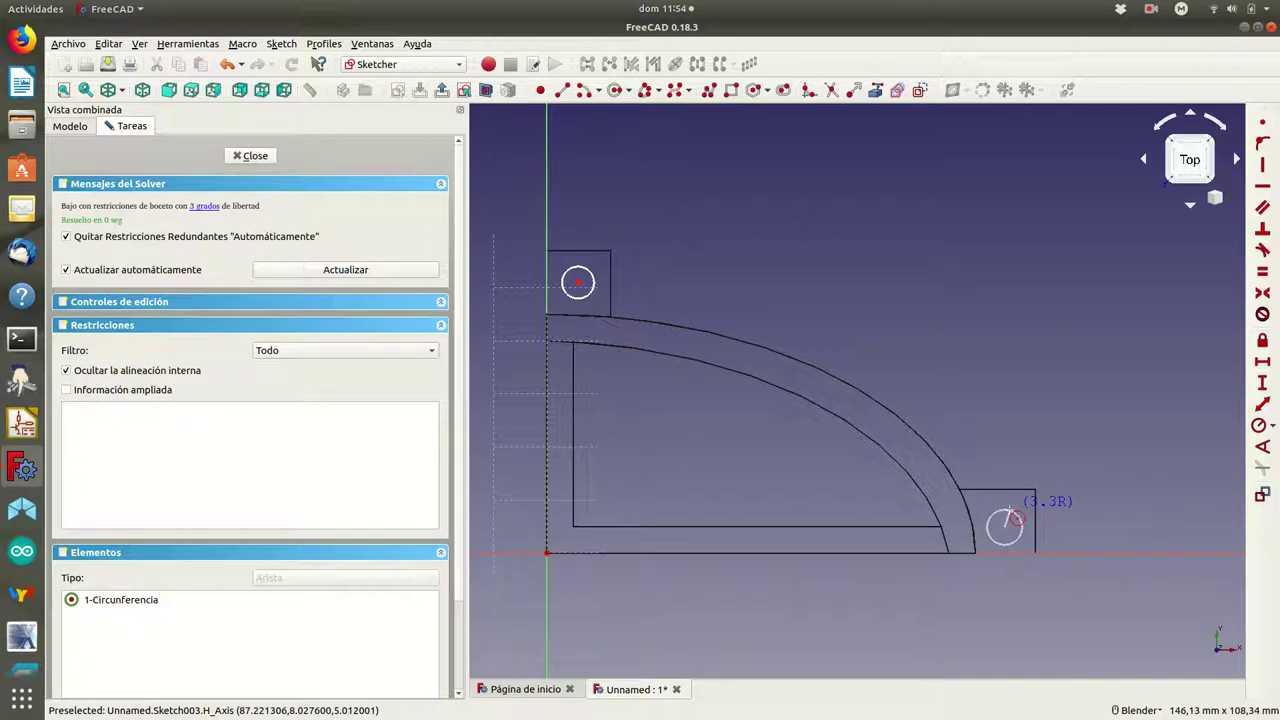
pyautogui.click(1012, 511)
pyautogui.rightClick(796, 300)
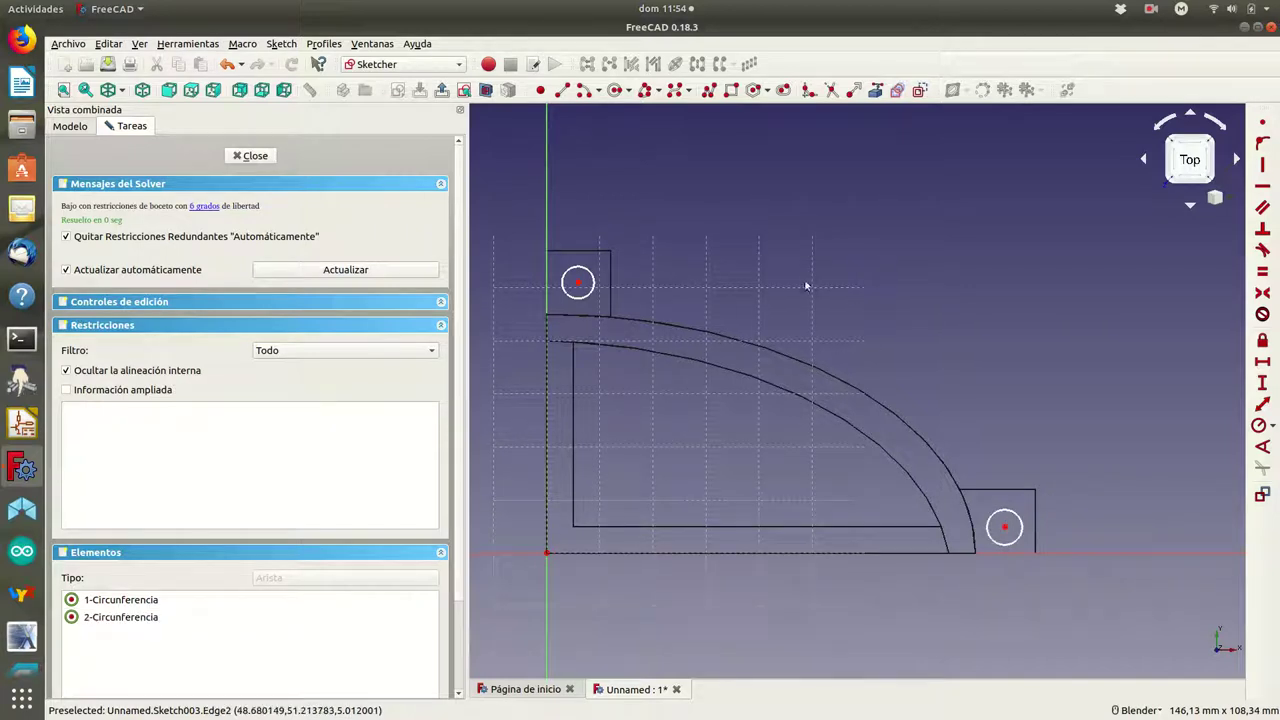
# Constrain both the upper-tab and right-tab circles to a 2 mm radius.
pyautogui.click(587, 277)
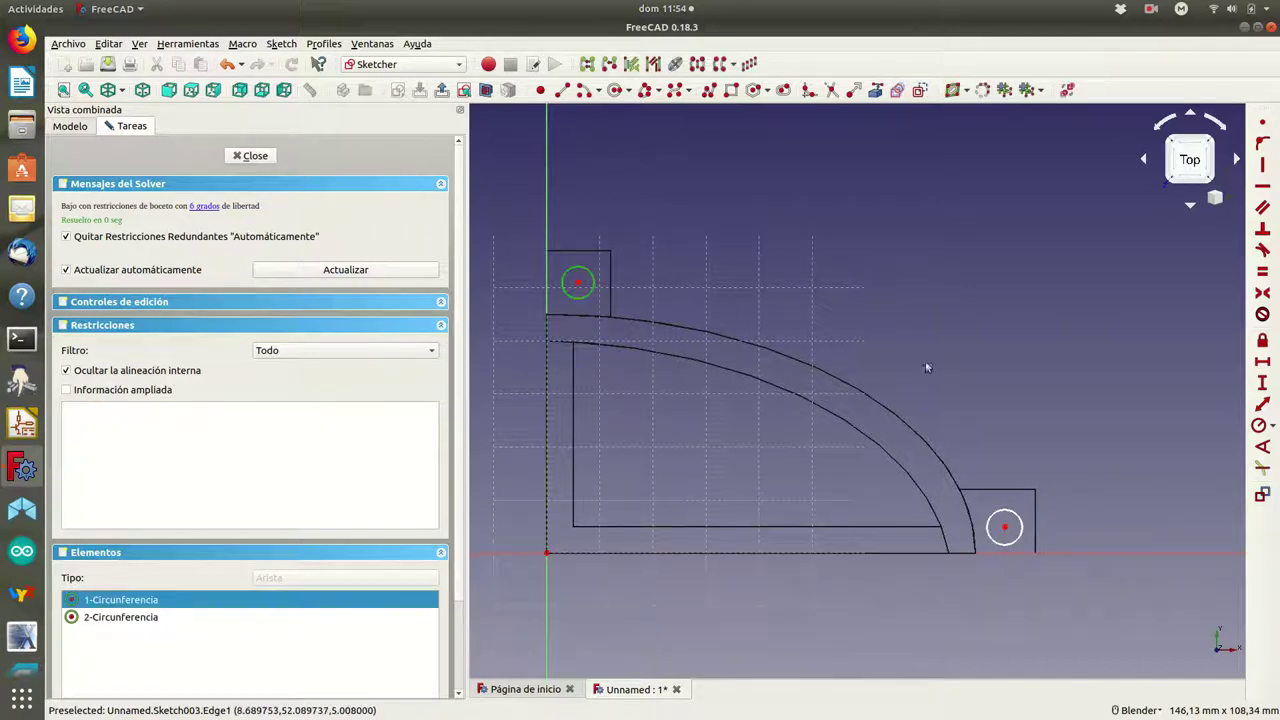
pyautogui.click(1260, 426)
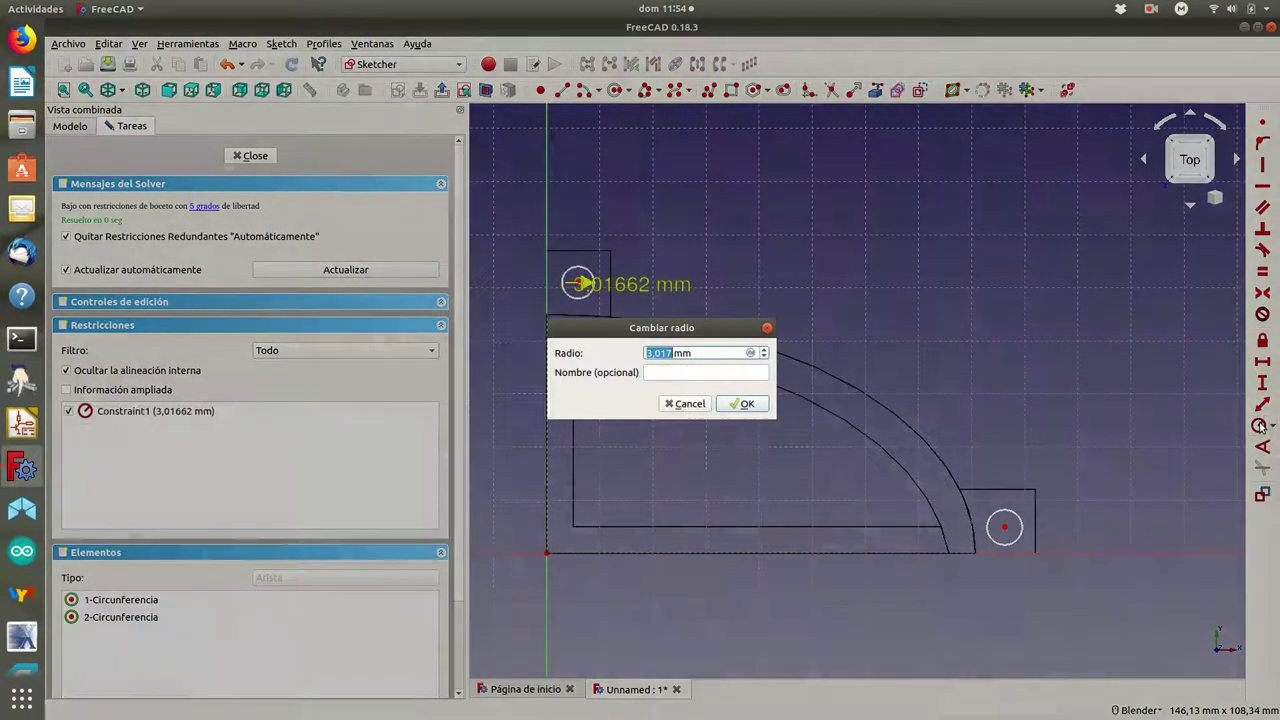
pyautogui.write('1')
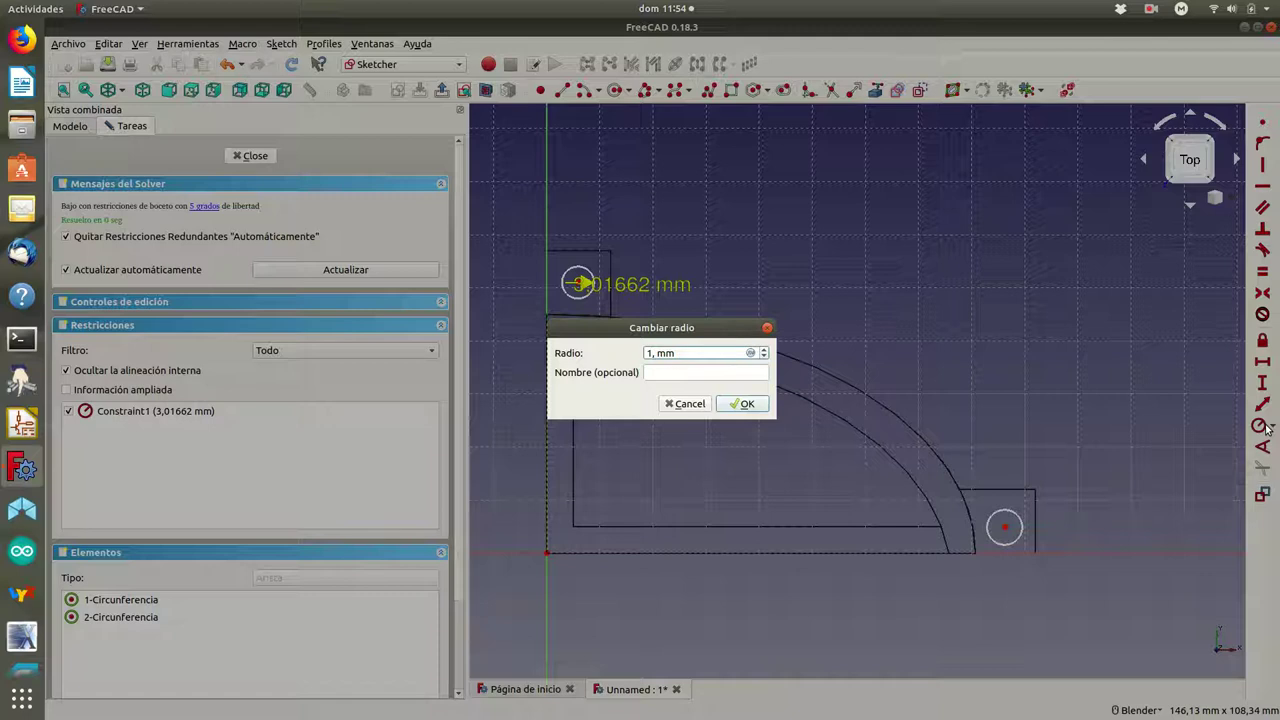
pyautogui.click(745, 404)
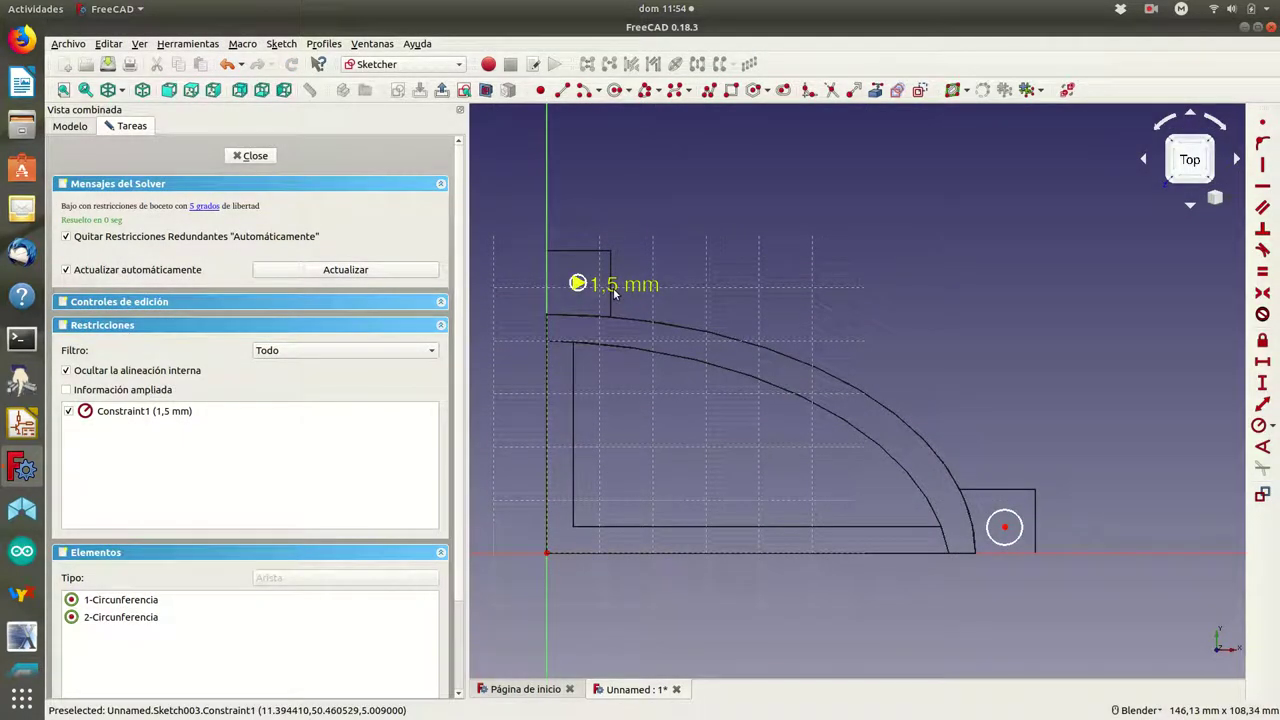
pyautogui.doubleClick(610, 285)
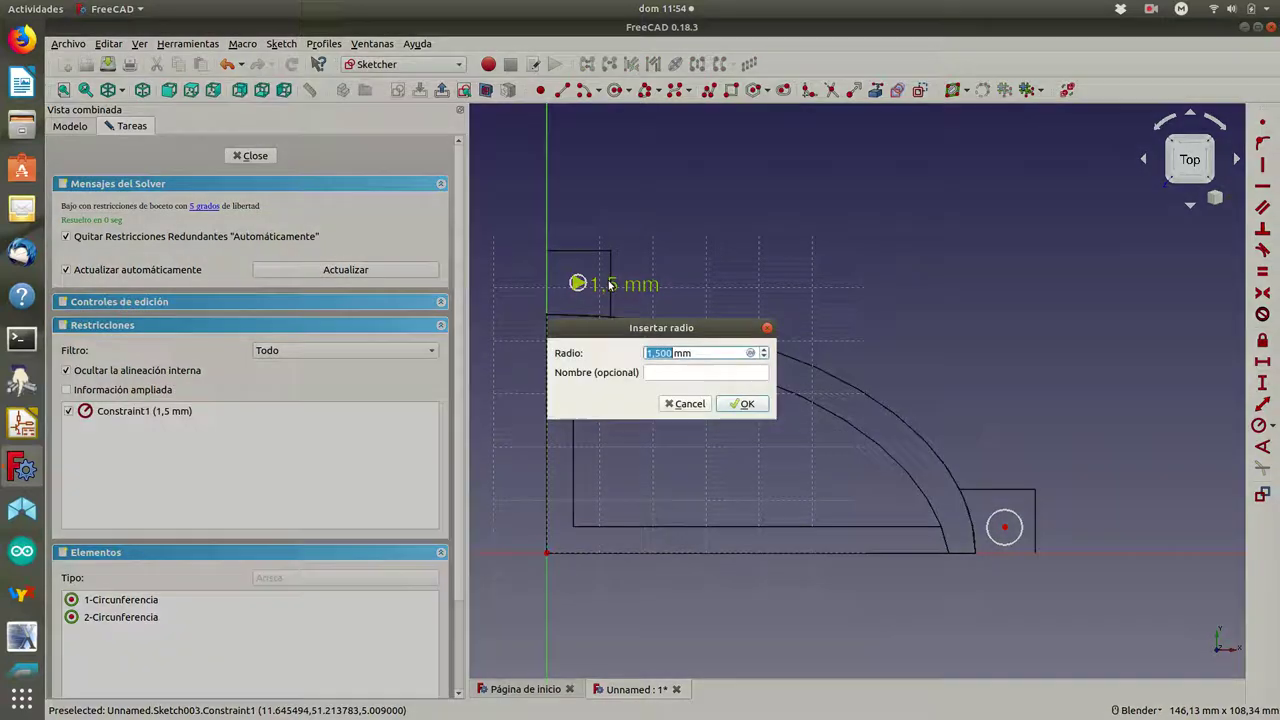
pyautogui.write('2')
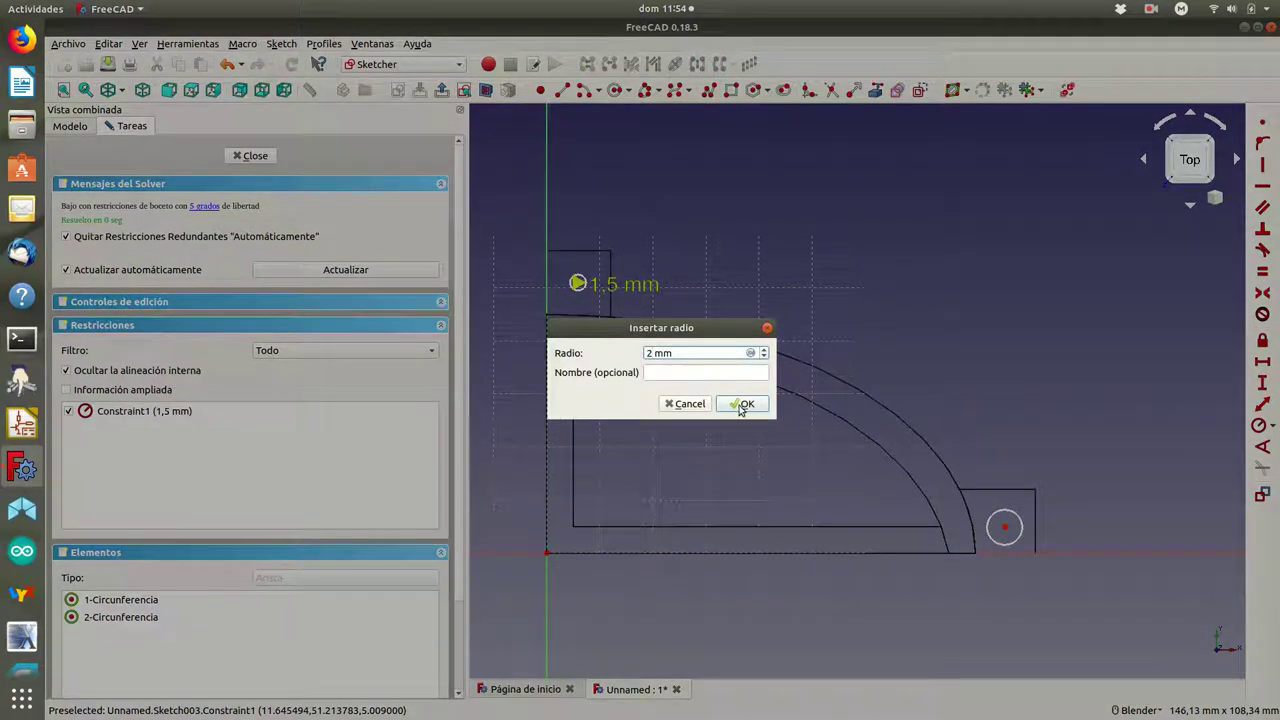
pyautogui.click(741, 405)
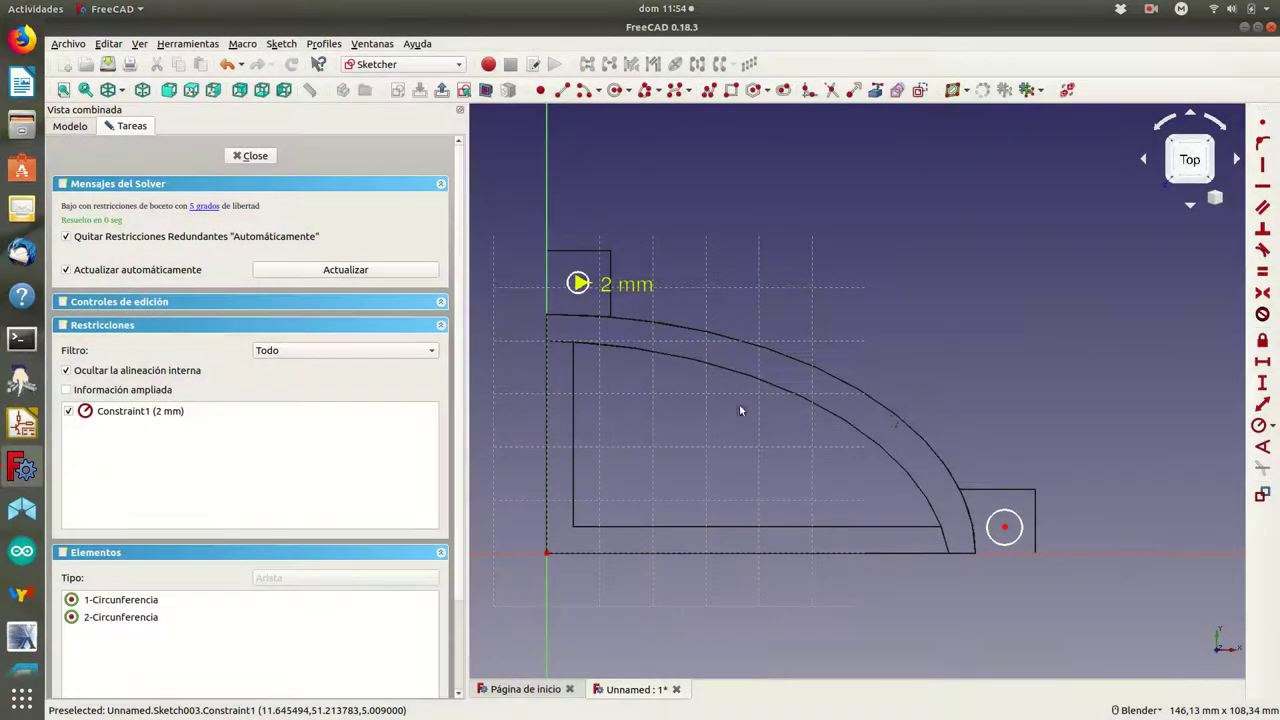
pyautogui.click(1020, 523)
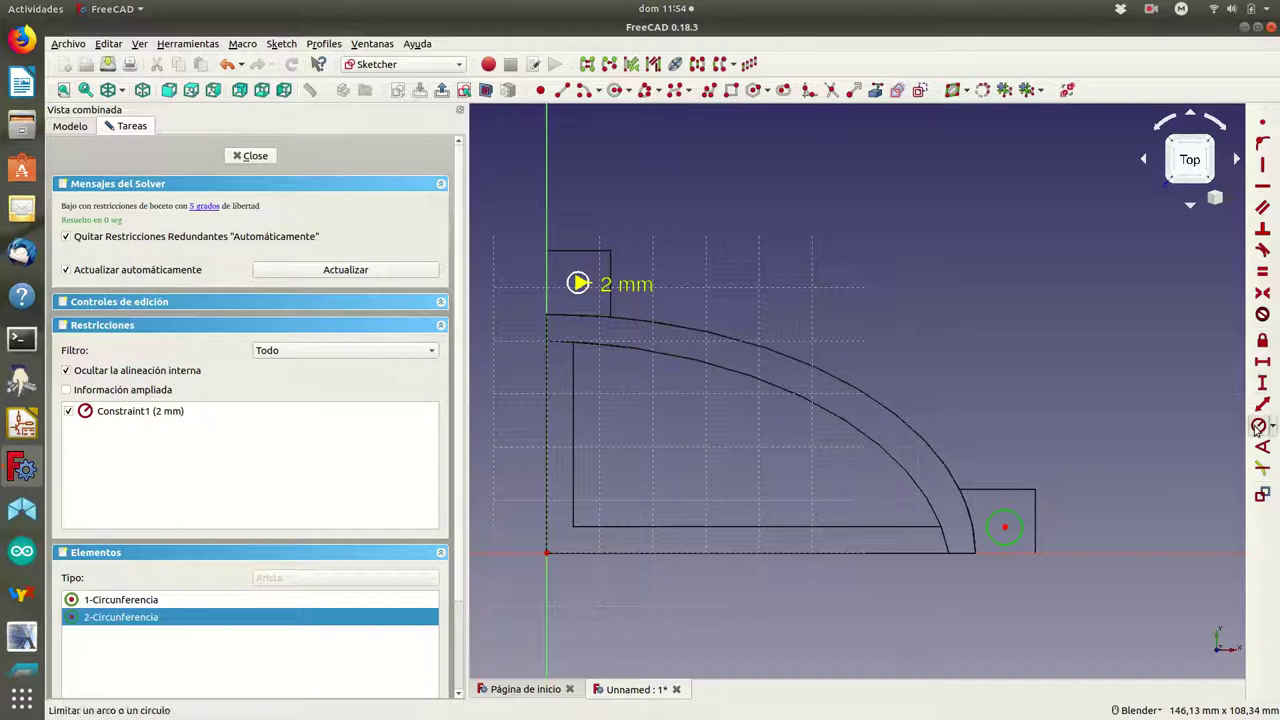
pyautogui.click(1258, 428)
pyautogui.write('2')
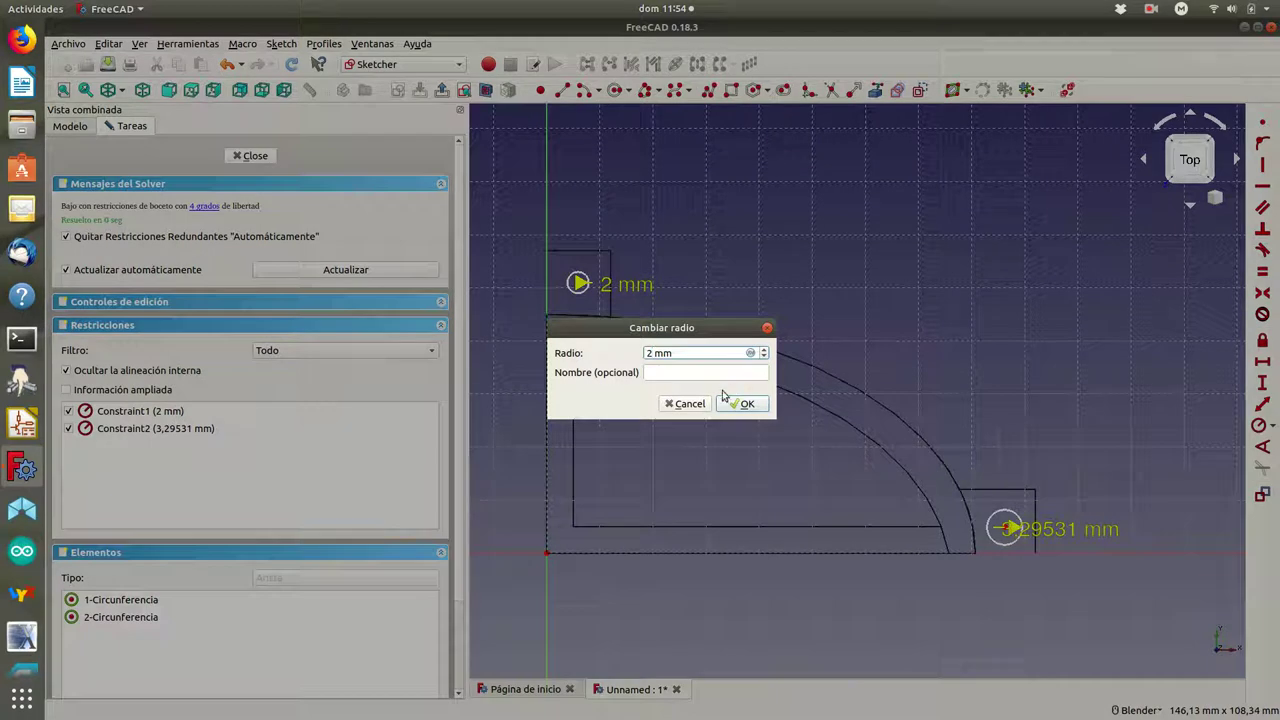
pyautogui.click(740, 403)
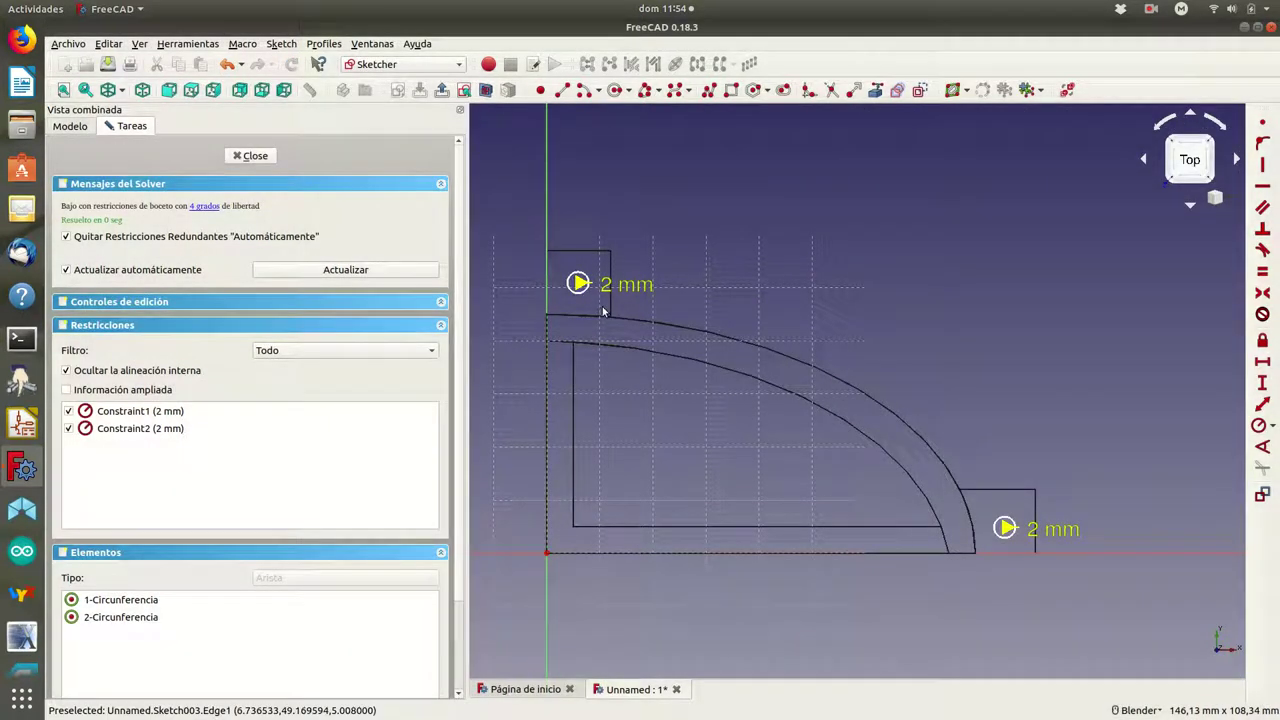
pyautogui.scroll(2, 603, 312)
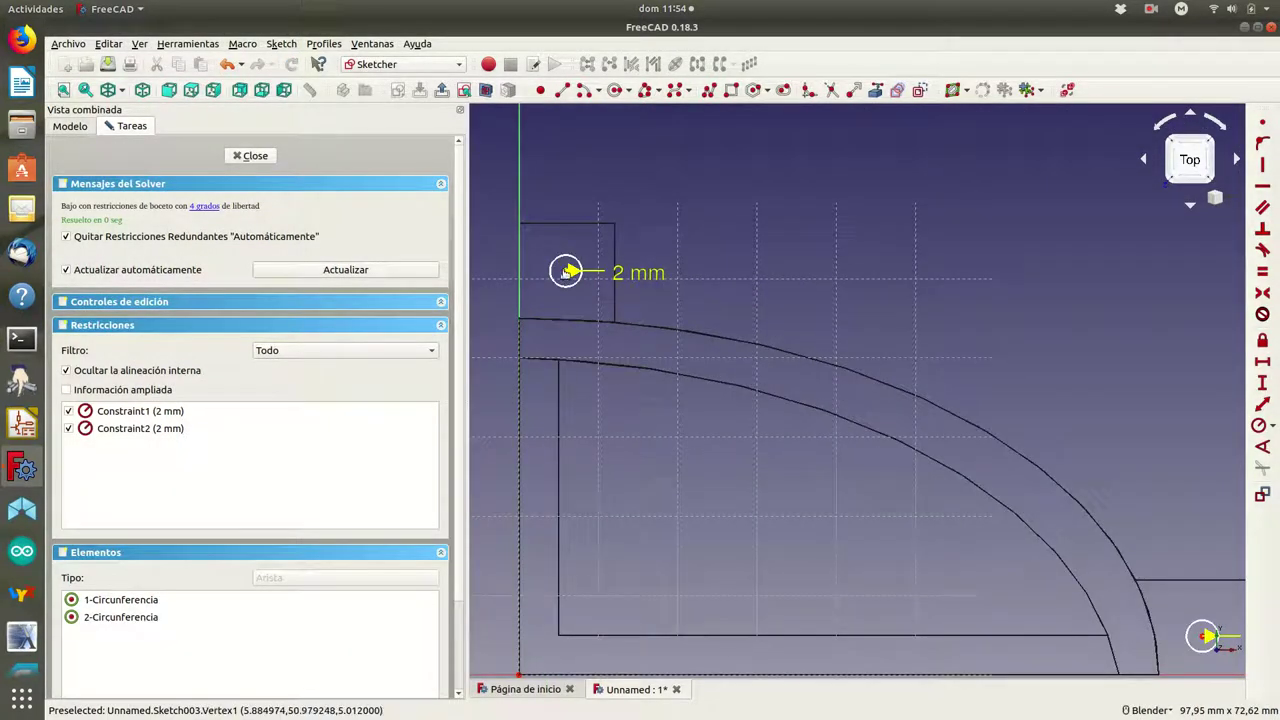
# Locate the first hole's centre 6 mm horizontally and 51 mm above the origin.
pyautogui.click(567, 271)
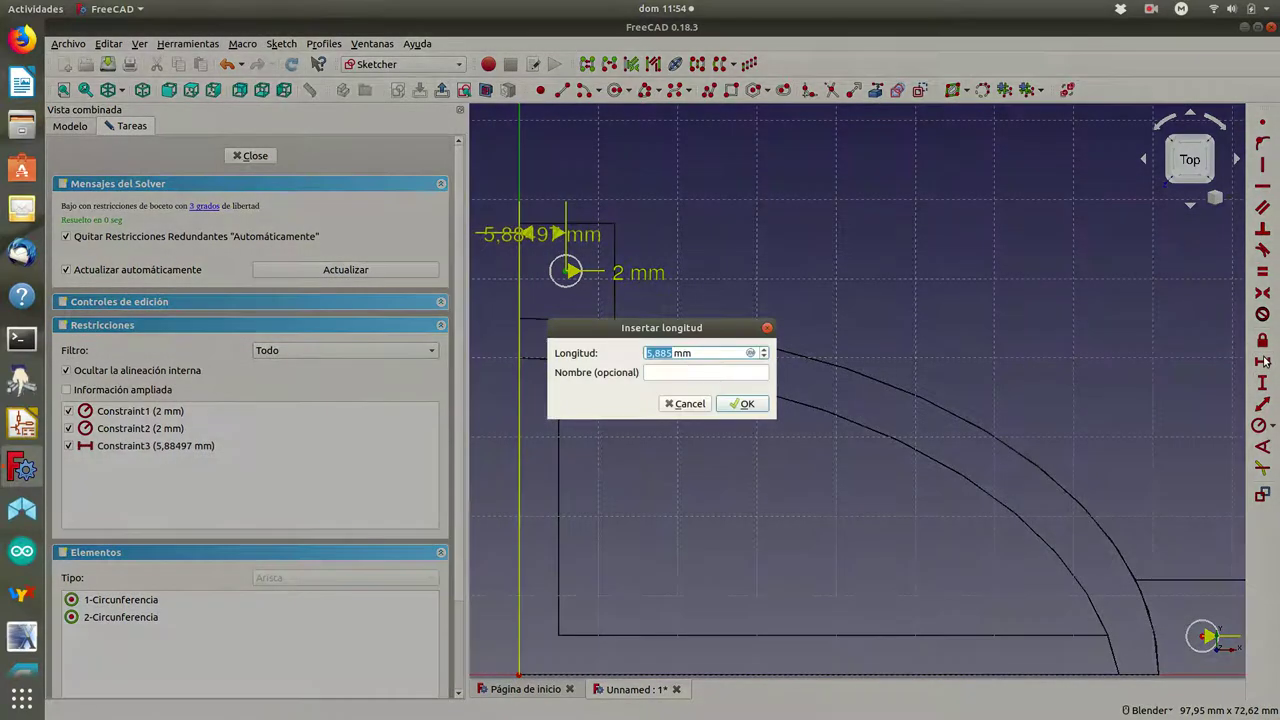
pyautogui.write('6')
pyautogui.click(748, 404)
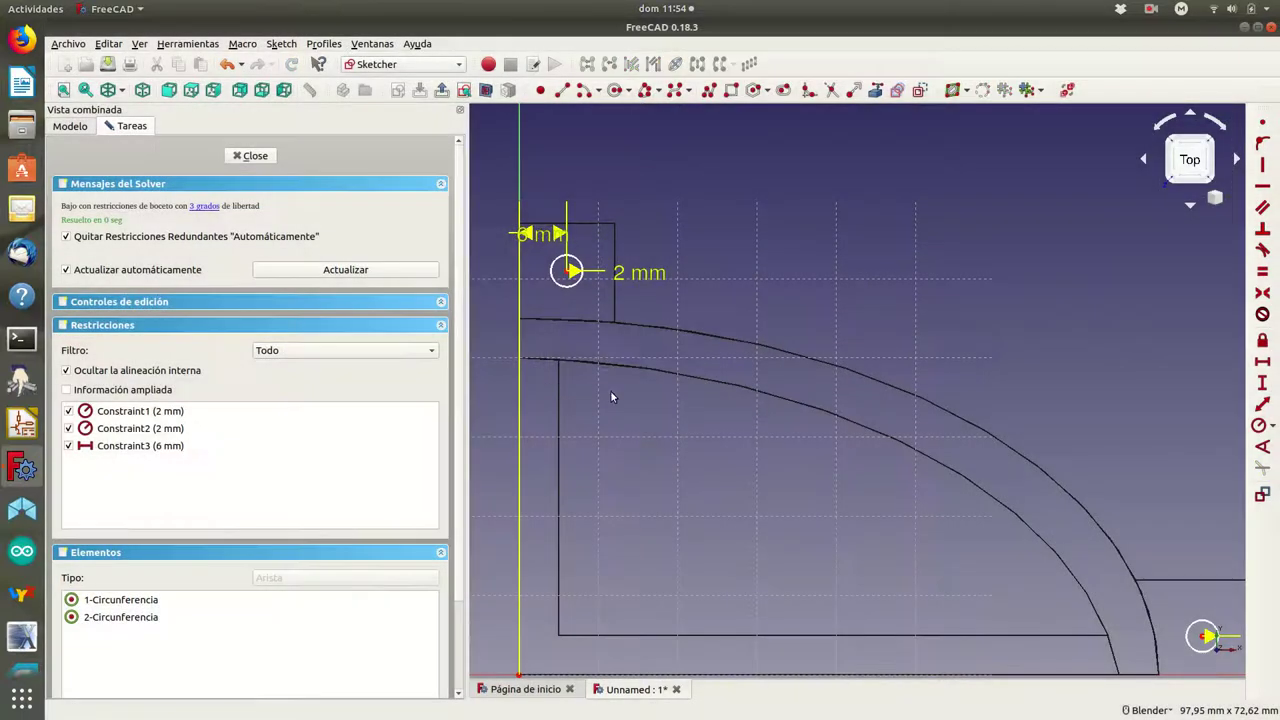
pyautogui.moveTo(535, 235)
pyautogui.mouseDown()
pyautogui.moveTo(585, 177)
pyautogui.moveTo(612, 190)
pyautogui.mouseUp()
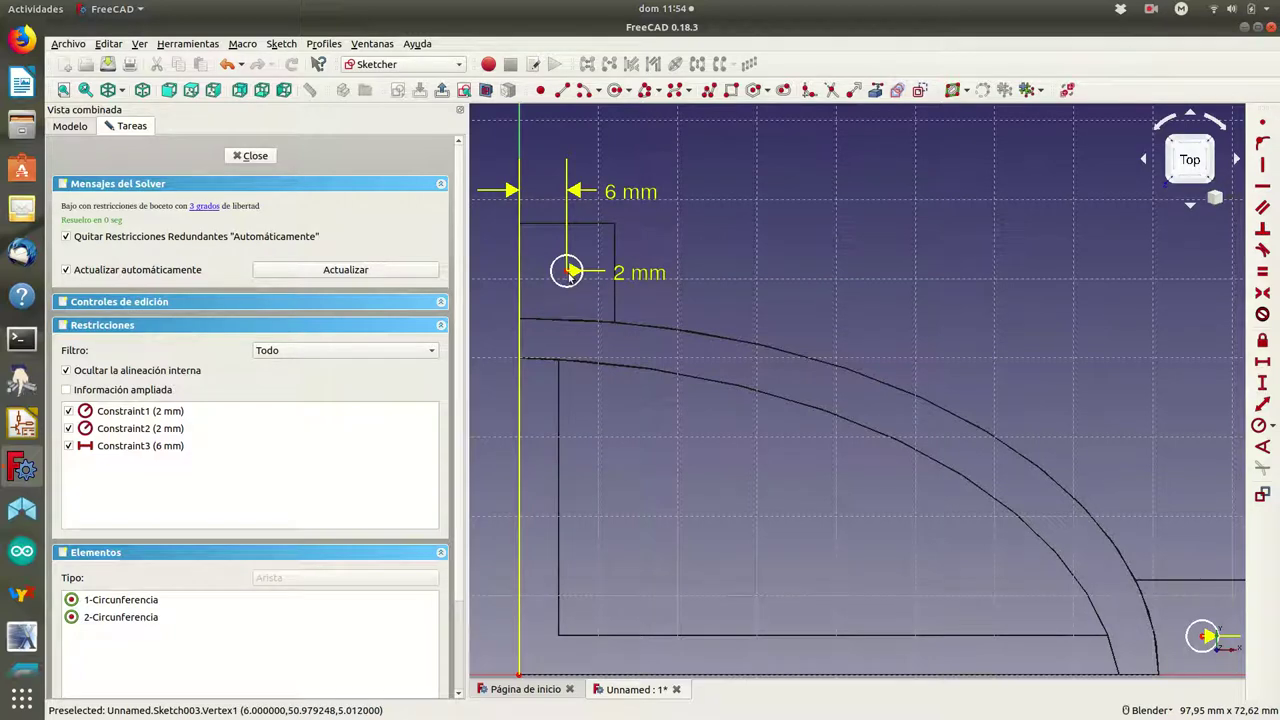
pyautogui.click(567, 273)
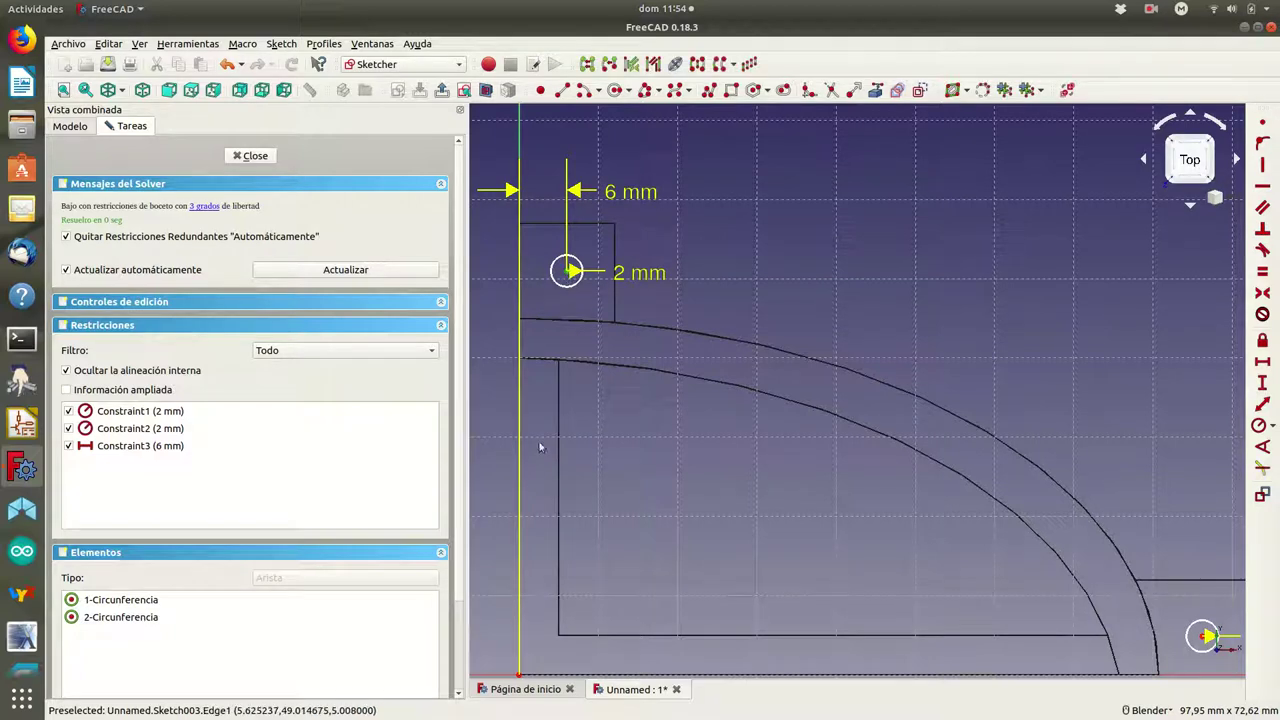
pyautogui.click(520, 677)
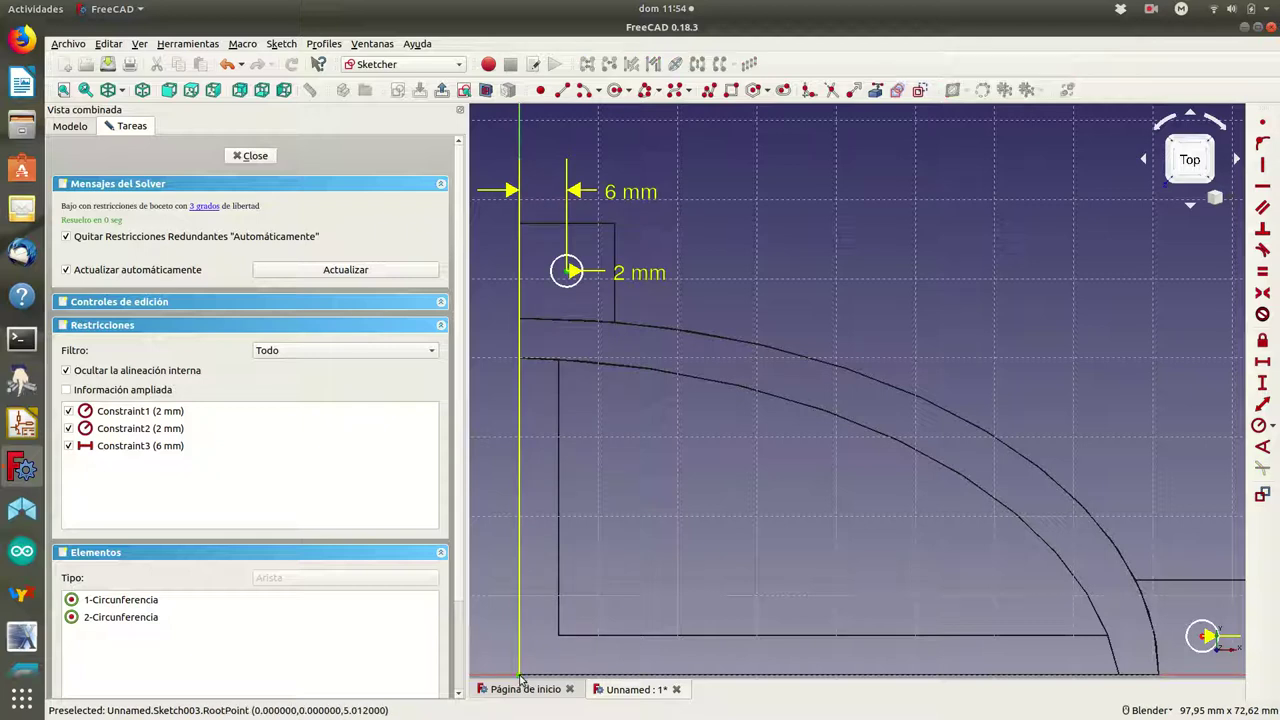
pyautogui.click(1264, 385)
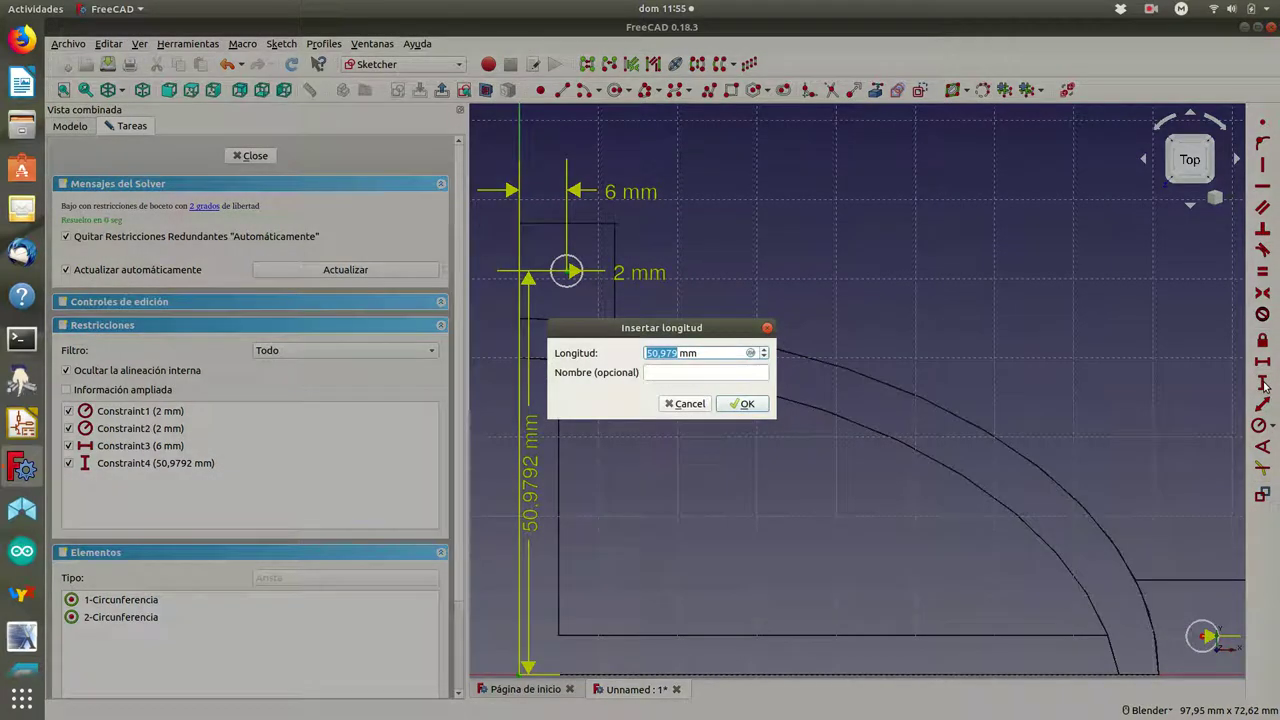
pyautogui.write('51')
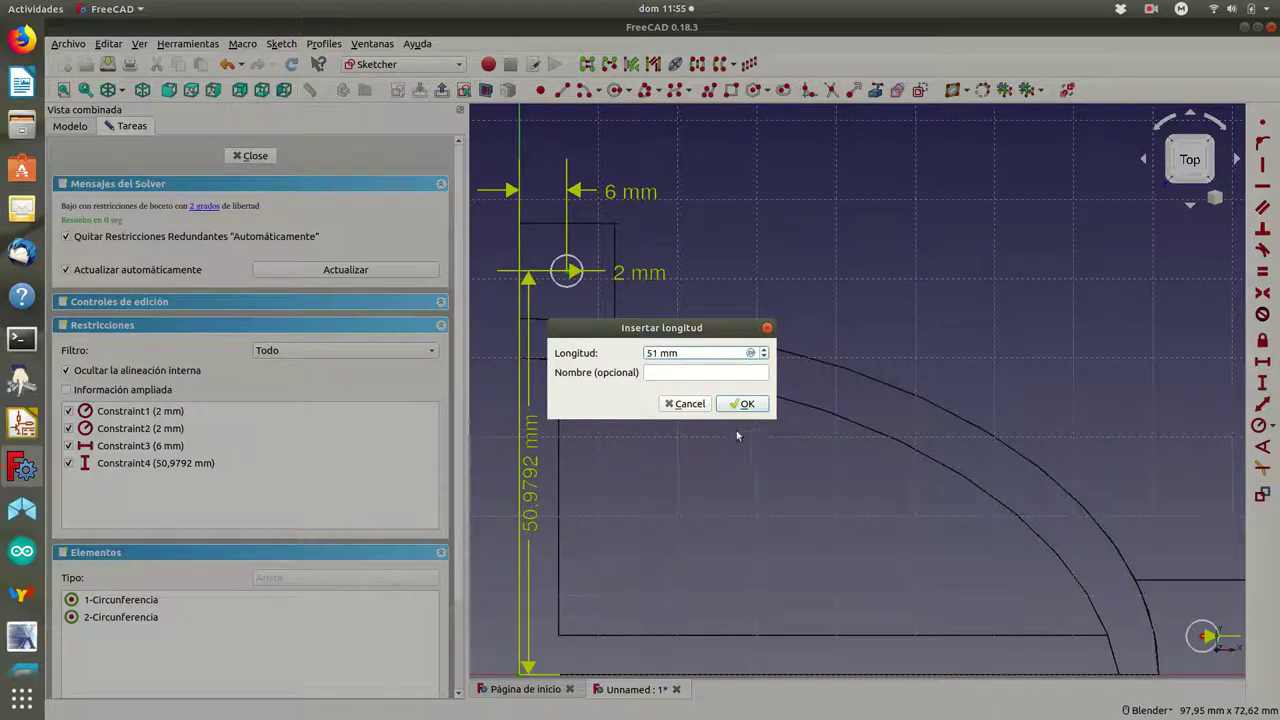
pyautogui.click(756, 404)
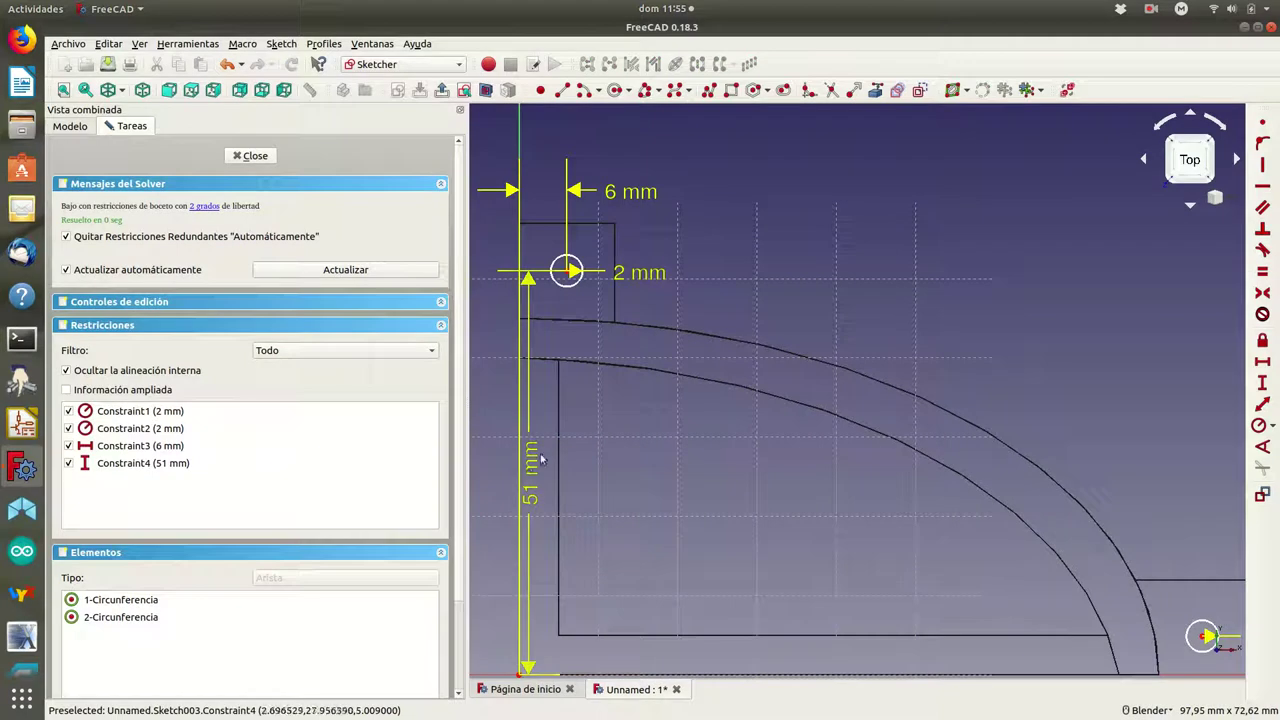
pyautogui.moveTo(529, 467); pyautogui.dragTo(498, 470)
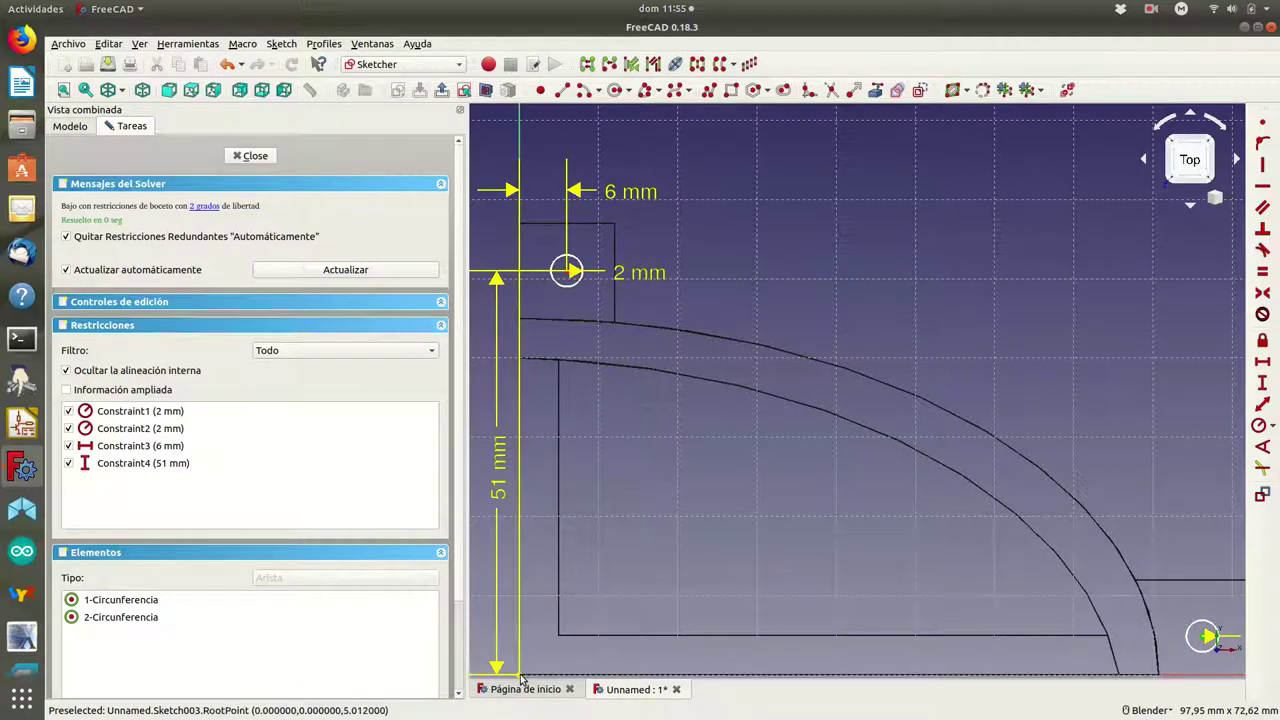
# Locate the second hole's centre 6 mm vertically and 86 mm horizontally.
pyautogui.click(1262, 381)
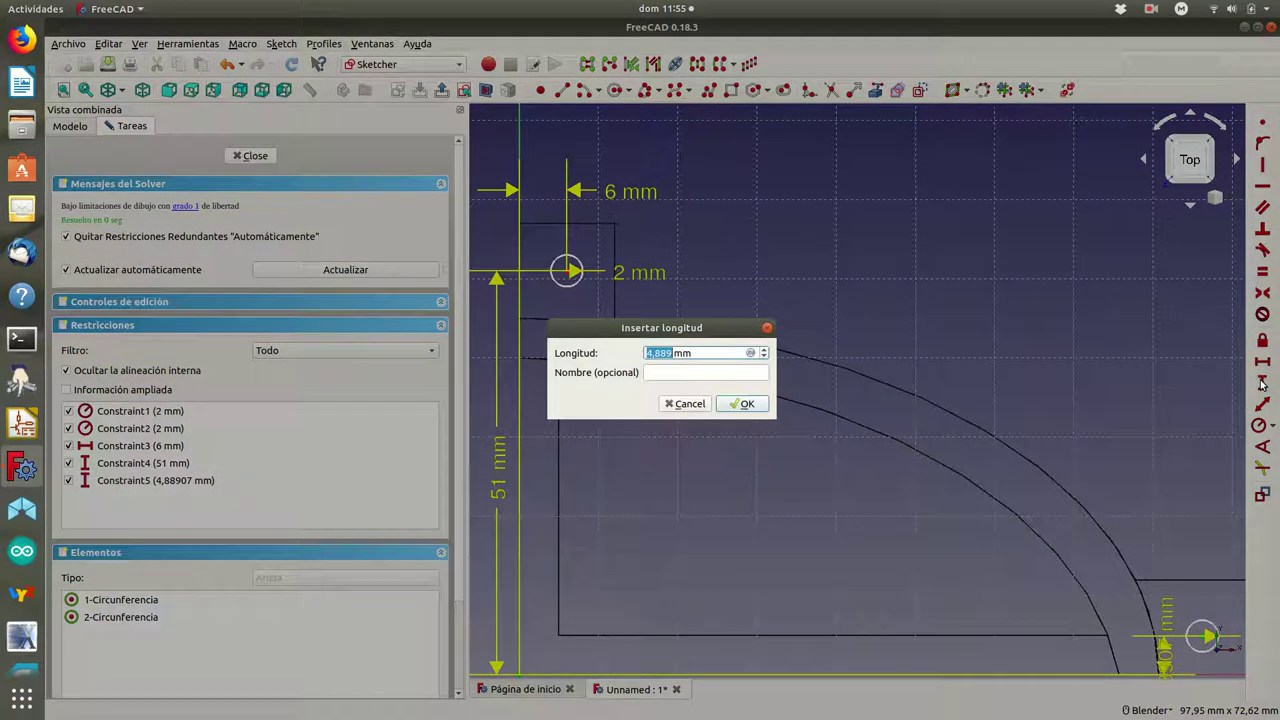
pyautogui.write('6')
pyautogui.click(746, 404)
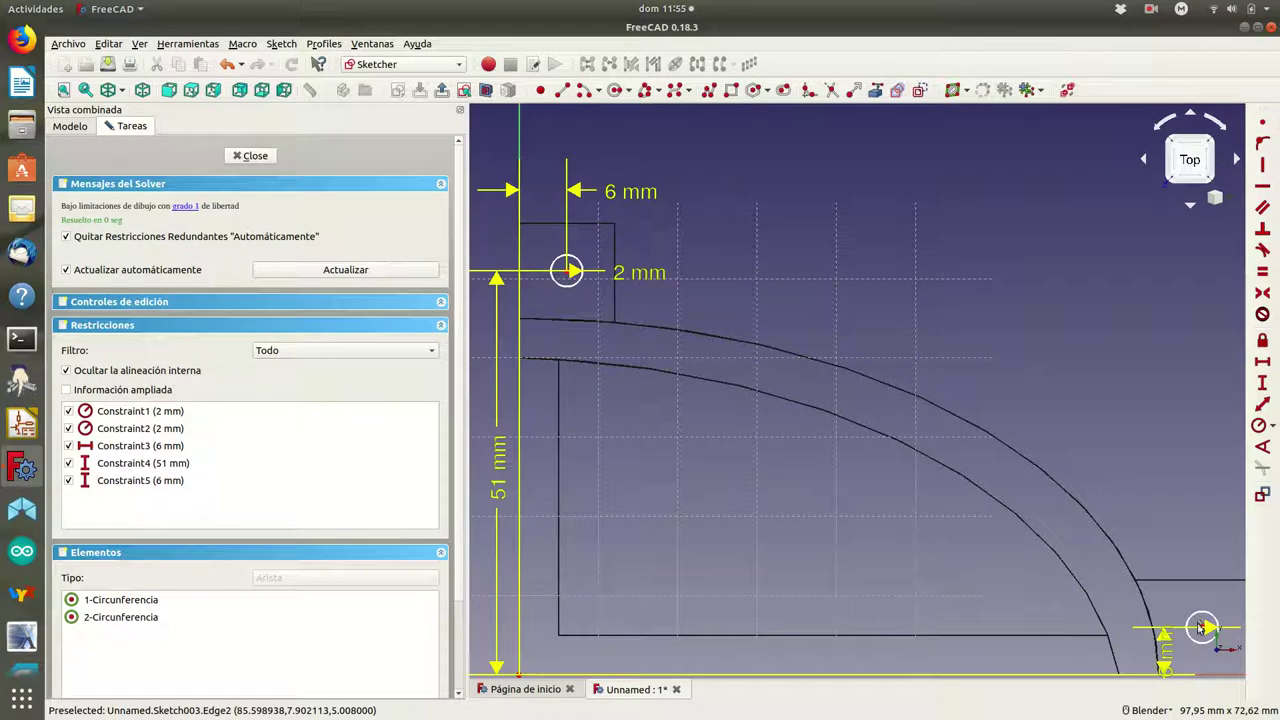
pyautogui.click(1206, 628)
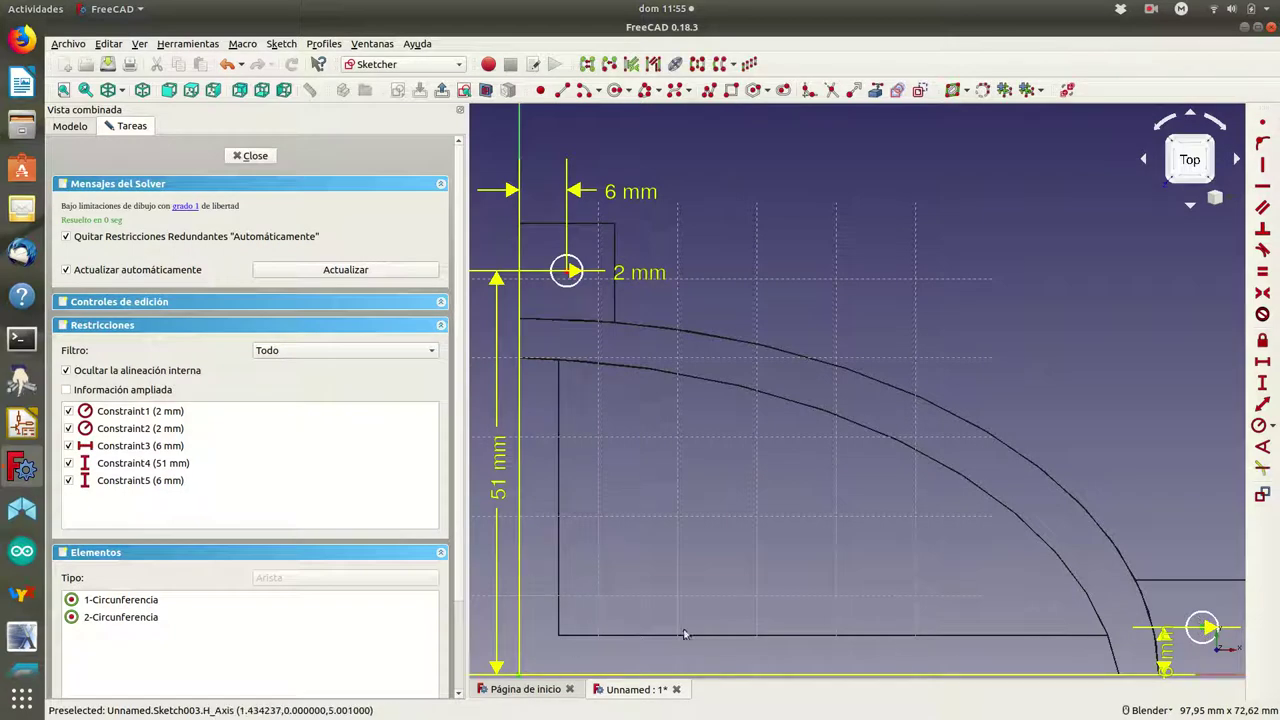
pyautogui.click(1262, 365)
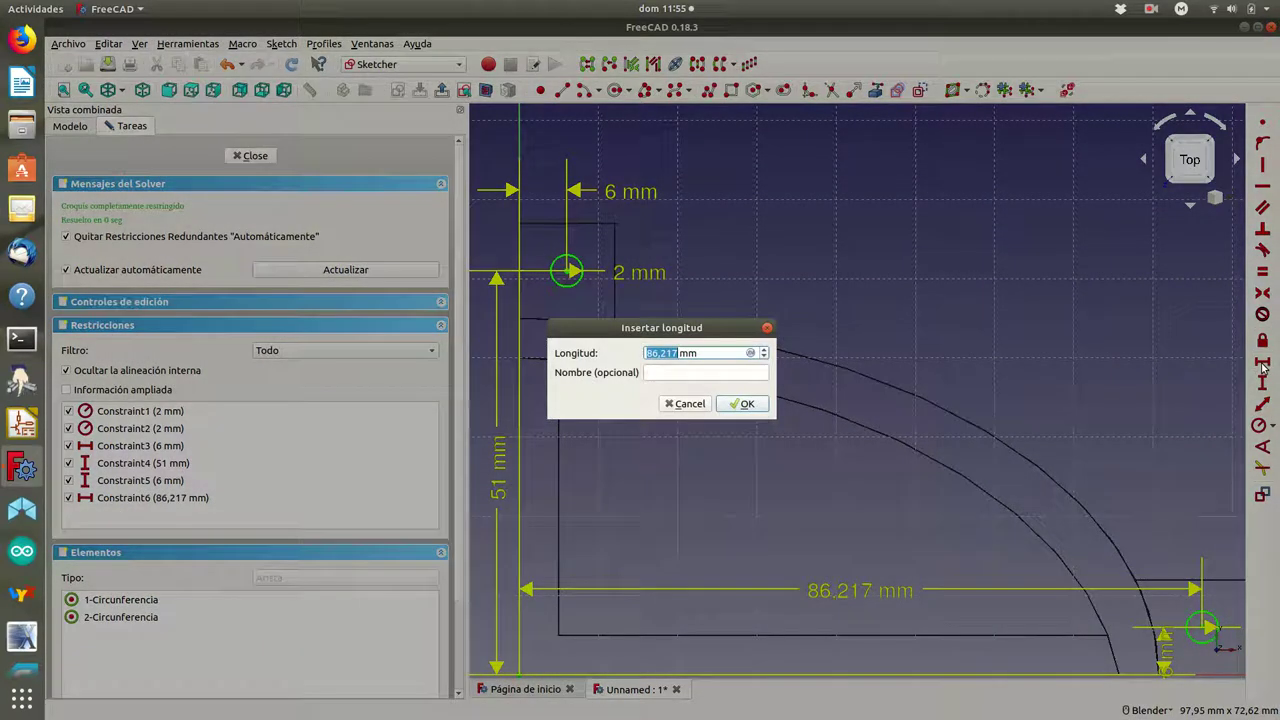
pyautogui.write('86')
pyautogui.click(745, 405)
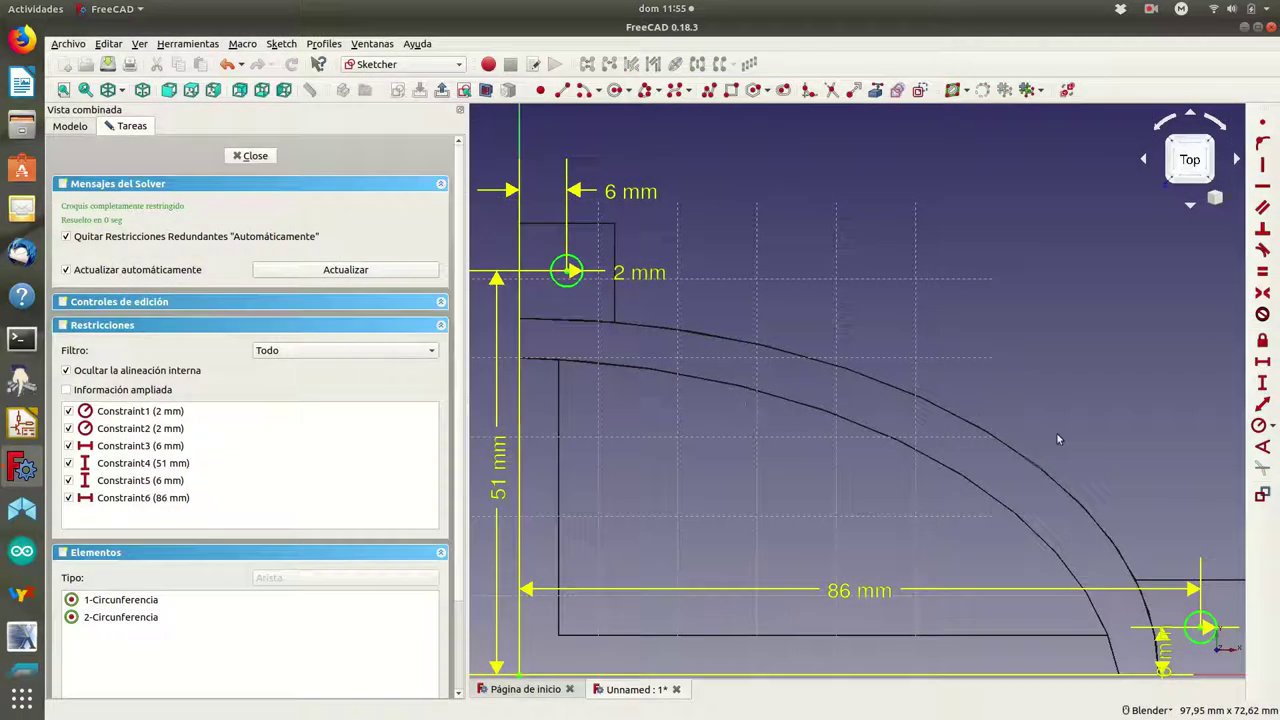
# Close the sketch and pocket both circles 'A través de todos' through the tabs.
pyautogui.click(247, 156)
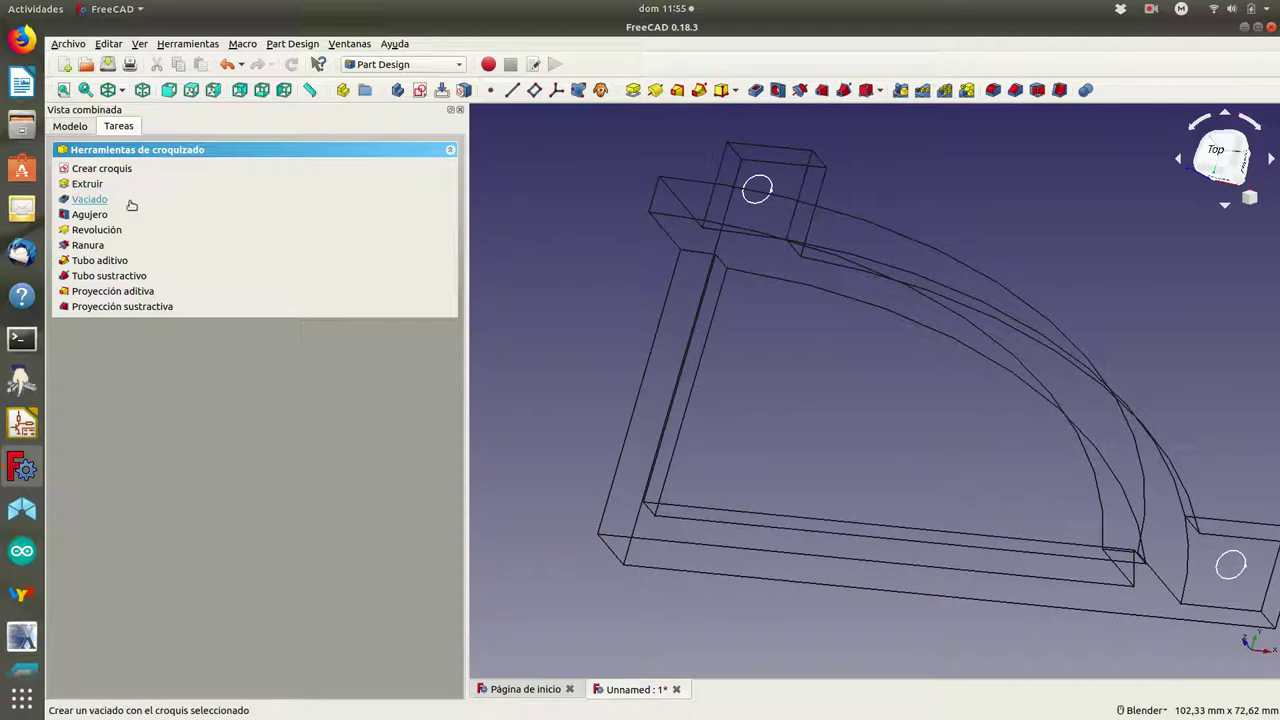
pyautogui.click(99, 201)
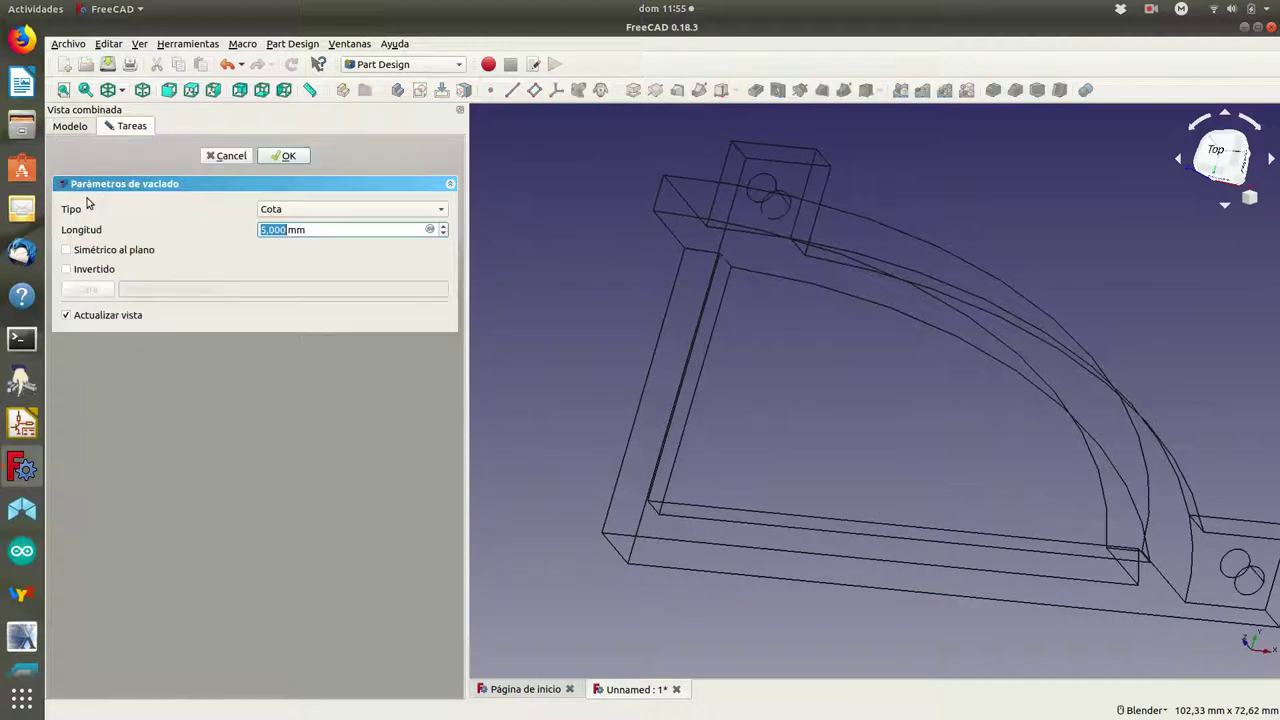
pyautogui.click(441, 210)
pyautogui.click(376, 232)
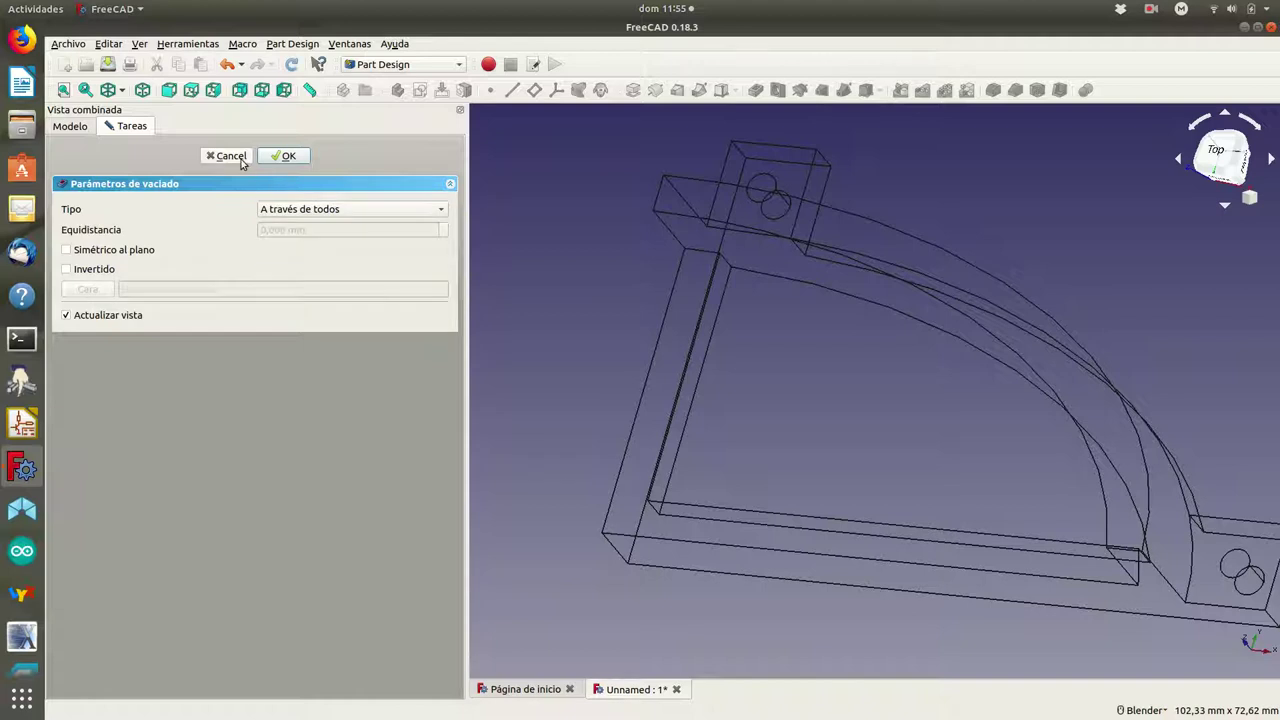
pyautogui.click(283, 157)
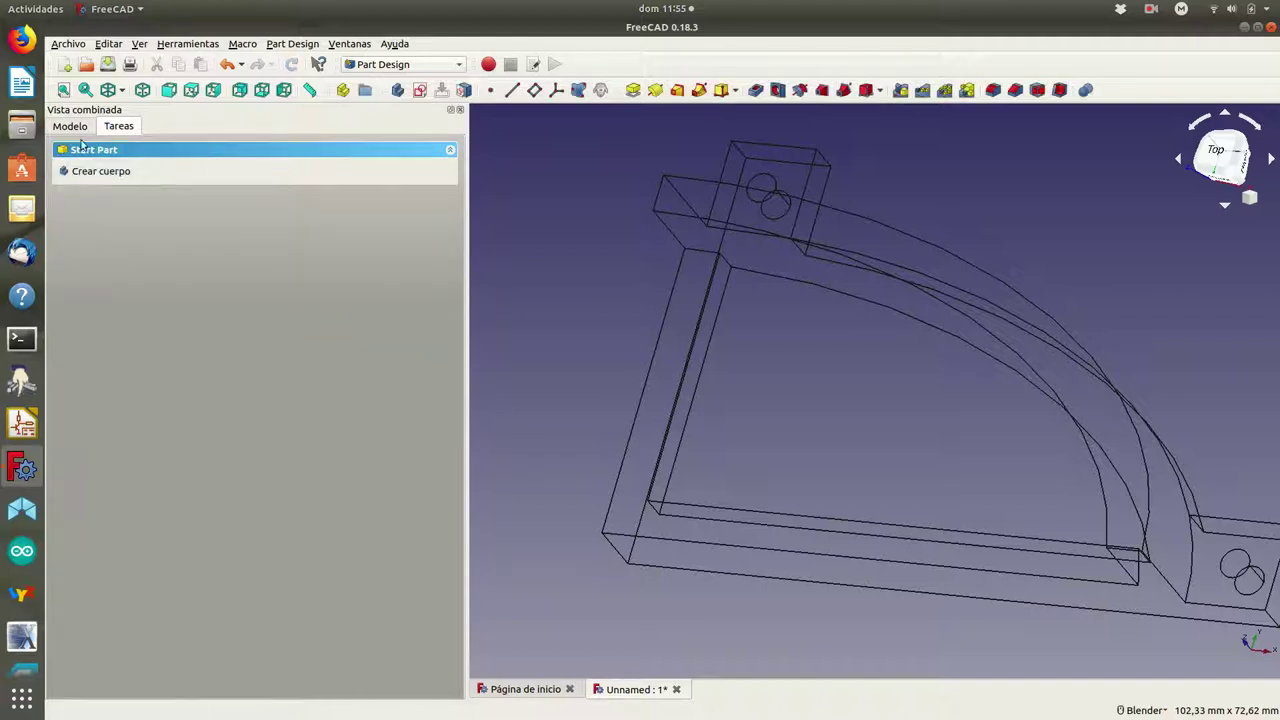
pyautogui.click(71, 127)
# Rename the hole sketch Sketch003 to 'contorno_agujeros'.
pyautogui.click(79, 282)
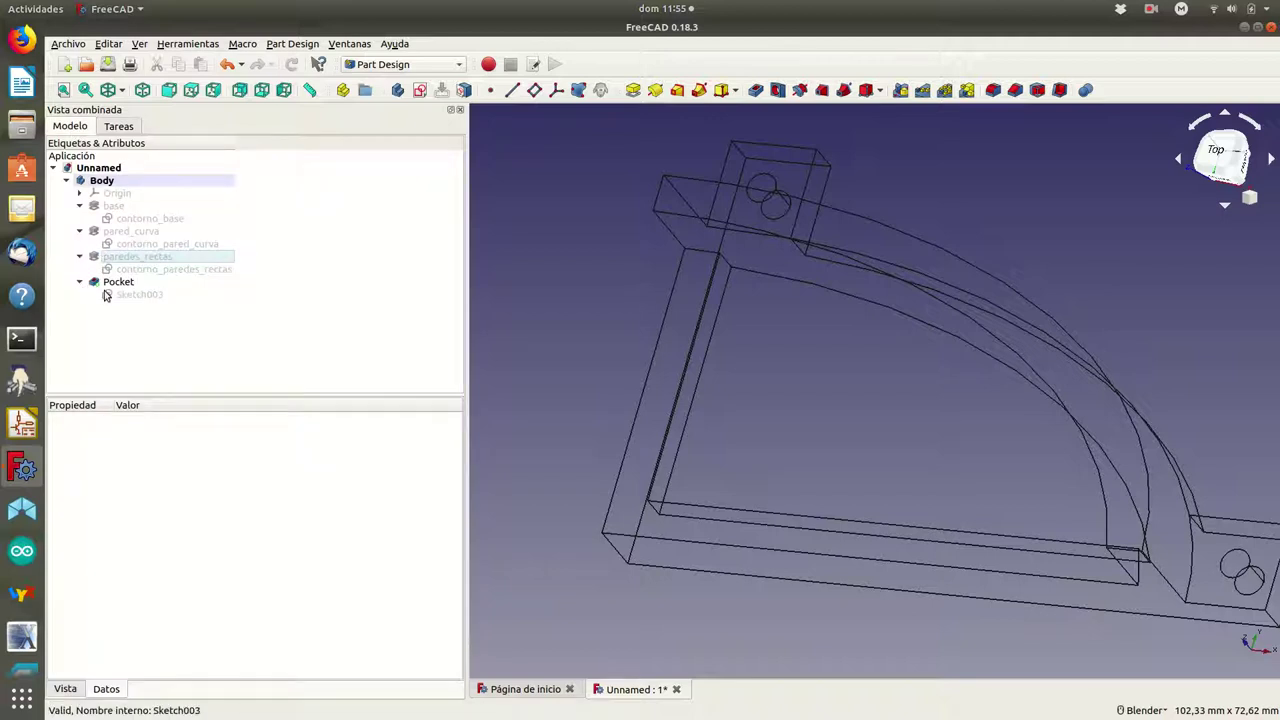
pyautogui.click(120, 295)
pyautogui.rightClick(124, 295)
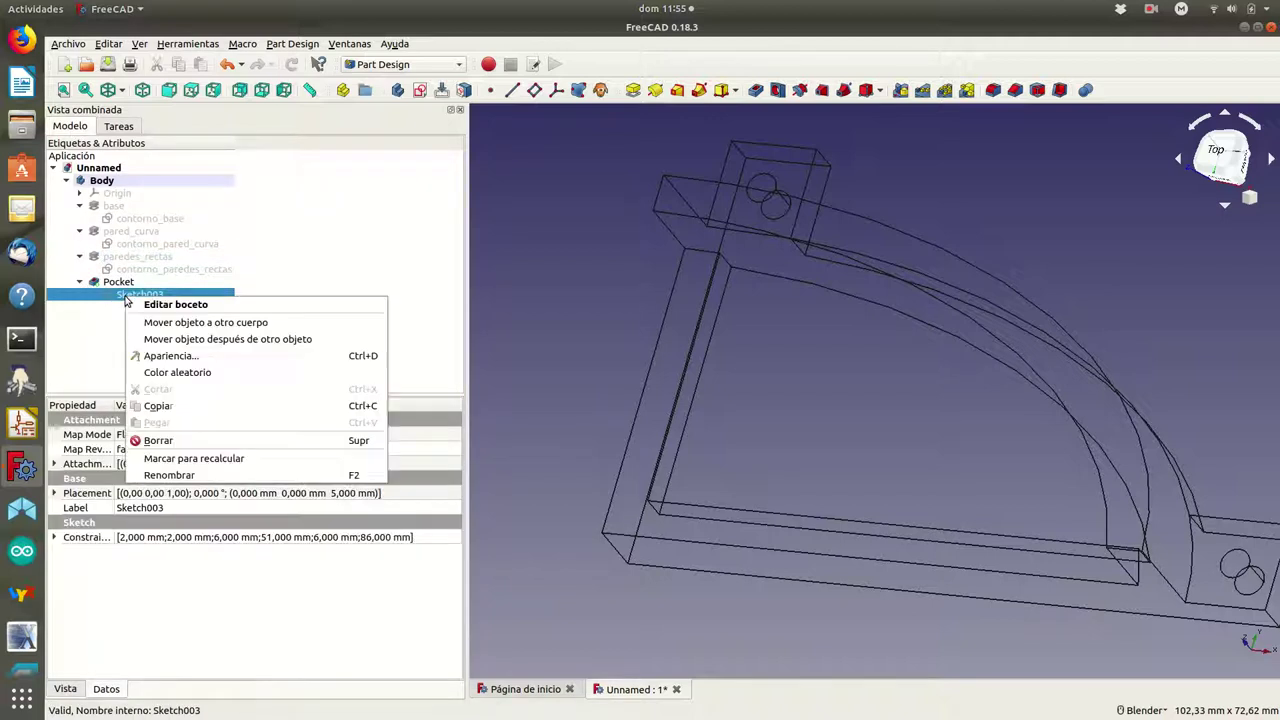
pyautogui.click(179, 475)
pyautogui.write('contorno_agujeros')
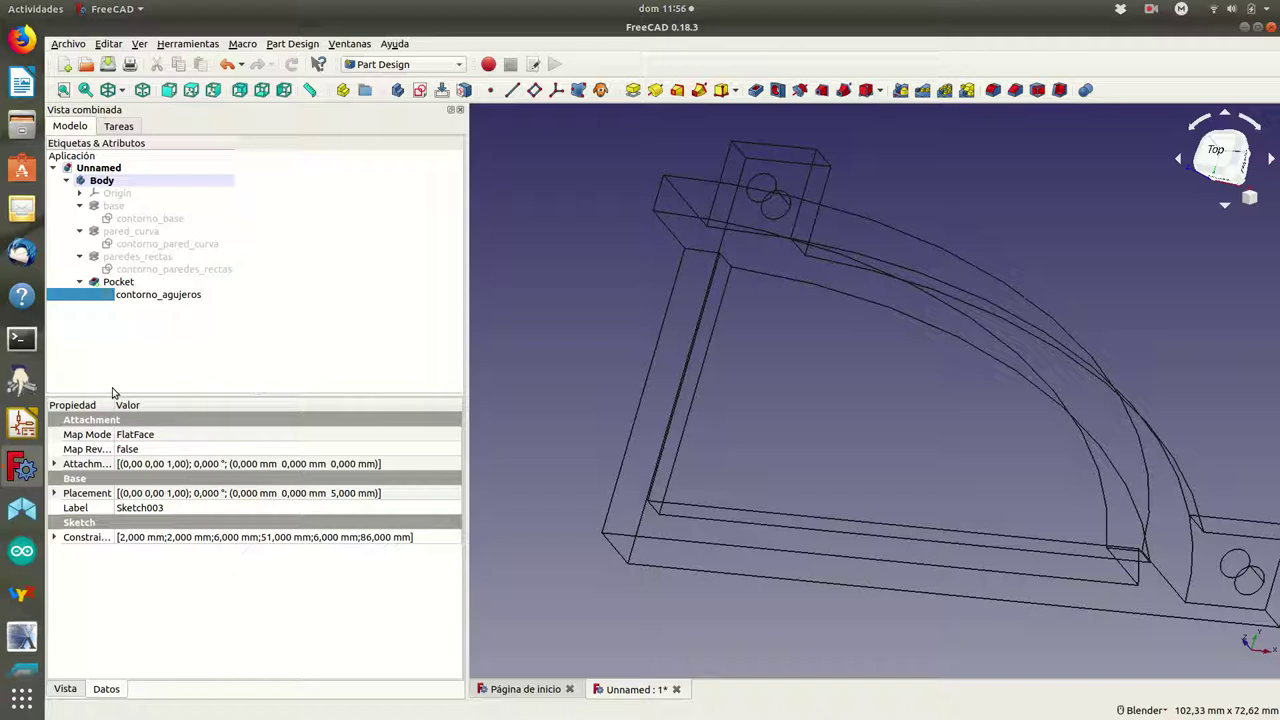
# Rename the Pocket feature to 'con_agujeros'.
pyautogui.click(113, 283)
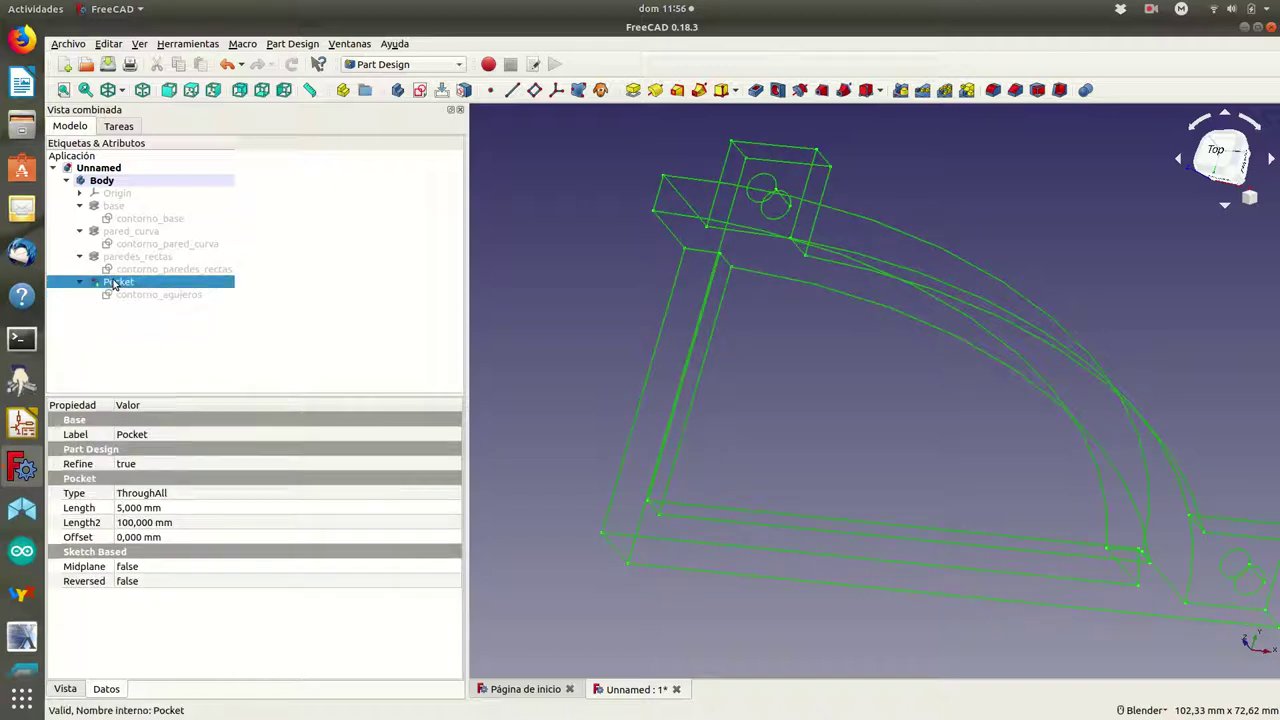
pyautogui.rightClick(117, 283)
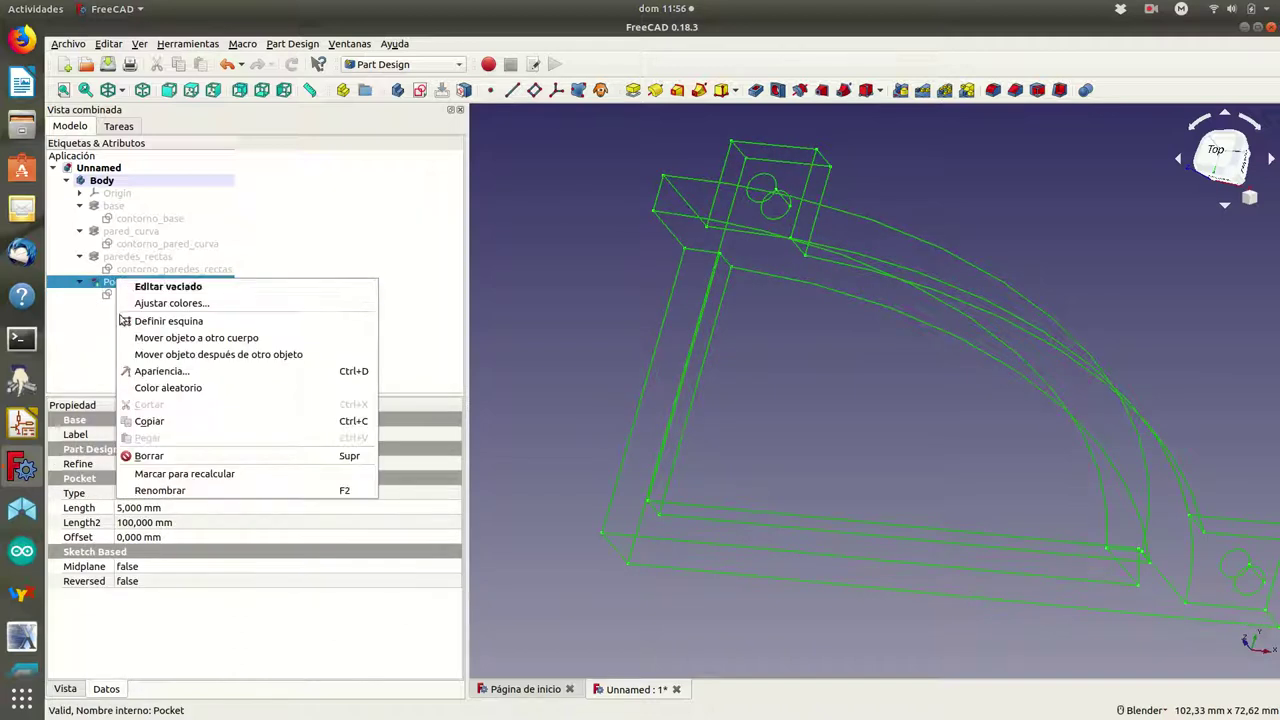
pyautogui.click(138, 490)
pyautogui.write('agujeros')
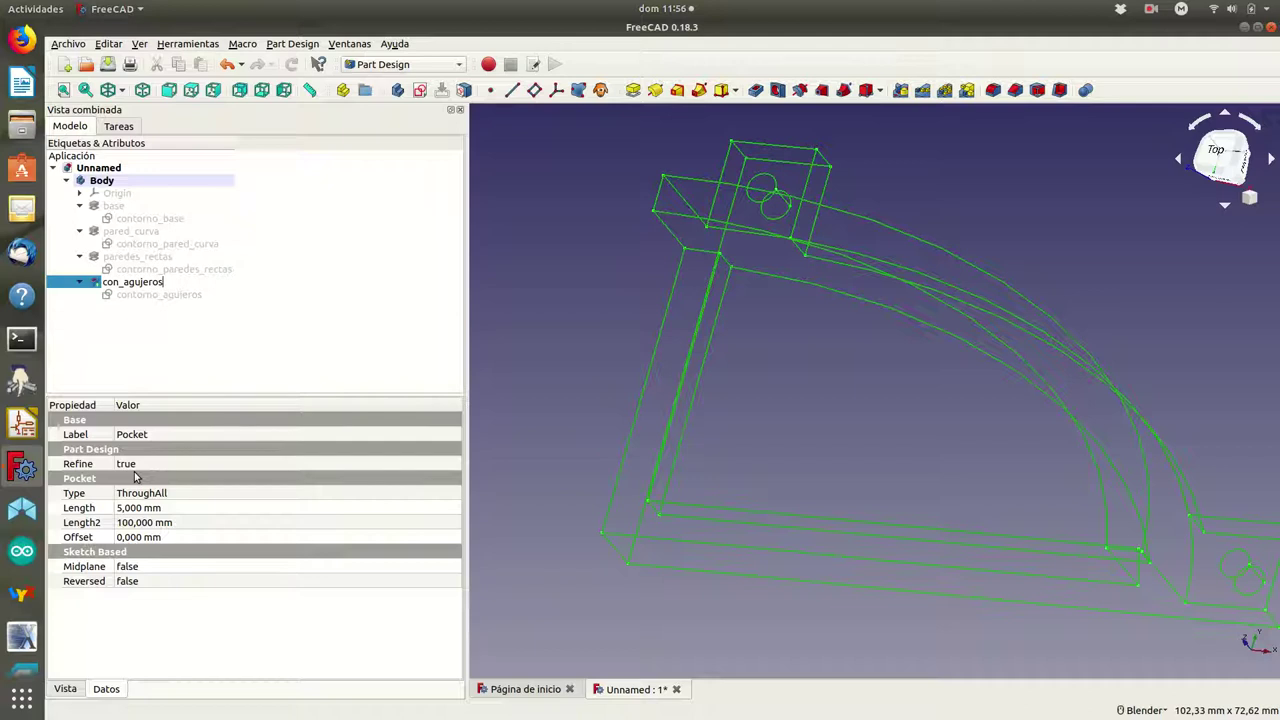
pyautogui.press('Return')
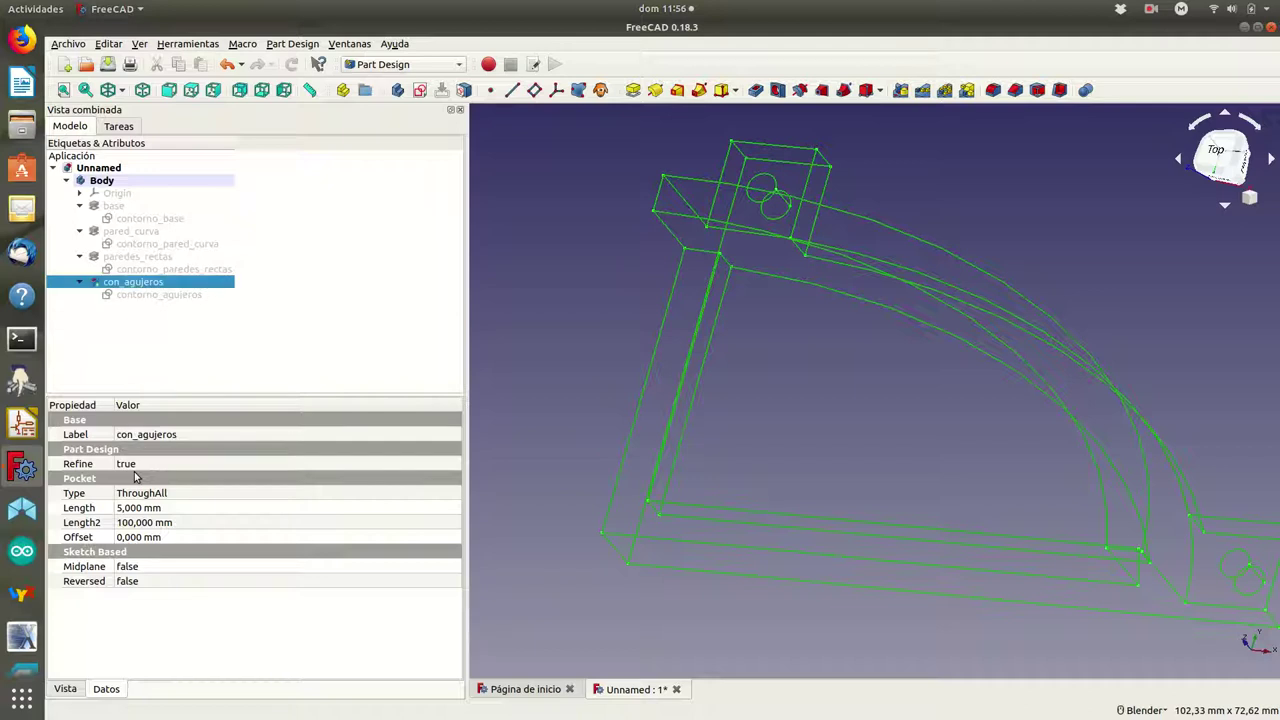
# Switch the draw style to 'Como es' and reframe the bracket in the view.
pyautogui.click(121, 91)
pyautogui.click(130, 110)
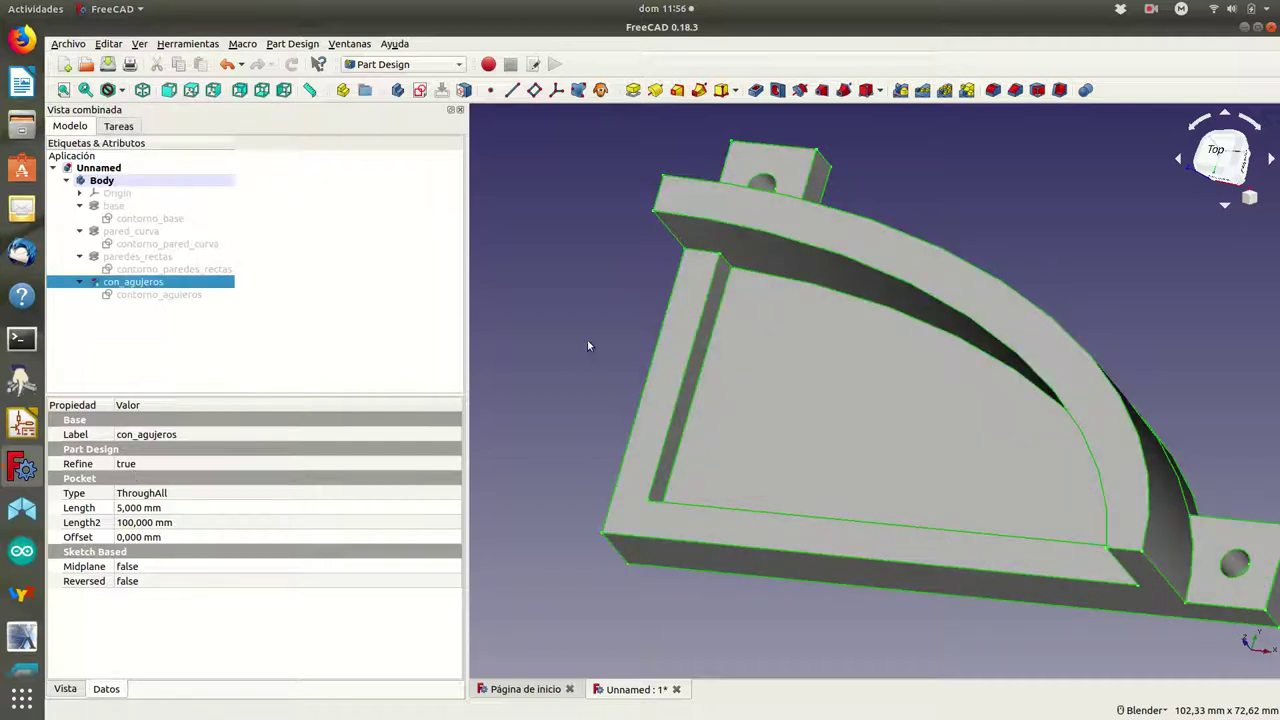
pyautogui.scroll(-2, 587, 339)
pyautogui.moveTo(603, 253)
pyautogui.mouseDown(button='middle')
pyautogui.moveTo(613, 321)
pyautogui.moveTo(611, 262)
pyautogui.moveTo(629, 270)
pyautogui.mouseUp(button='middle')
pyautogui.scroll(2, 623, 277)
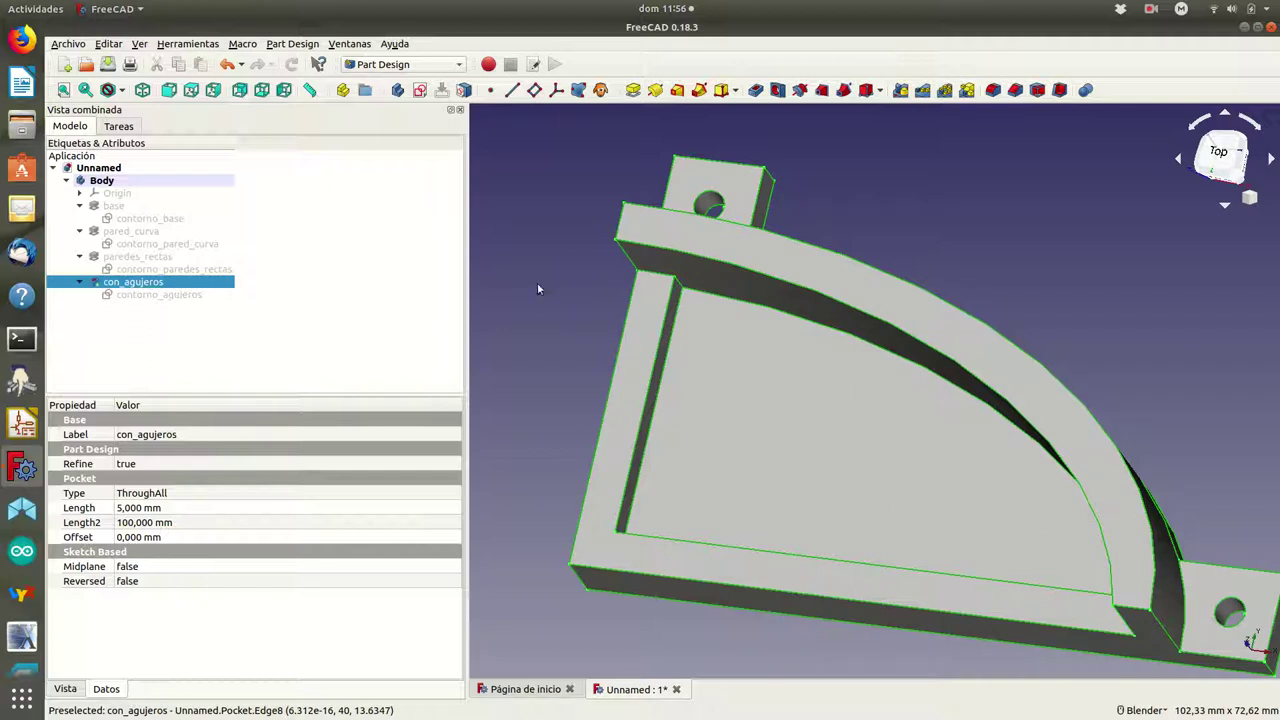
# In the Part workbench, select the curved wall's top edge plus the floor, left wall and bottom front edges.
pyautogui.click(461, 66)
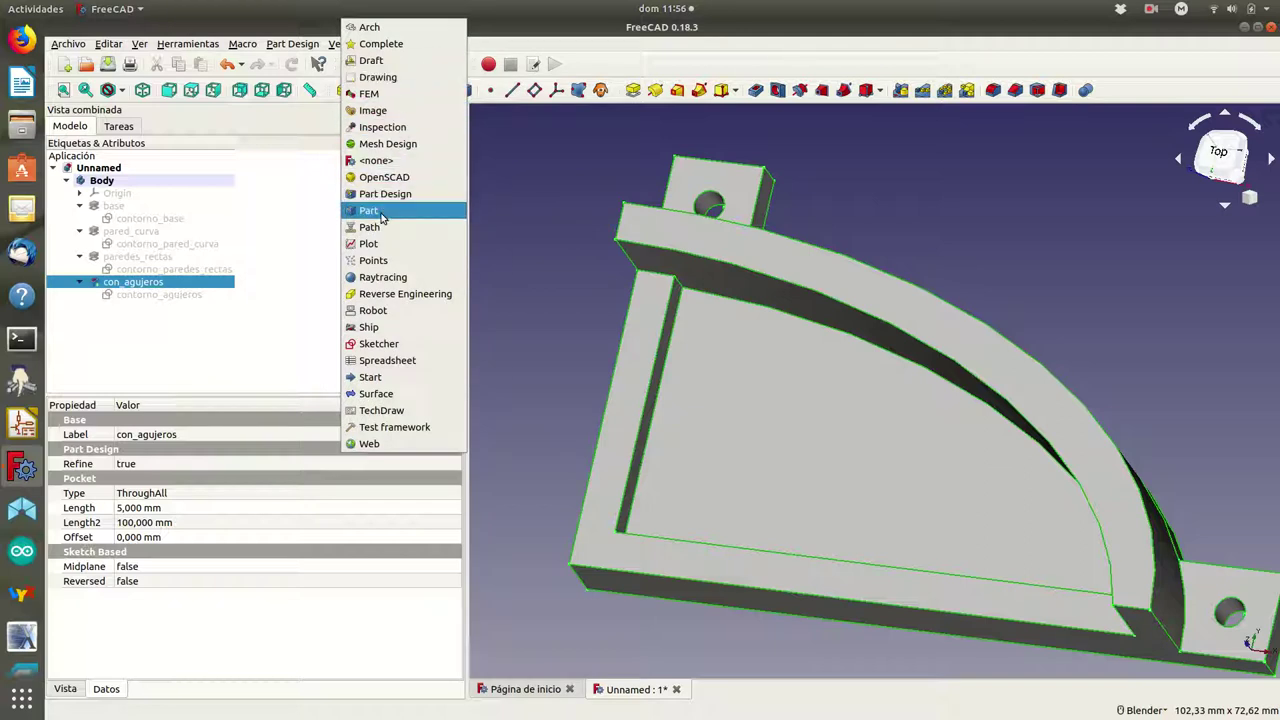
pyautogui.click(381, 218)
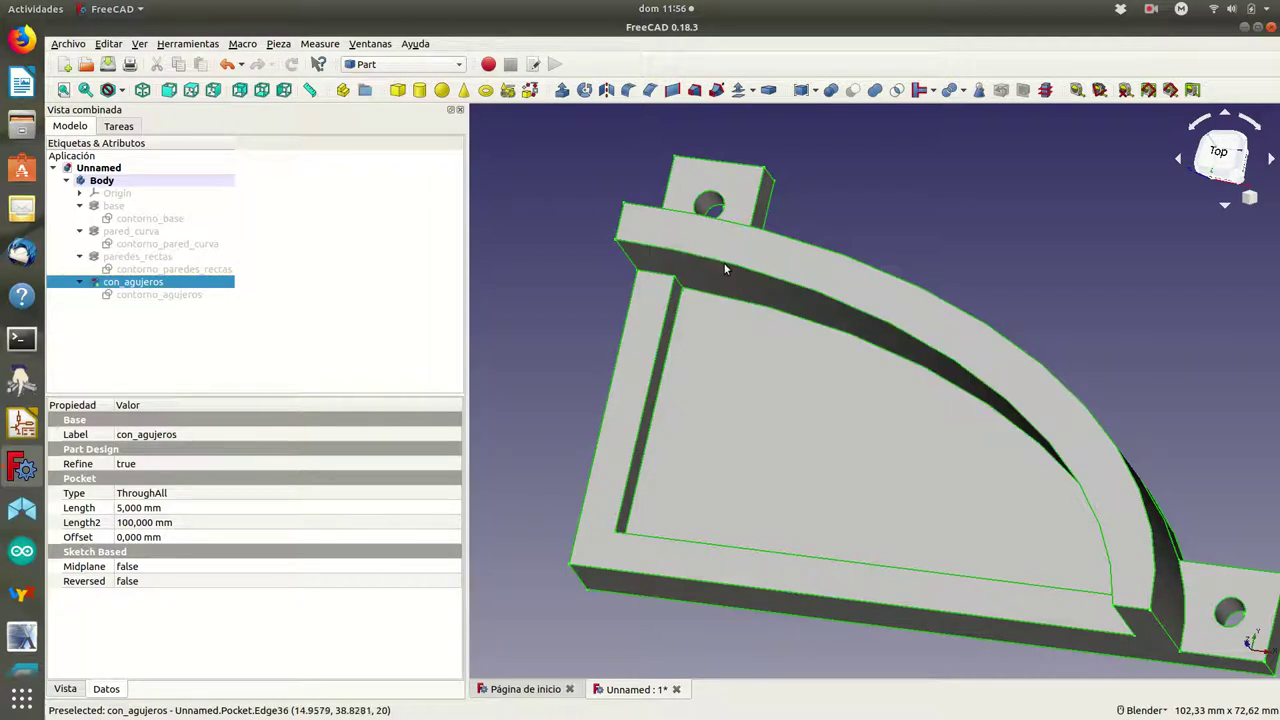
pyautogui.click(611, 270)
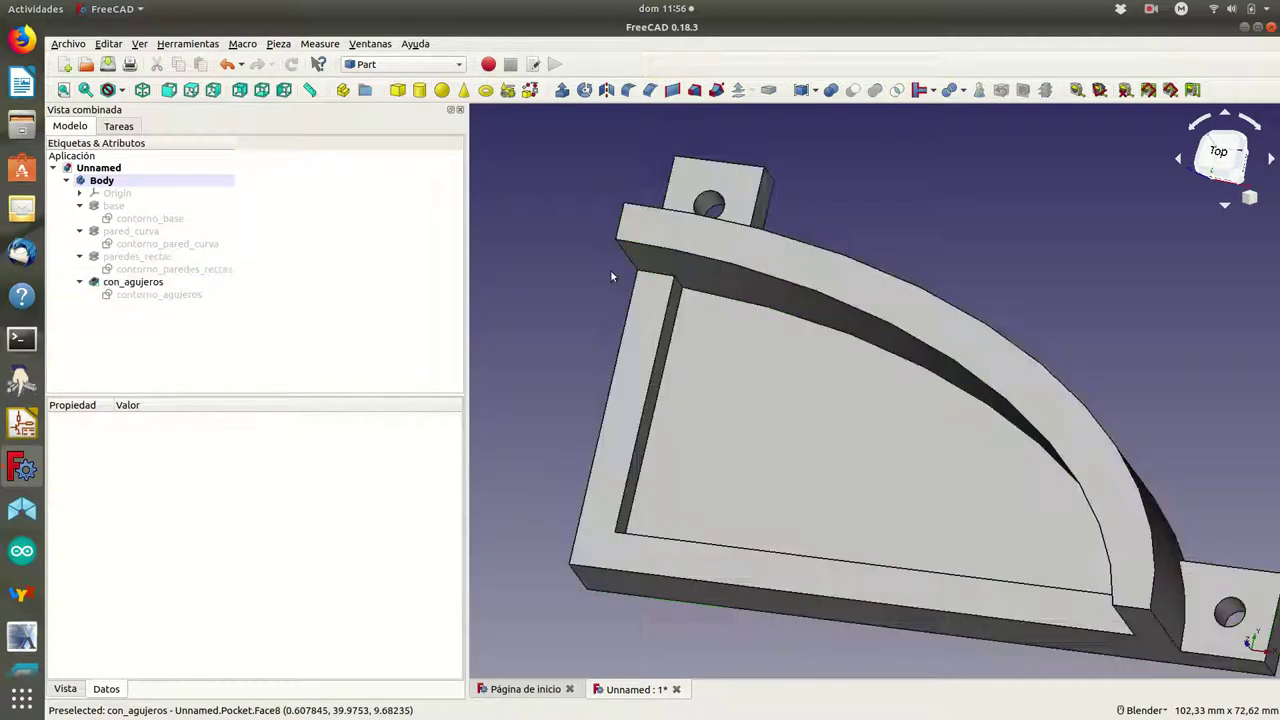
pyautogui.click(688, 259)
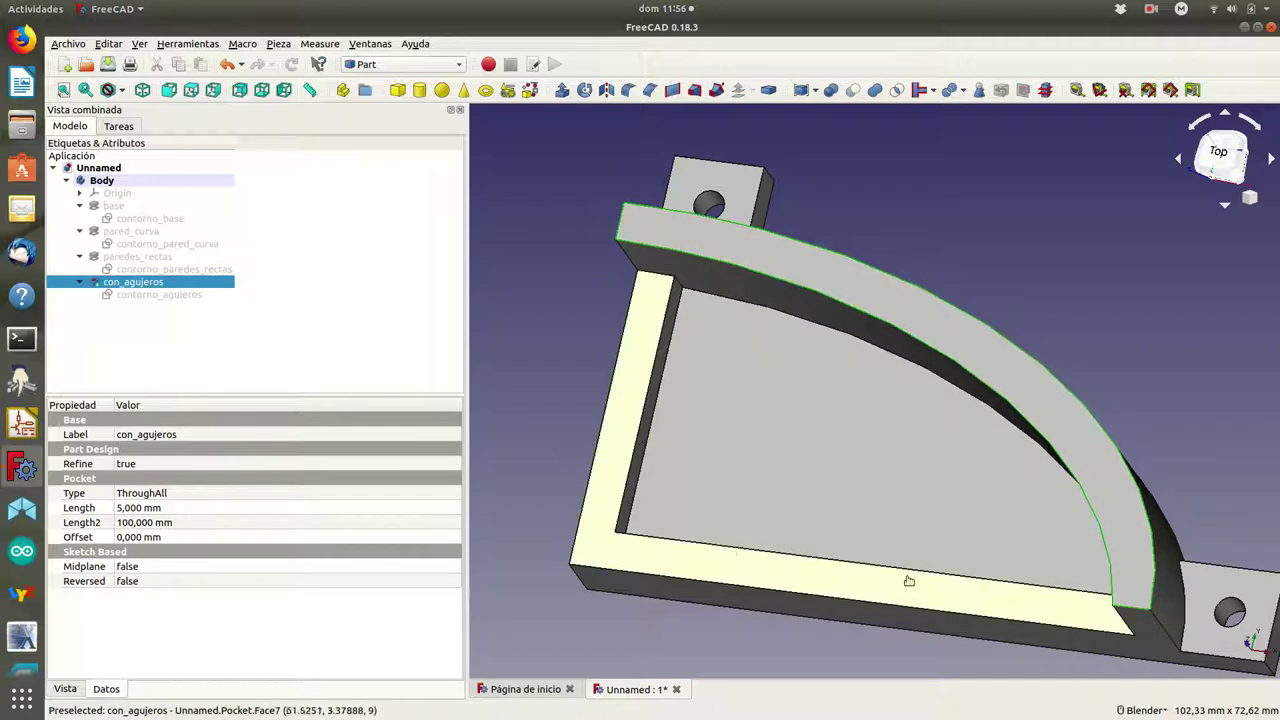
pyautogui.click(756, 551)
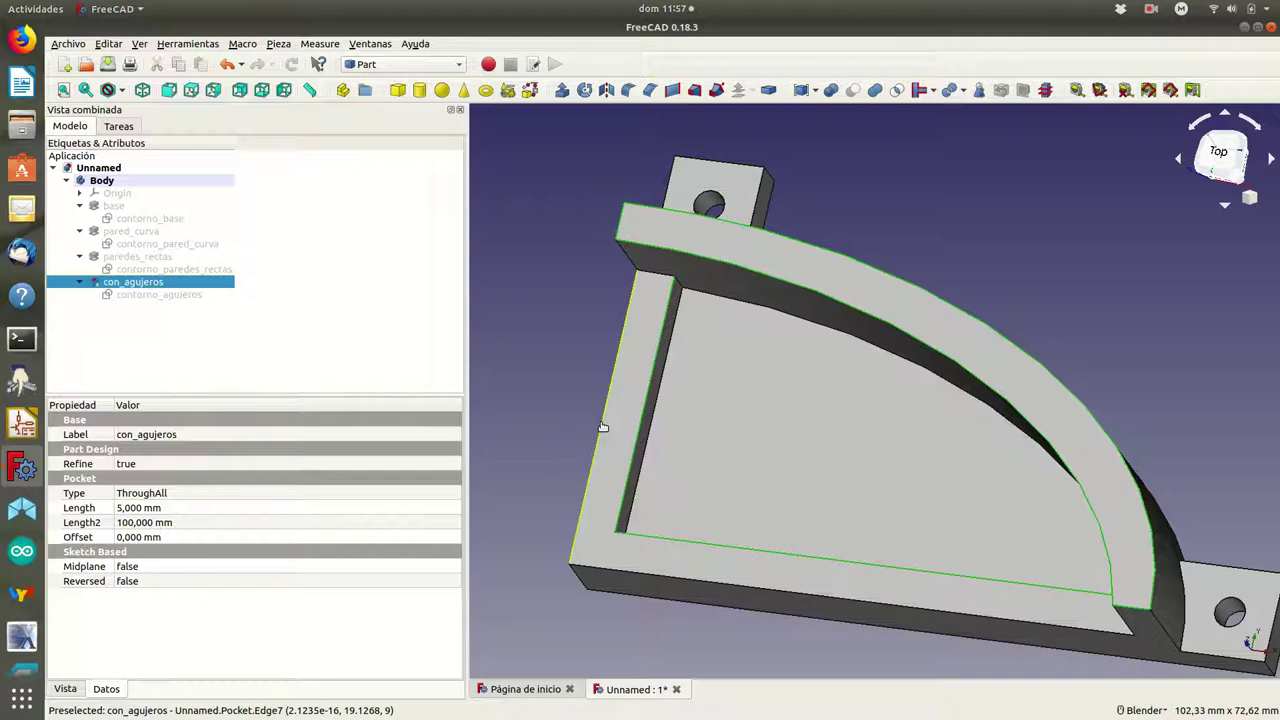
pyautogui.click(603, 427)
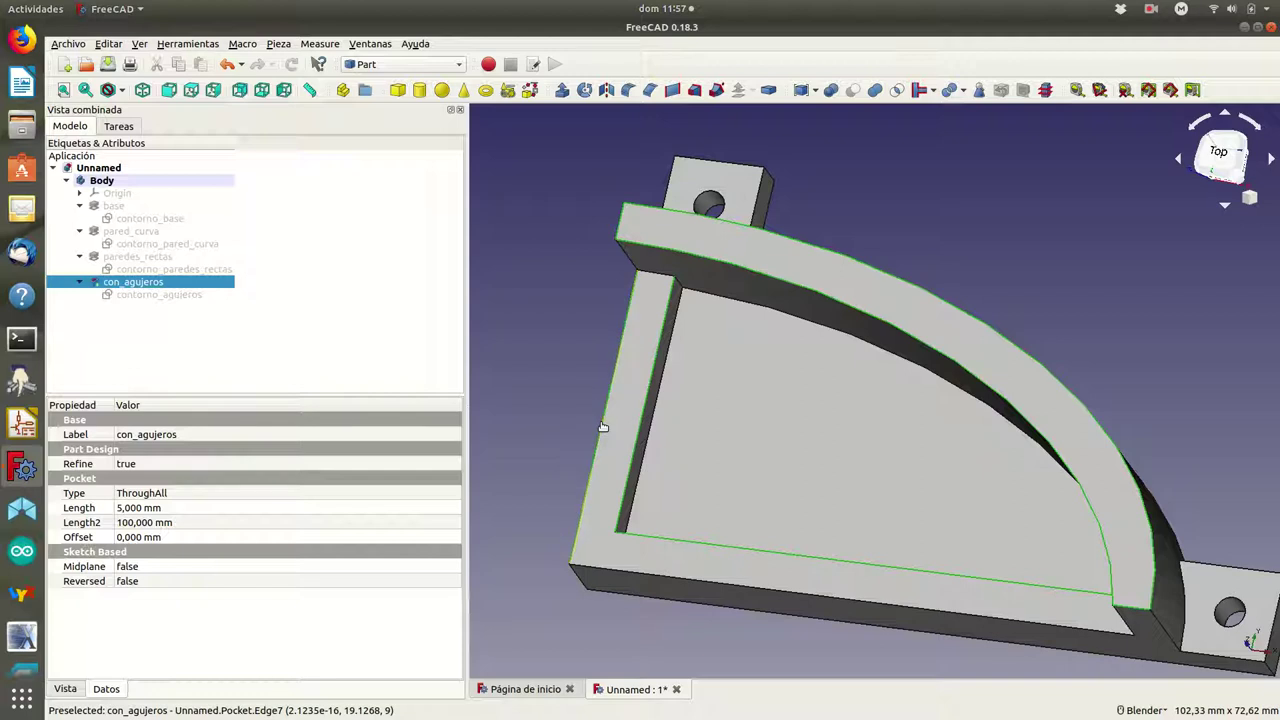
pyautogui.click(678, 580)
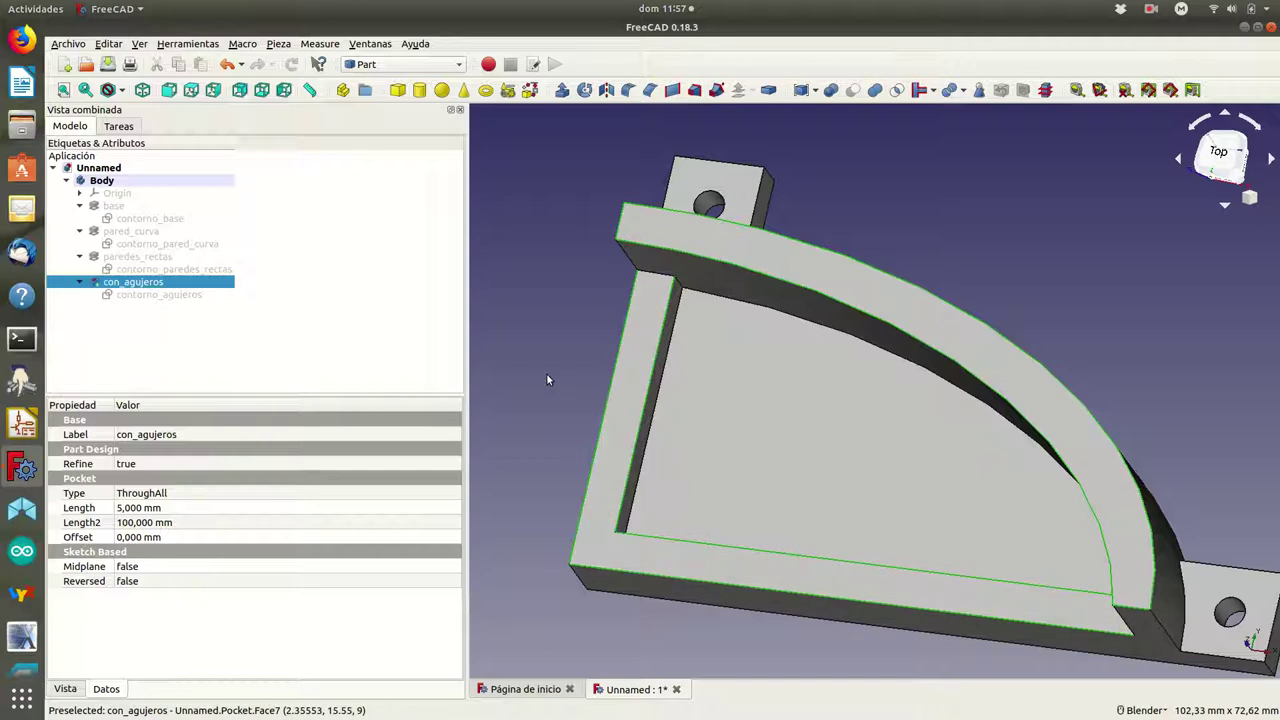
# Fillet edges Lado 7 and Lado 9 with a 2 mm radius.
pyautogui.click(628, 91)
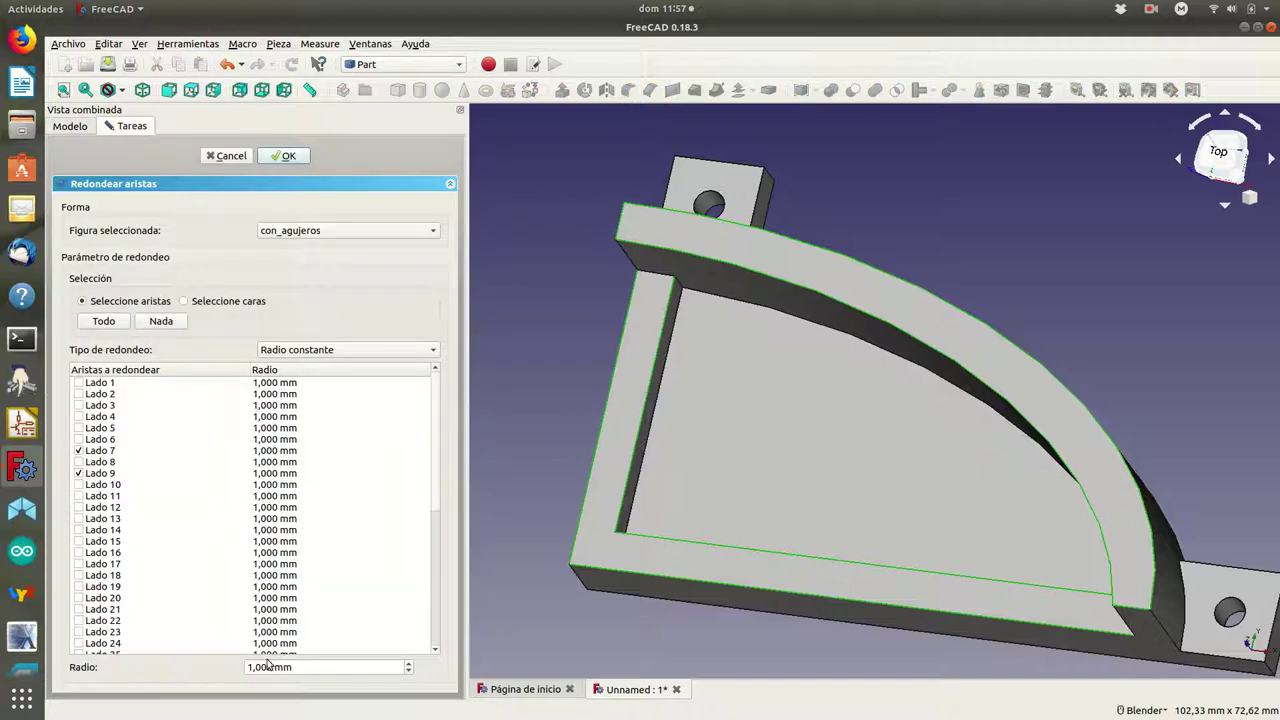
pyautogui.moveTo(275, 667); pyautogui.dragTo(229, 667)
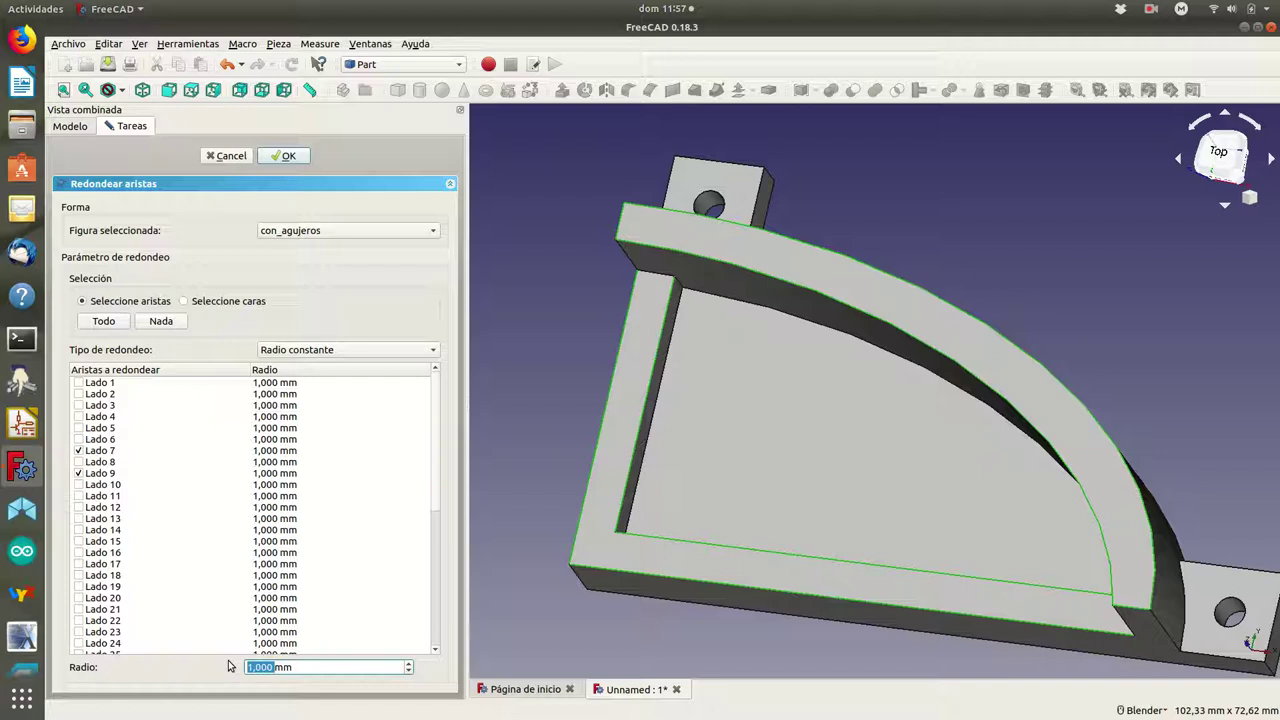
pyautogui.write('2')
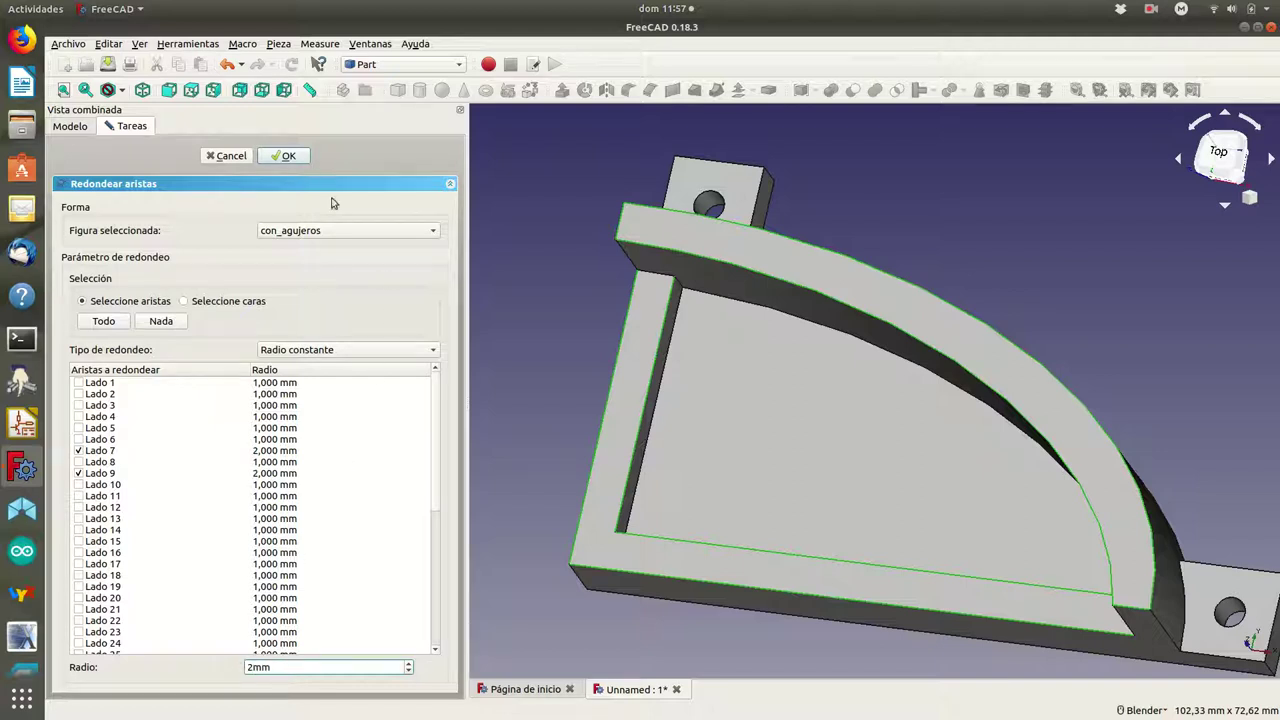
pyautogui.click(283, 157)
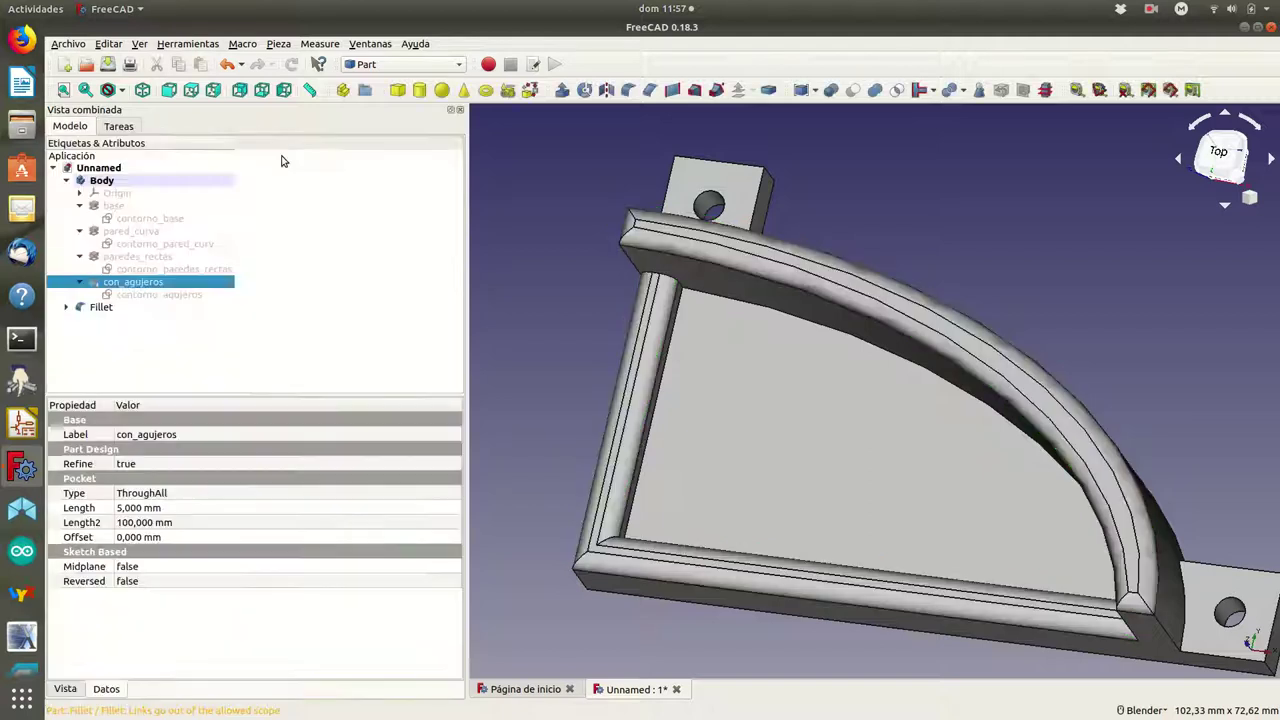
pyautogui.moveTo(529, 380)
pyautogui.mouseDown(button='middle')
pyautogui.moveTo(557, 384)
pyautogui.moveTo(494, 320)
pyautogui.moveTo(503, 289)
pyautogui.moveTo(509, 351)
pyautogui.moveTo(560, 371)
pyautogui.moveTo(580, 397)
pyautogui.moveTo(661, 418)
pyautogui.mouseUp(button='middle')
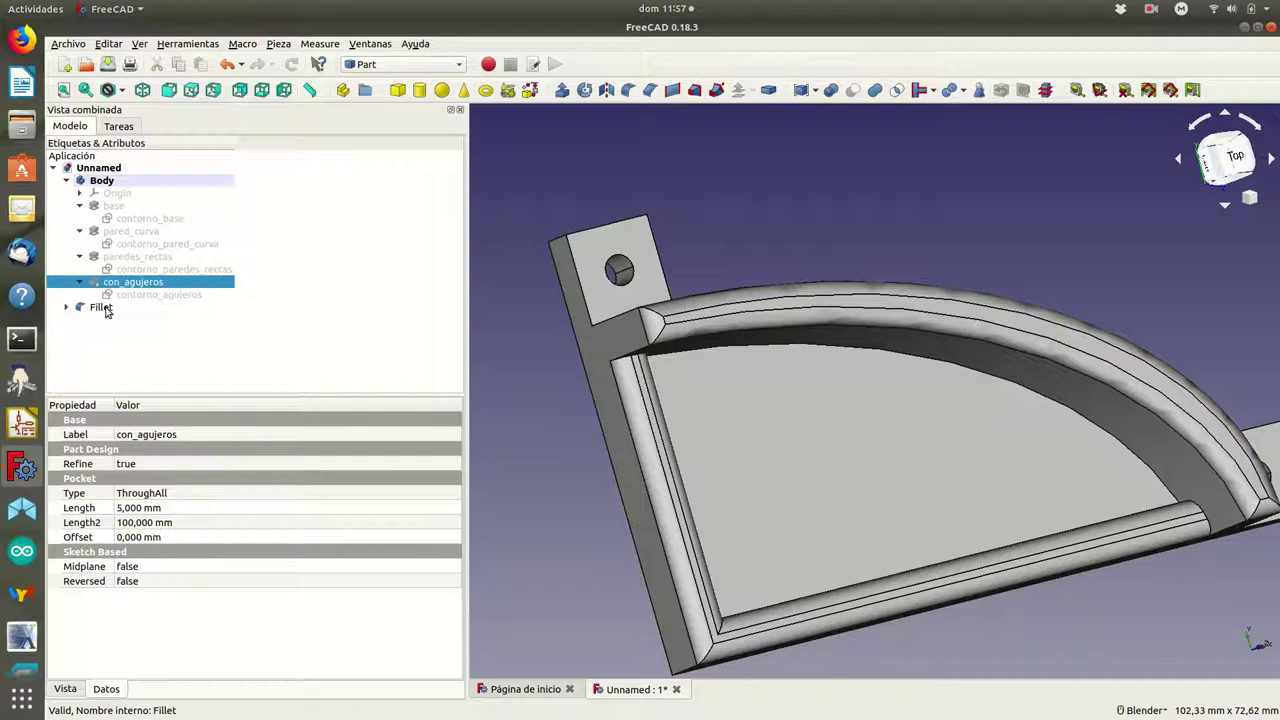
# Add tab edges Lado 1 and Lado 2 to the fillet at 1.5 mm radius.
pyautogui.doubleClick(101, 307)
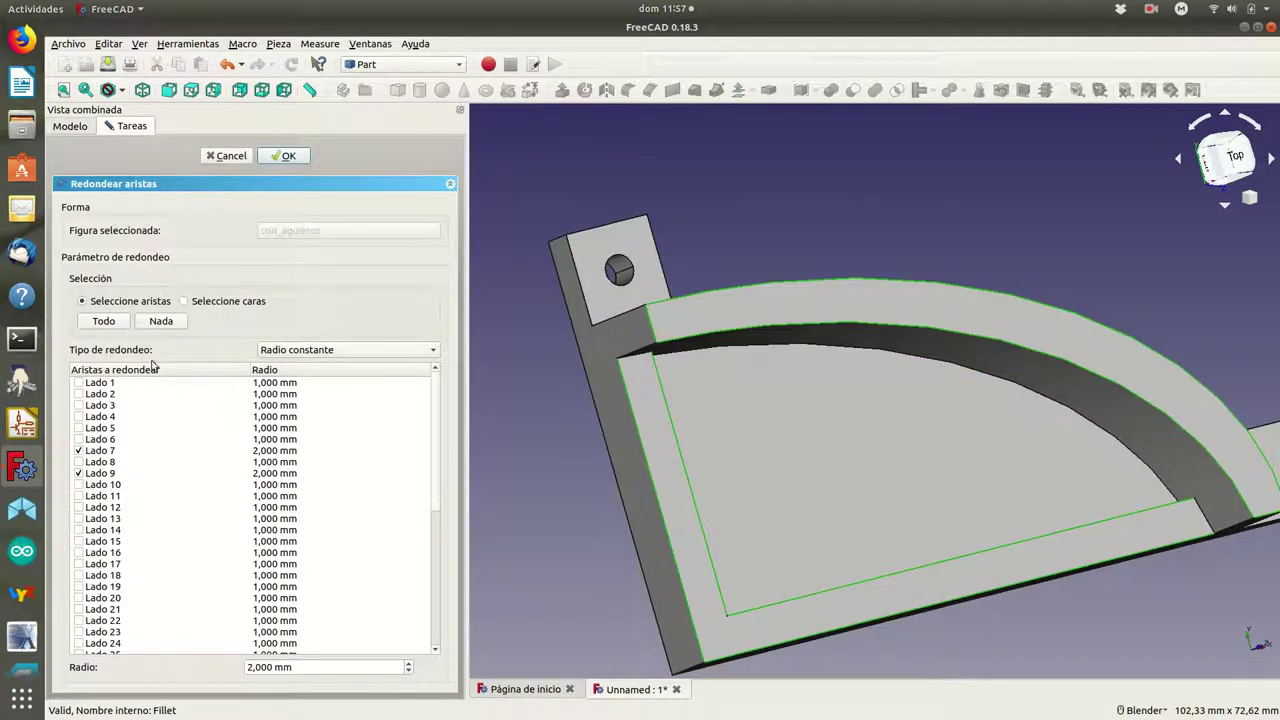
pyautogui.click(557, 241)
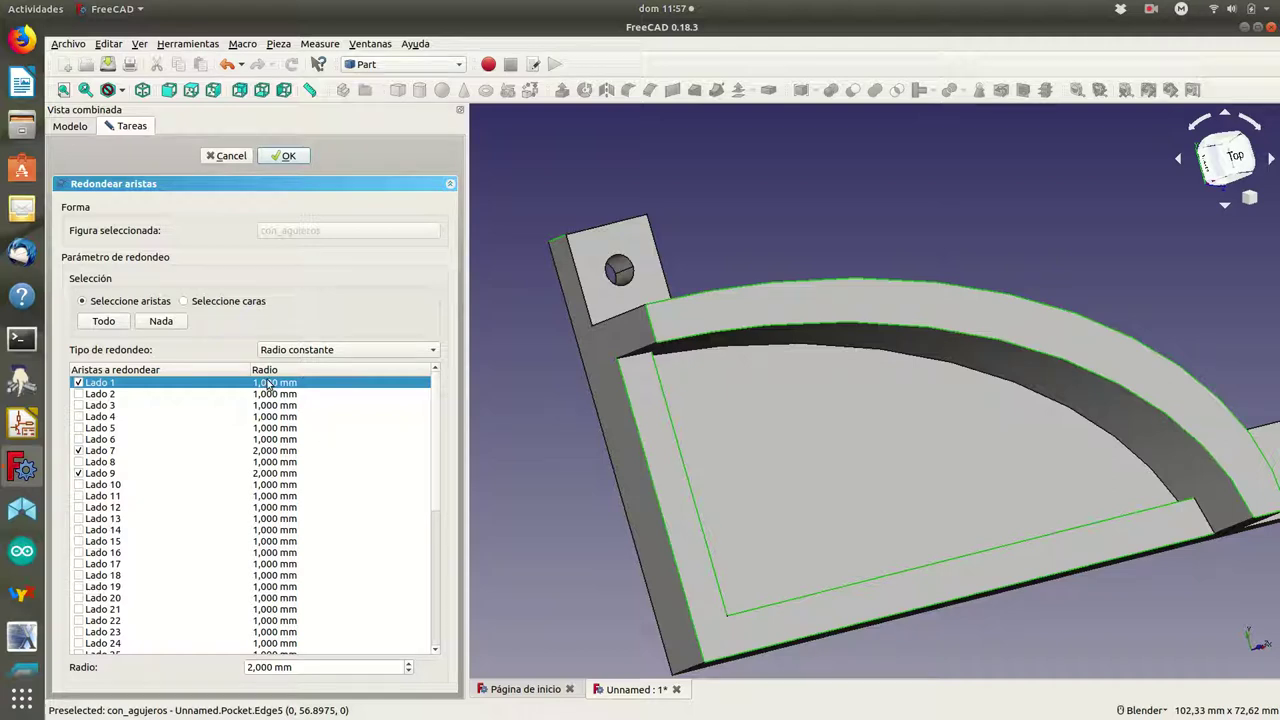
pyautogui.doubleClick(266, 383)
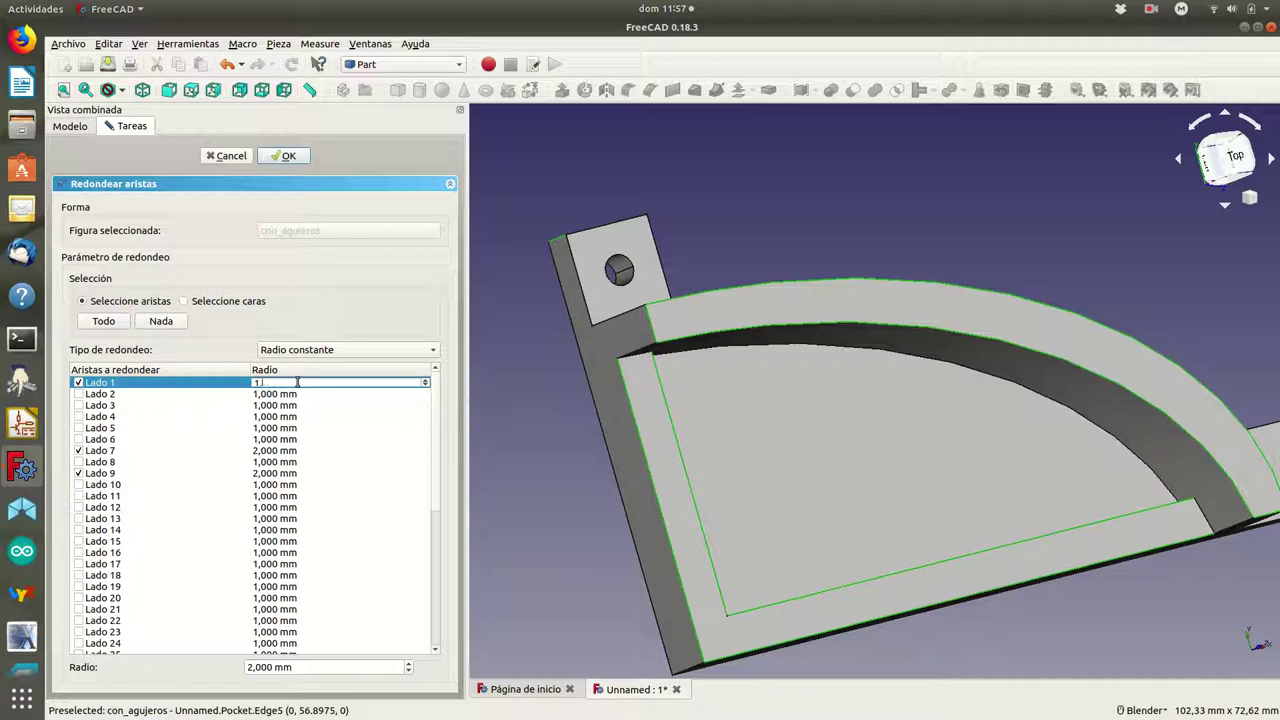
pyautogui.write('.5')
pyautogui.click(285, 397)
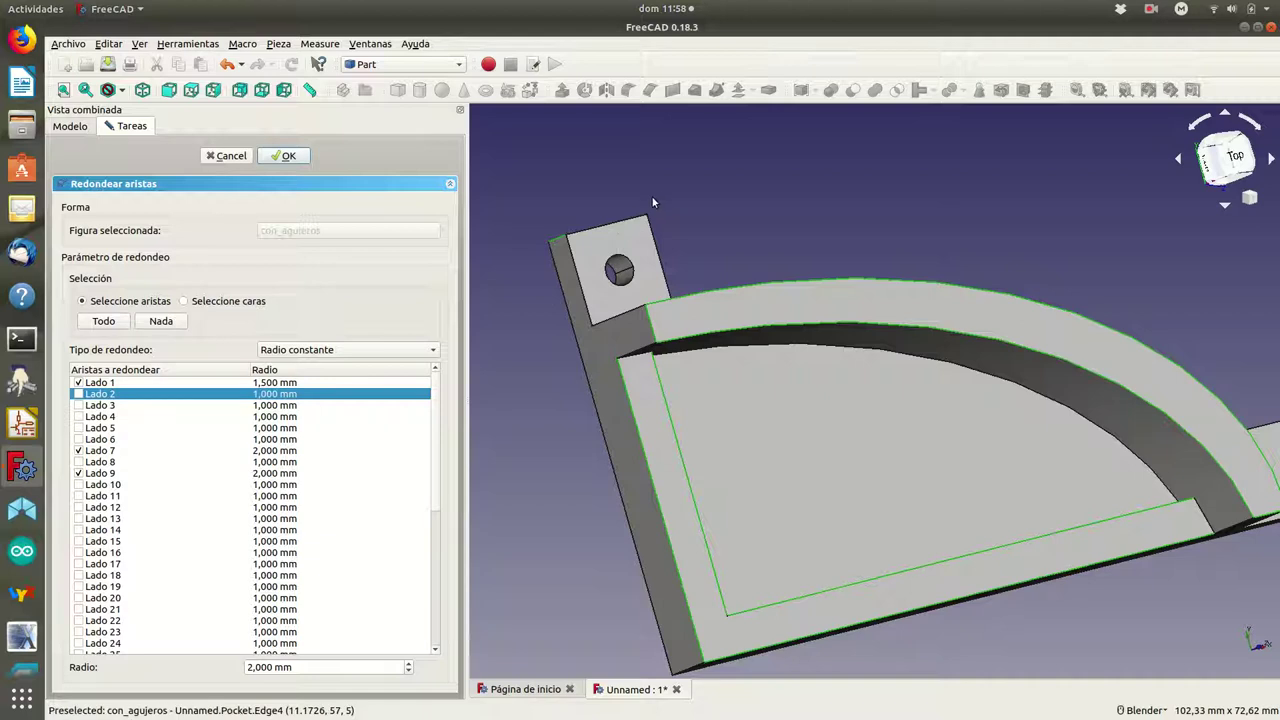
pyautogui.moveTo(660, 197); pyautogui.dragTo(672, 274, button='middle')
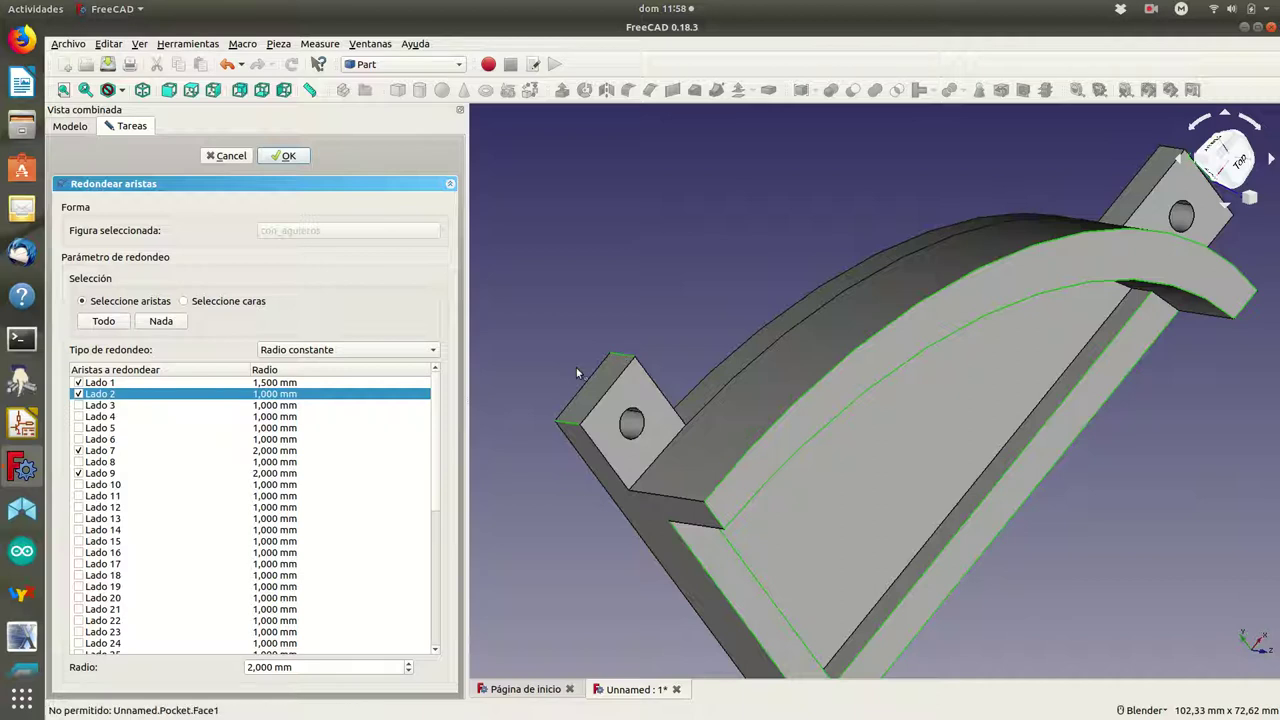
pyautogui.doubleClick(275, 394)
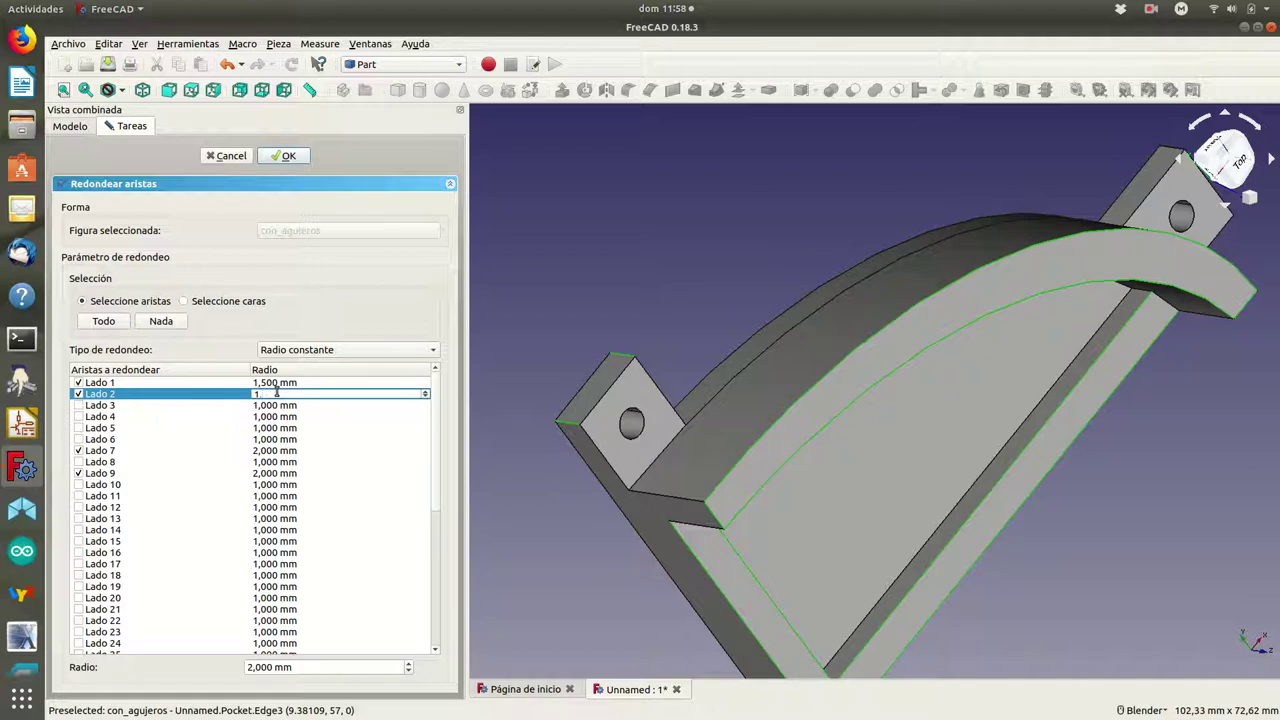
pyautogui.click(292, 407)
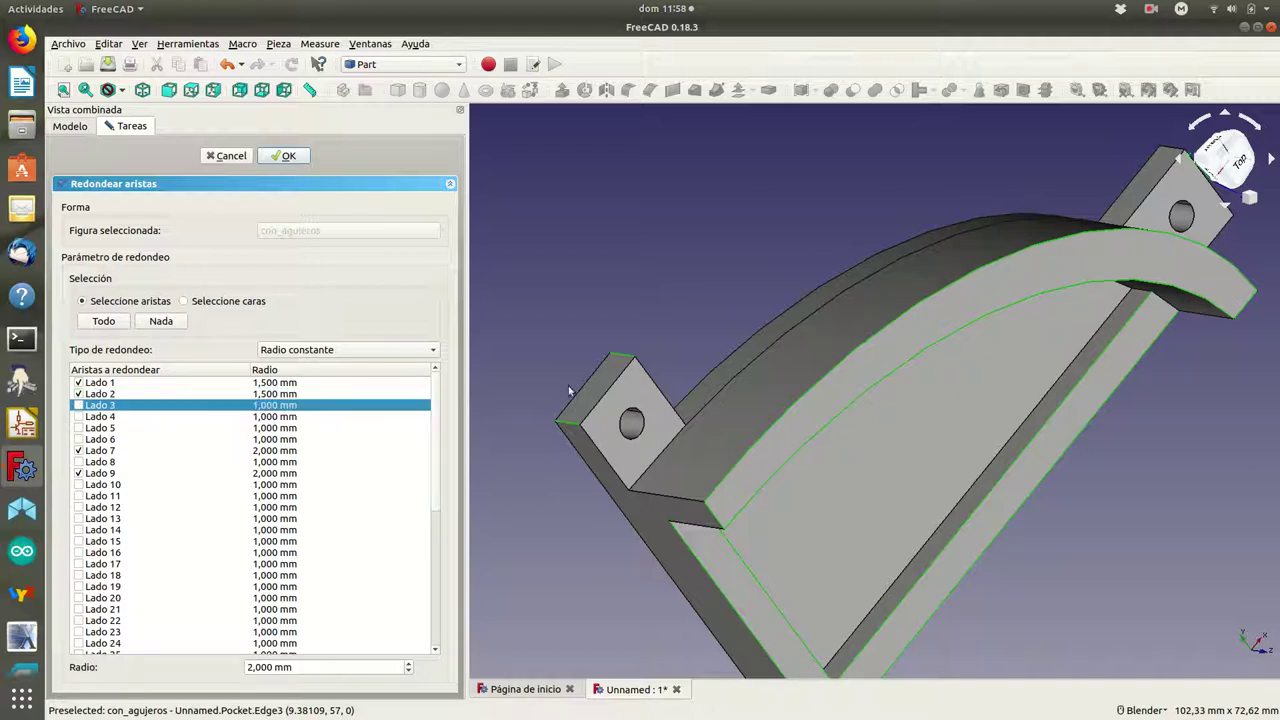
# Add tab edges Lado 23 and Lado 41 to the fillet at 1.5 mm radius.
pyautogui.moveTo(995, 175)
pyautogui.mouseDown(button='middle')
pyautogui.moveTo(817, 323)
pyautogui.moveTo(810, 185)
pyautogui.mouseUp(button='middle')
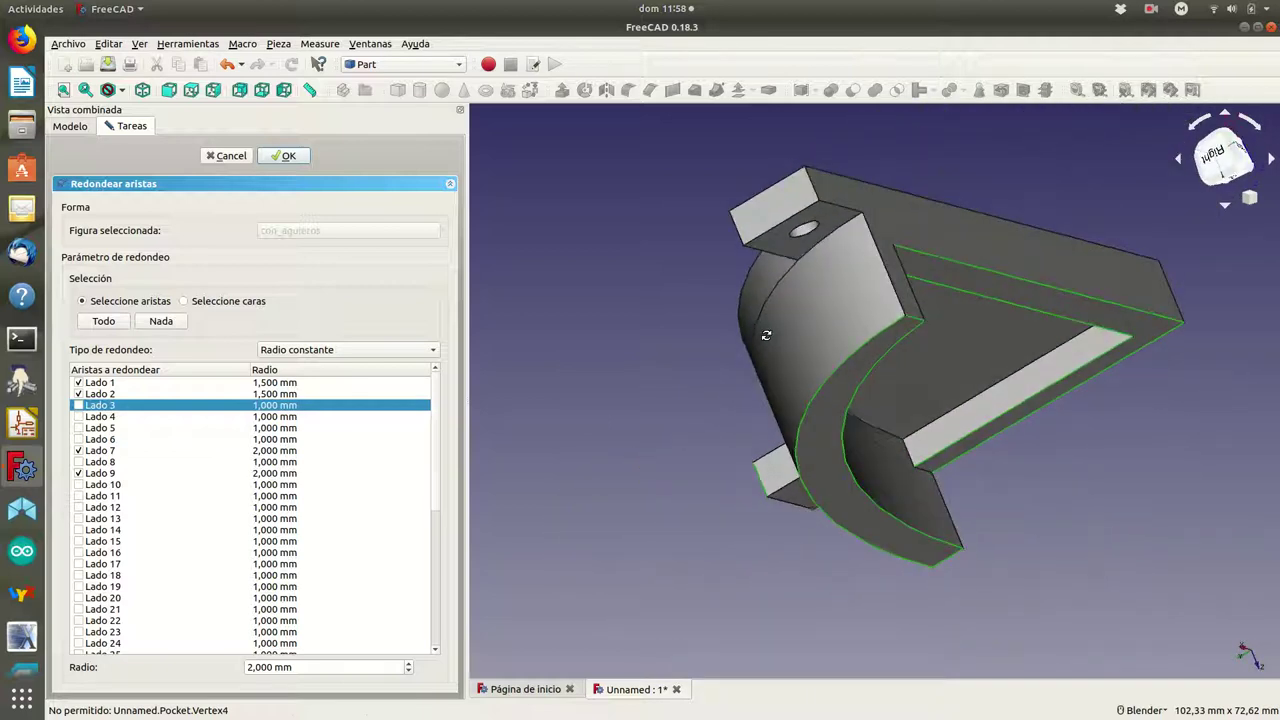
pyautogui.click(810, 185)
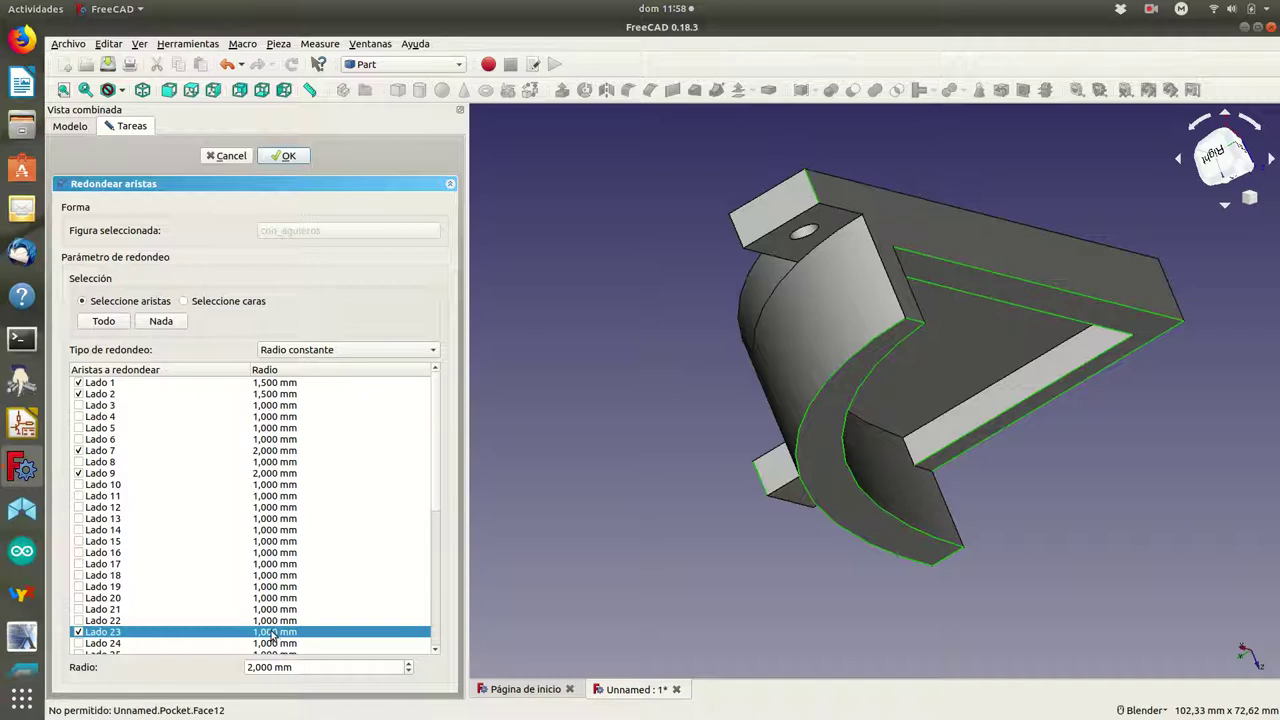
pyautogui.doubleClick(272, 632)
pyautogui.moveTo(316, 630); pyautogui.dragTo(234, 628)
pyautogui.write('1,5')
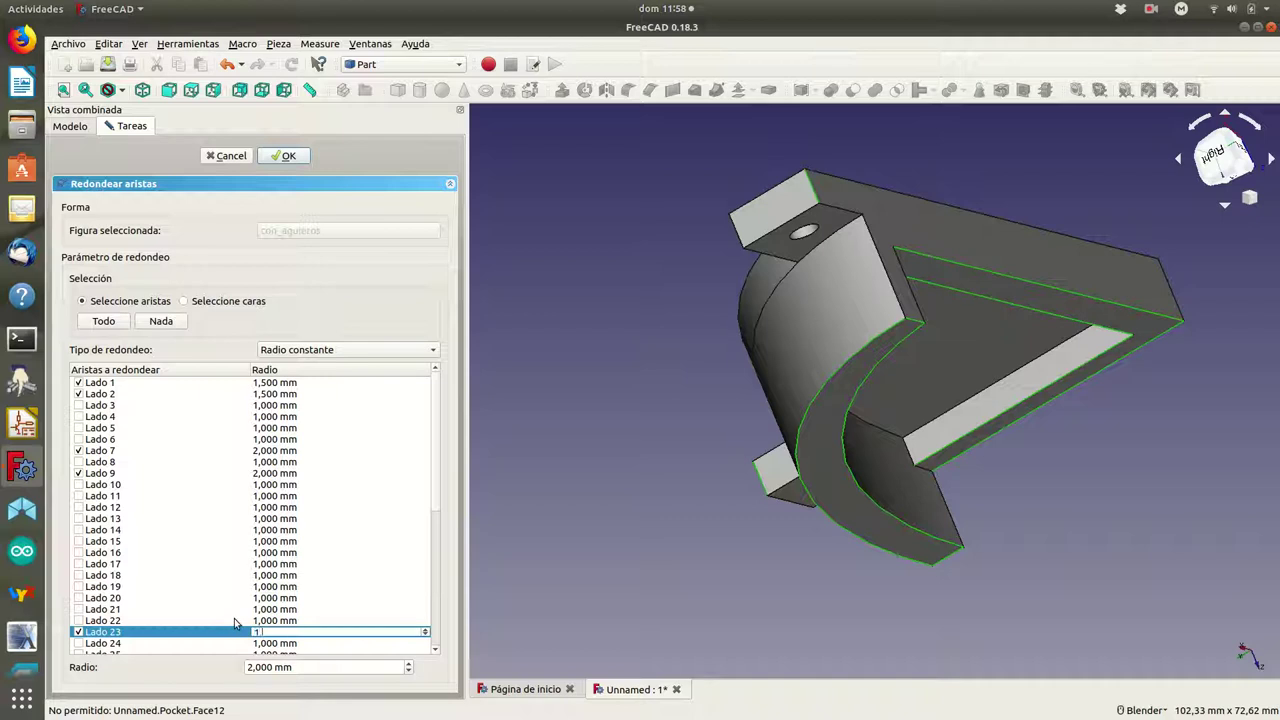
pyautogui.click(345, 620)
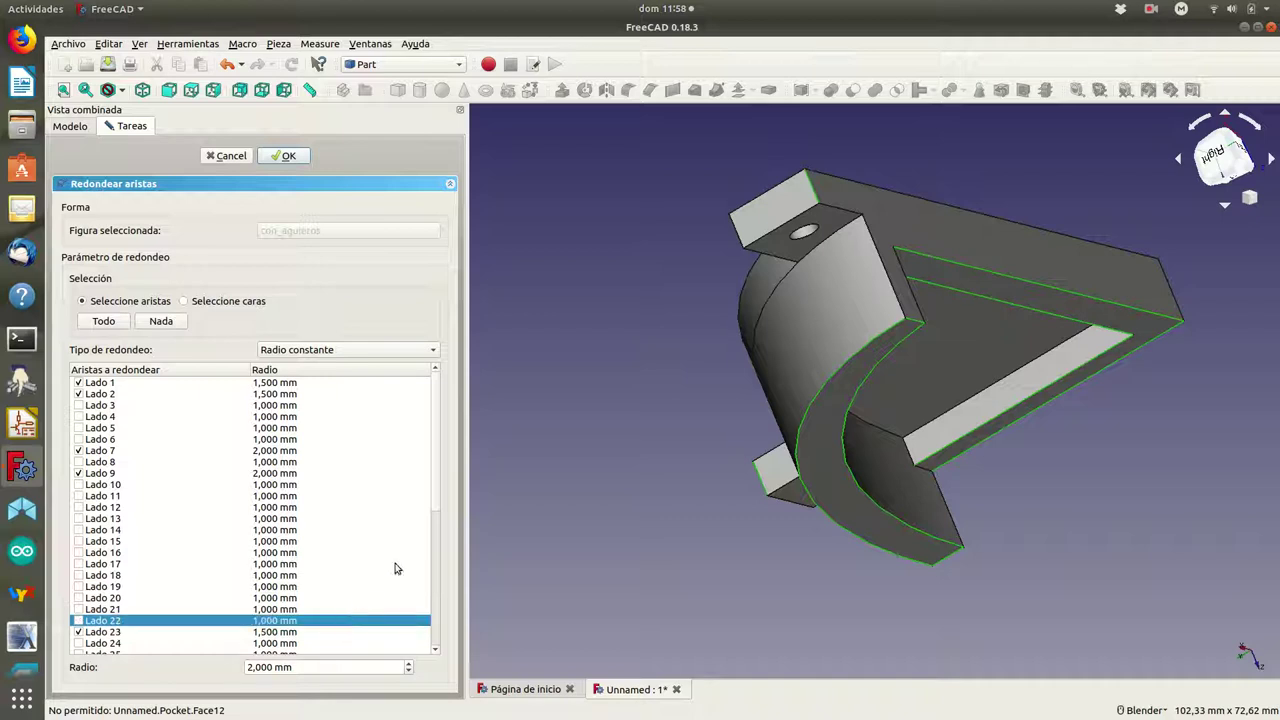
pyautogui.click(731, 232)
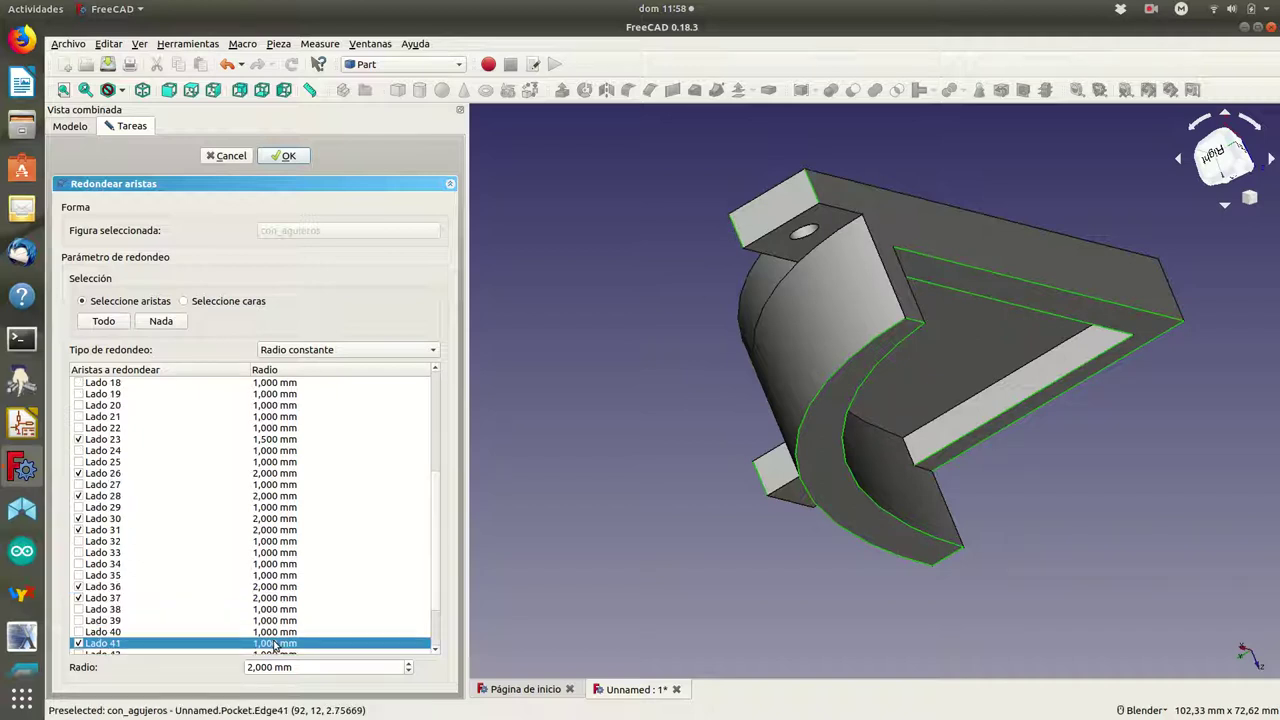
pyautogui.doubleClick(274, 643)
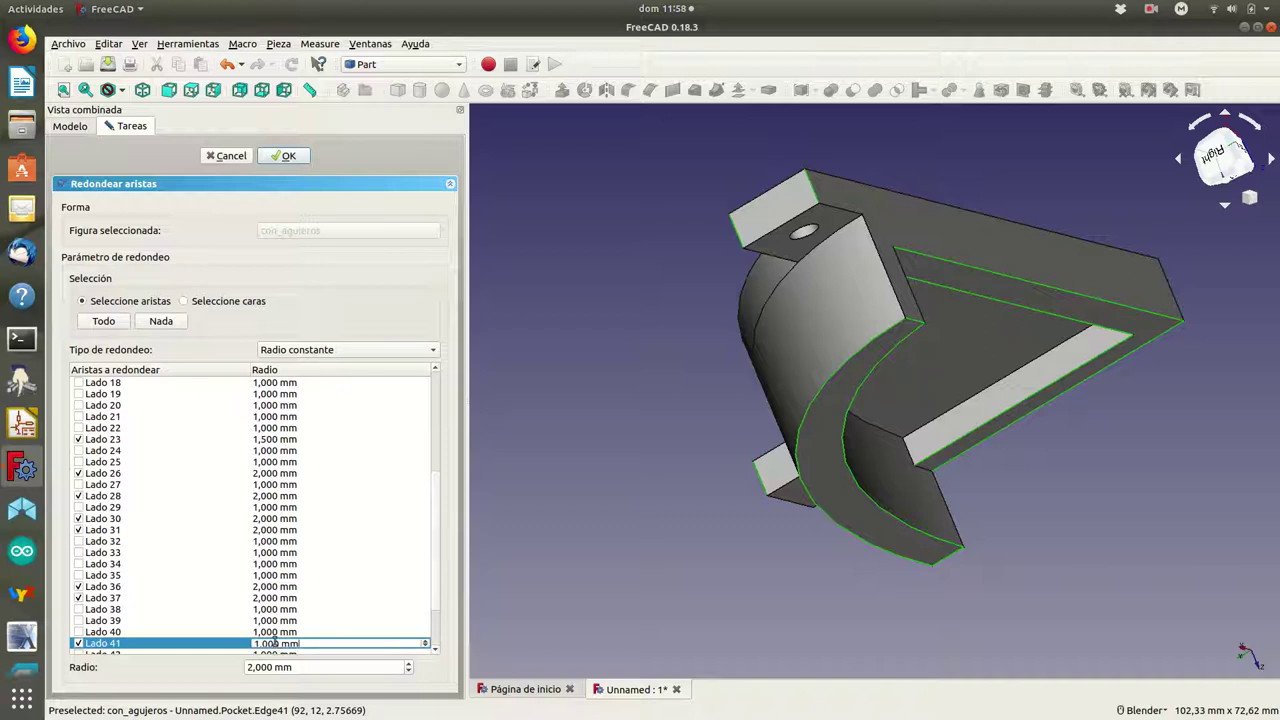
pyautogui.write('1')
pyautogui.click(306, 610)
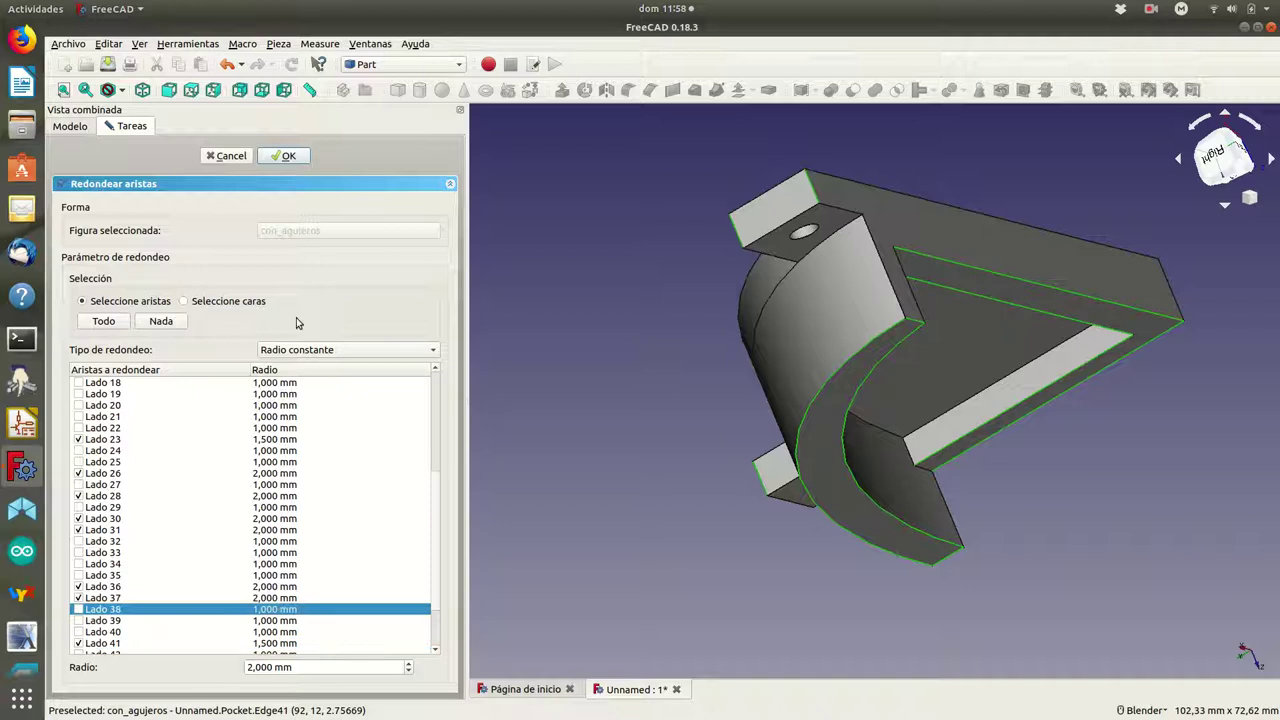
# Apply the updated fillet and inspect the rounded tab edges around the holes.
pyautogui.click(287, 157)
pyautogui.moveTo(626, 318)
pyautogui.mouseDown(button='middle')
pyautogui.moveTo(893, 145)
pyautogui.moveTo(1031, 235)
pyautogui.moveTo(943, 191)
pyautogui.moveTo(920, 134)
pyautogui.moveTo(838, 125)
pyautogui.moveTo(903, 149)
pyautogui.mouseUp(button='middle')
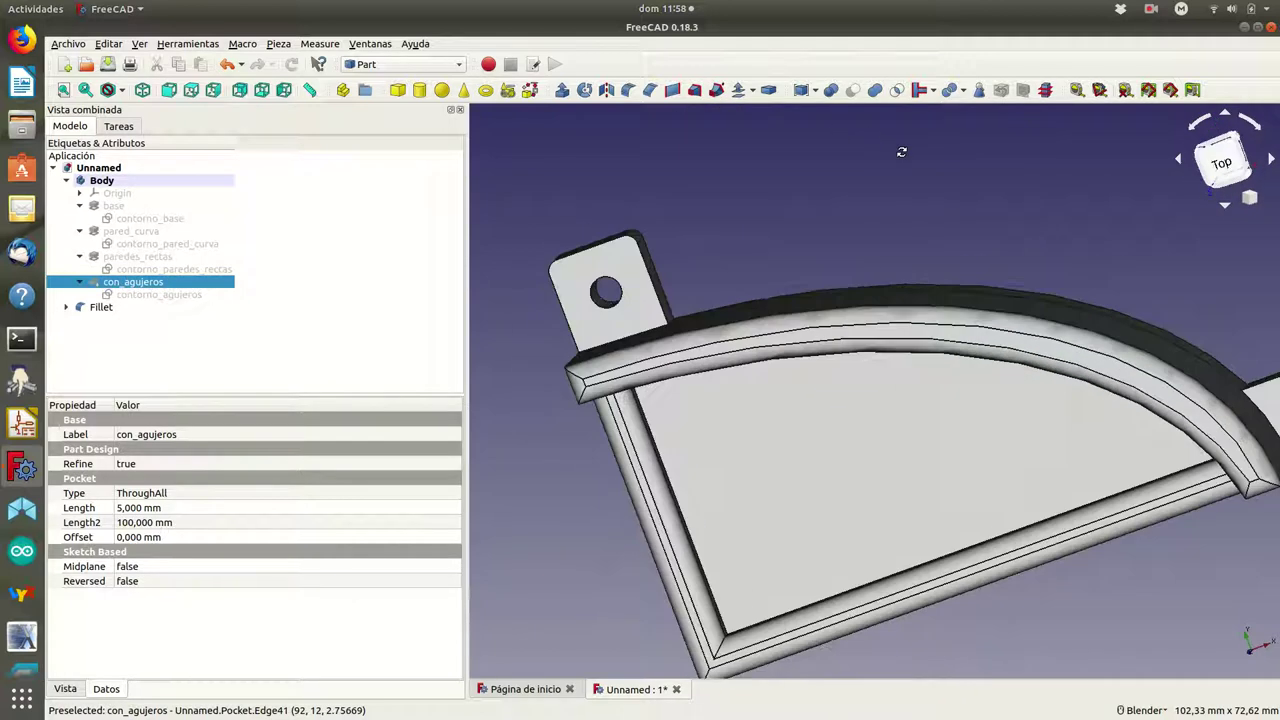
pyautogui.click(612, 286)
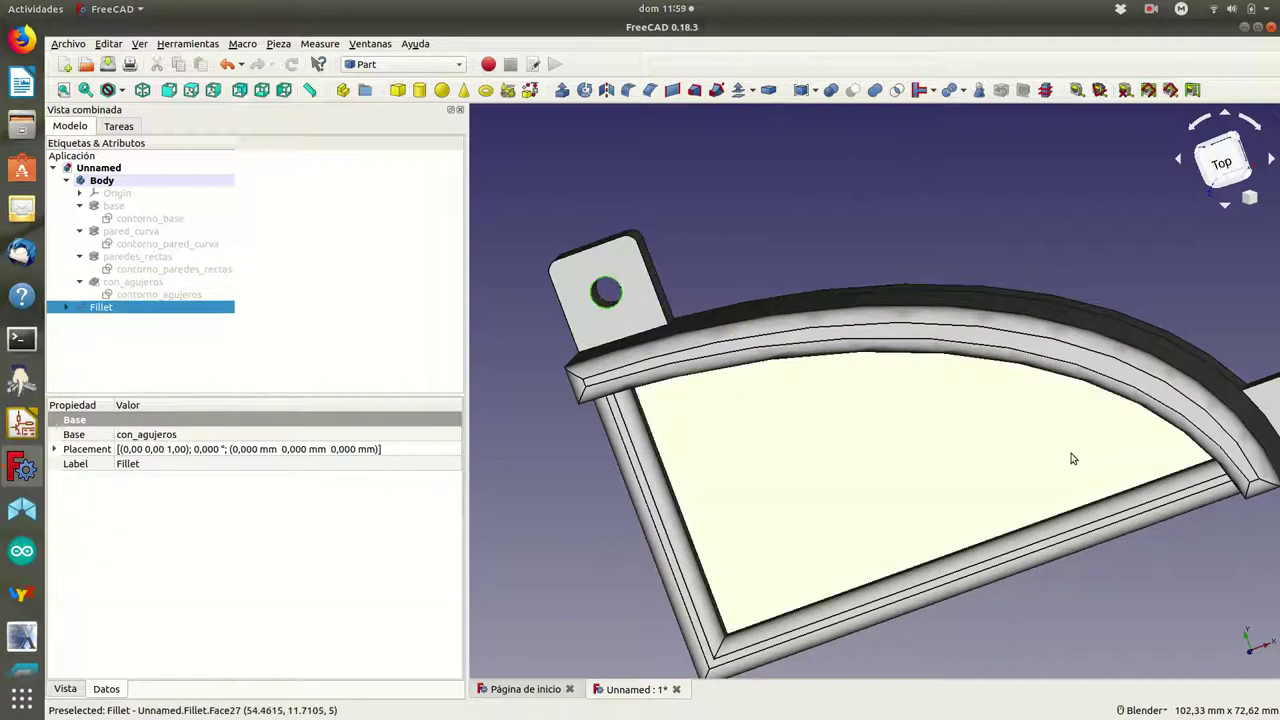
# Add the mounting hole's edge Lado 22 to the Fillet at 1 mm radius and confirm.
pyautogui.doubleClick(95, 309)
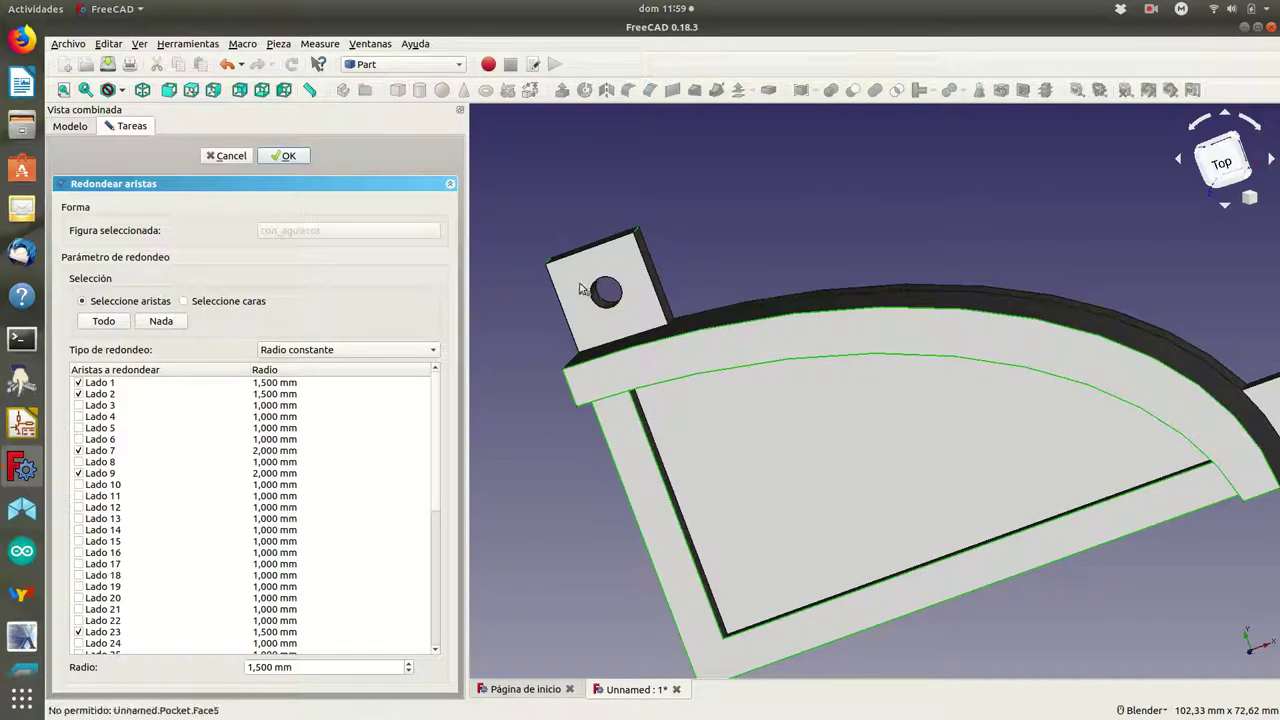
pyautogui.click(614, 282)
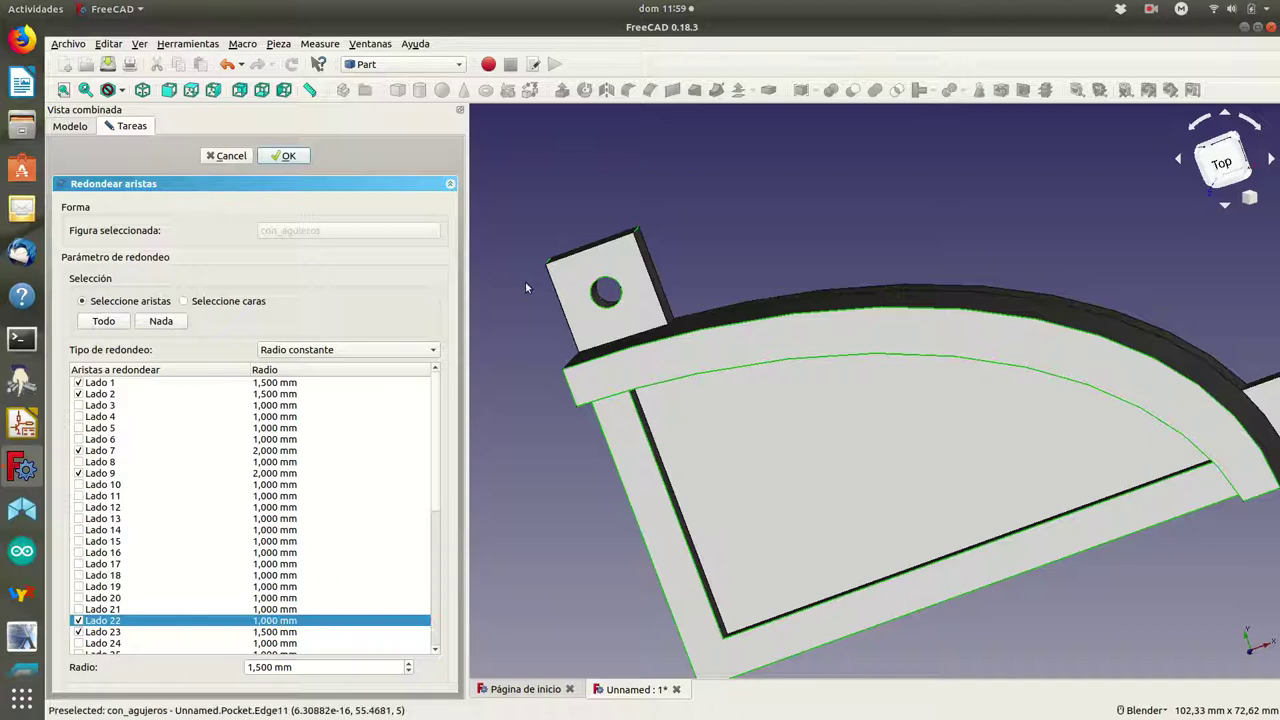
pyautogui.scroll(3, 609, 287)
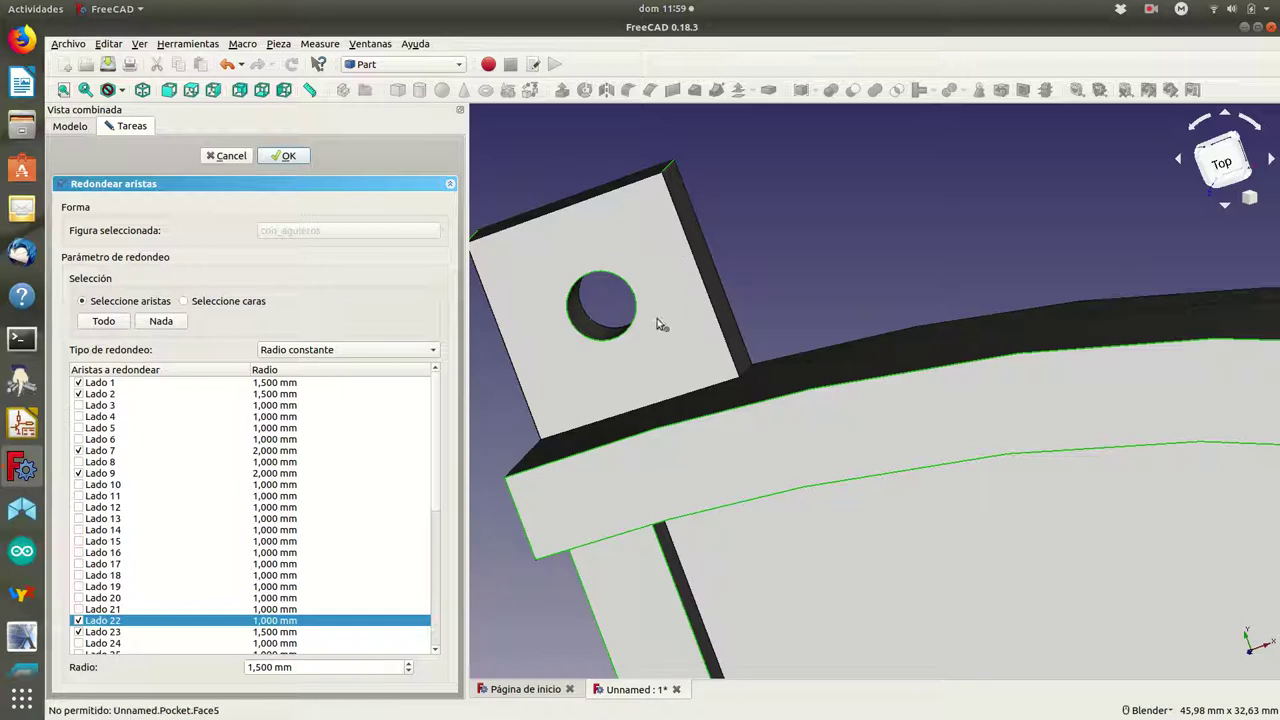
pyautogui.scroll(-3, 903, 302)
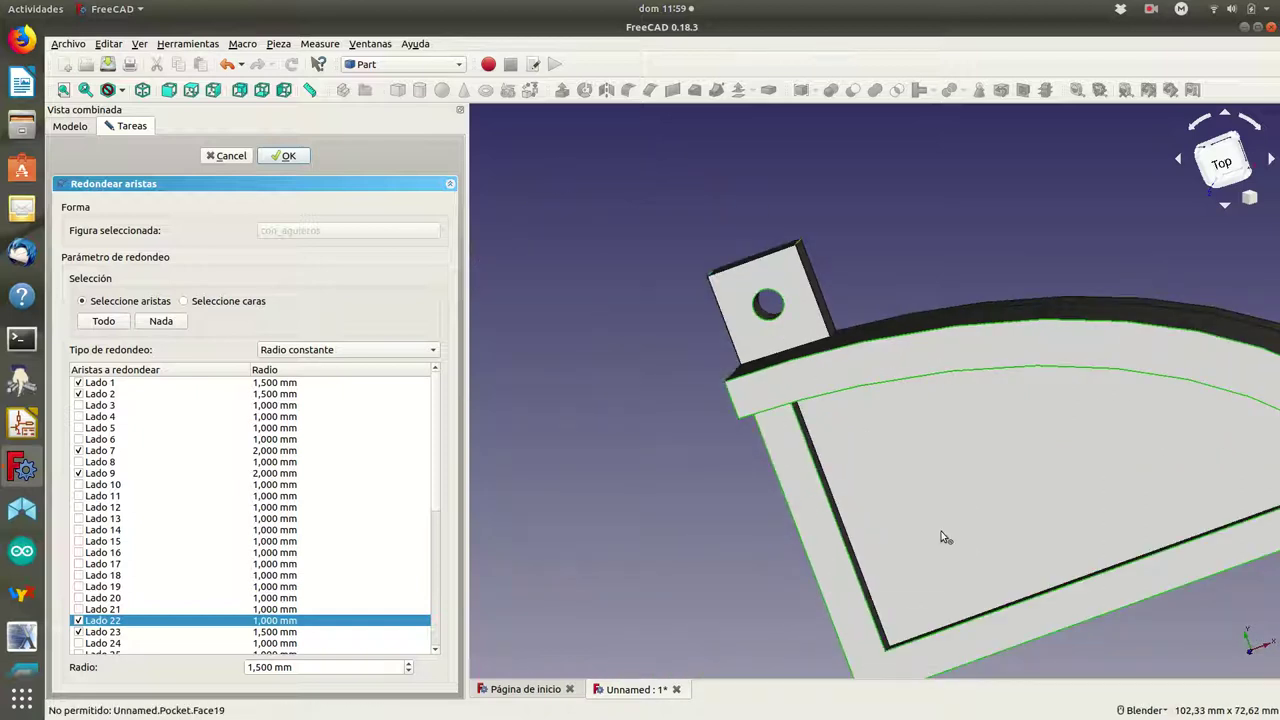
pyautogui.moveTo(928, 540); pyautogui.dragTo(1022, 455, button='middle')
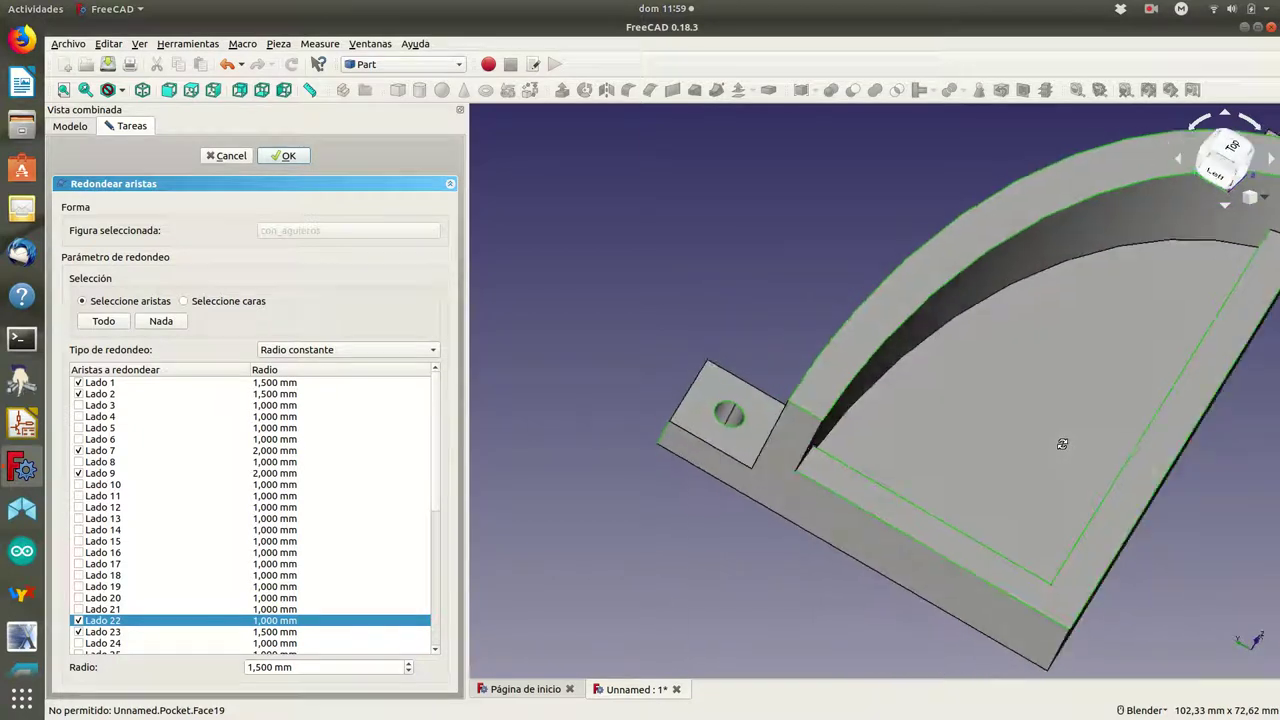
pyautogui.scroll(2, 1022, 455)
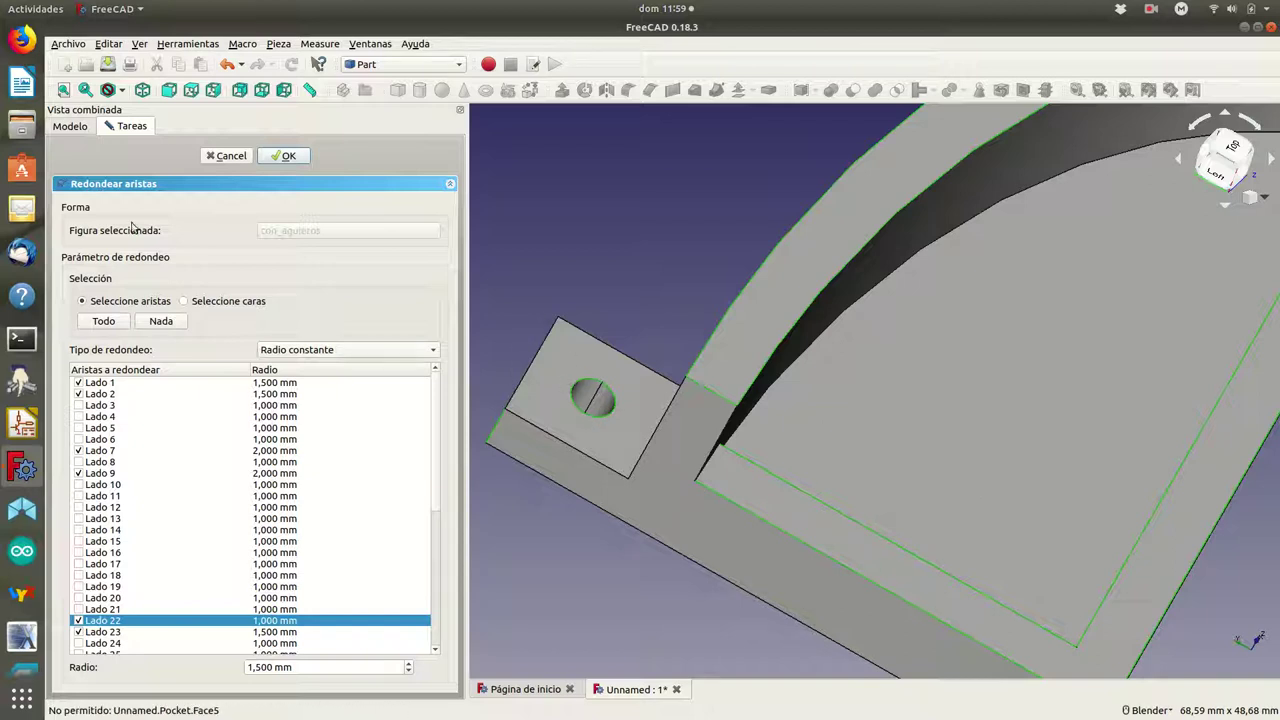
pyautogui.click(231, 157)
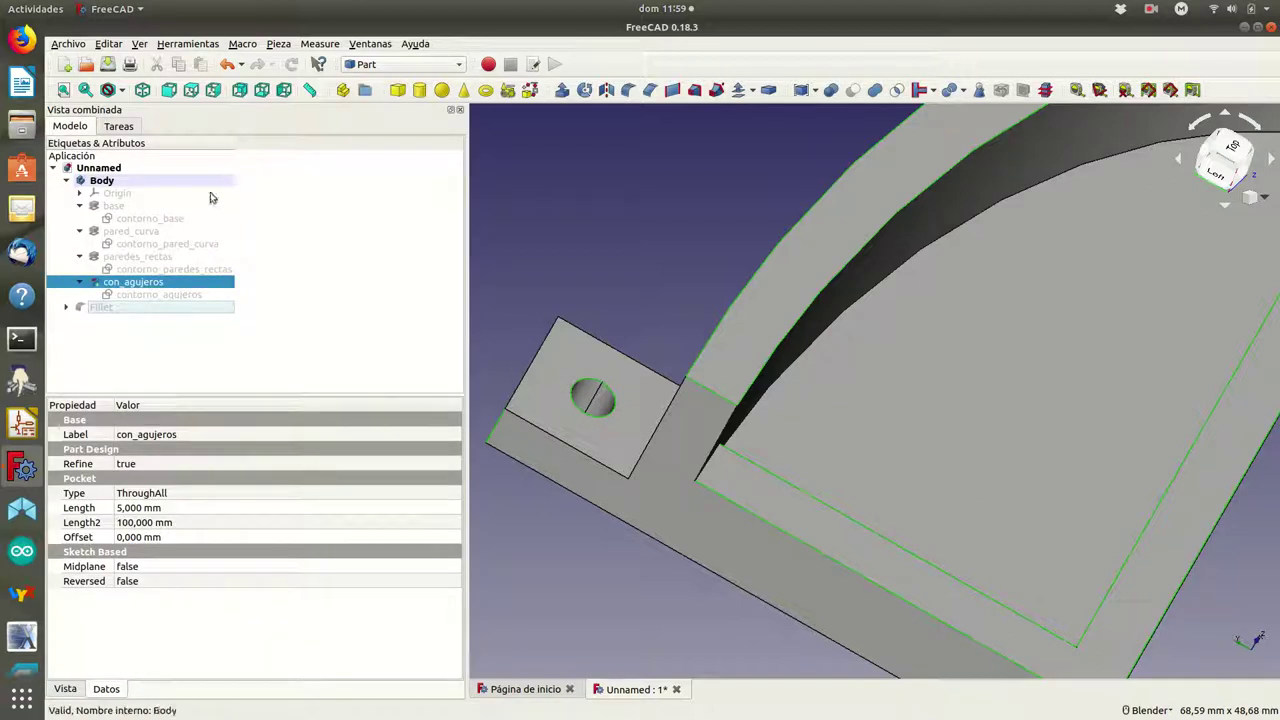
# Select the lower and upper tab hole edges, checking the slot edge up close in between.
pyautogui.click(122, 311)
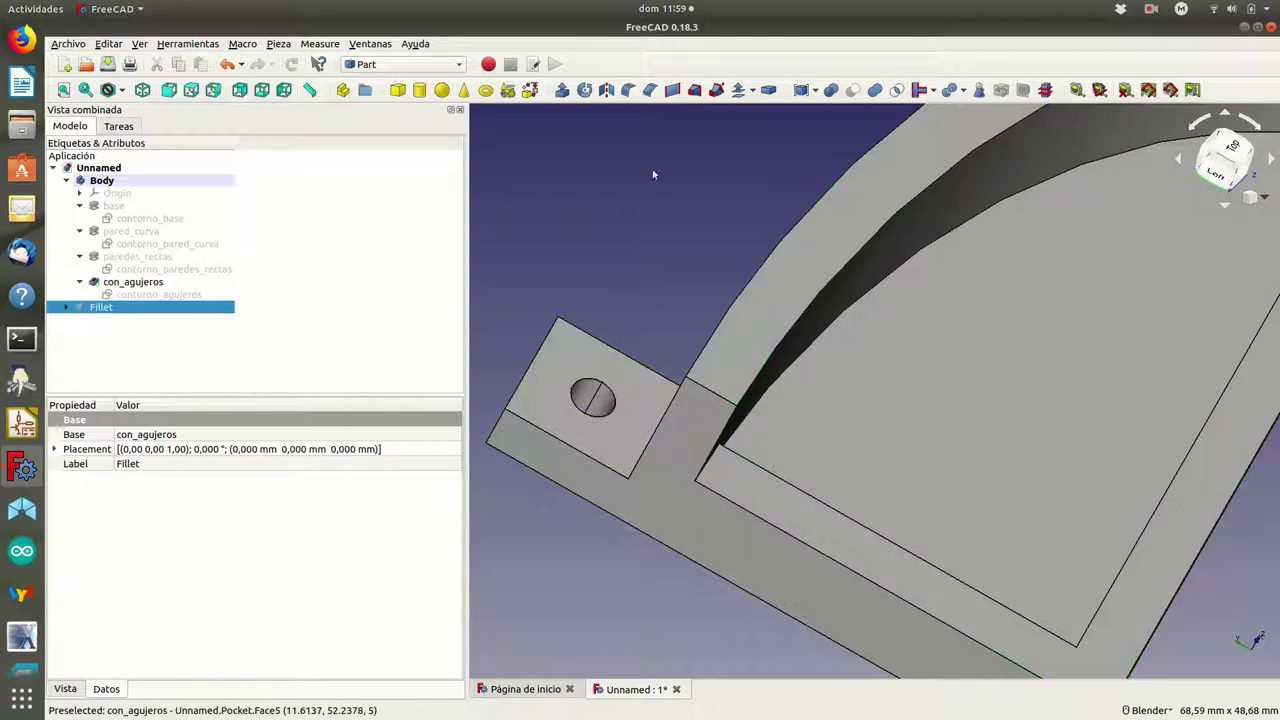
pyautogui.click(588, 386)
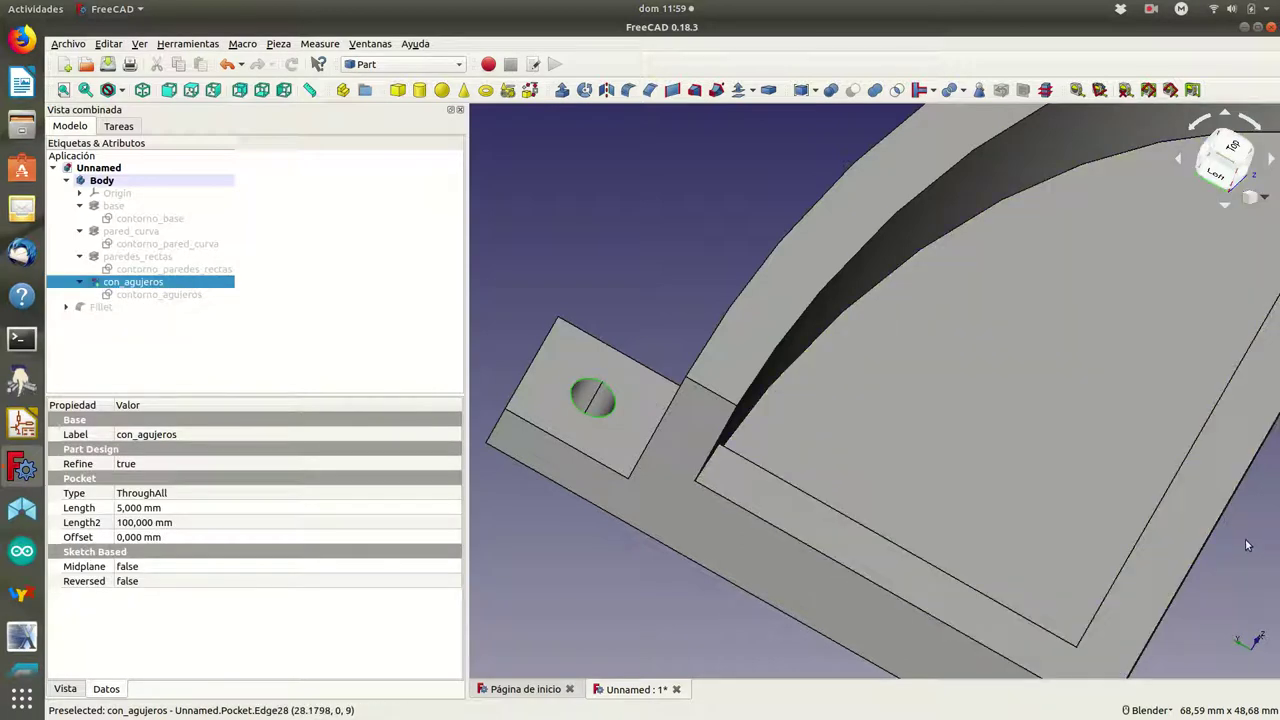
pyautogui.scroll(3, 1246, 545)
pyautogui.moveTo(1246, 545)
pyautogui.keyDown('shift'); pyautogui.mouseDown(button='middle')
pyautogui.moveTo(778, 665)
pyautogui.moveTo(660, 676)
pyautogui.mouseUp(button='middle'); pyautogui.keyUp('shift')
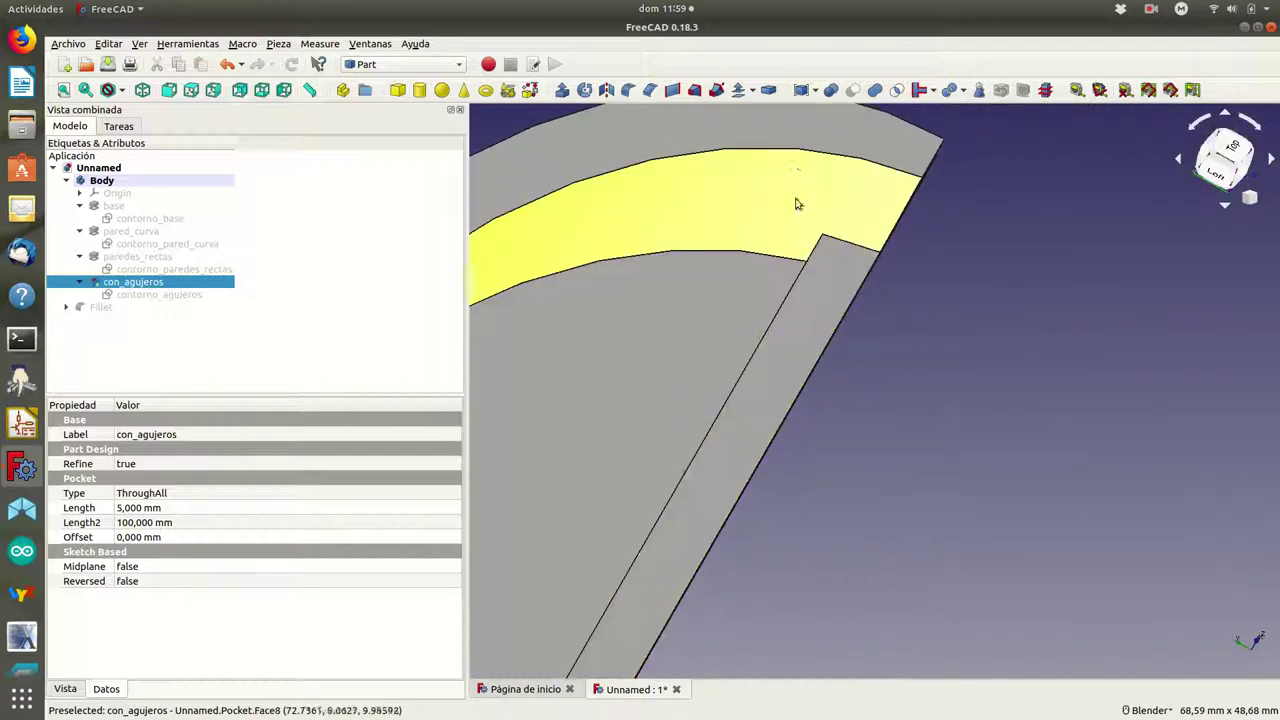
pyautogui.moveTo(798, 174)
pyautogui.mouseDown(button='middle')
pyautogui.moveTo(786, 229)
pyautogui.moveTo(806, 263)
pyautogui.moveTo(771, 286)
pyautogui.mouseUp(button='middle')
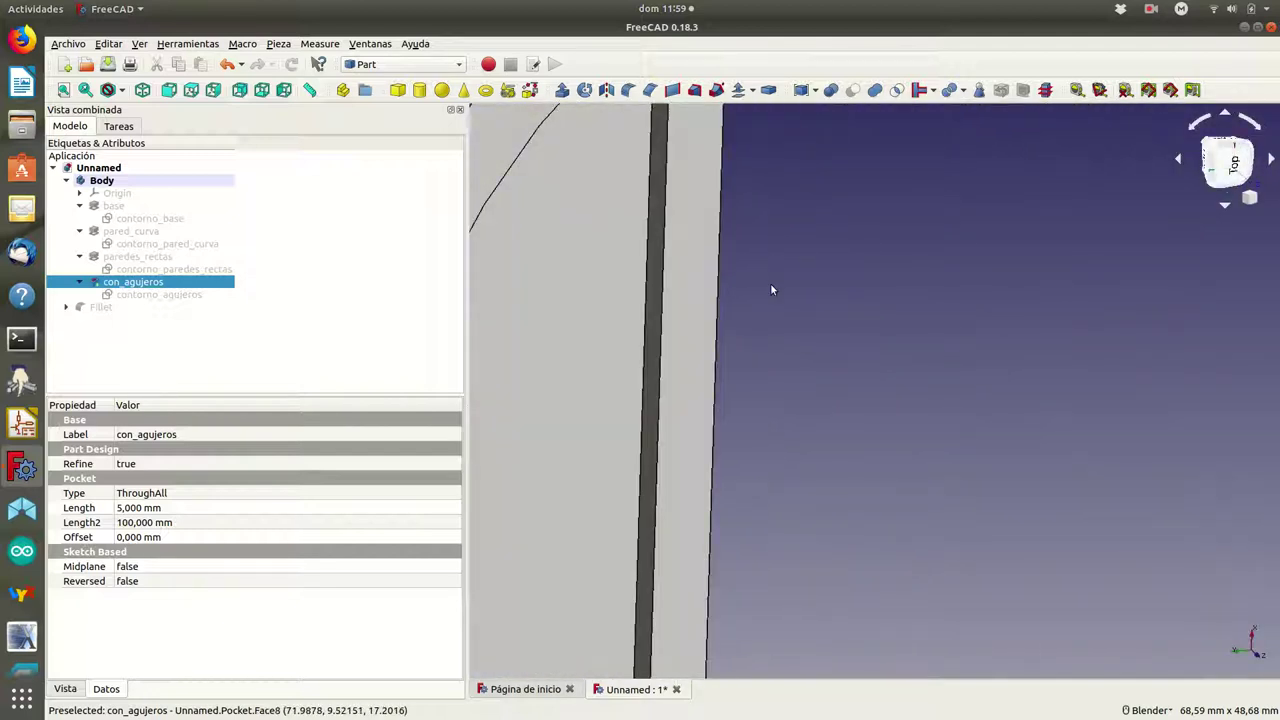
pyautogui.scroll(-5, 771, 286)
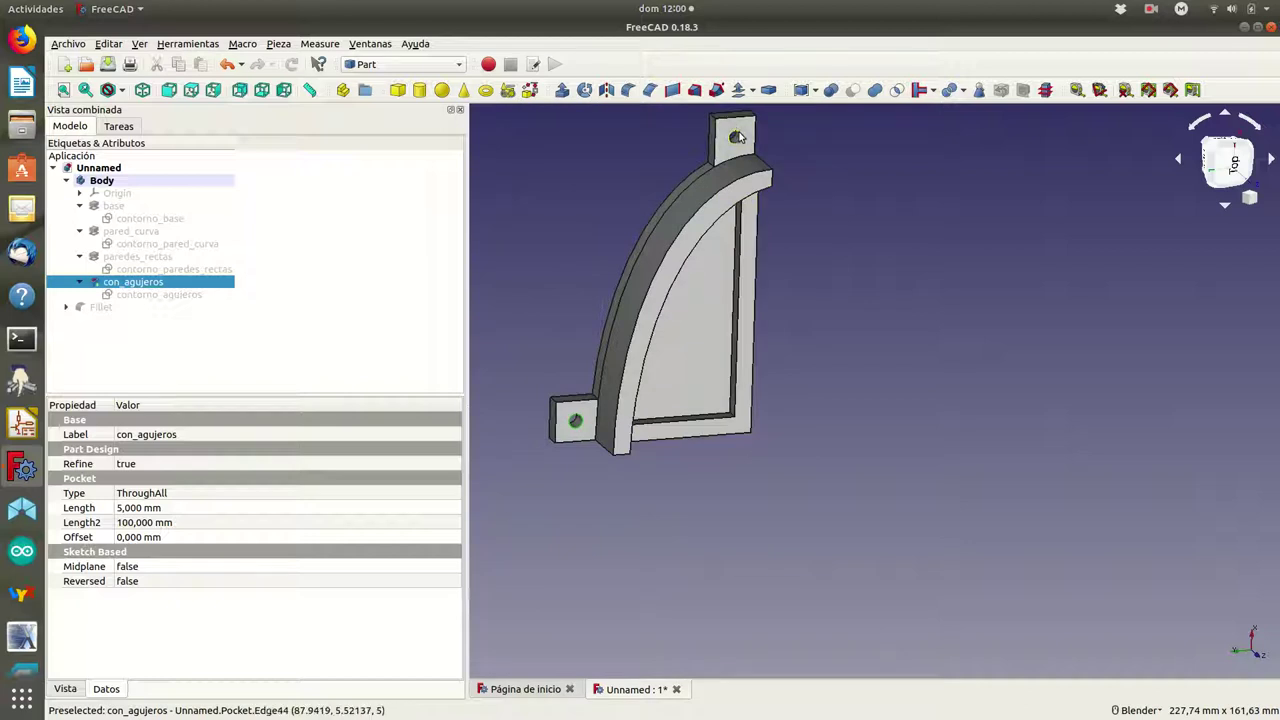
pyautogui.click(737, 137)
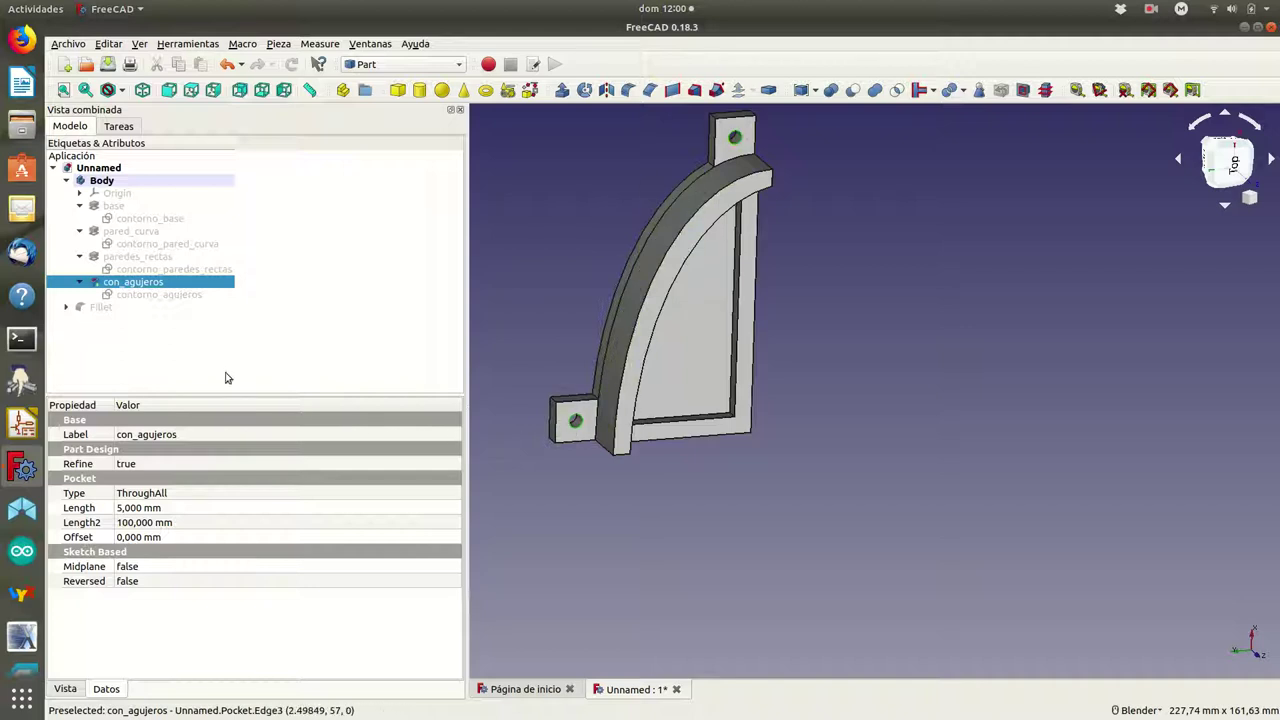
# Cancel the new Part Fillet and show the existing Fillet feature with Space.
pyautogui.click(628, 90)
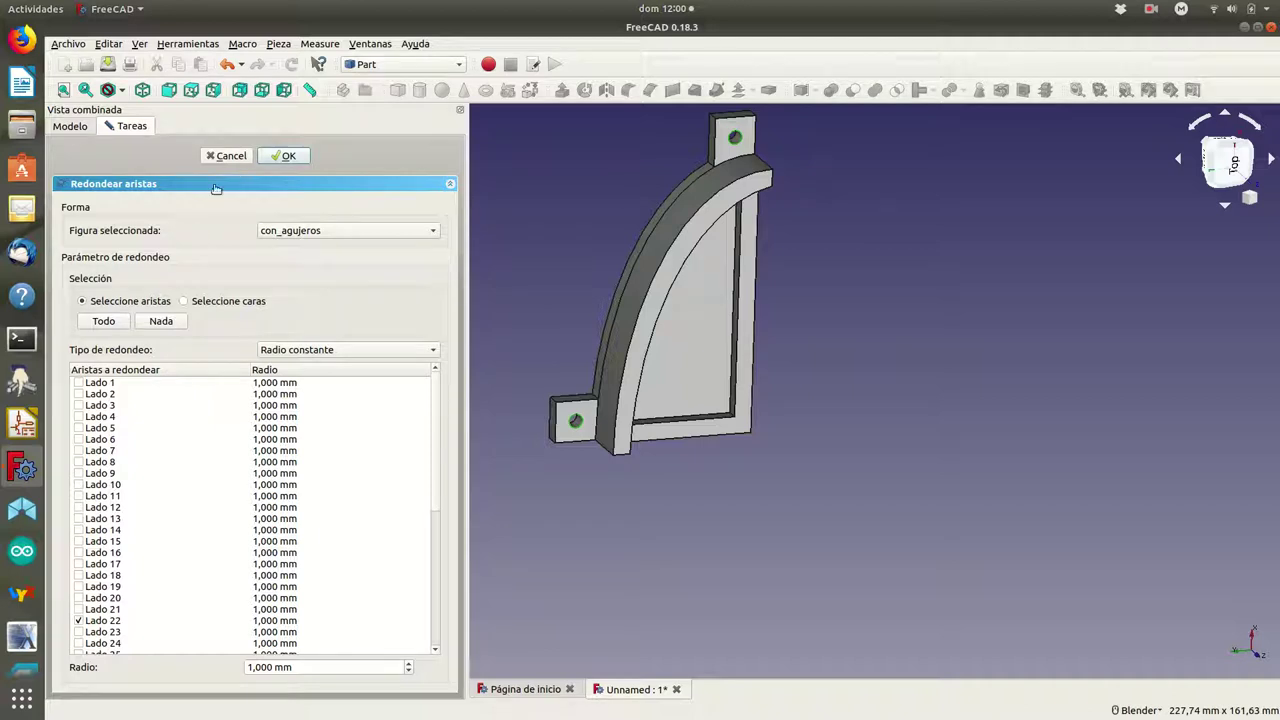
pyautogui.click(228, 156)
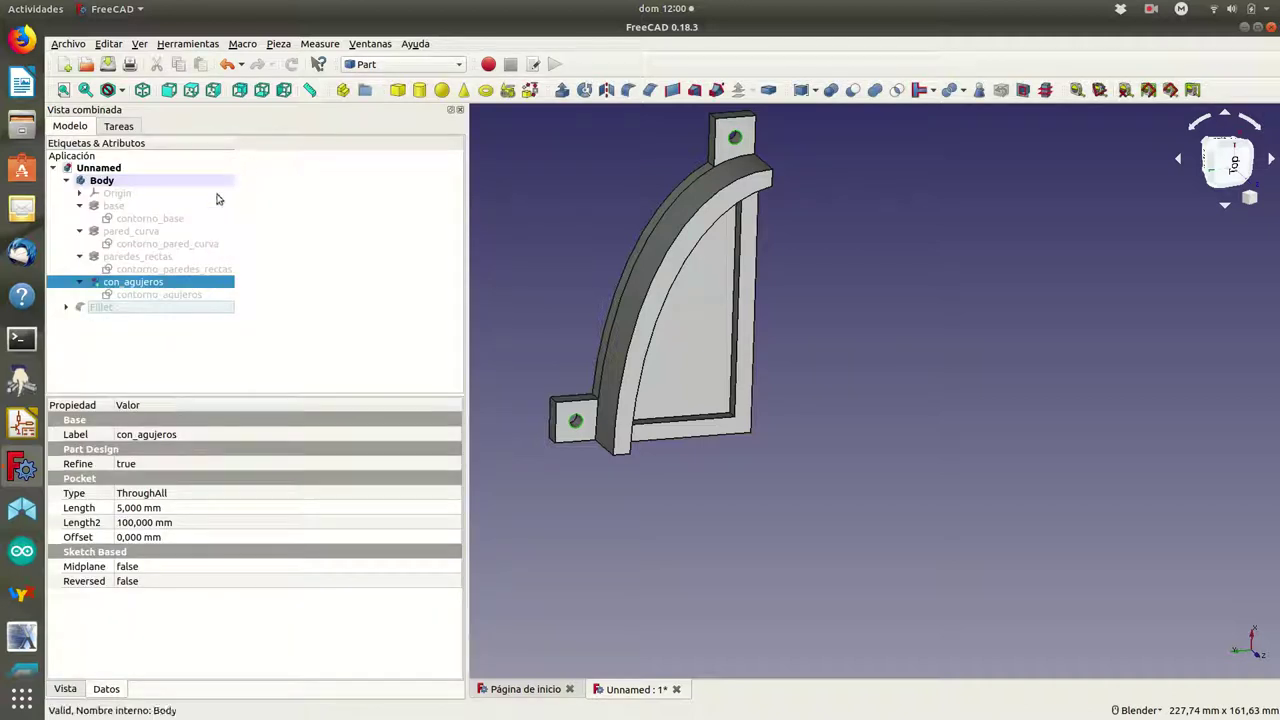
pyautogui.click(124, 309)
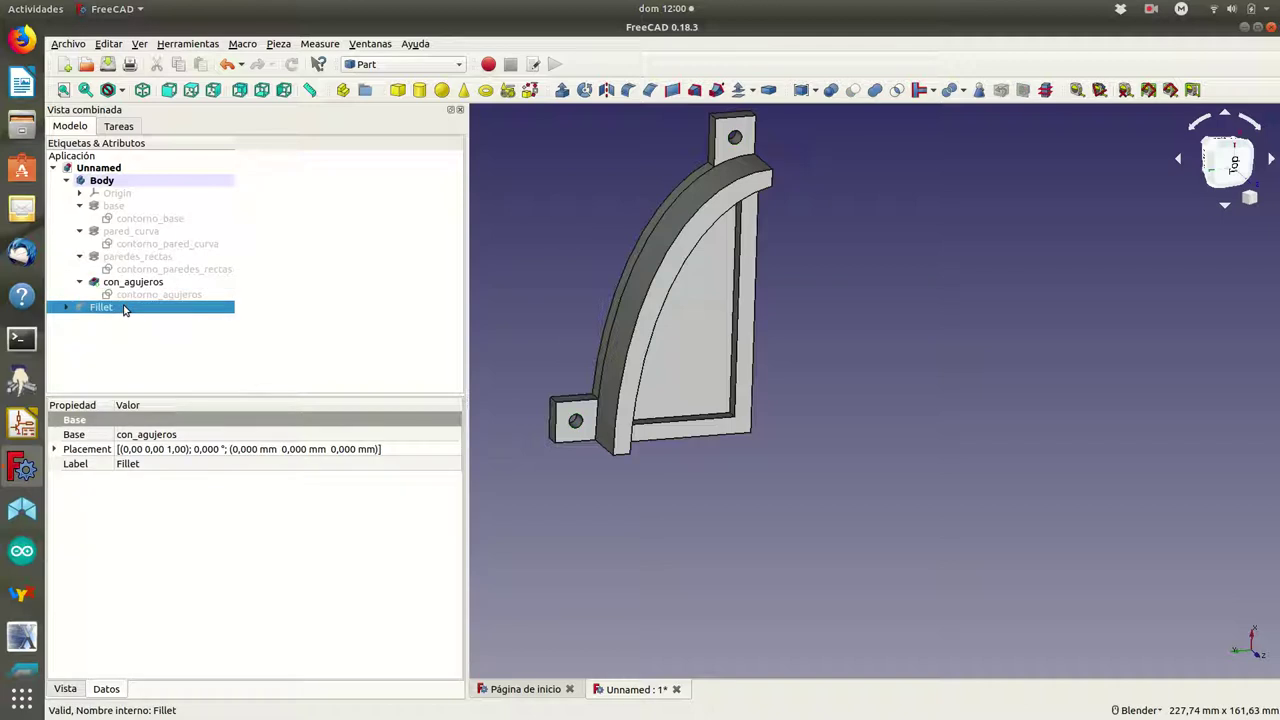
pyautogui.press('space')
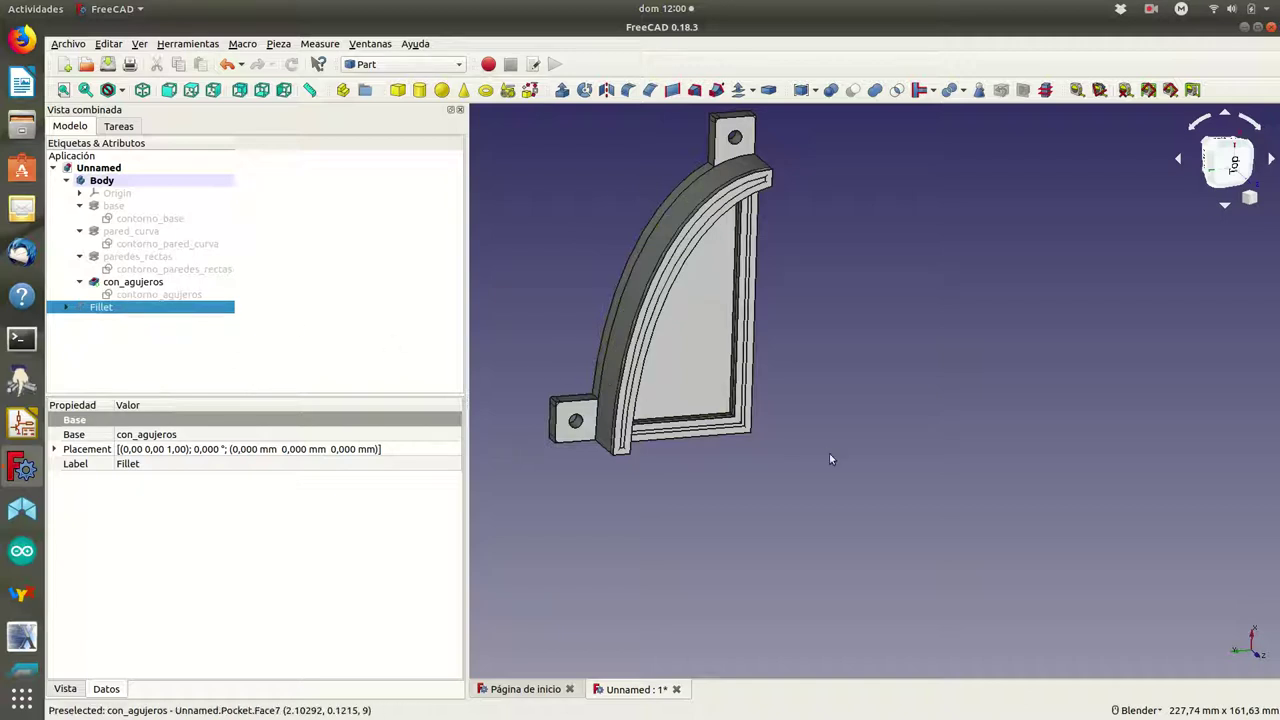
# Inspect the filleted bracket from a tilted top view, then clear the selection.
pyautogui.moveTo(829, 459); pyautogui.dragTo(735, 309, button='middle')
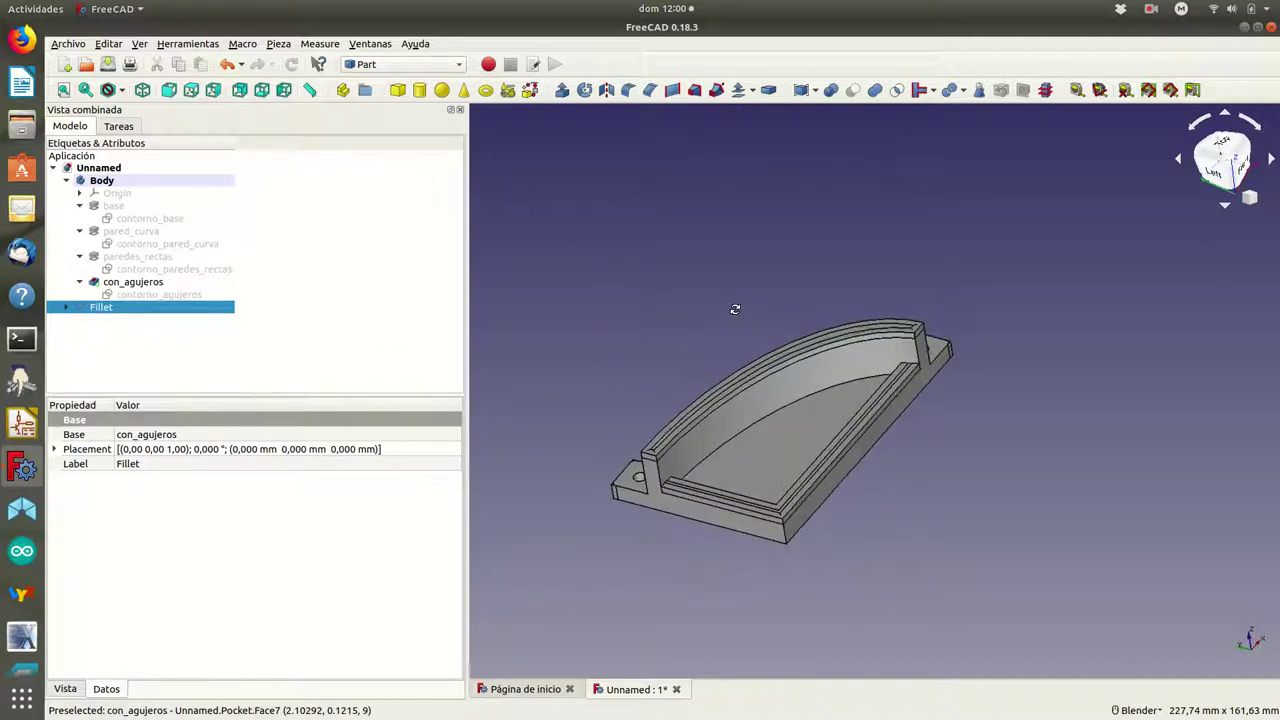
pyautogui.moveTo(735, 309); pyautogui.dragTo(739, 331, button='middle')
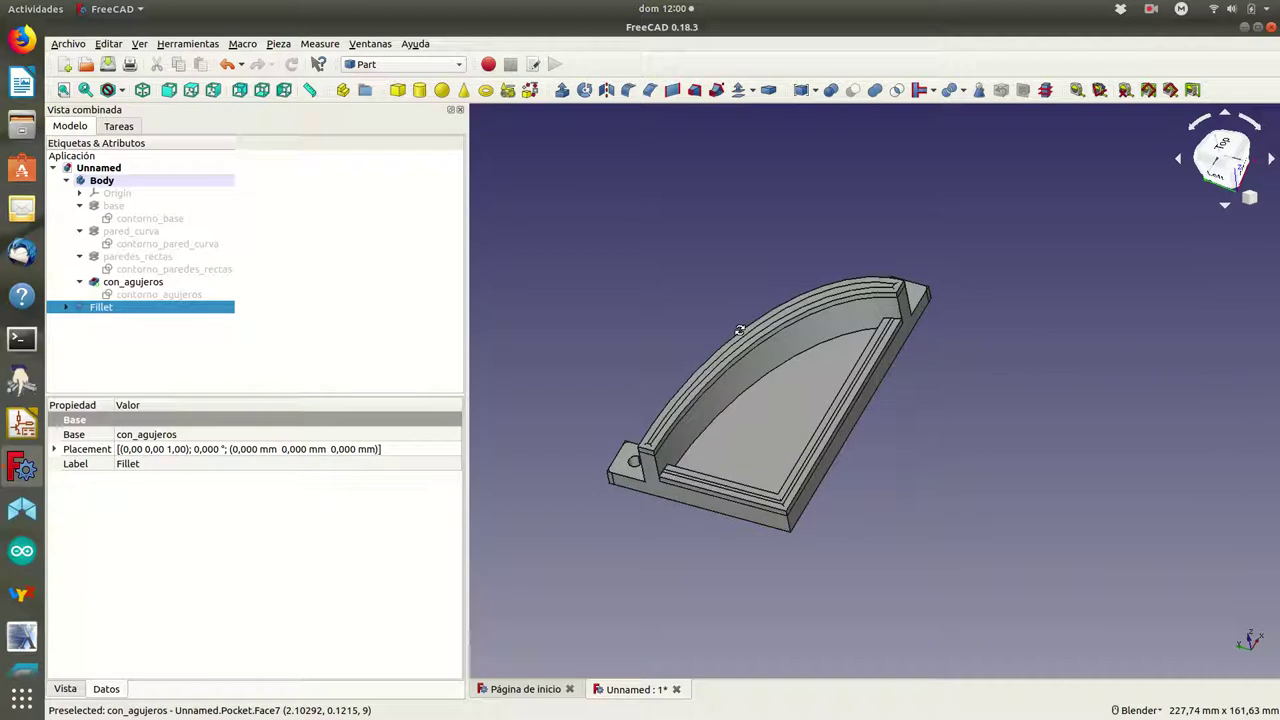
pyautogui.click(140, 286)
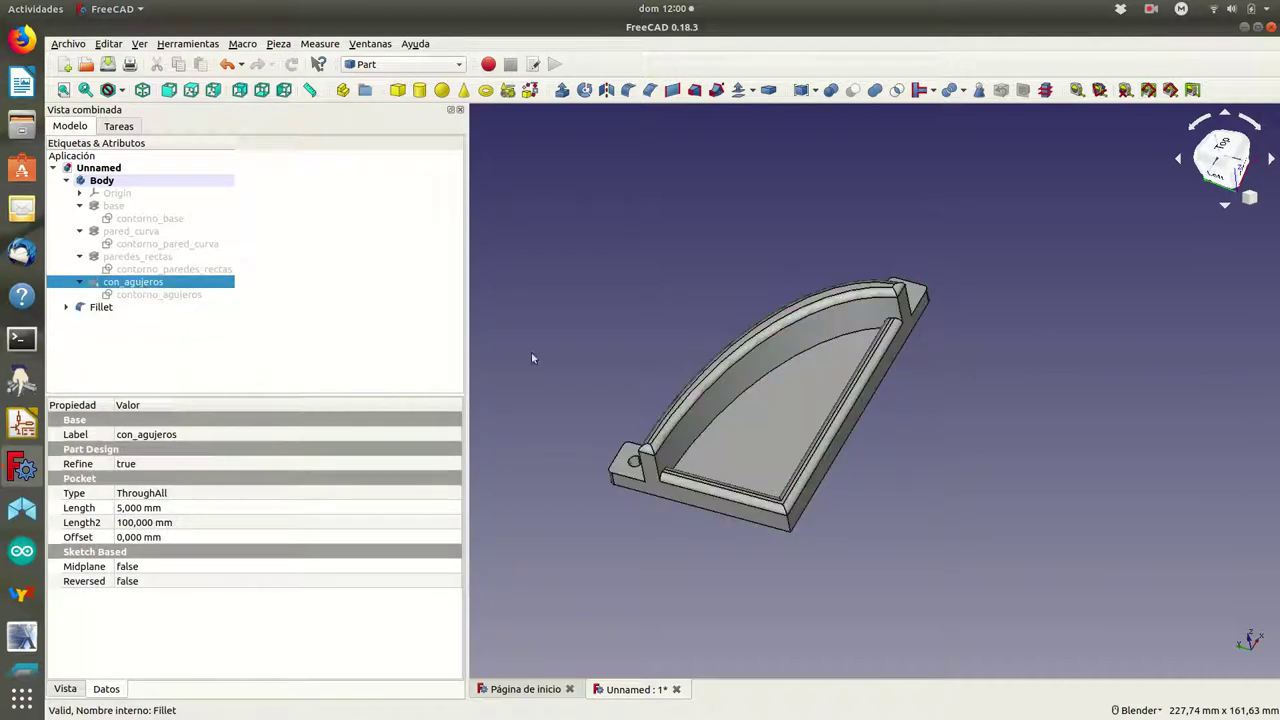
pyautogui.click(110, 310)
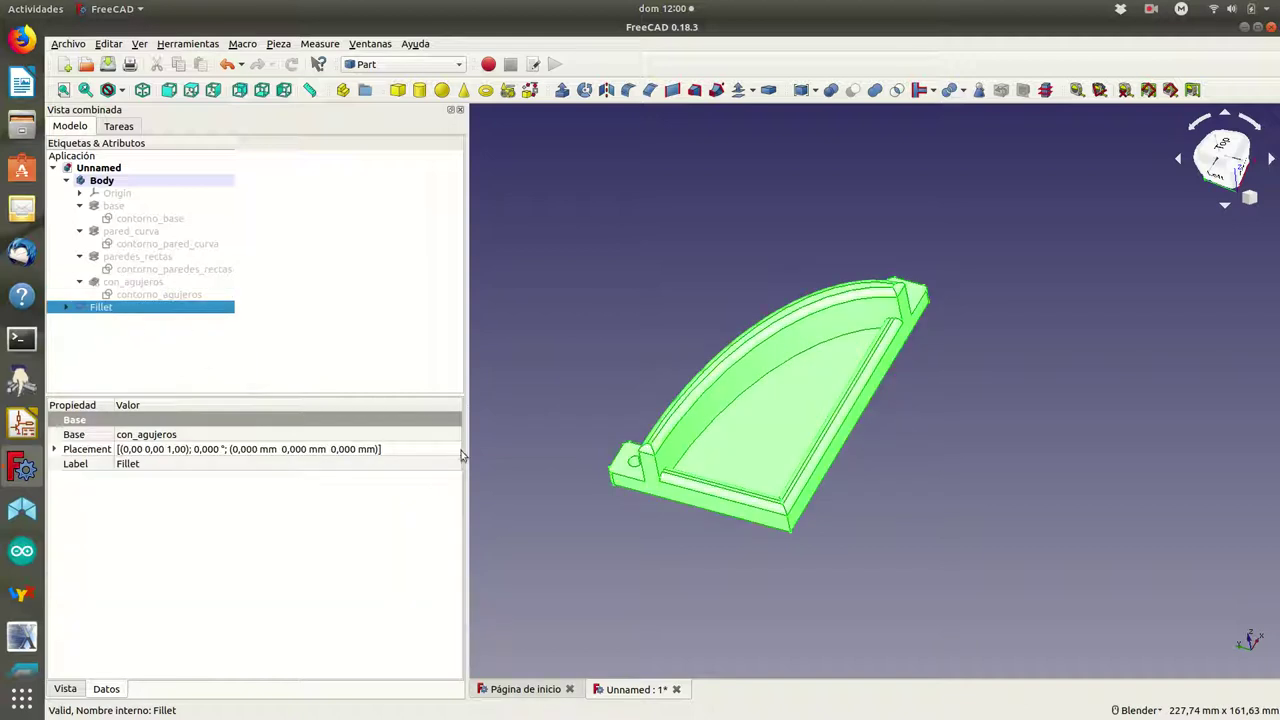
pyautogui.click(563, 457)
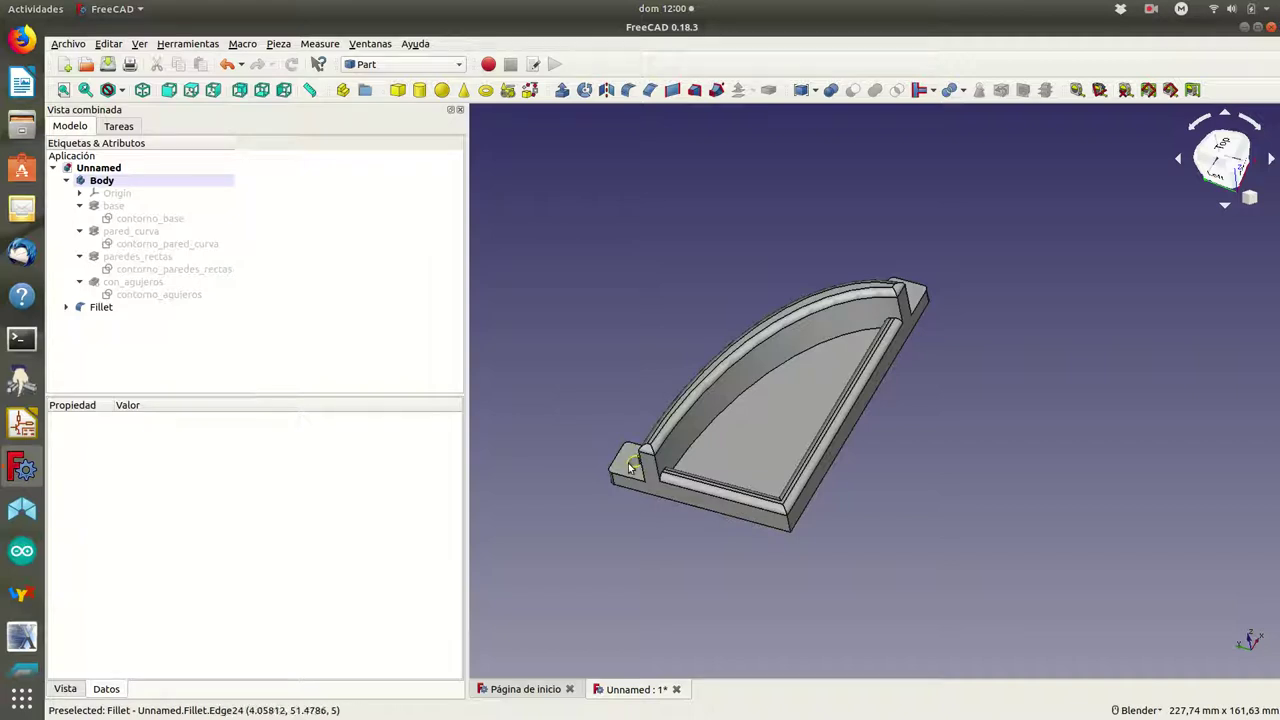
# Reopen the Fillet and add hole edge Lado 22 with a 1,25 mm radius.
pyautogui.doubleClick(101, 308)
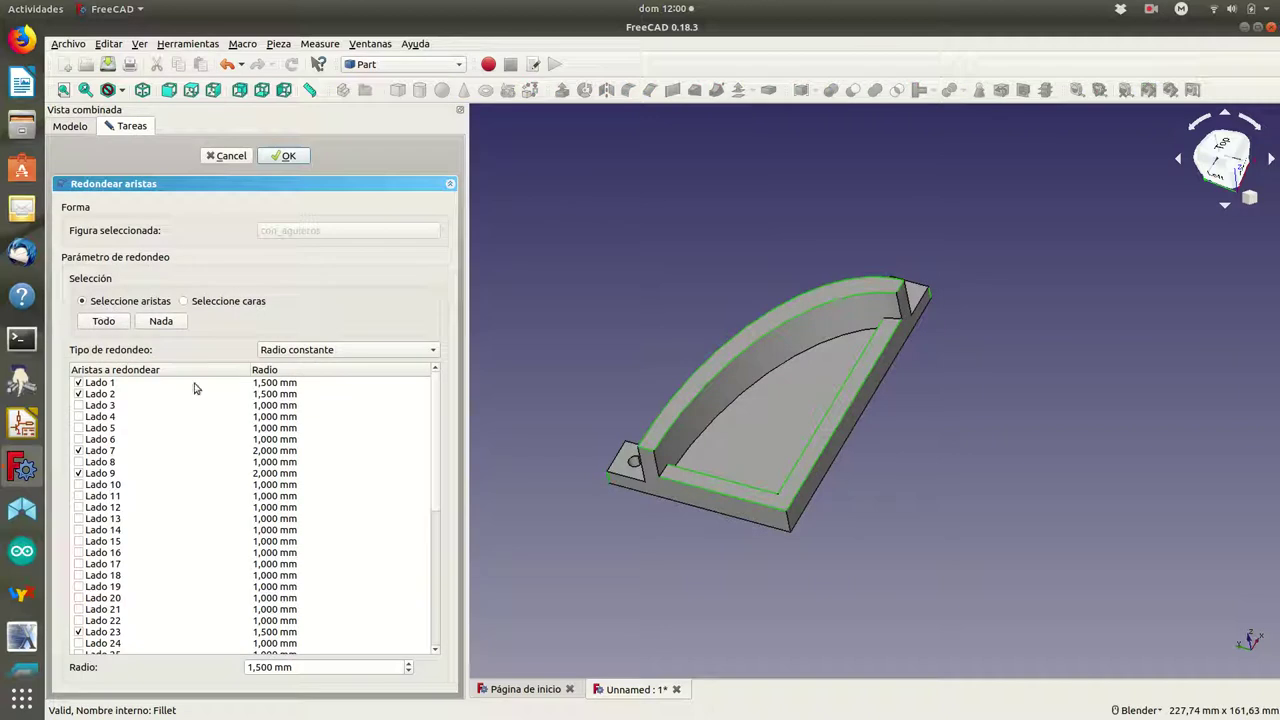
pyautogui.click(629, 464)
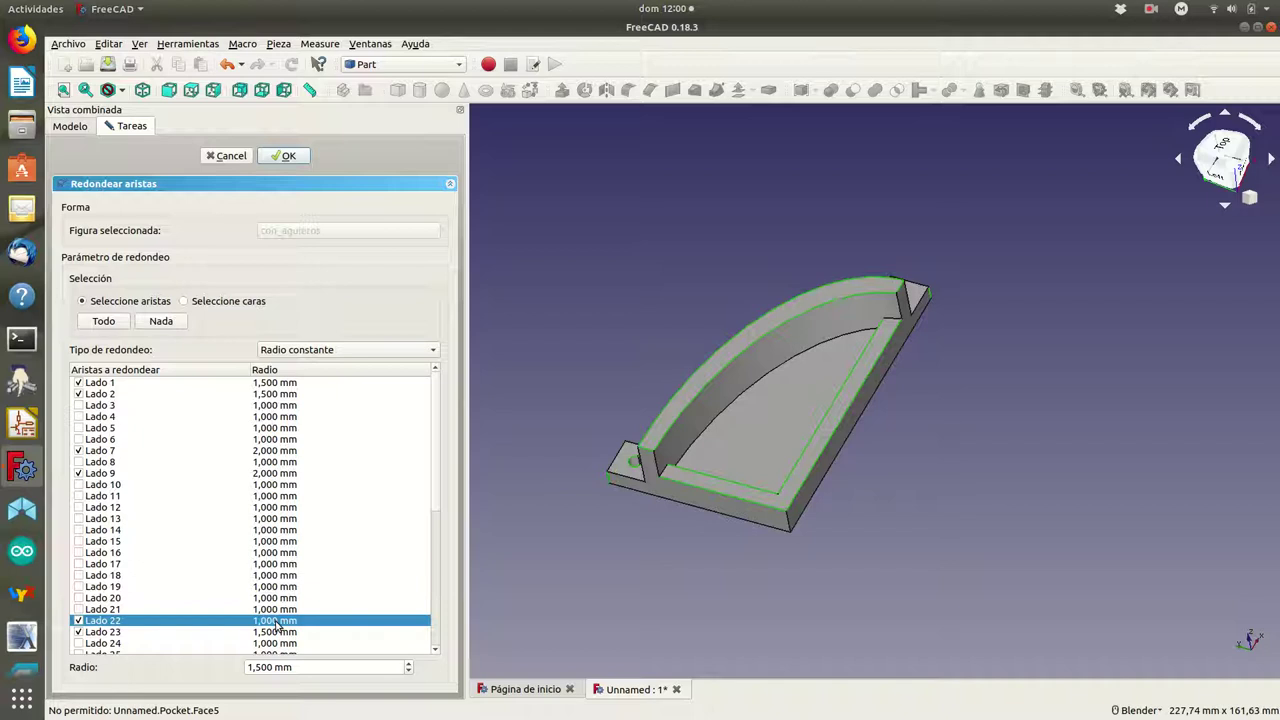
pyautogui.press('1')
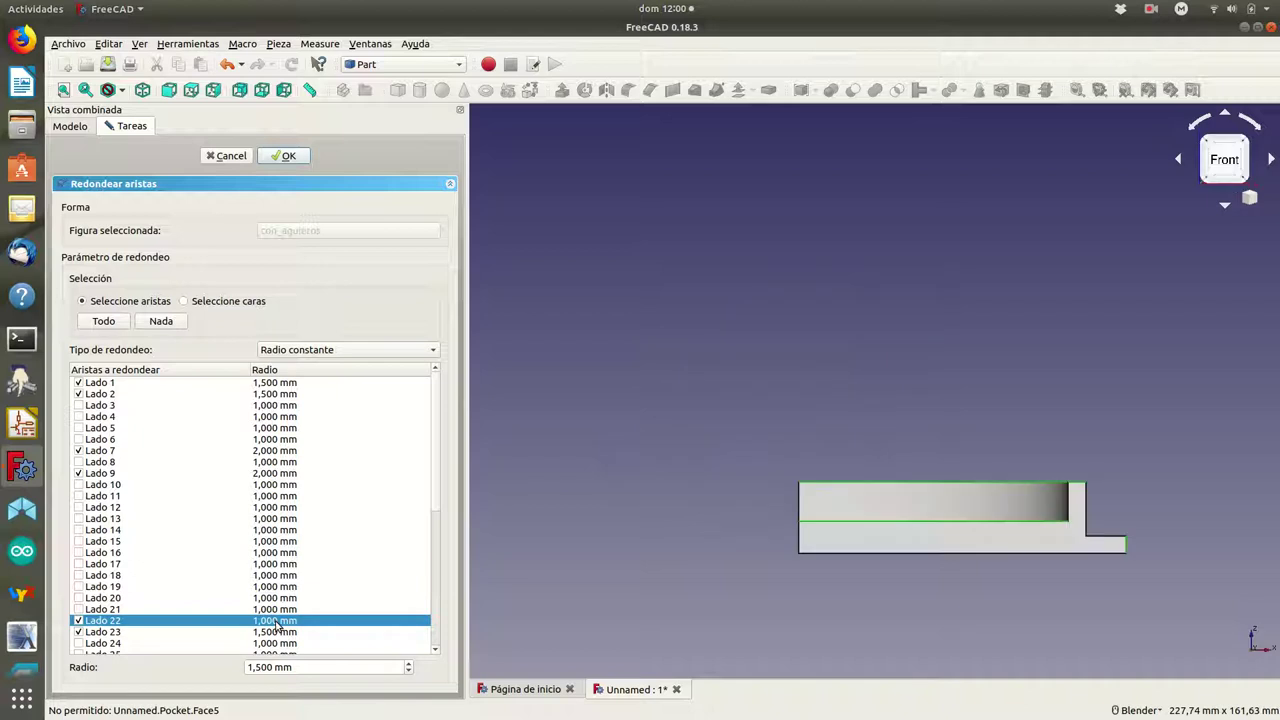
pyautogui.press('2')
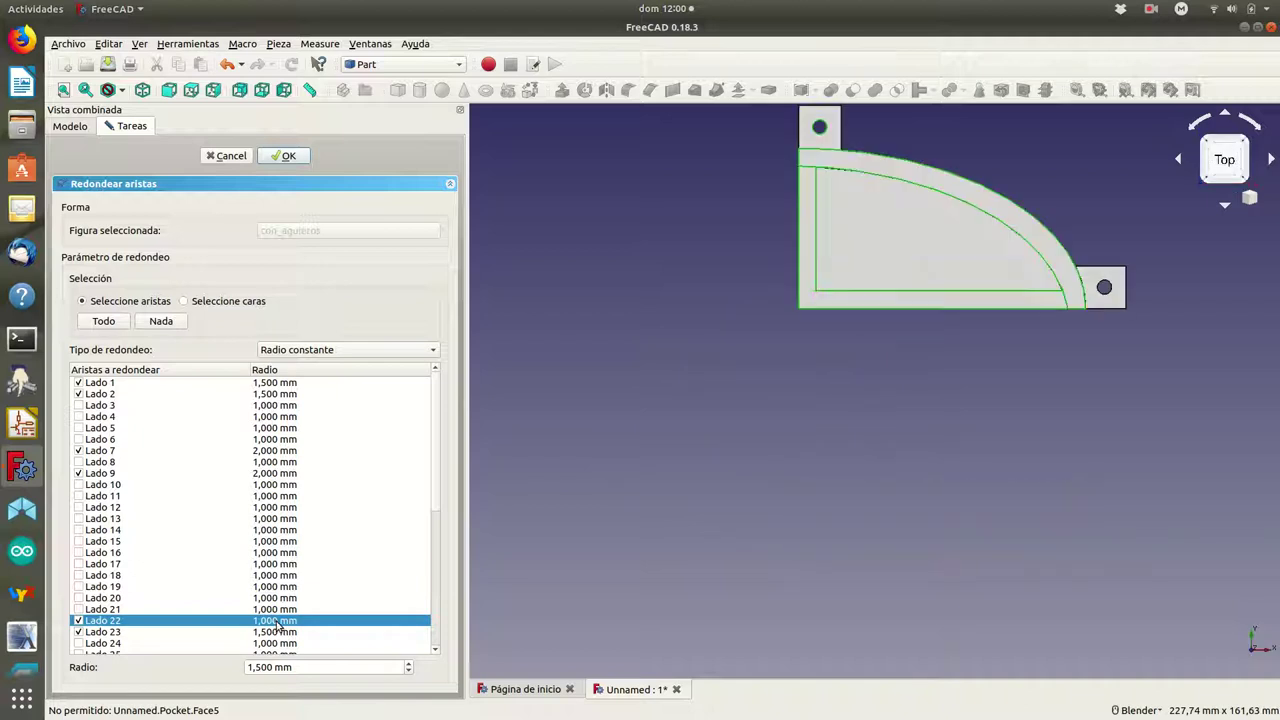
pyautogui.doubleClick(278, 622)
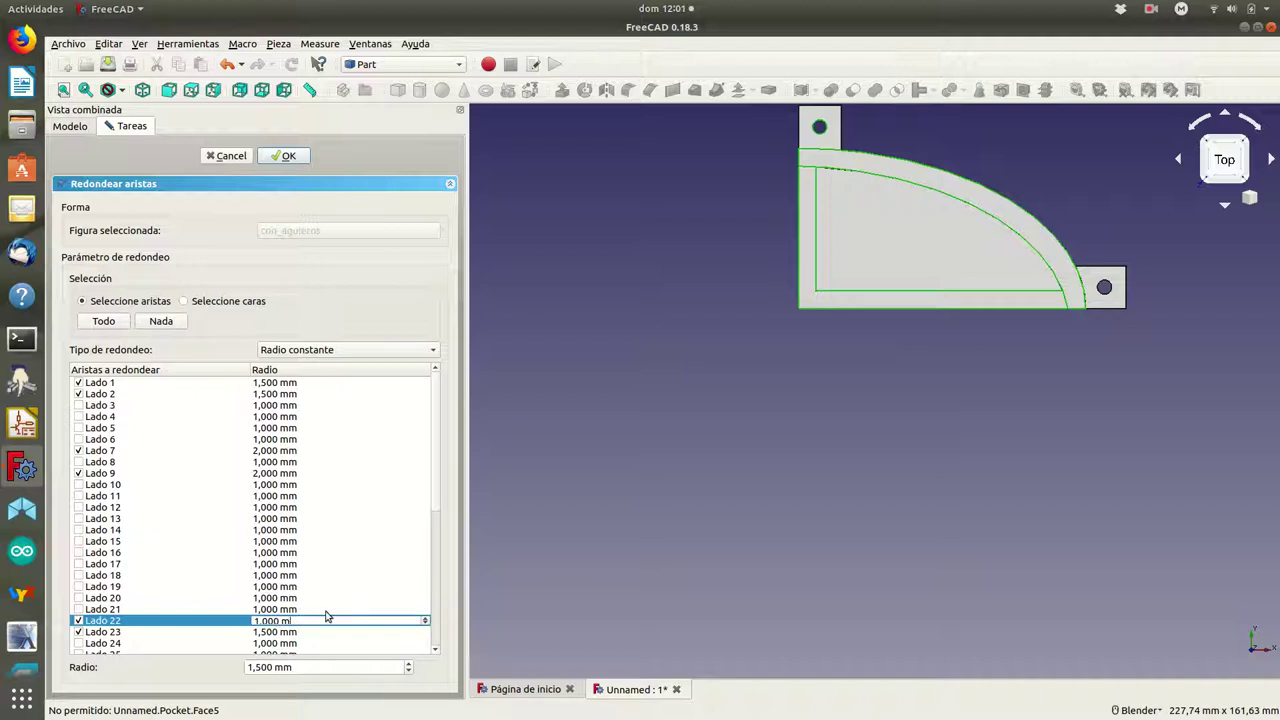
pyautogui.write(',25')
pyautogui.press('Return')
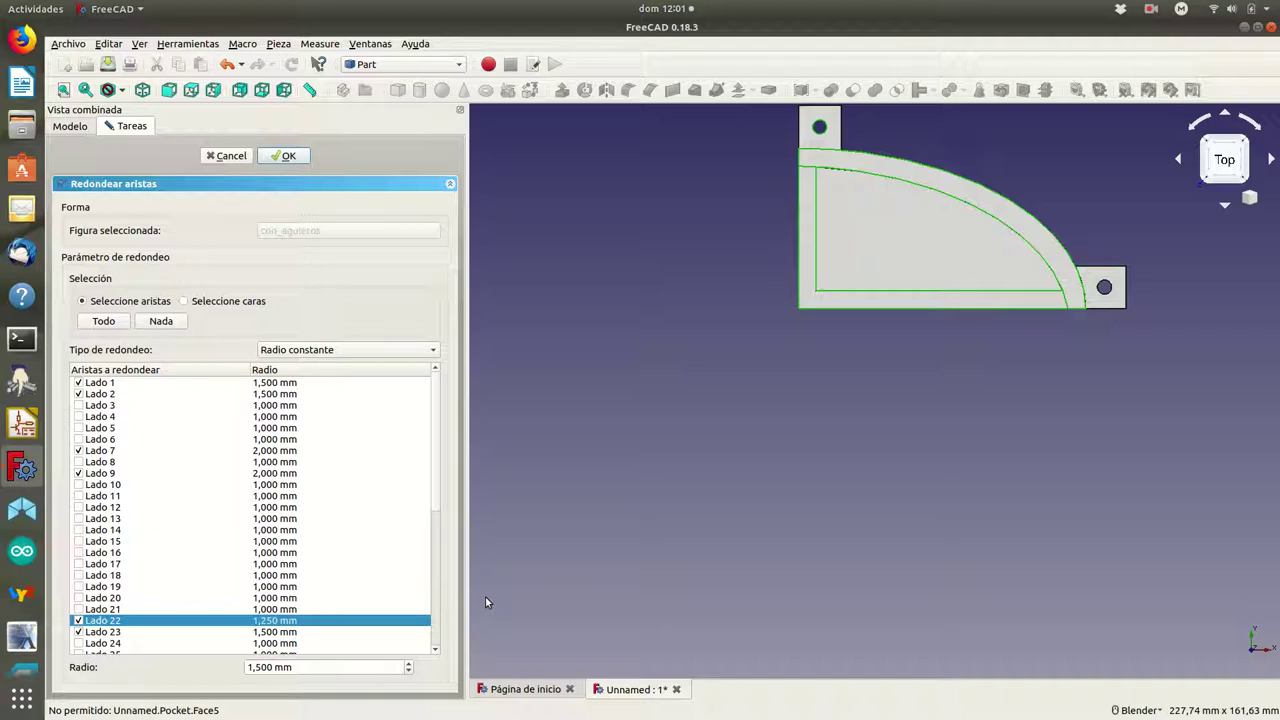
# Add the other hole edge, Lado 44, also with a 1,25 mm radius.
pyautogui.click(1103, 287)
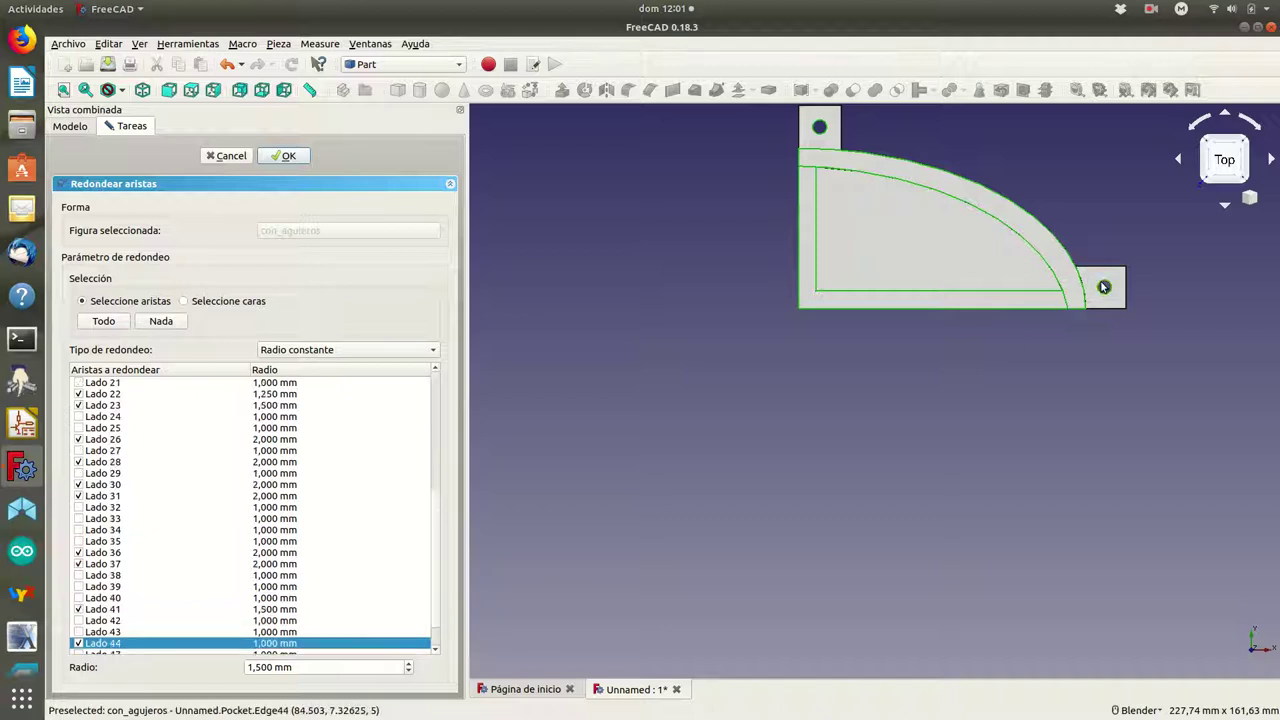
pyautogui.doubleClick(270, 645)
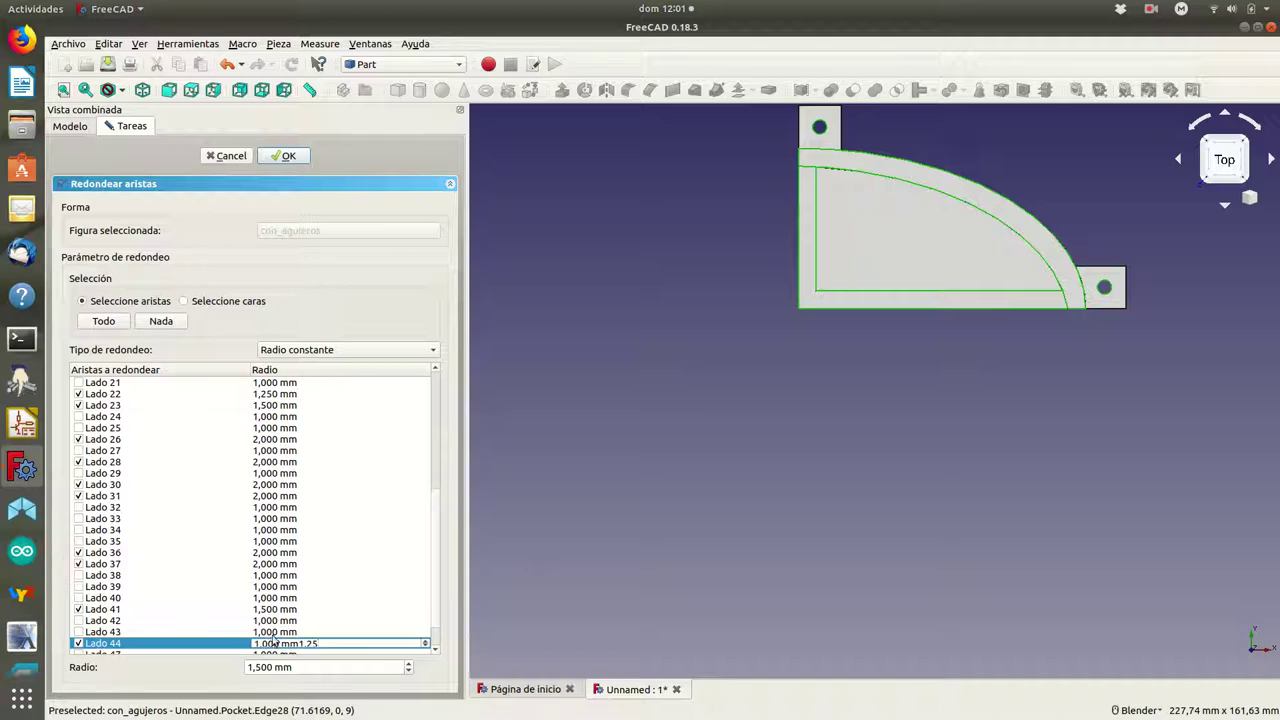
pyautogui.press('BackSpace')
pyautogui.press('BackSpace')
pyautogui.press('BackSpace')
pyautogui.press('Return')
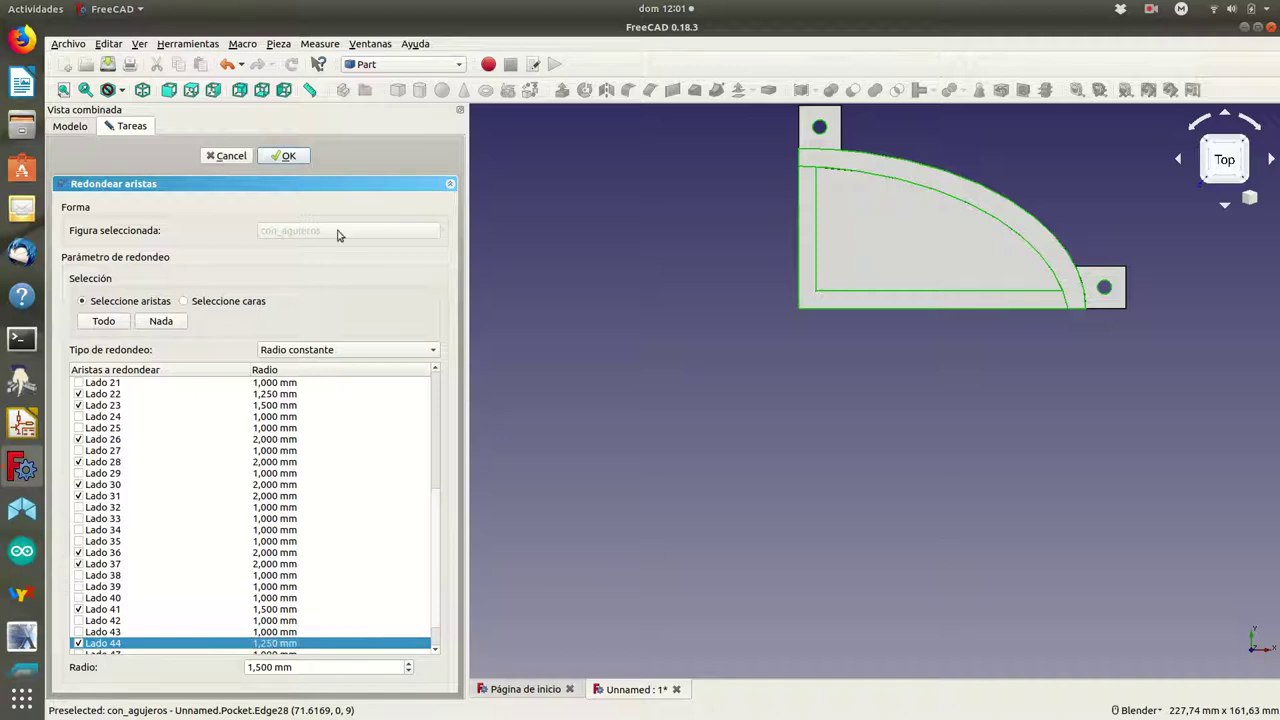
# Apply the fillet edit and inspect the rounded hole edges from an isometric view.
pyautogui.click(293, 155)
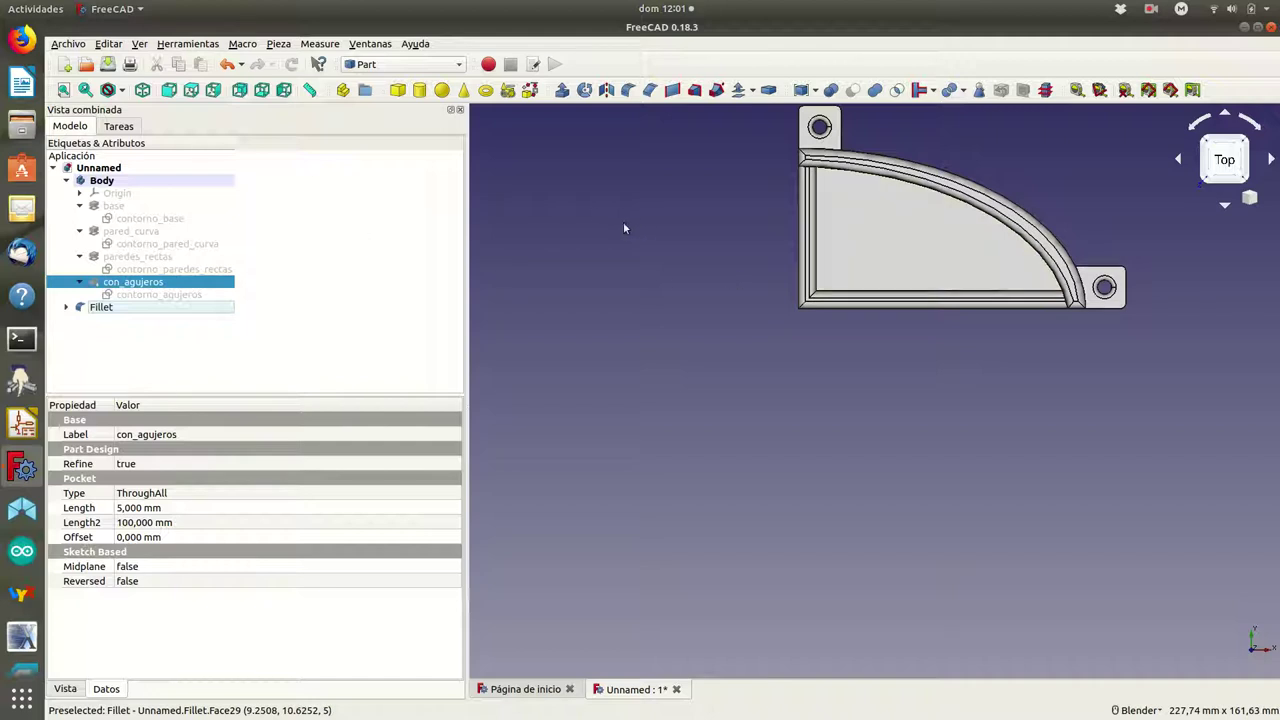
pyautogui.keyDown('shift'); pyautogui.moveTo(647, 246); pyautogui.dragTo(523, 443, button='middle'); pyautogui.keyUp('shift')
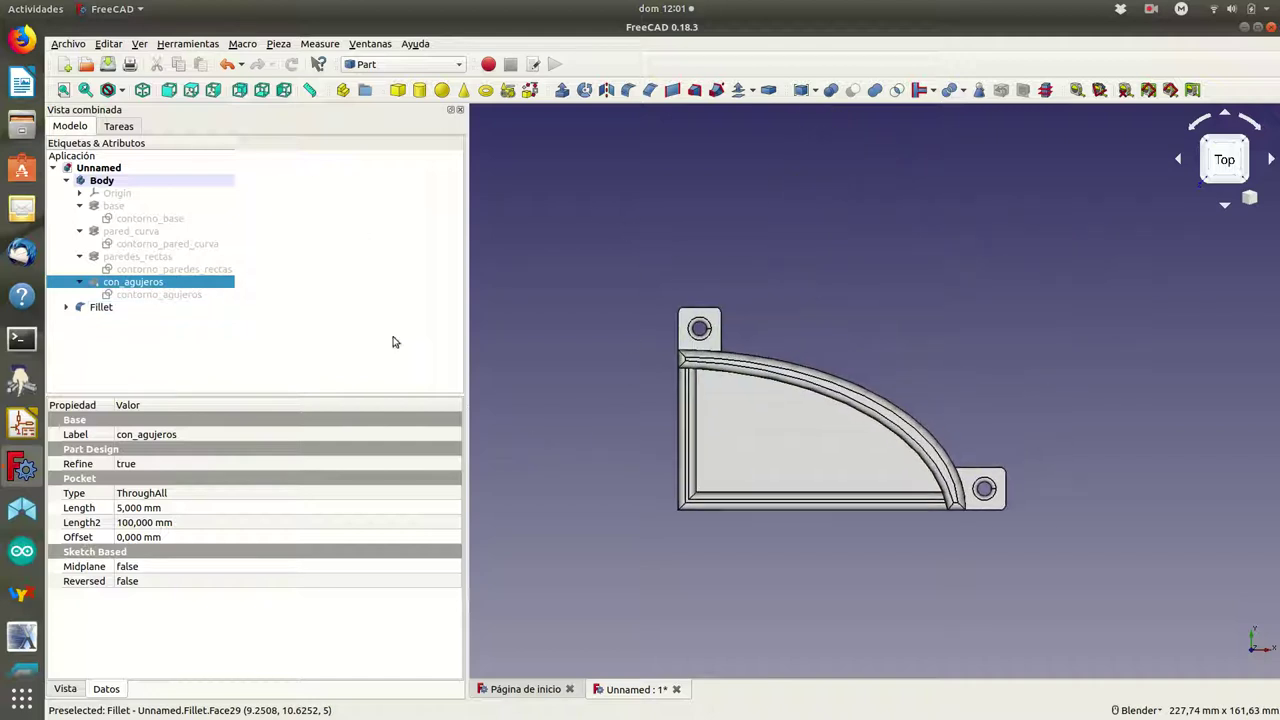
pyautogui.click(142, 89)
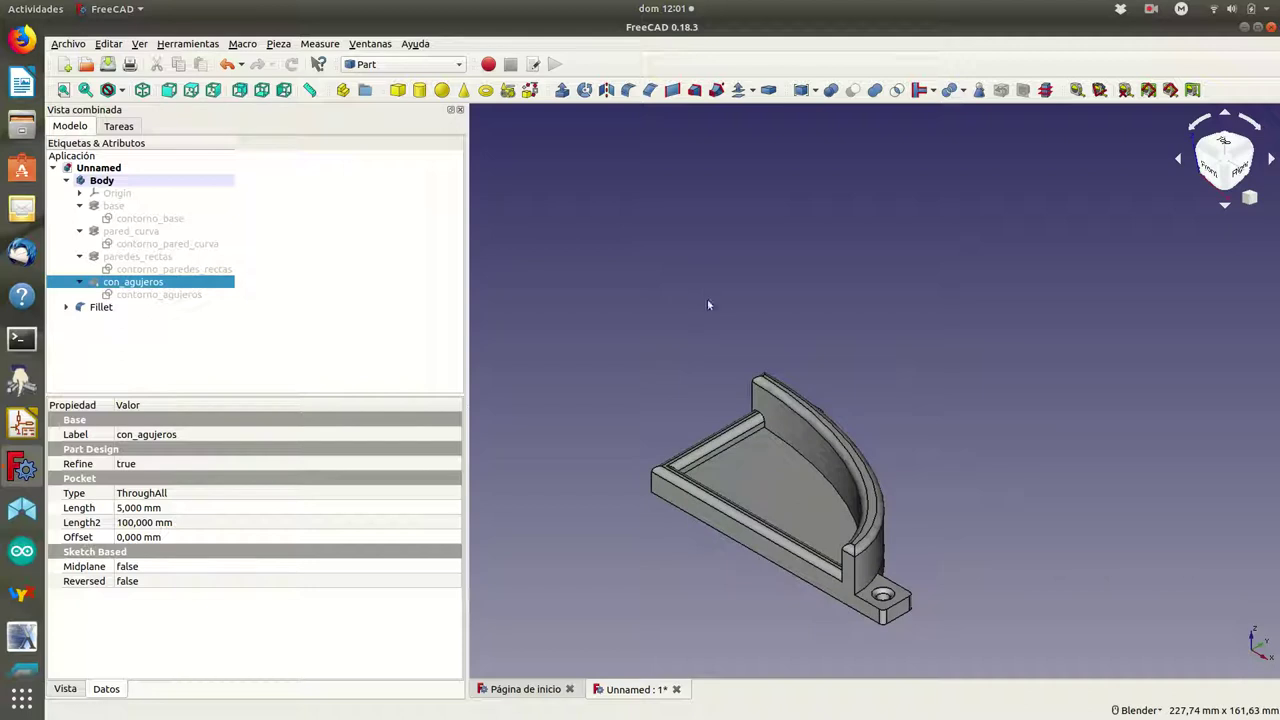
pyautogui.moveTo(687, 335)
pyautogui.mouseDown(button='middle')
pyautogui.moveTo(660, 424)
pyautogui.moveTo(716, 457)
pyautogui.moveTo(737, 451)
pyautogui.mouseUp(button='middle')
pyautogui.scroll(2, 680, 440)
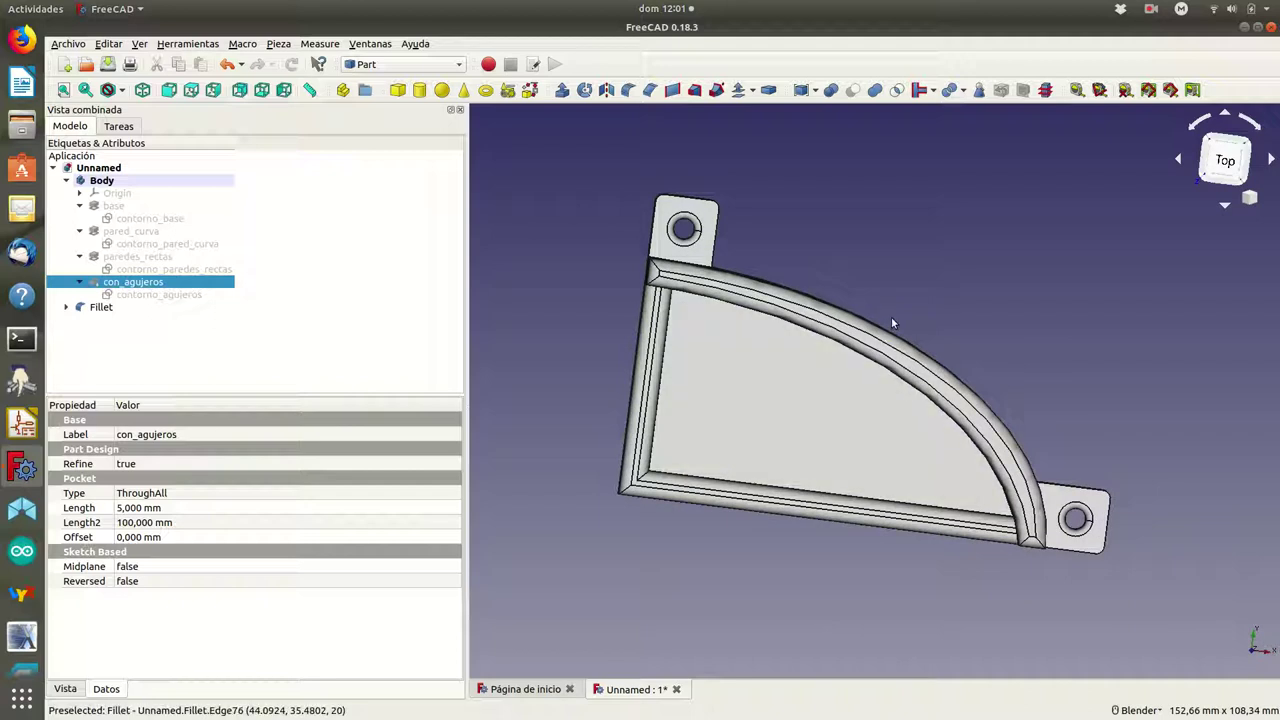